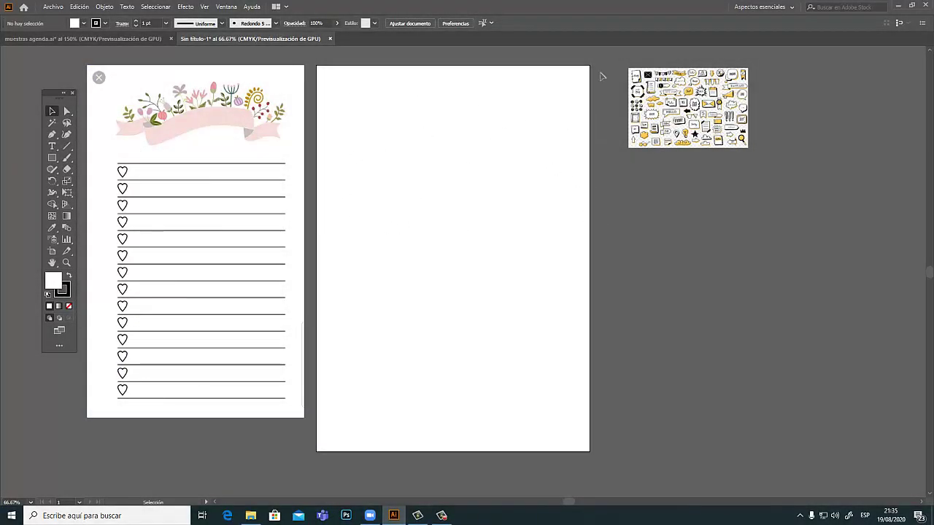
Nudge the doodle sheet, zoom into the planner page, and hide frame edges.
{"action": "left_click", "coordinate": [302, 140]}
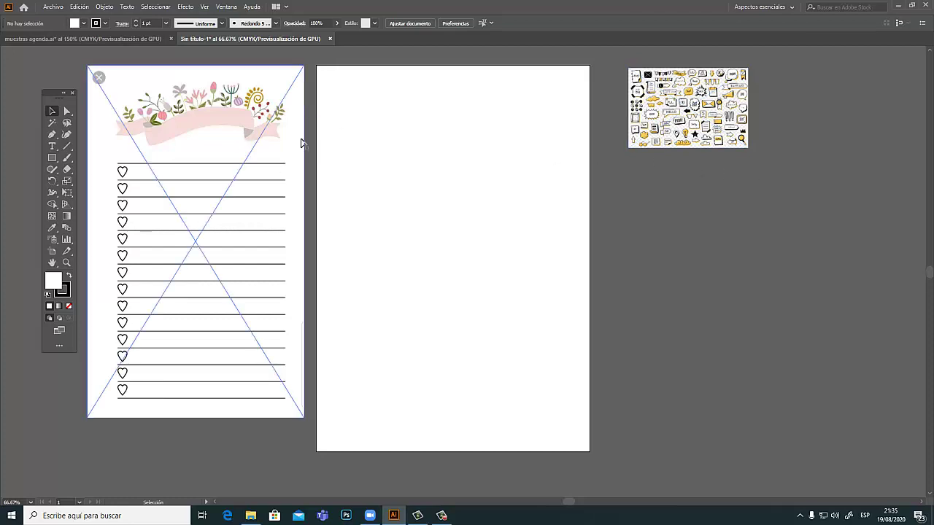
{"action": "left_click_drag", "start_coordinate": [682, 108], "coordinate": [690, 115]}
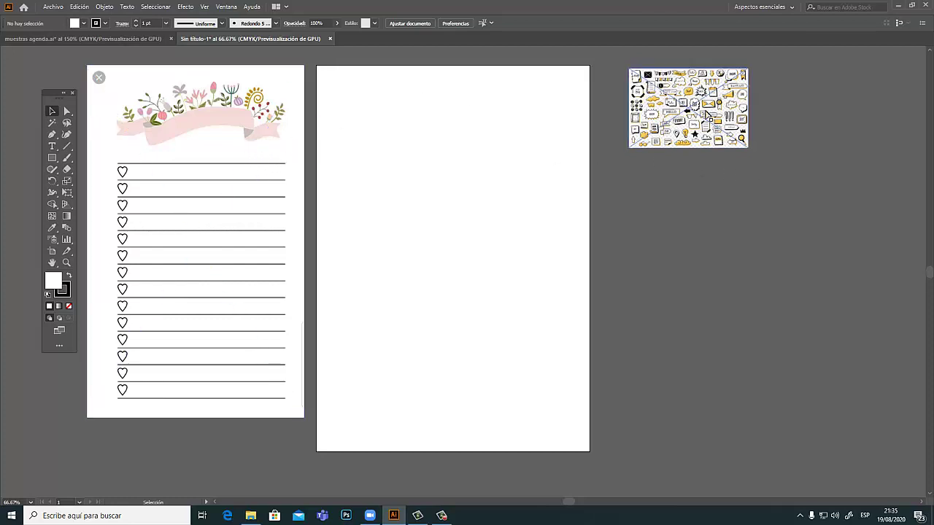
{"action": "left_click", "coordinate": [248, 186]}
{"action": "left_click", "coordinate": [399, 201]}
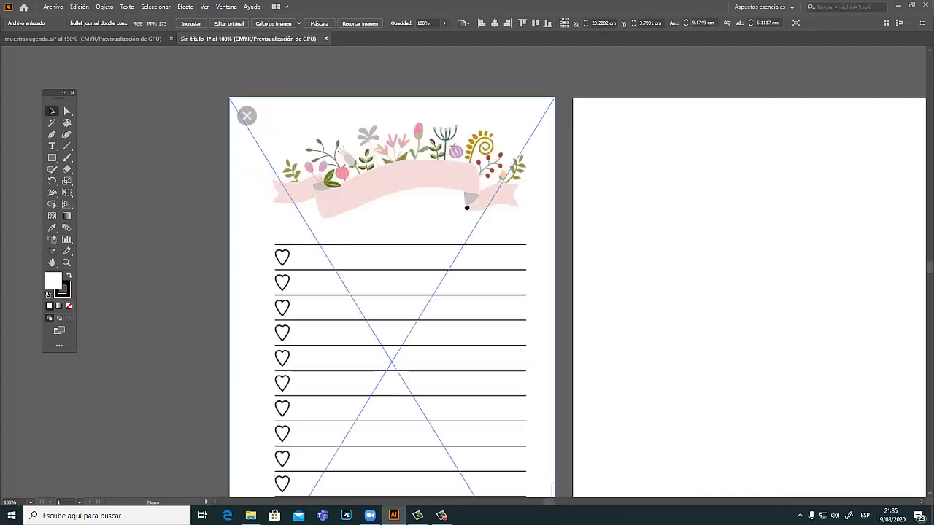
{"action": "left_click_drag", "start_coordinate": [449, 211], "coordinate": [410, 172]}
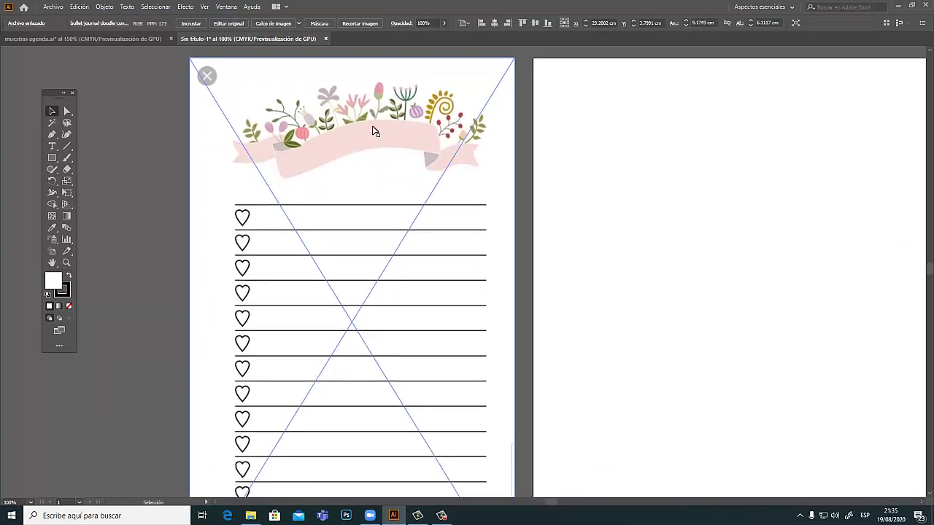
{"action": "left_click_drag", "start_coordinate": [456, 185], "coordinate": [438, 179]}
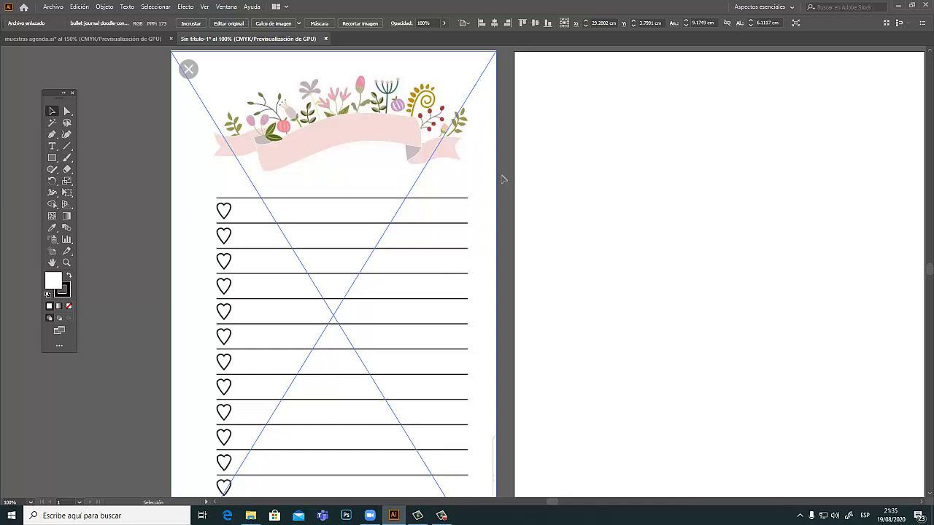
{"action": "key", "text": "ctrl+h"}
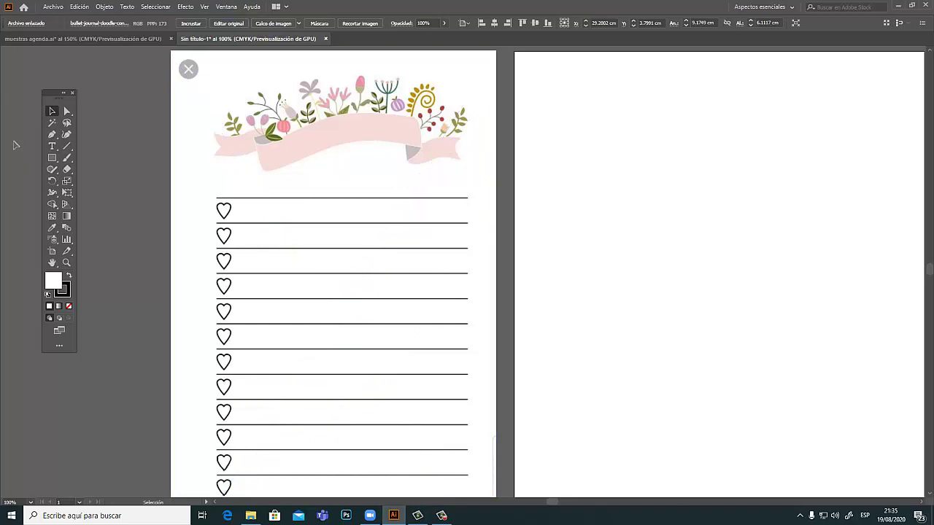
Zoom back out and drag the doodle sheet closer beside the blank second page.
{"action": "left_click", "coordinate": [51, 136]}
{"action": "left_click", "coordinate": [527, 207]}
{"action": "key", "text": "ctrl+minus"}
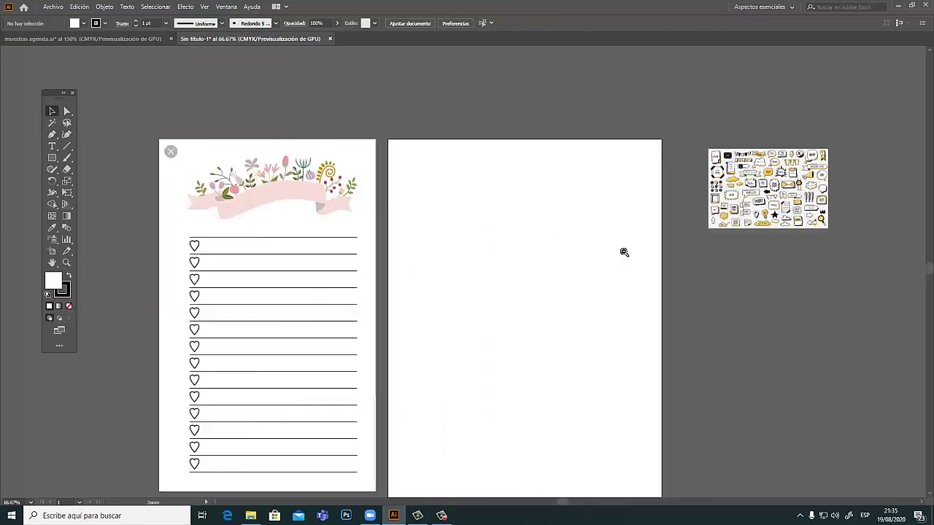
{"action": "left_click_drag", "start_coordinate": [559, 282], "coordinate": [546, 225]}
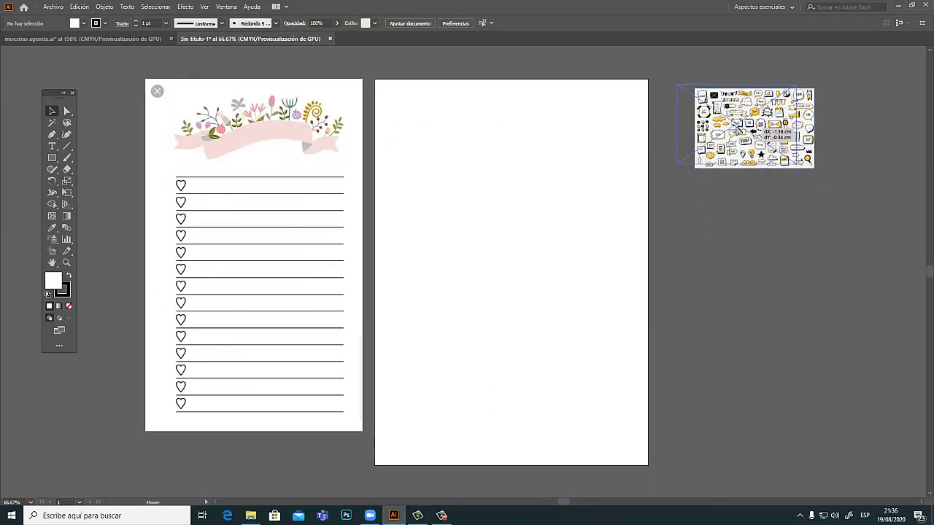
{"action": "left_click_drag", "start_coordinate": [761, 136], "coordinate": [725, 126]}
{"action": "left_click", "coordinate": [733, 206]}
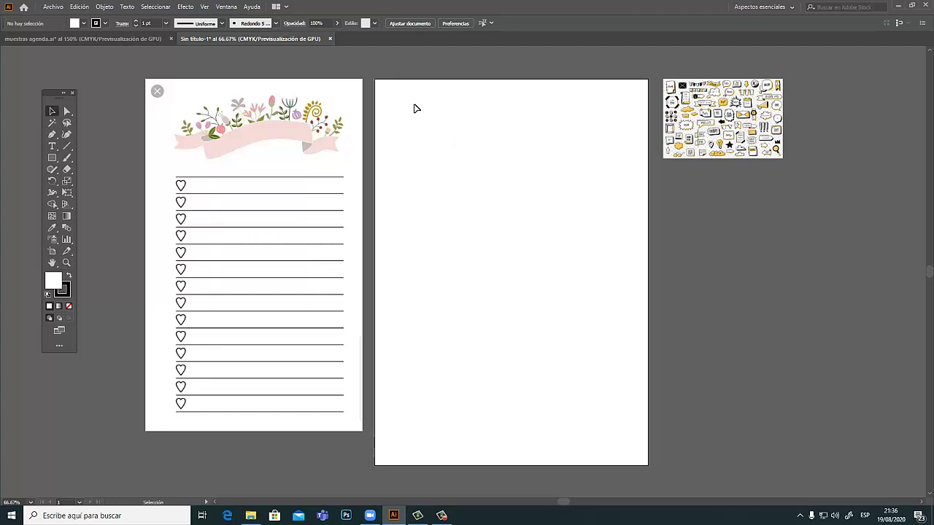
{"action": "key", "text": "a"}
{"action": "key", "text": "ctrl+n"}
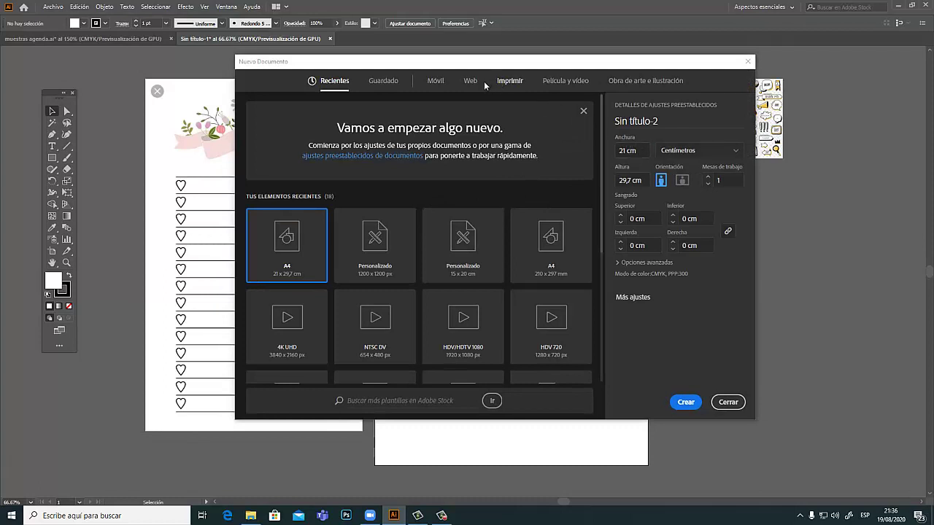
{"action": "left_click", "coordinate": [515, 83]}
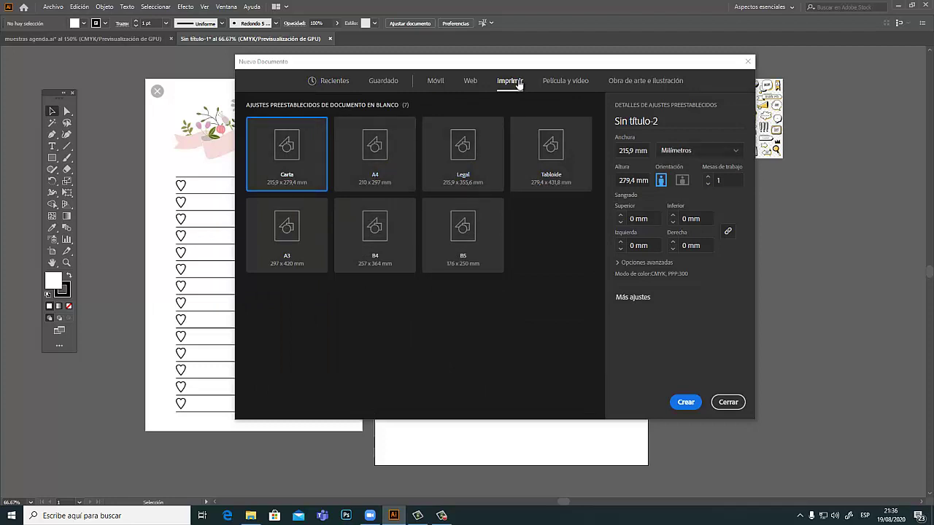
{"action": "left_click", "coordinate": [699, 150]}
{"action": "left_click", "coordinate": [680, 200]}
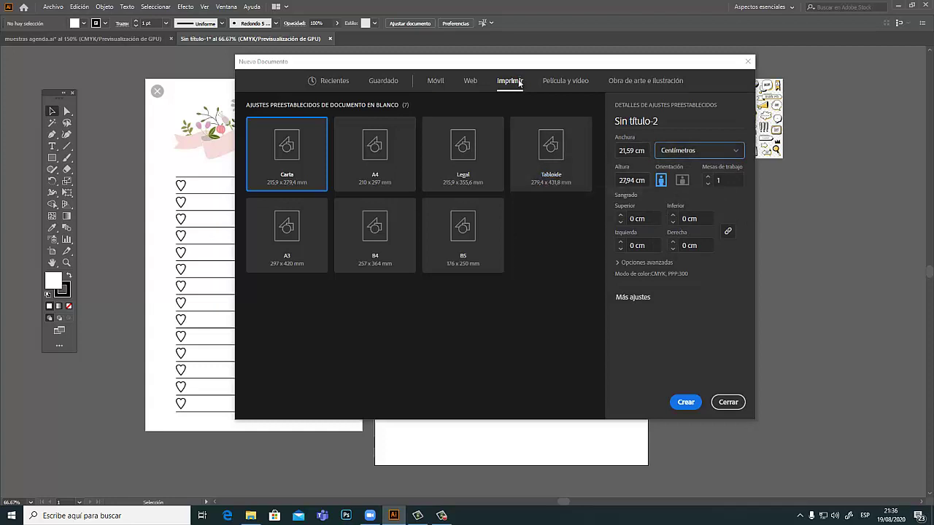
{"action": "left_click", "coordinate": [728, 402]}
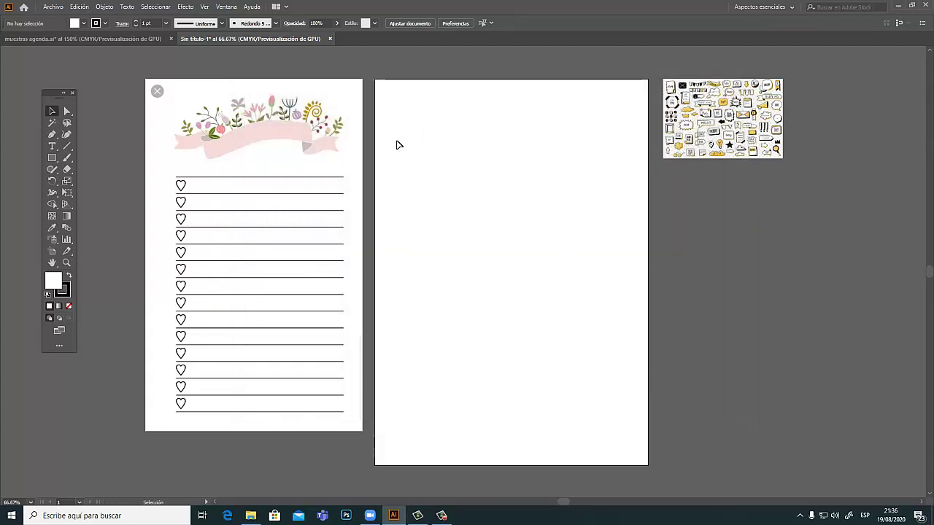
{"action": "scroll", "coordinate": [525, 163], "scroll_direction": "right", "scroll_amount": 2}
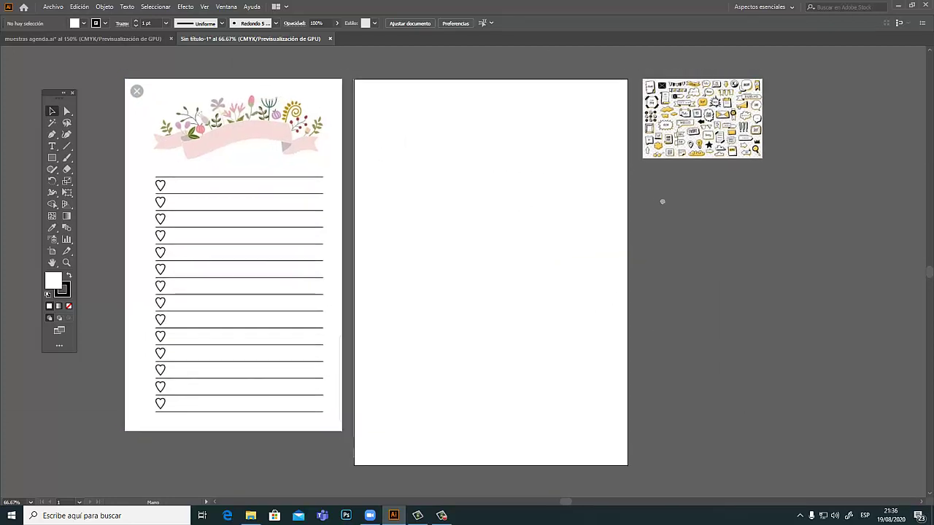
{"action": "left_click_drag", "start_coordinate": [661, 202], "coordinate": [669, 210]}
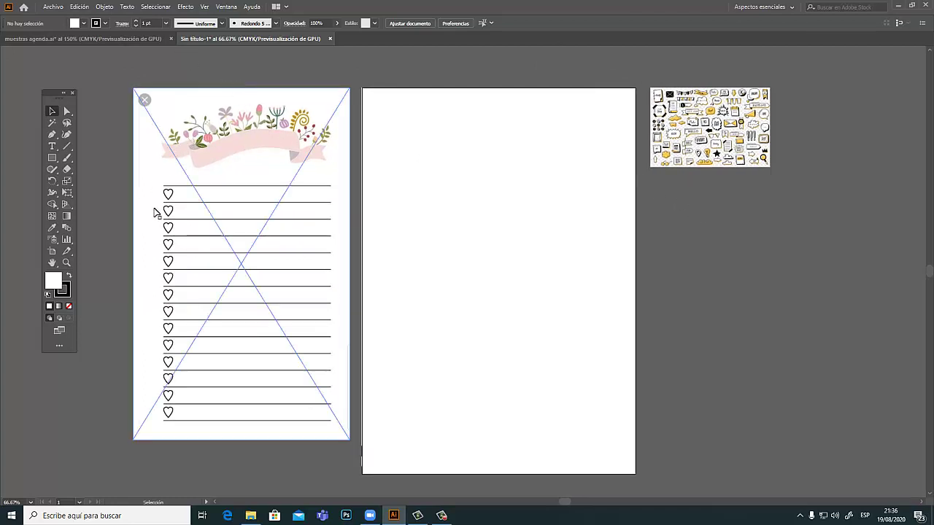
{"action": "scroll", "coordinate": [477, 214], "scroll_direction": "down", "scroll_amount": 1}
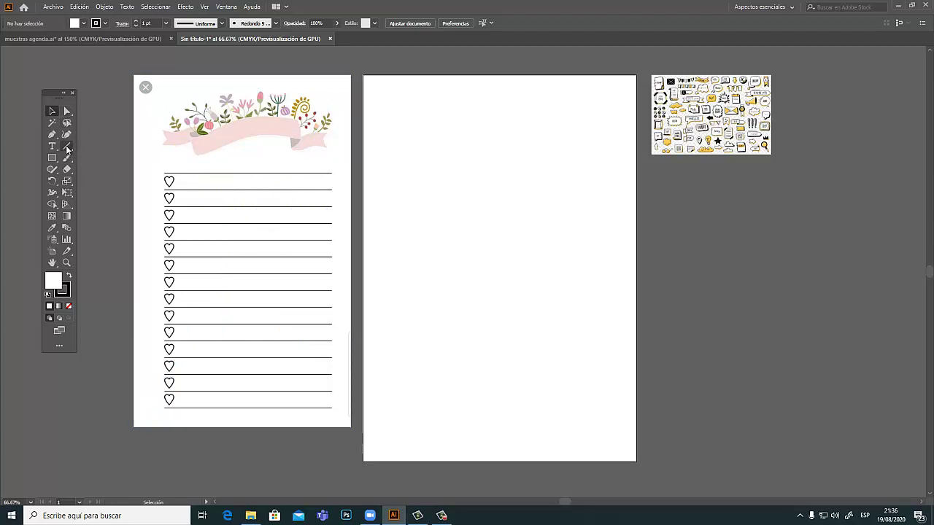
{"action": "left_click", "coordinate": [67, 146]}
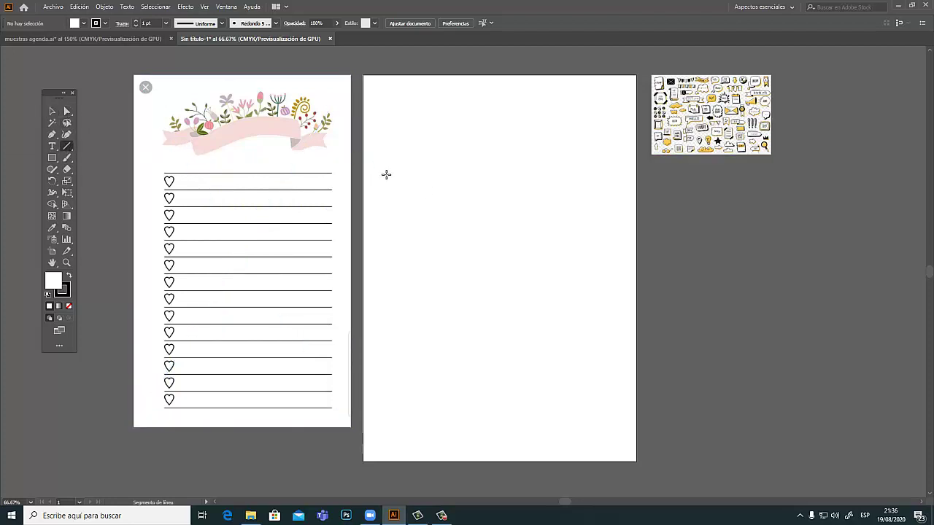
{"action": "left_click_drag", "start_coordinate": [376, 170], "coordinate": [487, 171]}
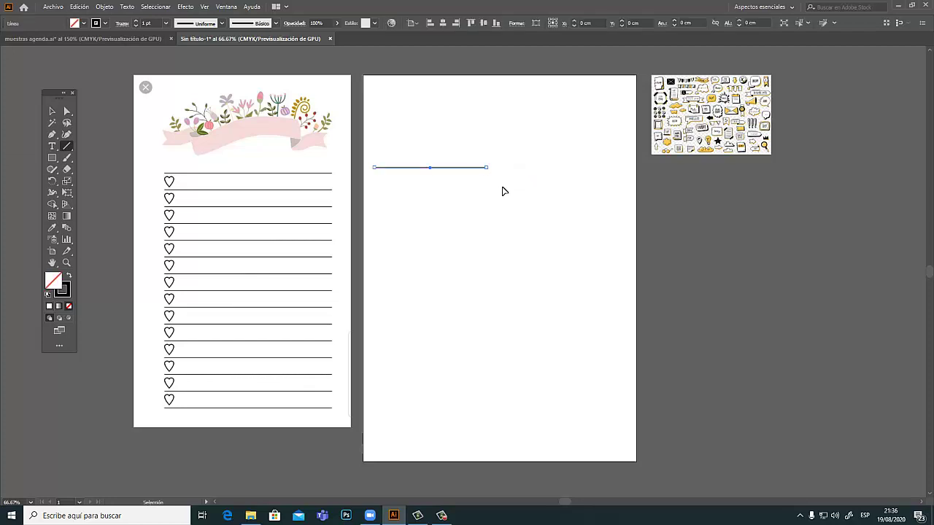
{"action": "key", "text": "ctrl+z"}
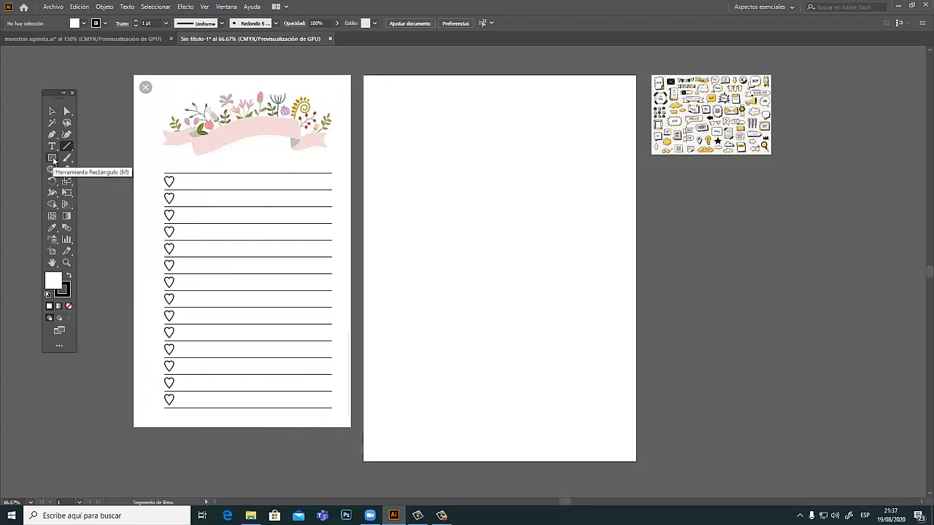
Create a 1.5 cm wide rectangle at the page's top-left, then stretch it to about 2.24 cm tall.
{"action": "left_click", "coordinate": [53, 158]}
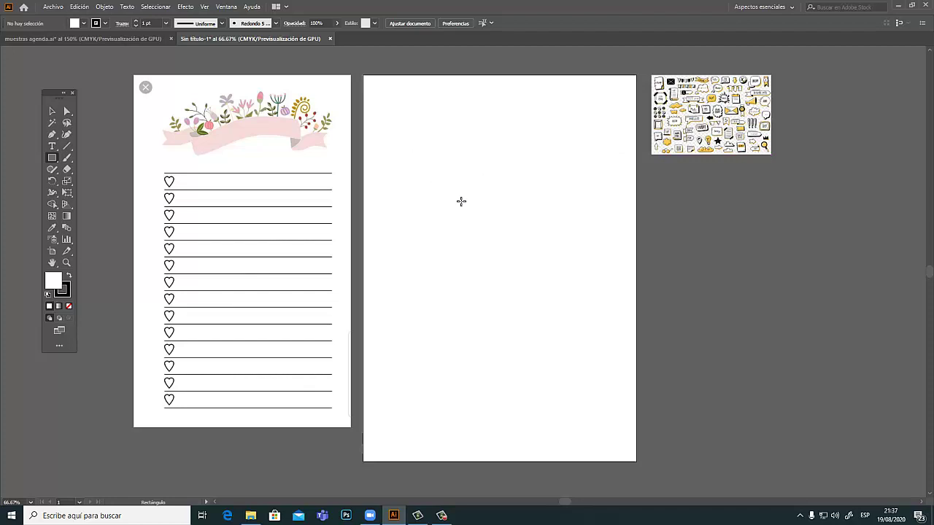
{"action": "left_click_drag", "start_coordinate": [467, 232], "coordinate": [469, 233]}
{"action": "key", "text": "ctrl+z"}
{"action": "left_click", "coordinate": [435, 202]}
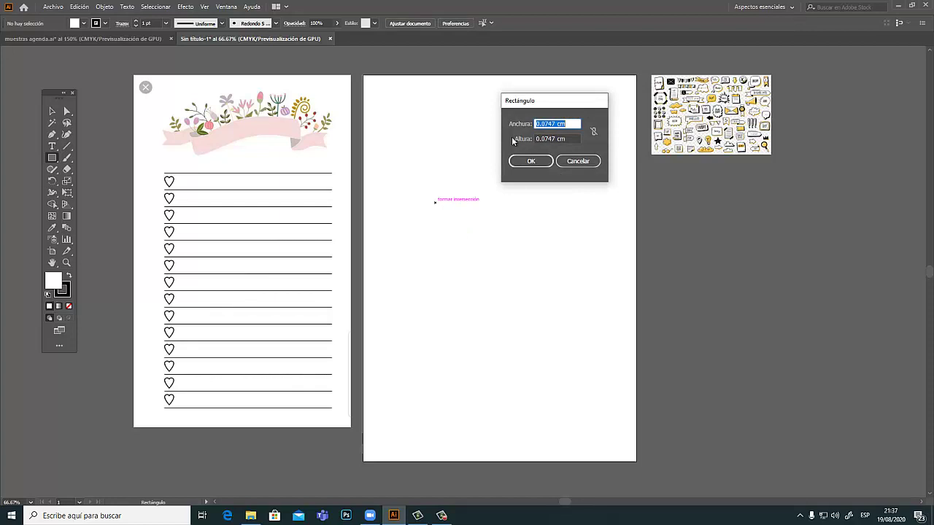
{"action": "type", "text": "1."}
{"action": "type", "text": "5"}
{"action": "left_click", "coordinate": [539, 162]}
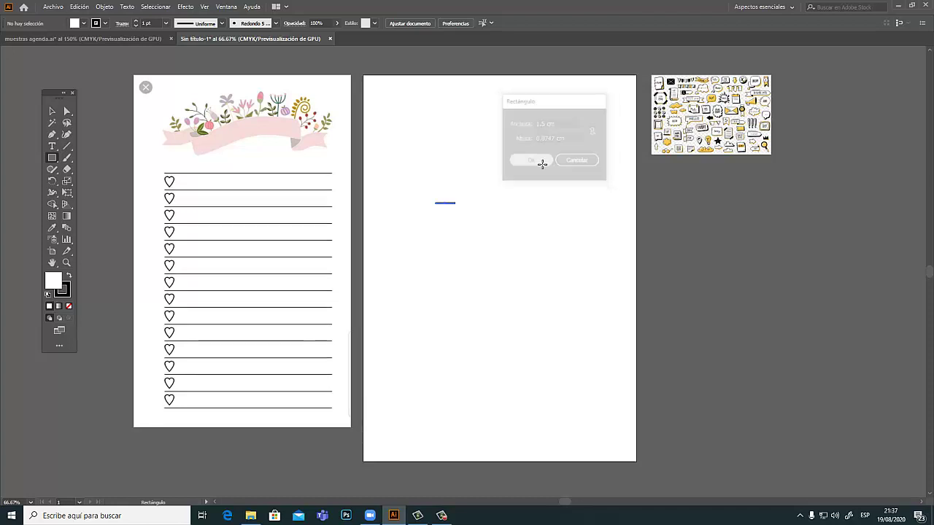
{"action": "key", "text": "v"}
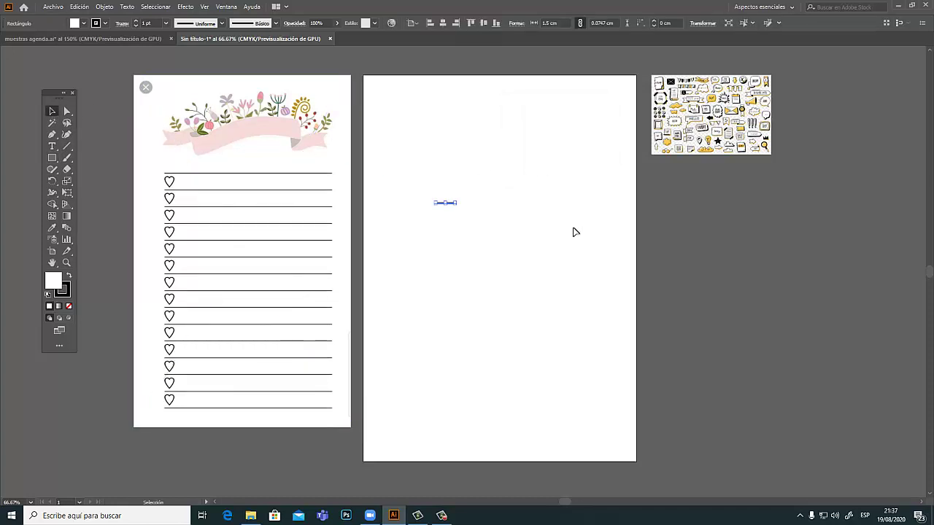
{"action": "mouse_move", "coordinate": [445, 203]}
{"action": "left_mouse_down"}
{"action": "mouse_move", "coordinate": [445, 173]}
{"action": "mouse_move", "coordinate": [377, 76]}
{"action": "left_mouse_up"}
{"action": "left_click", "coordinate": [477, 190]}
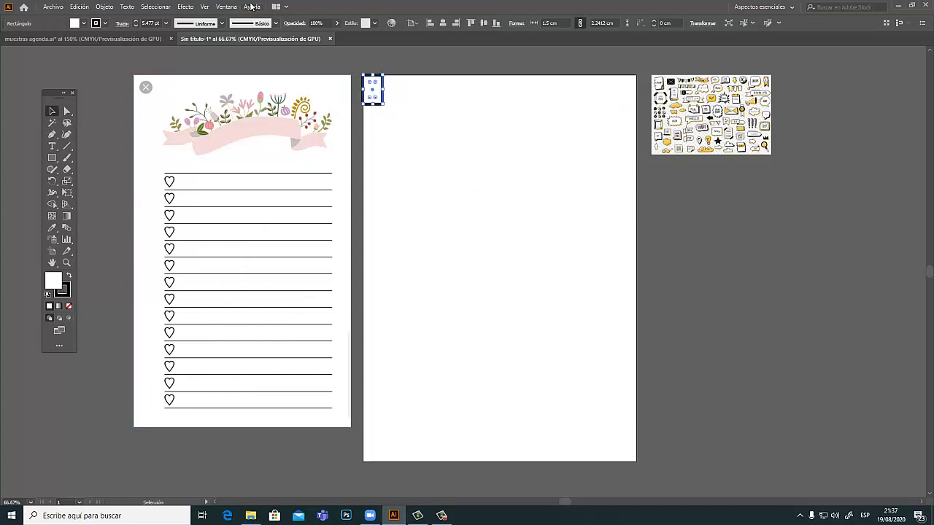
{"action": "left_click", "coordinate": [227, 9]}
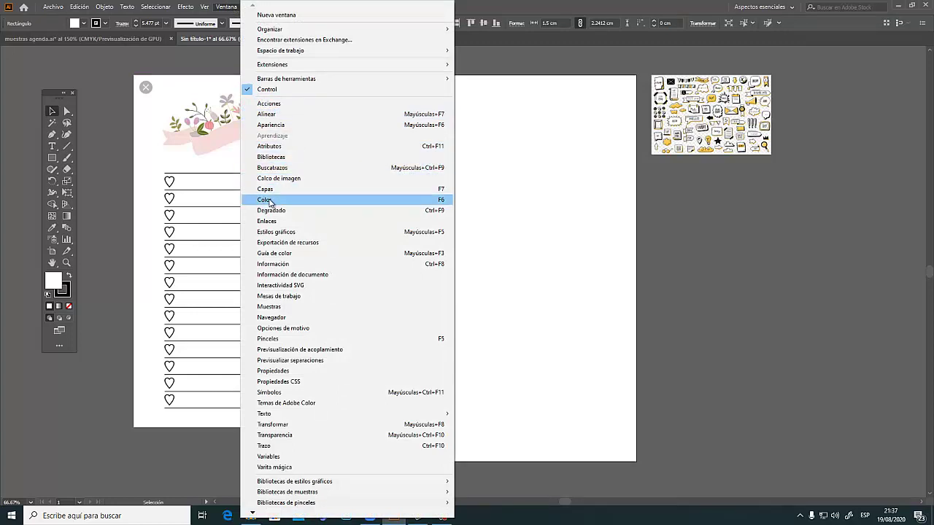
{"action": "left_click", "coordinate": [276, 201]}
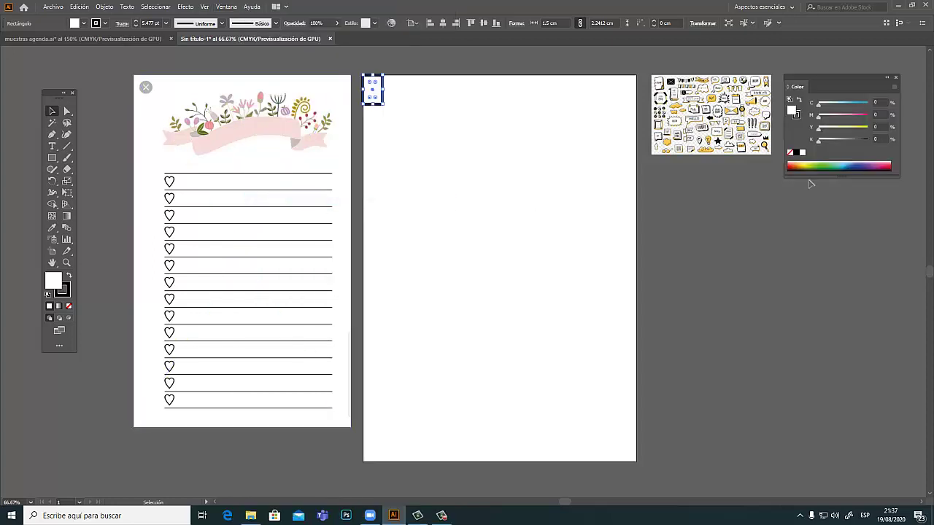
{"action": "mouse_move", "coordinate": [822, 80]}
{"action": "left_mouse_down"}
{"action": "mouse_move", "coordinate": [768, 165]}
{"action": "mouse_move", "coordinate": [719, 199]}
{"action": "left_mouse_up"}
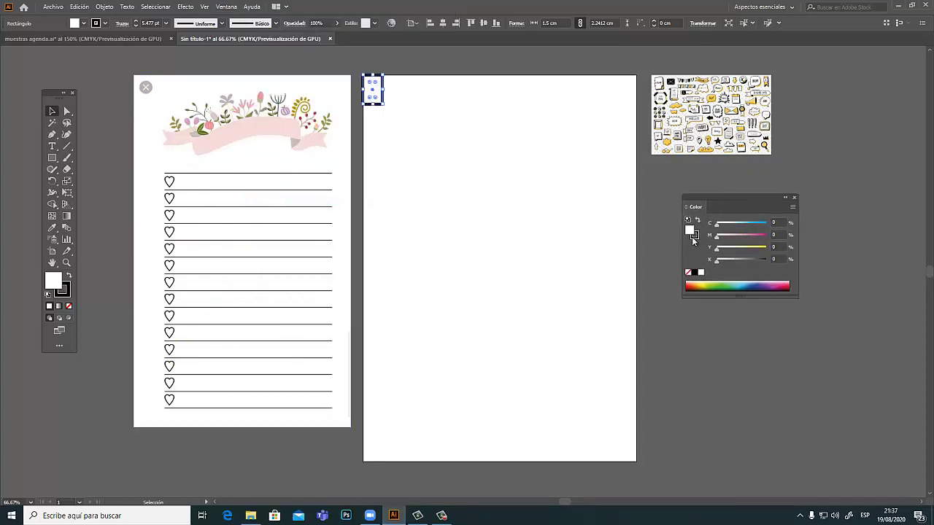
{"action": "left_click", "coordinate": [693, 235]}
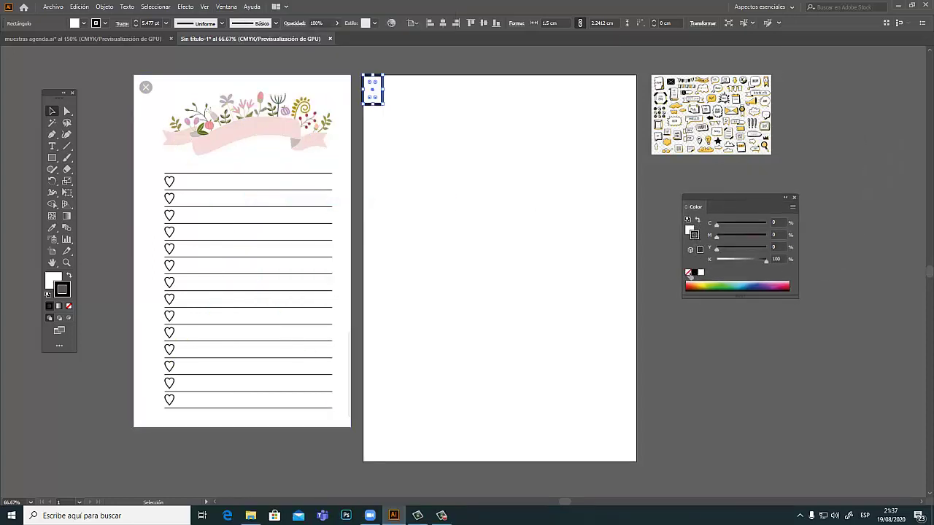
{"action": "left_click", "coordinate": [687, 273]}
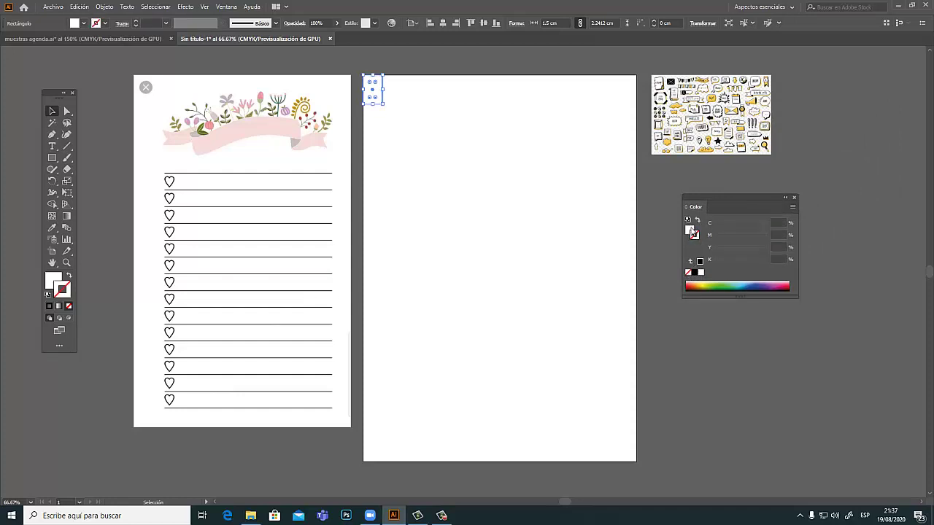
{"action": "left_click", "coordinate": [690, 231]}
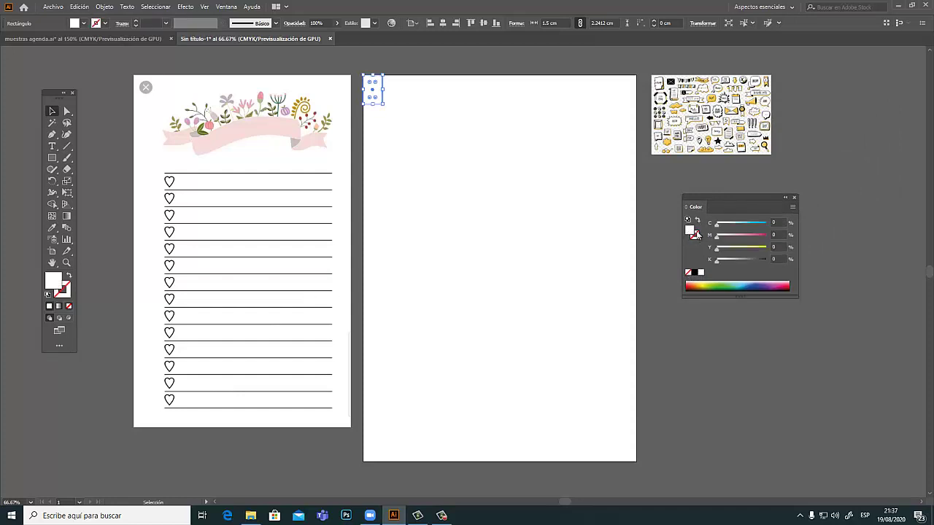
{"action": "left_click", "coordinate": [713, 284]}
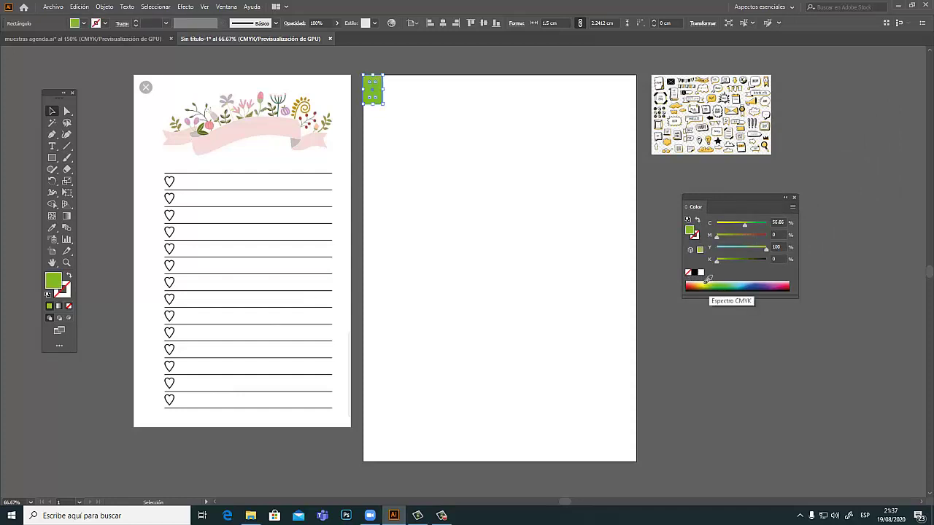
{"action": "left_click", "coordinate": [469, 73]}
{"action": "left_click_drag", "start_coordinate": [727, 200], "coordinate": [697, 174]}
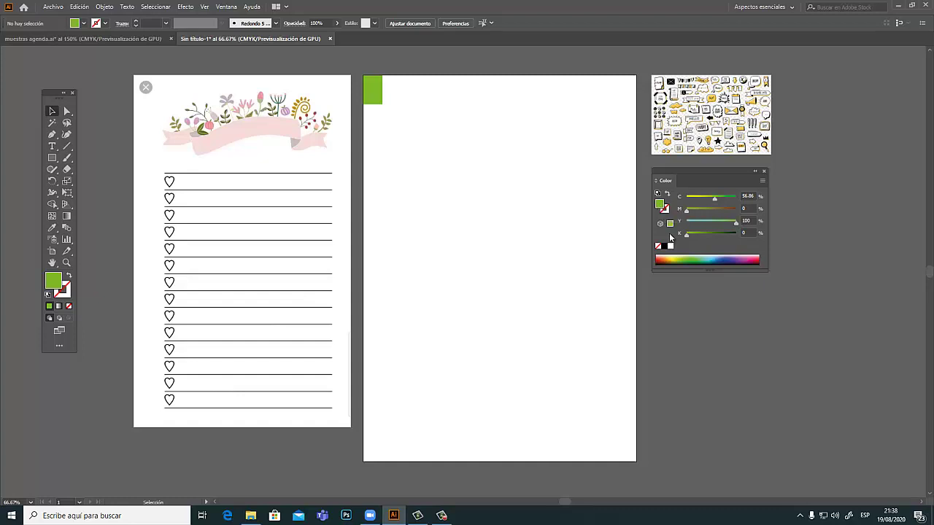
{"action": "left_click", "coordinate": [663, 210]}
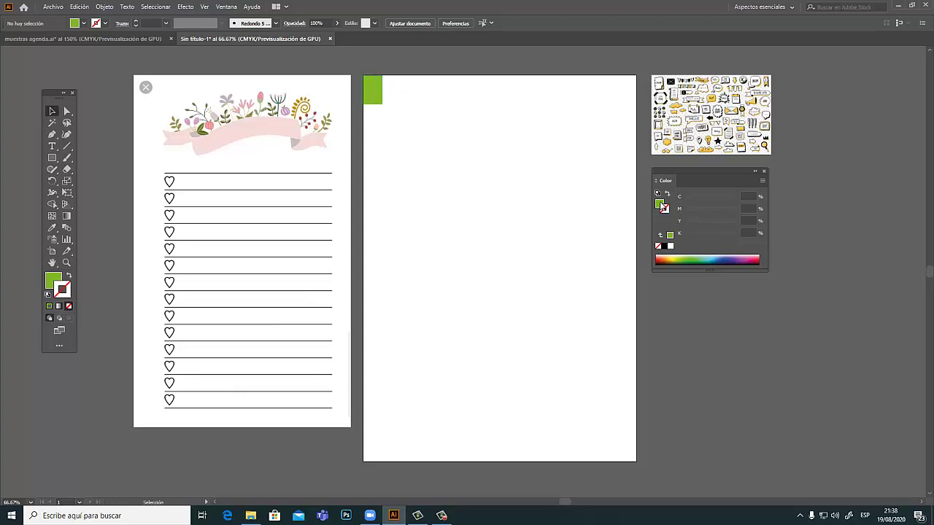
{"action": "left_click", "coordinate": [660, 205]}
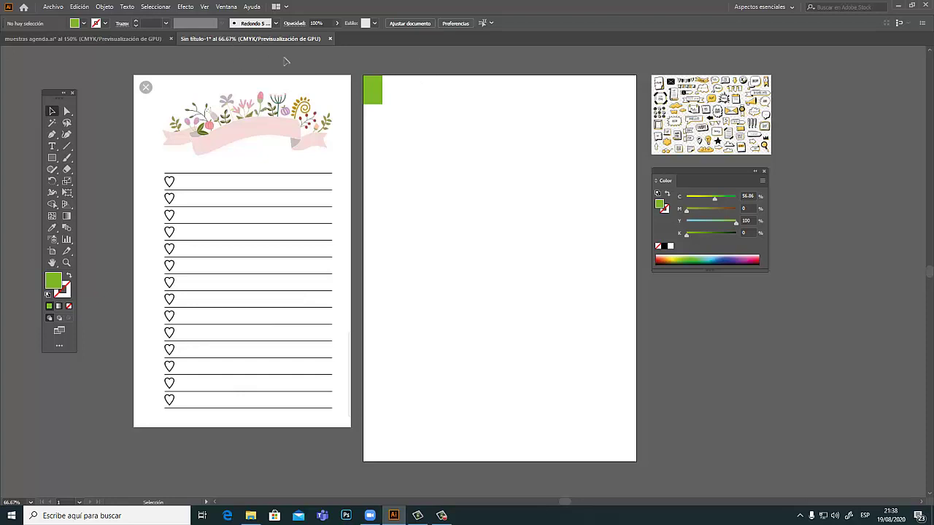
Show rulers and add a vertical guide at the right page's left margin.
{"action": "key", "text": "a"}
{"action": "key", "text": "ctrl+r"}
{"action": "key", "text": "v"}
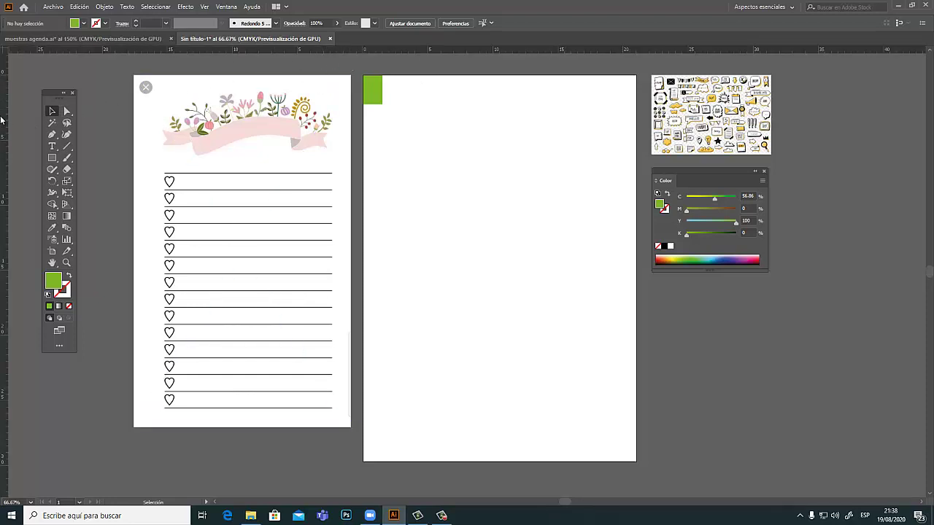
{"action": "mouse_move", "coordinate": [9, 117]}
{"action": "left_mouse_down"}
{"action": "mouse_move", "coordinate": [332, 124]}
{"action": "mouse_move", "coordinate": [381, 127]}
{"action": "mouse_move", "coordinate": [384, 136]}
{"action": "left_mouse_up"}
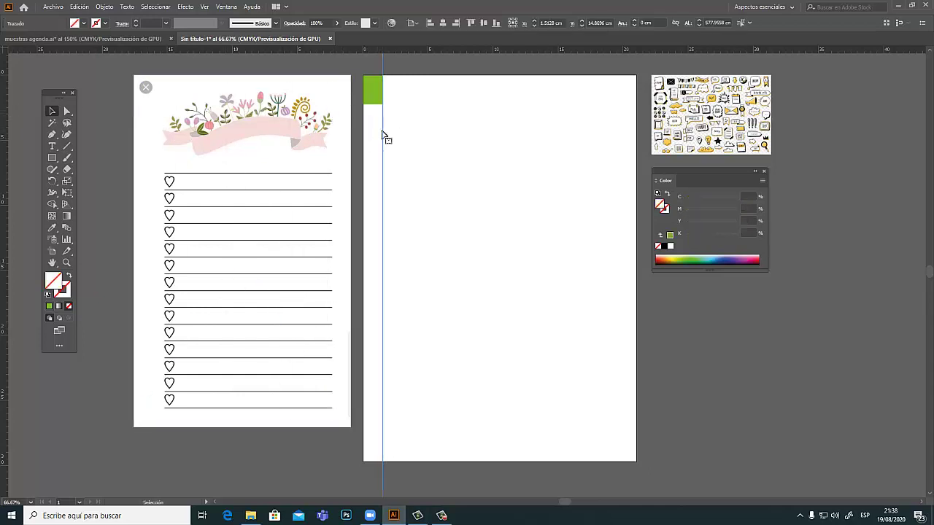
{"action": "left_click", "coordinate": [421, 77]}
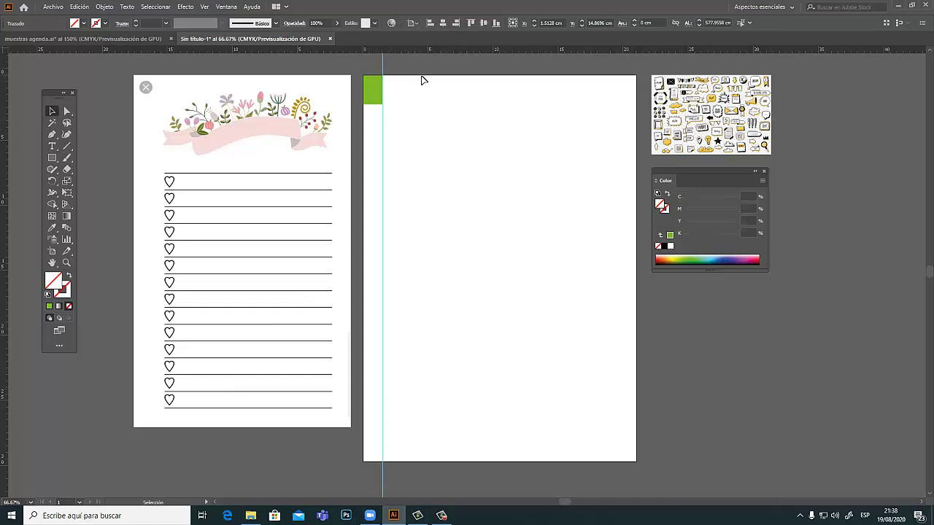
Delete the small green square from the page corner.
{"action": "left_click", "coordinate": [378, 101]}
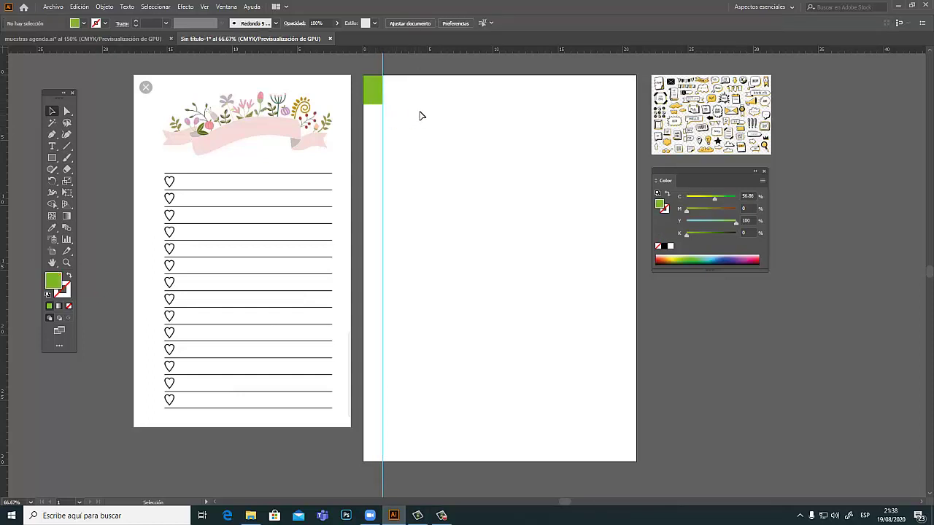
{"action": "left_click", "coordinate": [384, 106]}
{"action": "key", "text": "Delete"}
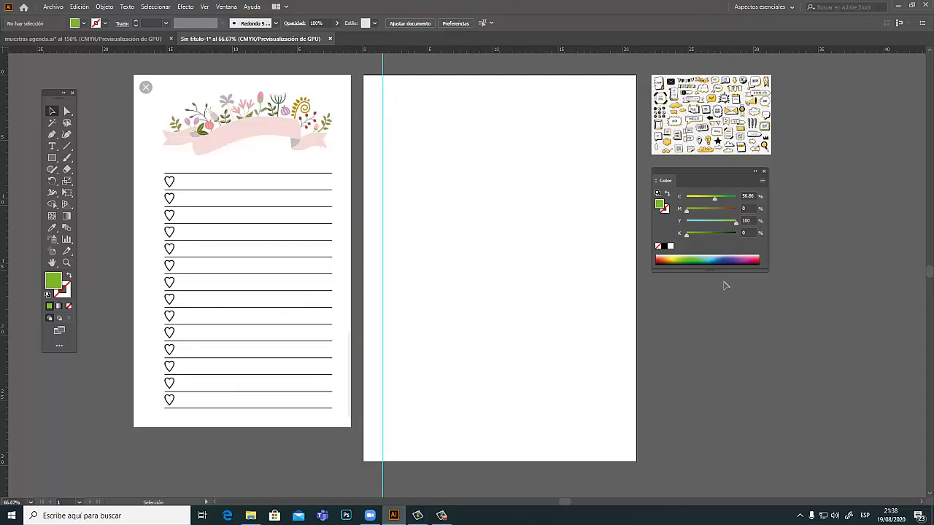
{"action": "left_click", "coordinate": [73, 148]}
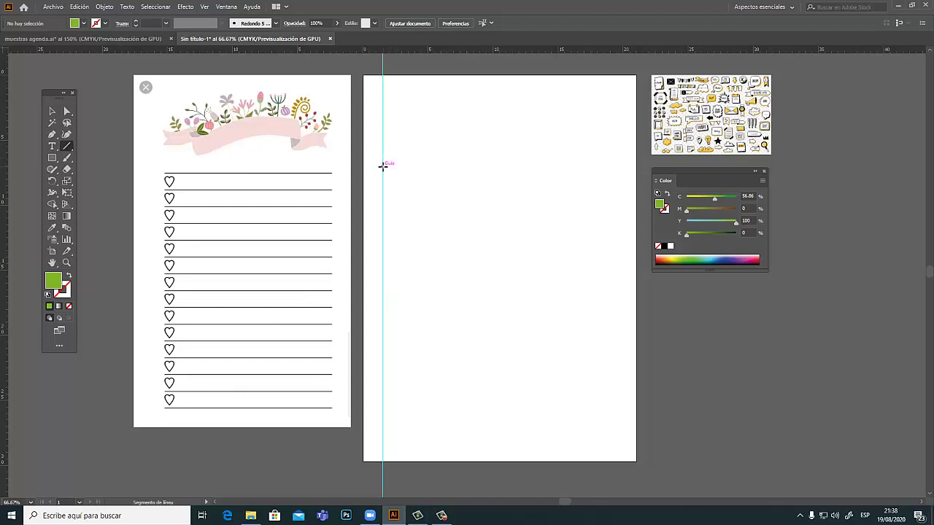
Draw a horizontal line from the margin guide across the upper right page with a cyan-blue stroke.
{"action": "left_click_drag", "start_coordinate": [382, 166], "coordinate": [627, 207]}
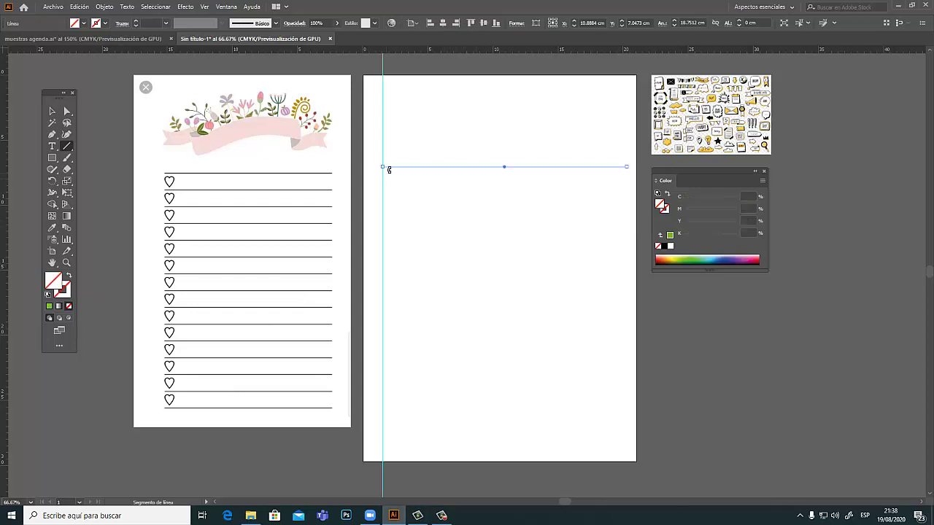
{"action": "left_click", "coordinate": [666, 211]}
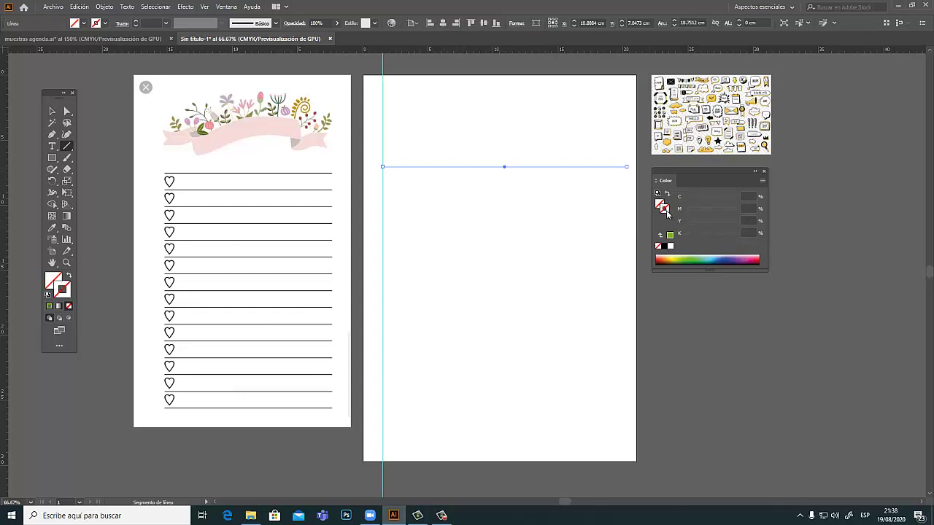
{"action": "left_click", "coordinate": [664, 247]}
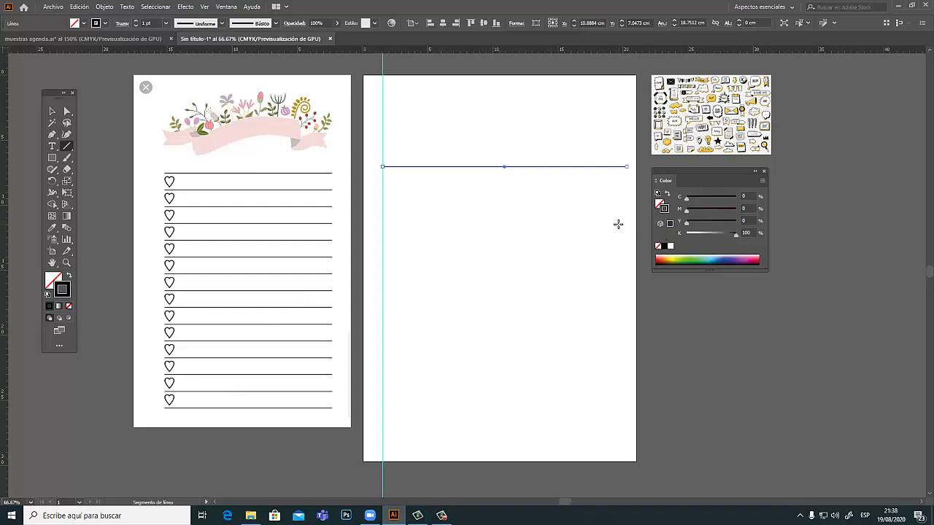
{"action": "left_click", "coordinate": [714, 256]}
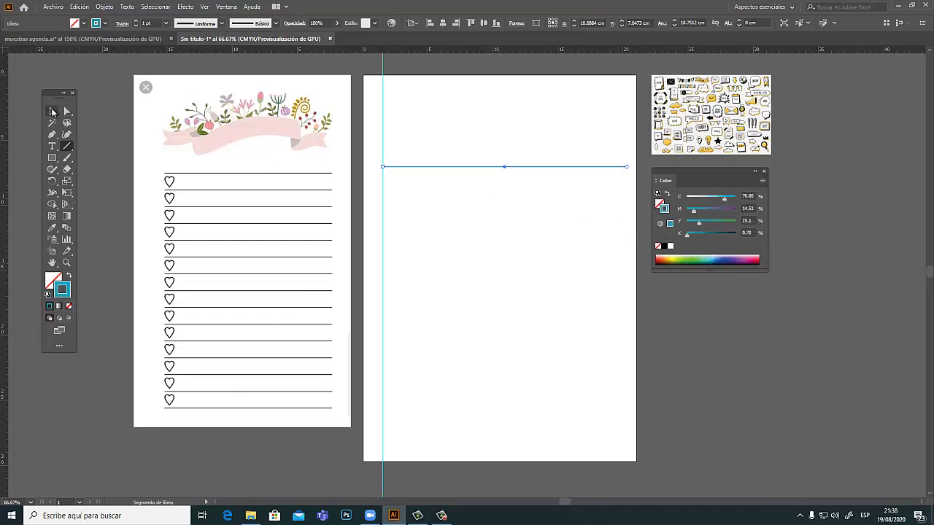
{"action": "left_click", "coordinate": [52, 111]}
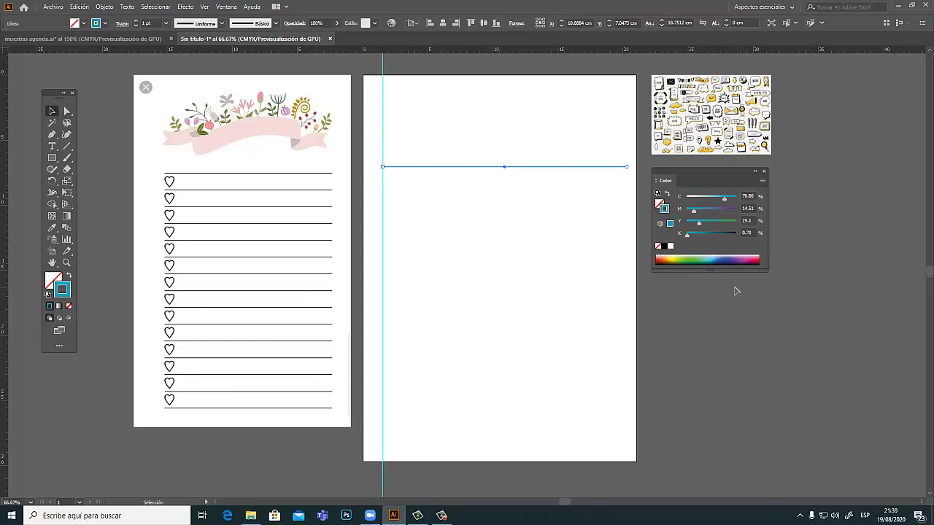
{"action": "left_click", "coordinate": [593, 235]}
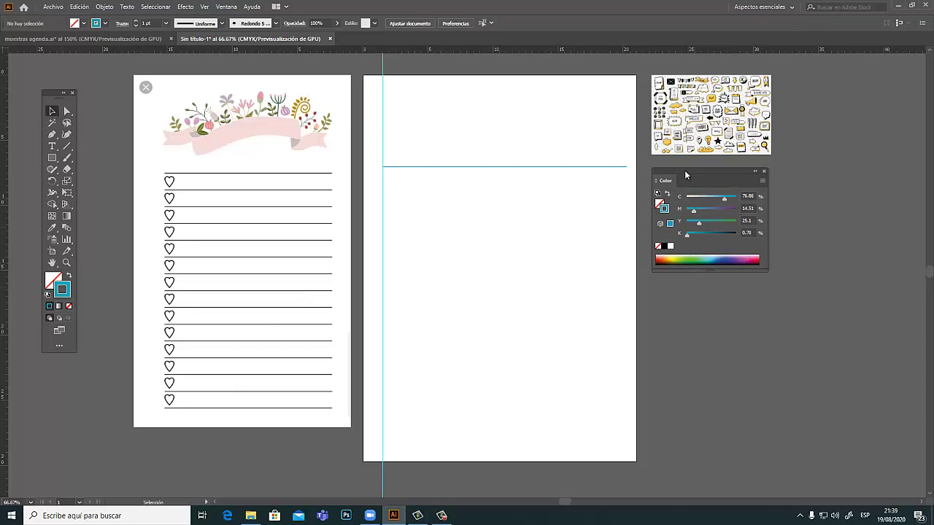
{"action": "left_click_drag", "start_coordinate": [688, 176], "coordinate": [716, 182]}
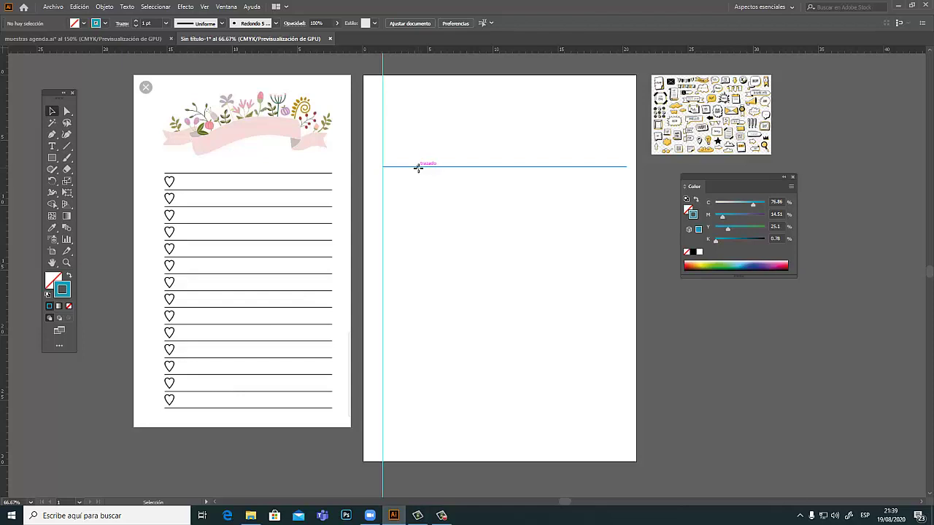
Duplicate the blue line about 0.93 cm below the original.
{"action": "left_click_drag", "start_coordinate": [418, 167], "coordinate": [418, 180]}
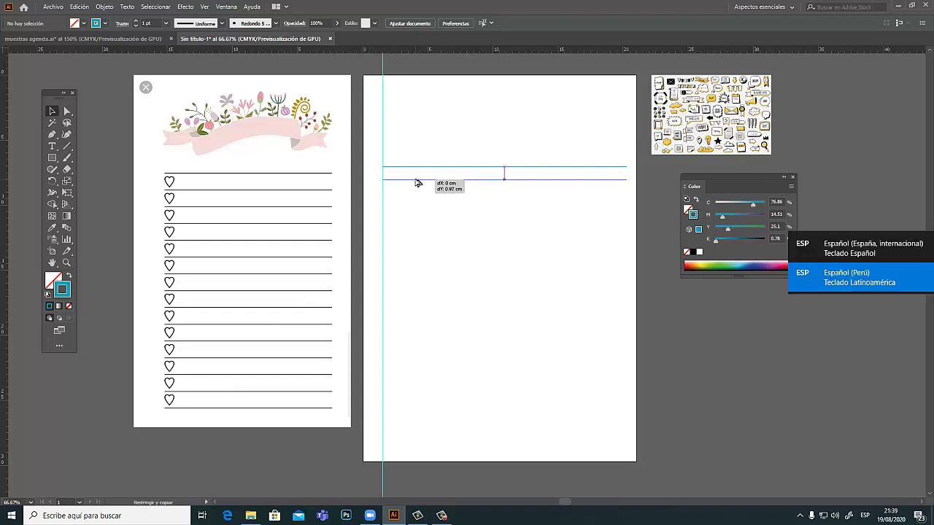
{"action": "left_click_drag", "start_coordinate": [418, 180], "coordinate": [415, 182]}
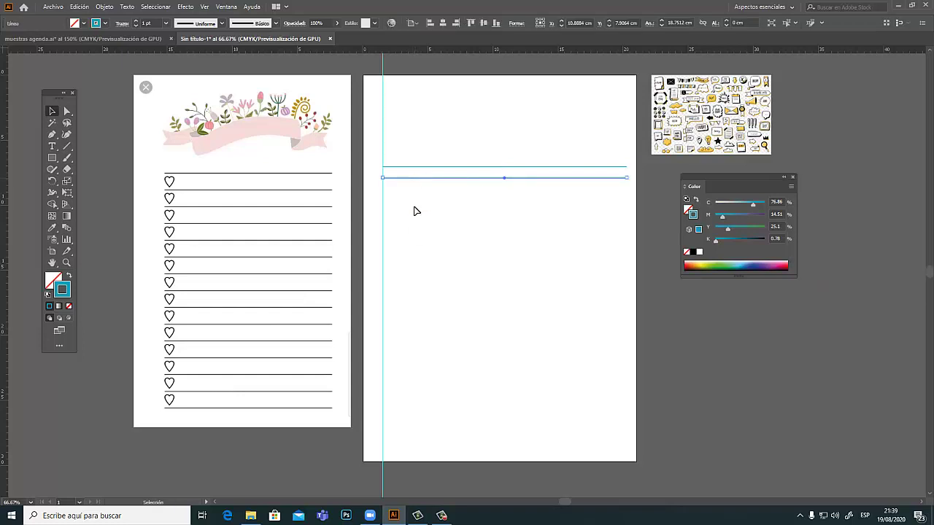
{"action": "key", "text": "ctrl+z"}
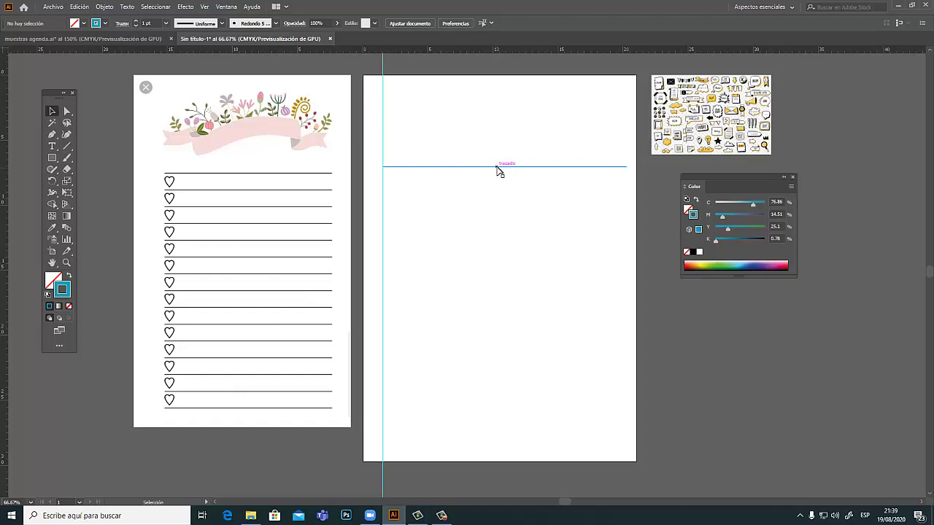
{"action": "key", "text": "shift"}
{"action": "left_click", "coordinate": [497, 167]}
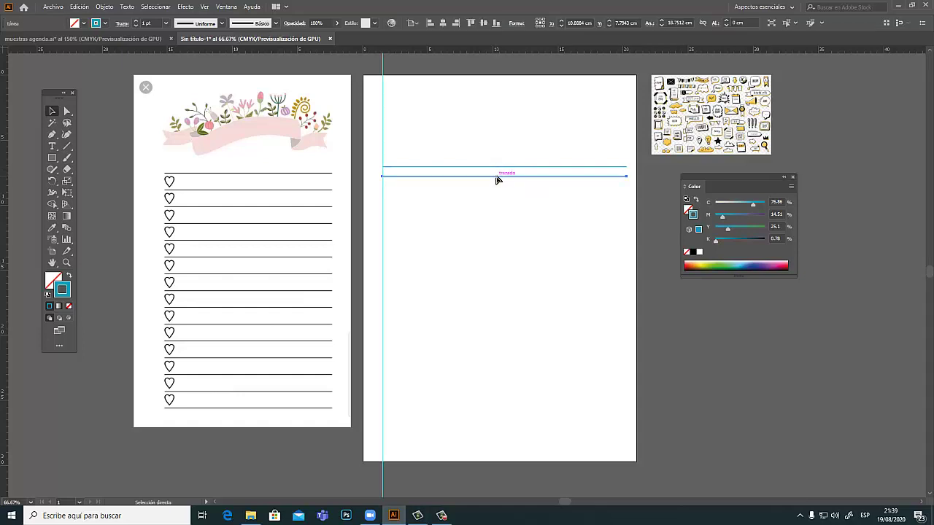
{"action": "left_click_drag", "start_coordinate": [493, 169], "coordinate": [494, 183]}
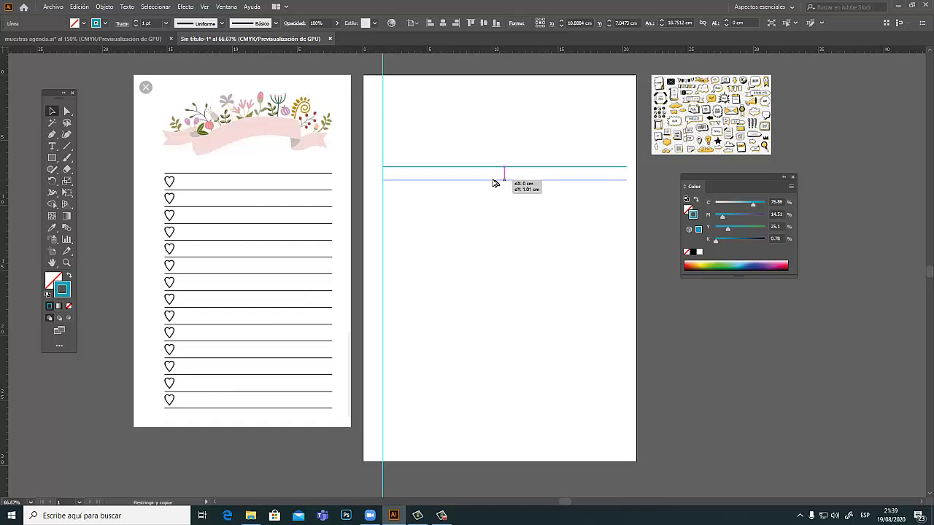
{"action": "left_click_drag", "start_coordinate": [494, 183], "coordinate": [494, 182]}
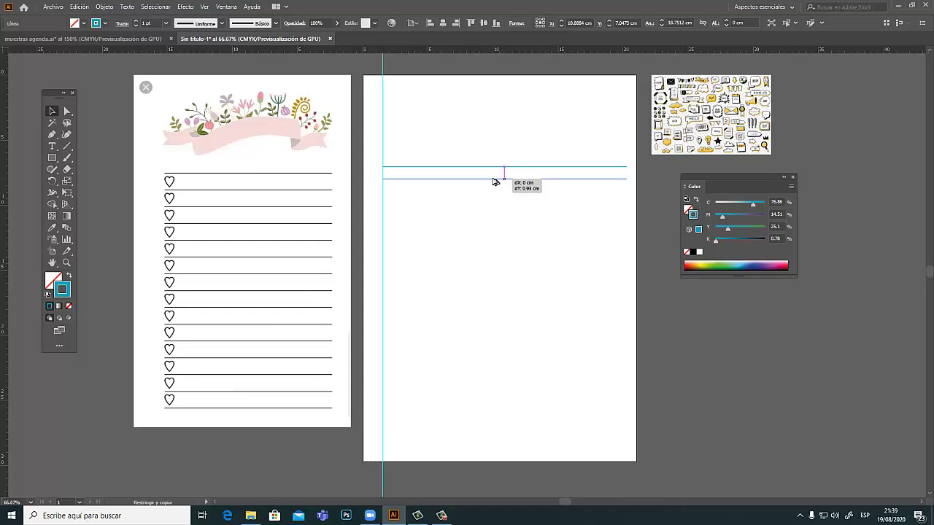
{"action": "left_click_drag", "start_coordinate": [493, 181], "coordinate": [493, 181]}
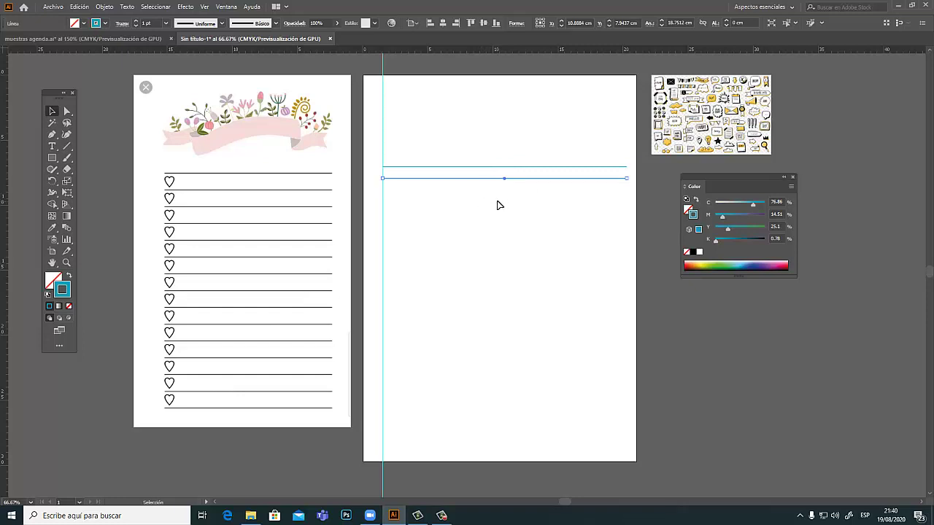
Repeat the copy down the page with Ctrl+D, deleting the extra bottom line.
{"action": "key", "text": "ctrl+d"}
{"action": "key", "text": "ctrl+d"}
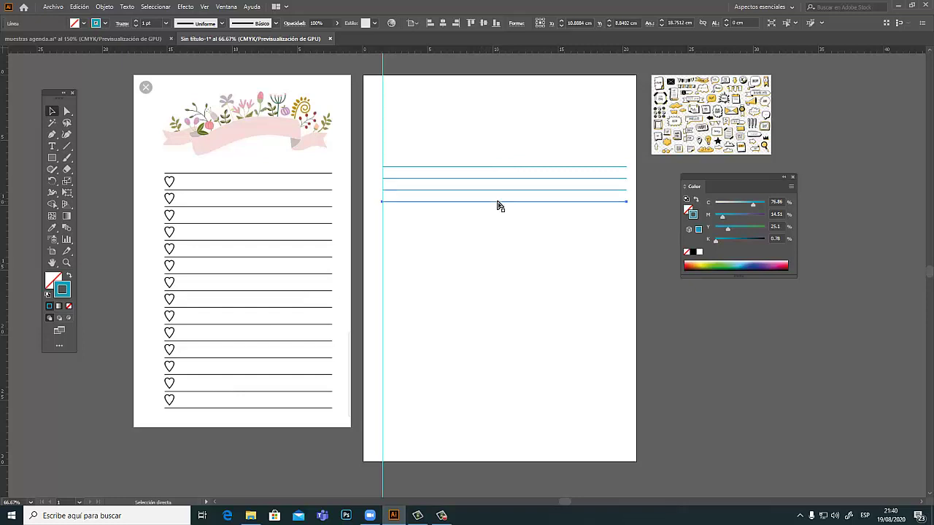
{"action": "key", "text": "ctrl+d"}
{"action": "key", "text": "ctrl+d"}
{"action": "key", "text": "ctrl+d"}
{"action": "key", "text": "ctrl+d"}
{"action": "key", "text": "ctrl+d"}
{"action": "key", "text": "ctrl+d"}
{"action": "key", "text": "ctrl+d"}
{"action": "key", "text": "ctrl+d"}
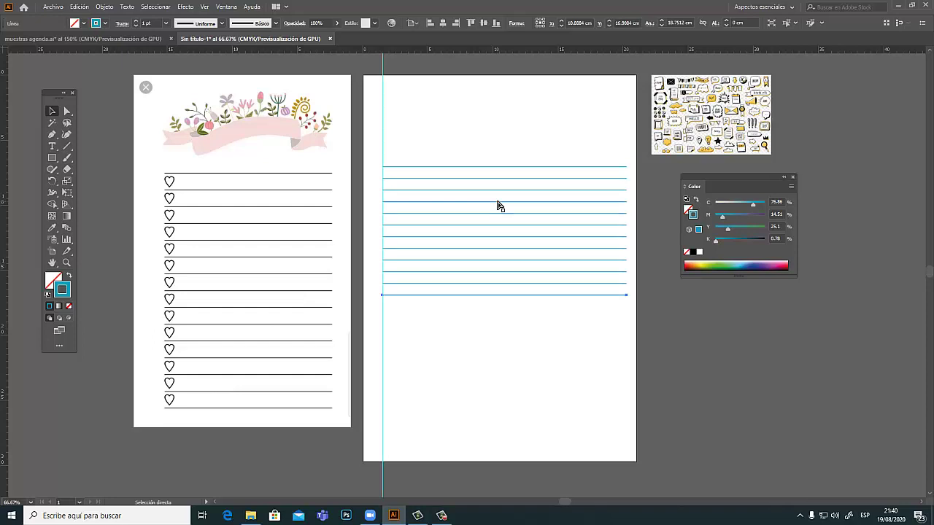
{"action": "key", "text": "ctrl+d"}
{"action": "key", "text": "ctrl+d"}
{"action": "key", "text": "ctrl+d"}
{"action": "key", "text": "ctrl+d"}
{"action": "key", "text": "ctrl+d"}
{"action": "key", "text": "ctrl+d"}
{"action": "key", "text": "ctrl+d"}
{"action": "key", "text": "ctrl+d"}
{"action": "key", "text": "ctrl+d"}
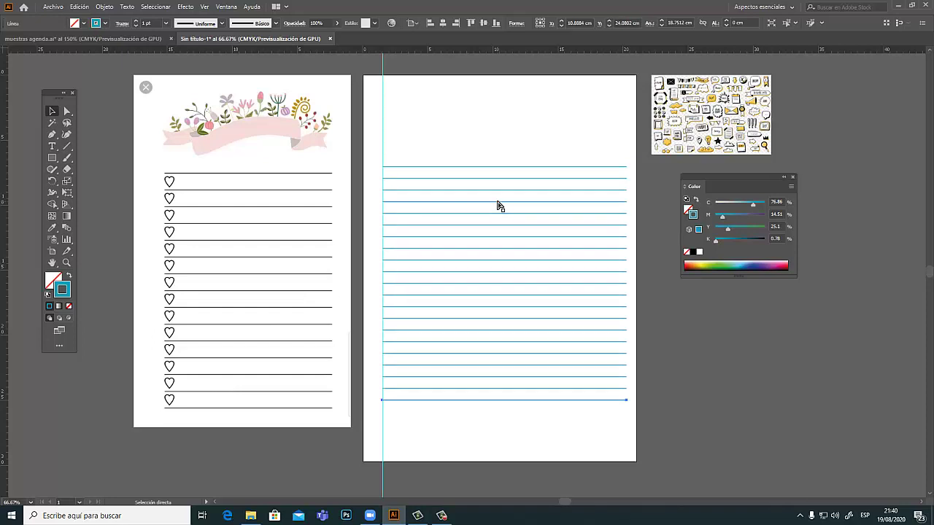
{"action": "key", "text": "ctrl+d"}
{"action": "key", "text": "ctrl+d"}
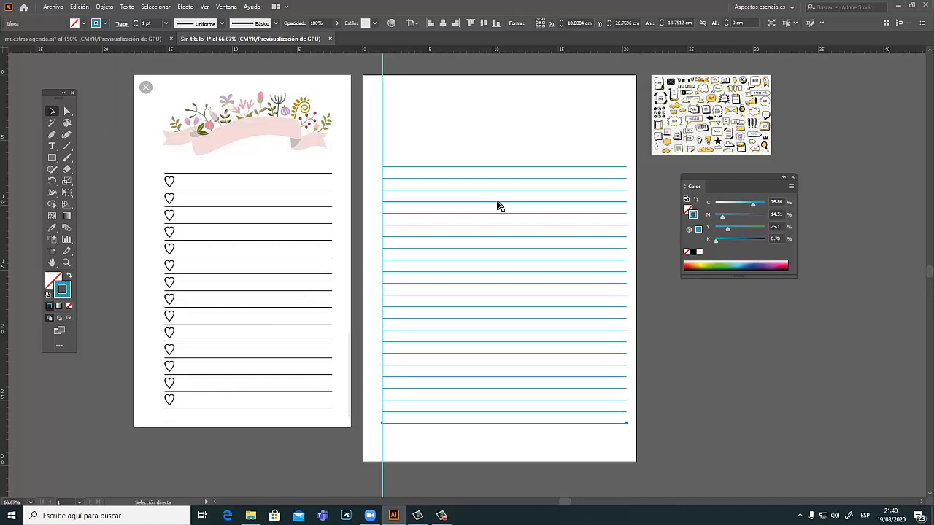
{"action": "key", "text": "ctrl+d"}
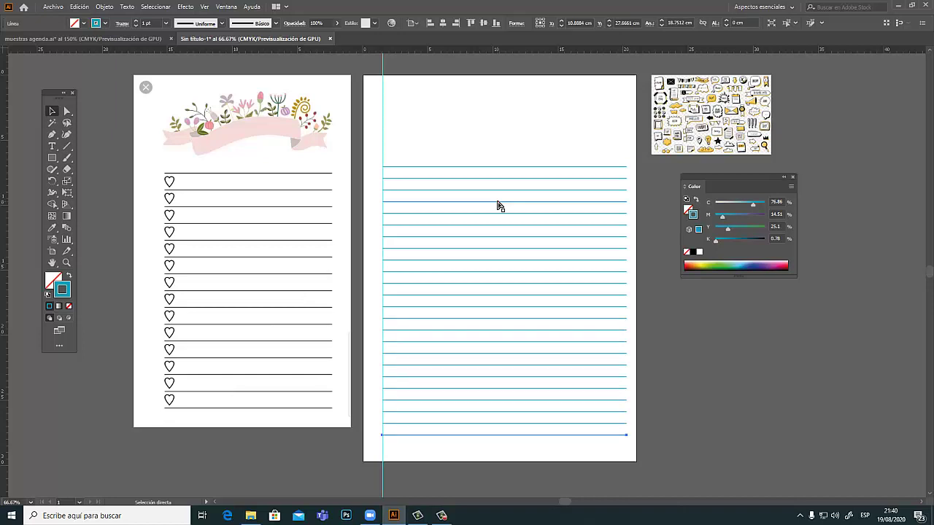
{"action": "key", "text": "Delete"}
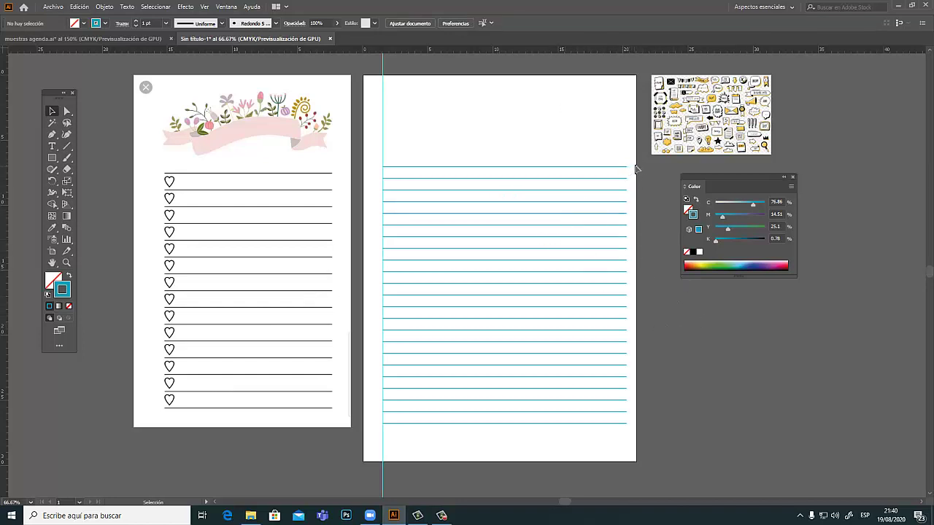
{"action": "left_click_drag", "start_coordinate": [636, 158], "coordinate": [567, 439]}
Delete all the lower ruled lines and reselect the single top blue line.
{"action": "left_click_drag", "start_coordinate": [632, 173], "coordinate": [540, 443]}
{"action": "key", "text": "Delete"}
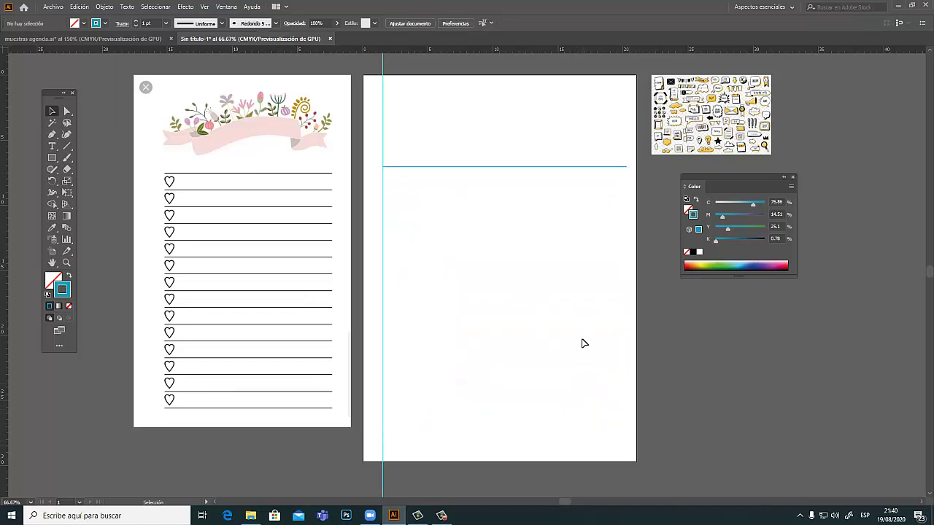
{"action": "left_click_drag", "start_coordinate": [479, 150], "coordinate": [500, 199]}
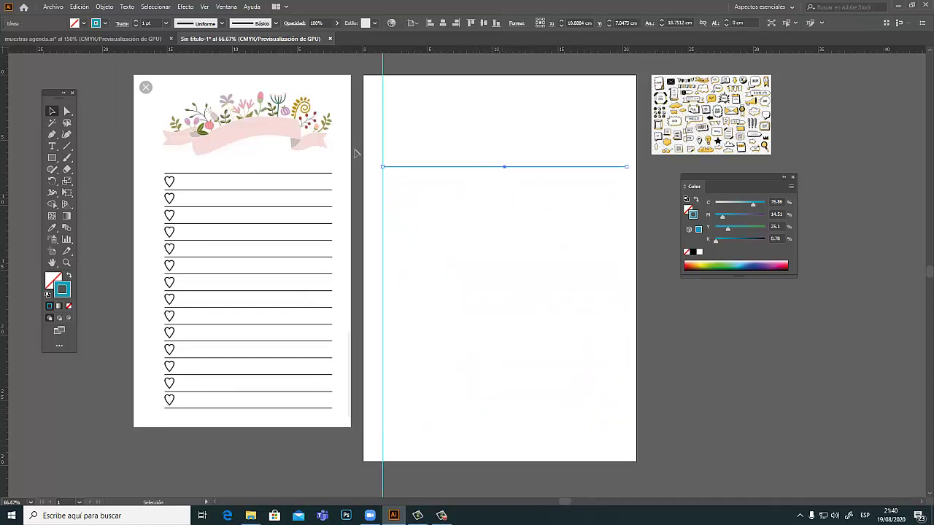
{"action": "left_click", "coordinate": [80, 7]}
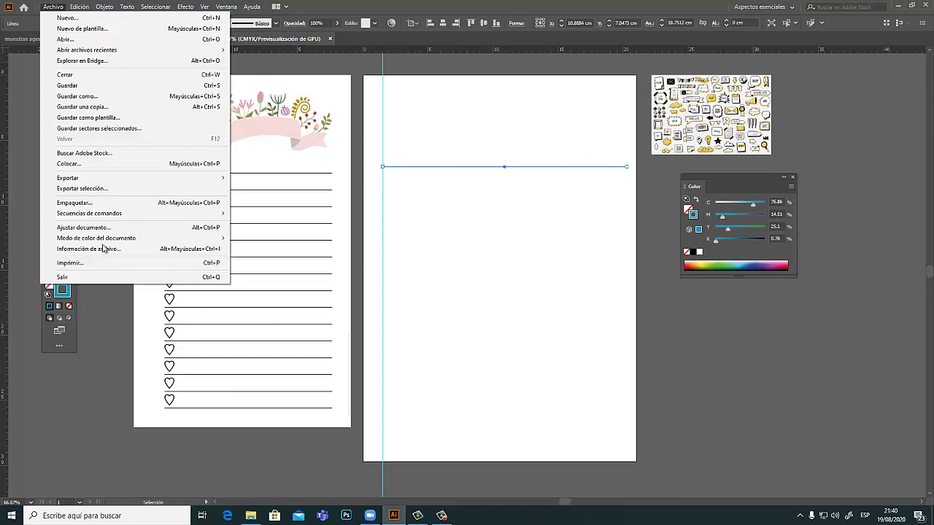
Set Keyboard Increment to 1 cm in Preferences > General.
{"action": "left_click", "coordinate": [79, 6]}
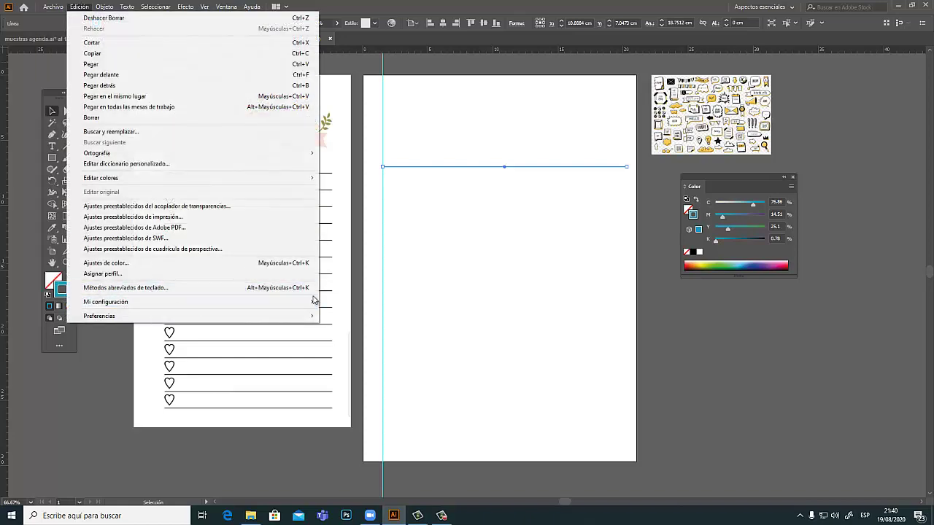
{"action": "left_click", "coordinate": [637, 329]}
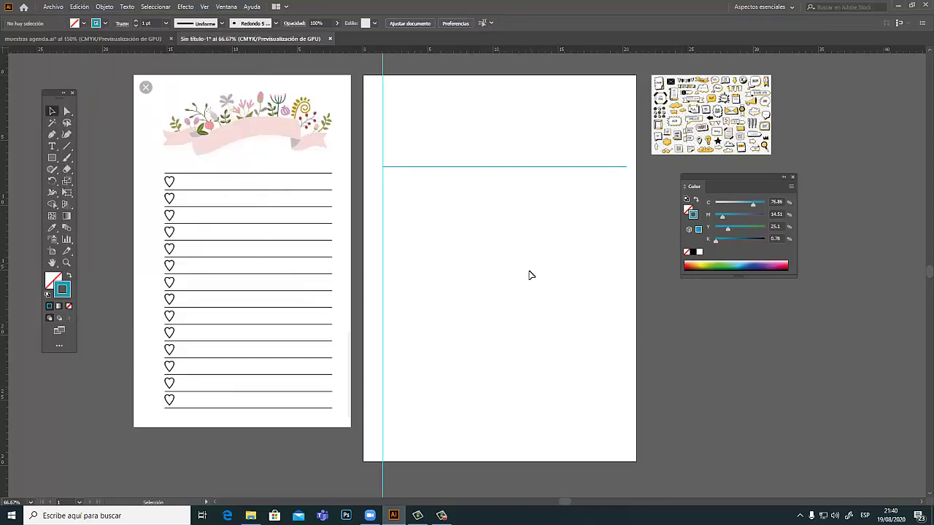
{"action": "key", "text": "ctrl"}
{"action": "key", "text": "ctrl+k"}
{"action": "left_click_drag", "start_coordinate": [477, 92], "coordinate": [508, 199]}
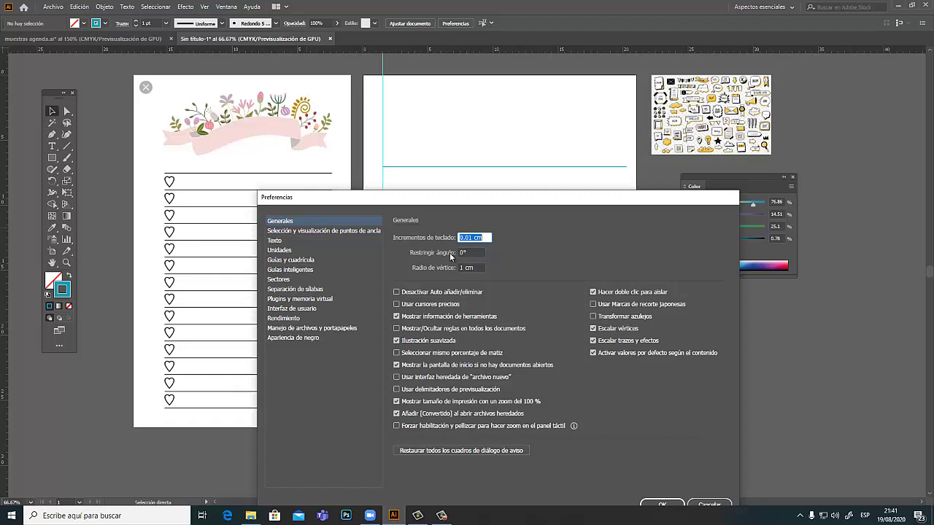
{"action": "type", "text": "1"}
{"action": "left_click", "coordinate": [480, 267]}
{"action": "double_click", "coordinate": [466, 238]}
{"action": "left_click_drag", "start_coordinate": [571, 205], "coordinate": [560, 161]}
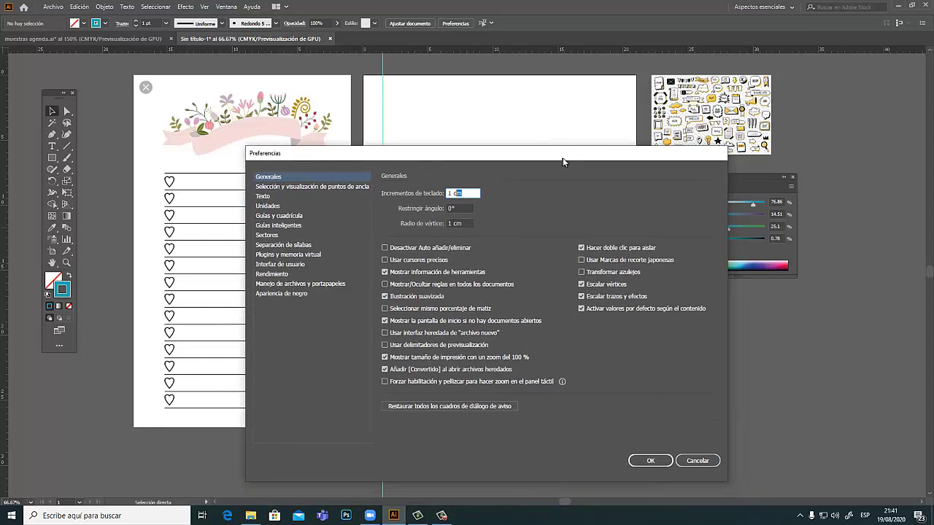
{"action": "left_click", "coordinate": [656, 461]}
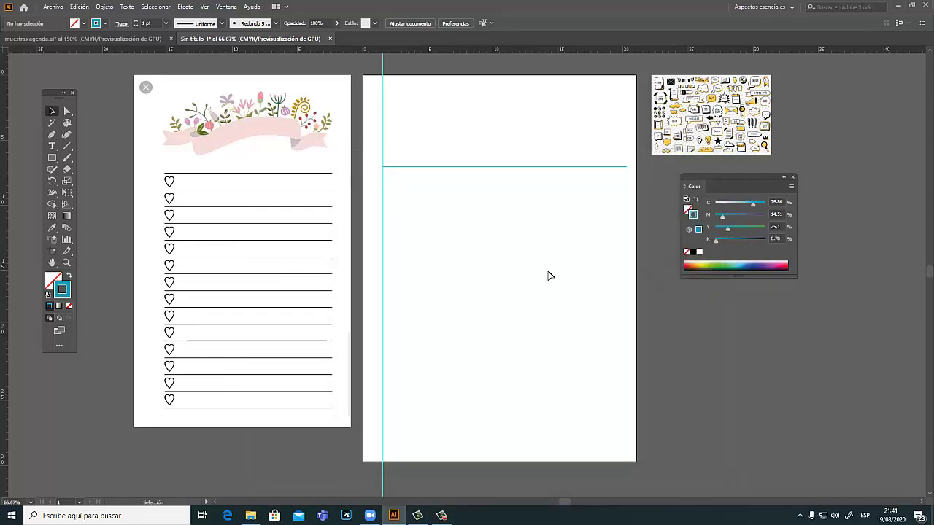
Duplicate the top blue line six times down the page, 1 cm apart.
{"action": "left_click_drag", "start_coordinate": [466, 146], "coordinate": [488, 190]}
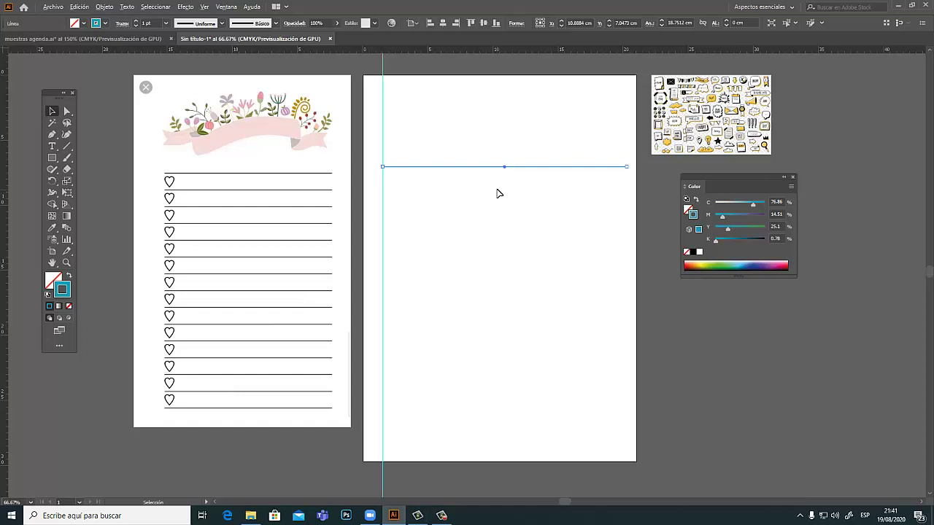
{"action": "key", "text": "ctrl+d"}
{"action": "key", "text": "ctrl+d"}
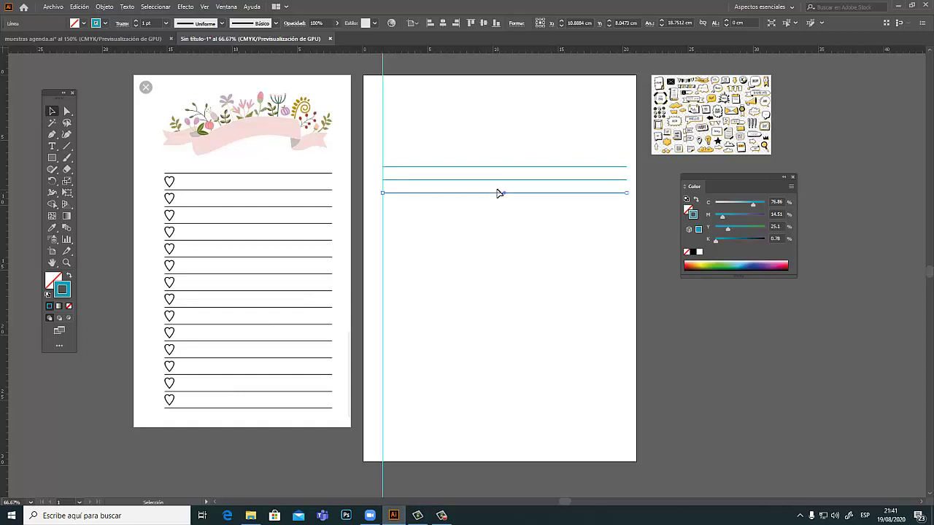
{"action": "key", "text": "ctrl+d"}
{"action": "key", "text": "ctrl+d"}
{"action": "key", "text": "ctrl+d"}
{"action": "key", "text": "ctrl+d"}
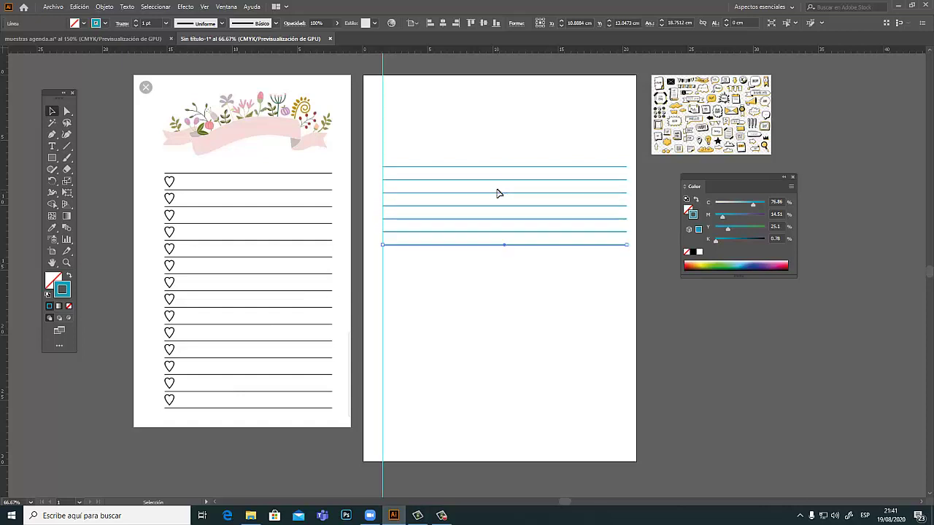
{"action": "key", "text": "ctrl+d"}
{"action": "key", "text": "ctrl+d"}
{"action": "key", "text": "ctrl+d"}
{"action": "key", "text": "ctrl+d"}
{"action": "key", "text": "ctrl+d"}
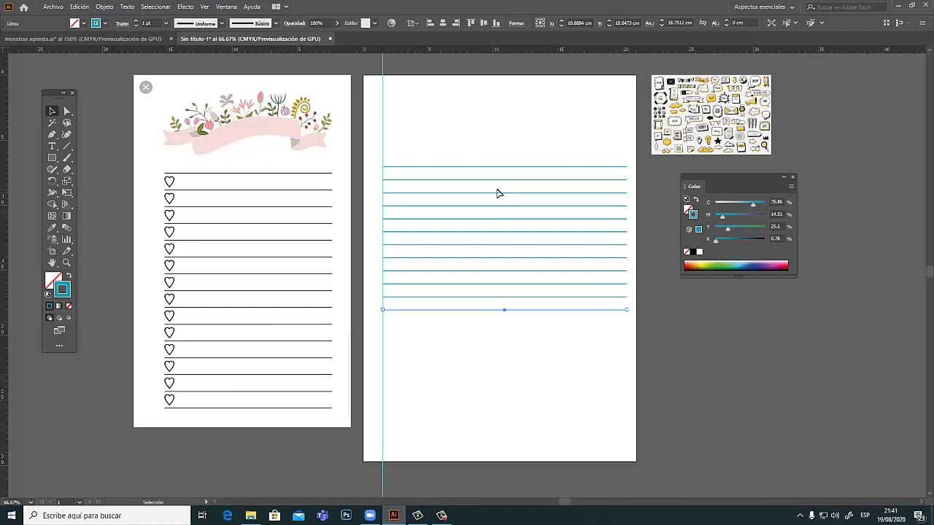
{"action": "key", "text": "ctrl+d"}
{"action": "key", "text": "ctrl+d"}
{"action": "key", "text": "ctrl+d"}
{"action": "key", "text": "ctrl+d"}
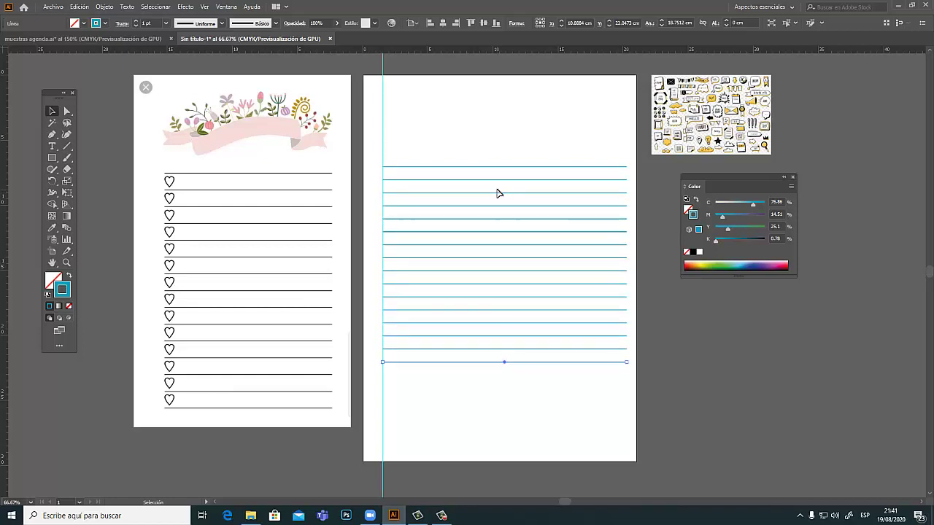
{"action": "key", "text": "ctrl+d"}
{"action": "key", "text": "ctrl+d"}
{"action": "key", "text": "ctrl+d"}
{"action": "key", "text": "ctrl+d"}
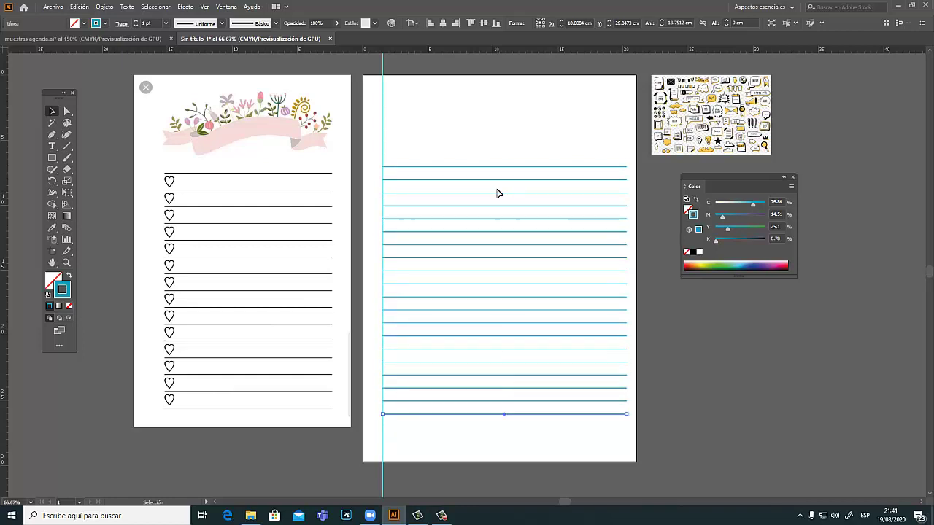
{"action": "key", "text": "ctrl+d"}
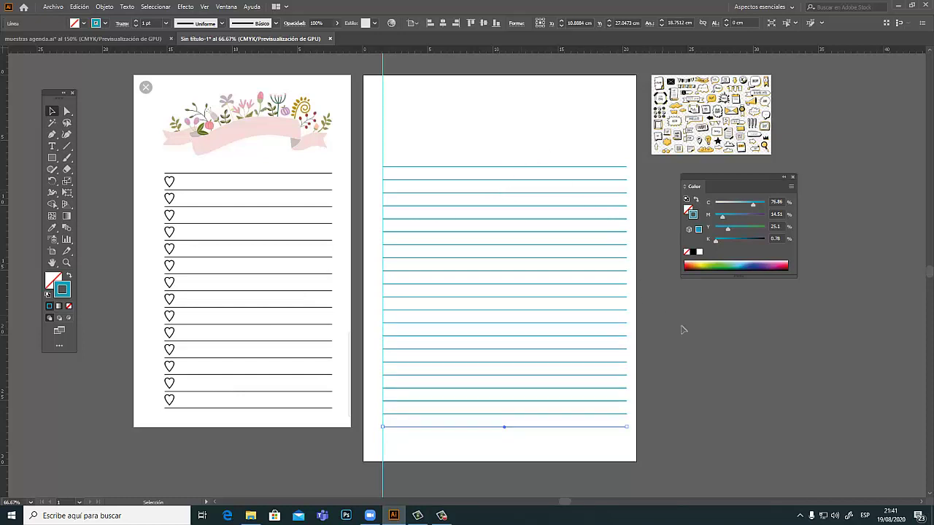
{"action": "left_click", "coordinate": [361, 169]}
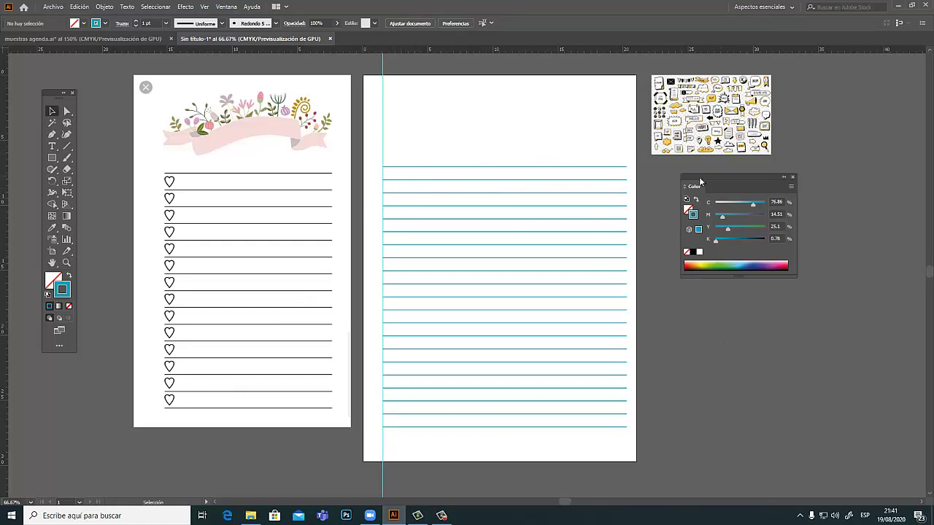
{"action": "left_click_drag", "start_coordinate": [703, 181], "coordinate": [701, 181]}
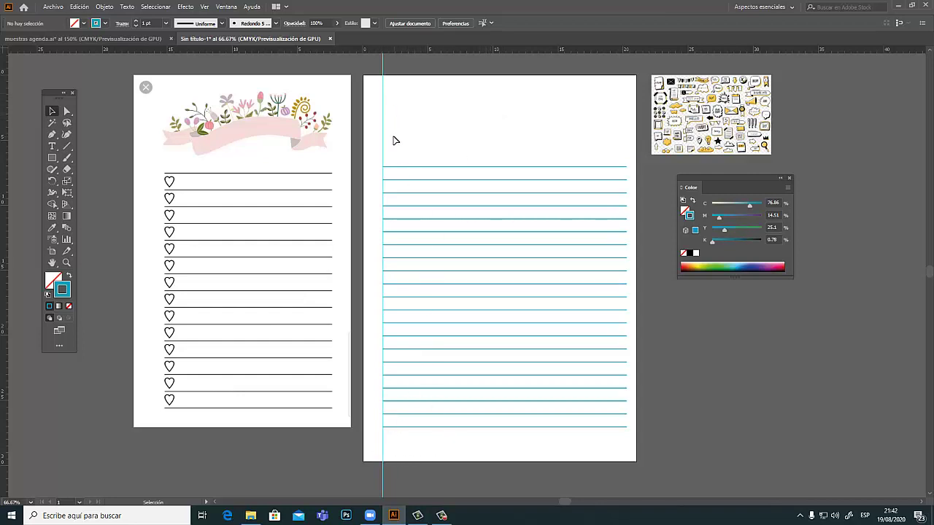
Launch Google Chrome from the Start menu app list.
{"action": "left_click", "coordinate": [11, 515]}
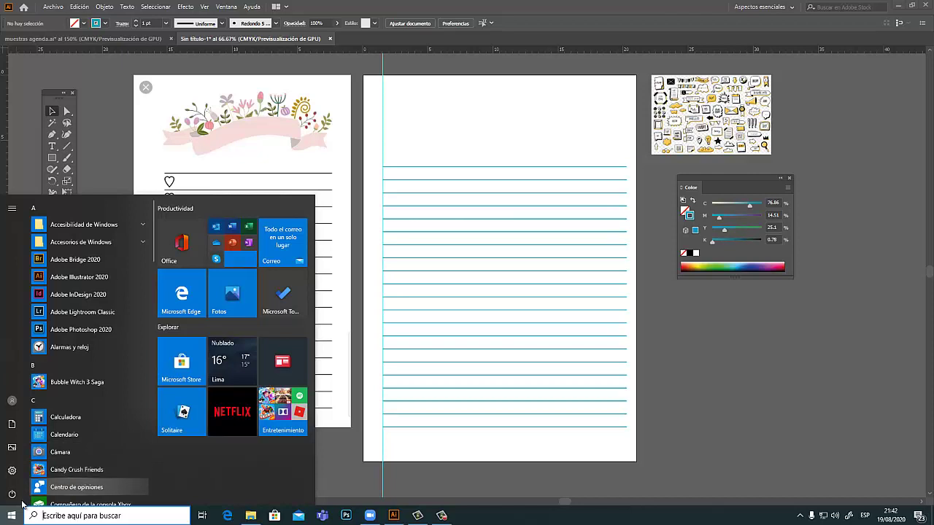
{"action": "scroll", "coordinate": [19, 509], "scroll_direction": "down", "scroll_amount": 1}
{"action": "scroll", "coordinate": [19, 509], "scroll_direction": "down", "scroll_amount": 2}
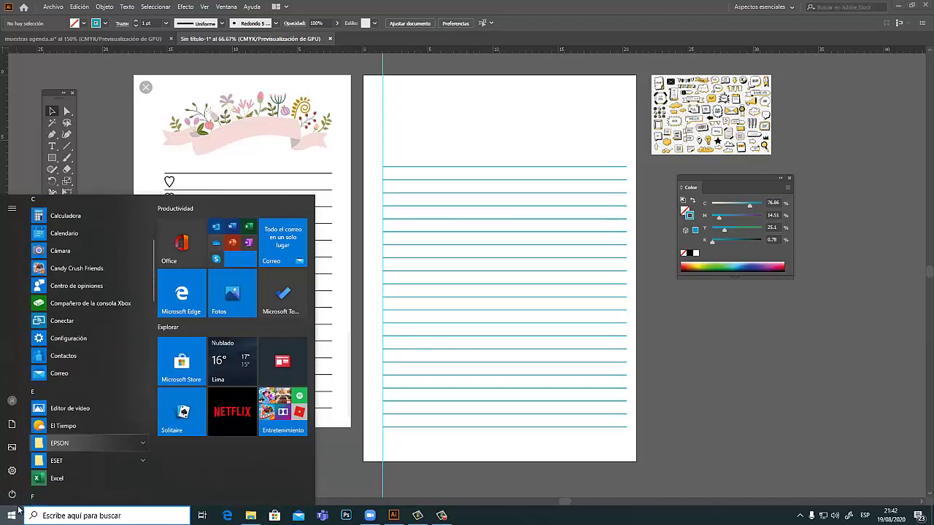
{"action": "scroll", "coordinate": [19, 509], "scroll_direction": "down", "scroll_amount": 2}
{"action": "left_click", "coordinate": [71, 342]}
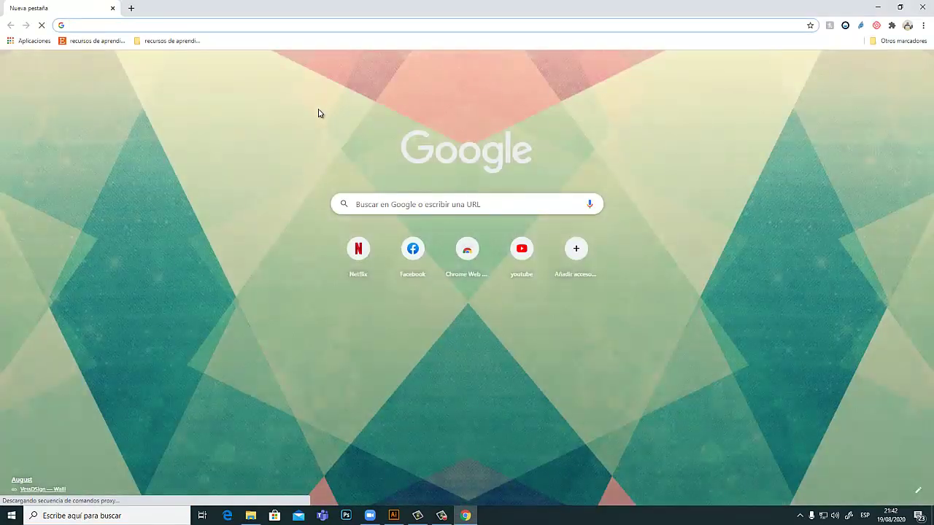
Search Google for 'CORAZONCITO' and view the image results.
{"action": "left_click", "coordinate": [469, 205]}
{"action": "type", "text": "c"}
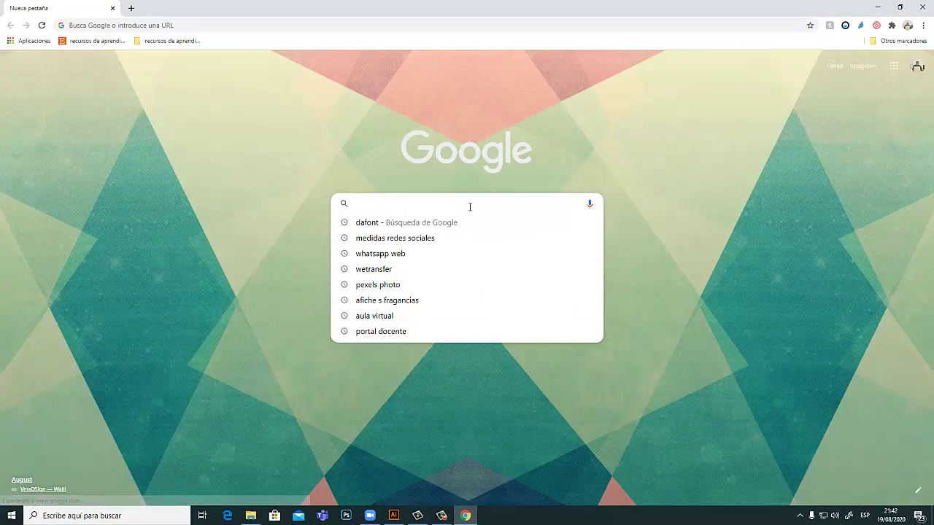
{"action": "type", "text": "oRAZO"}
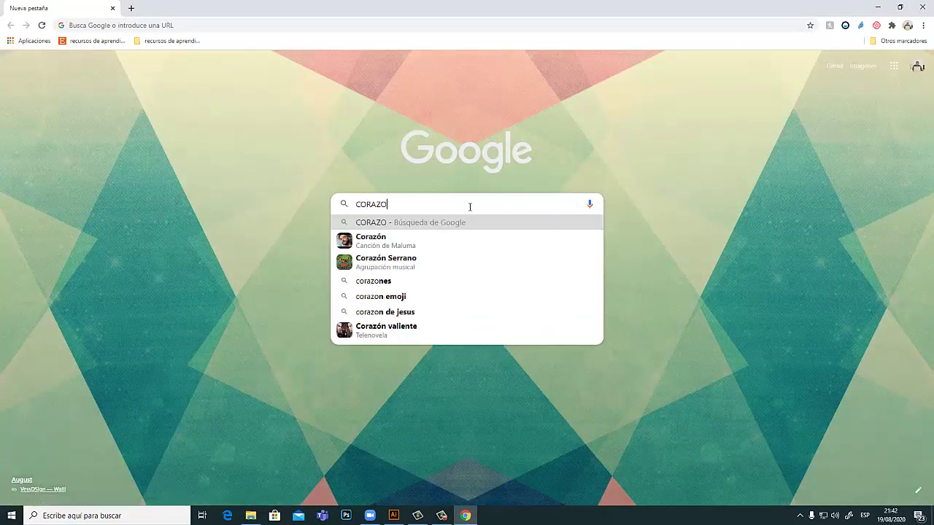
{"action": "type", "text": "NCIT"}
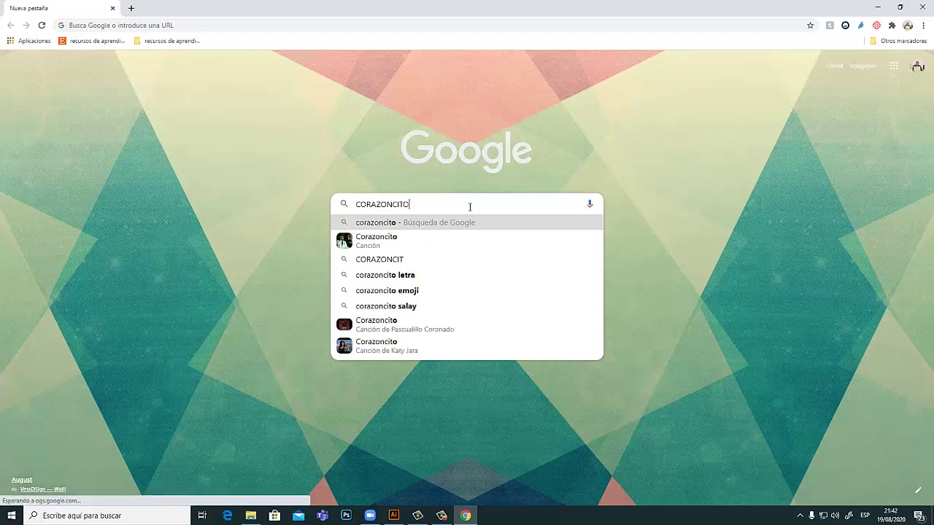
{"action": "type", "text": "O"}
{"action": "key", "text": "Return"}
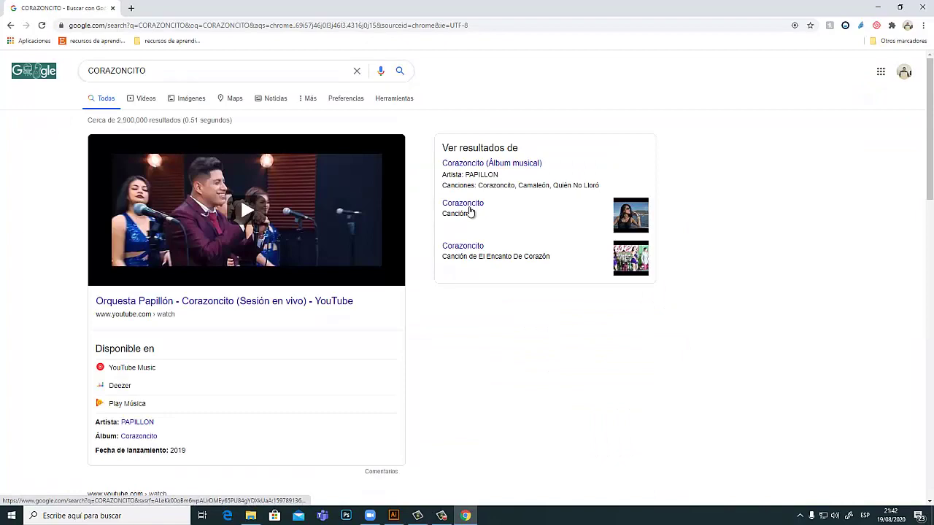
{"action": "left_click", "coordinate": [469, 212]}
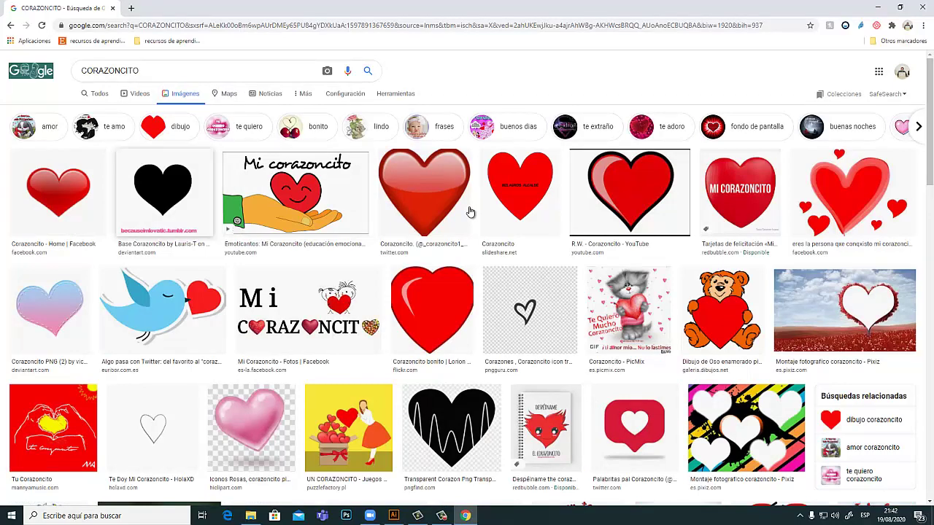
Preview the red hearts image and copy it.
{"action": "key", "text": "Return"}
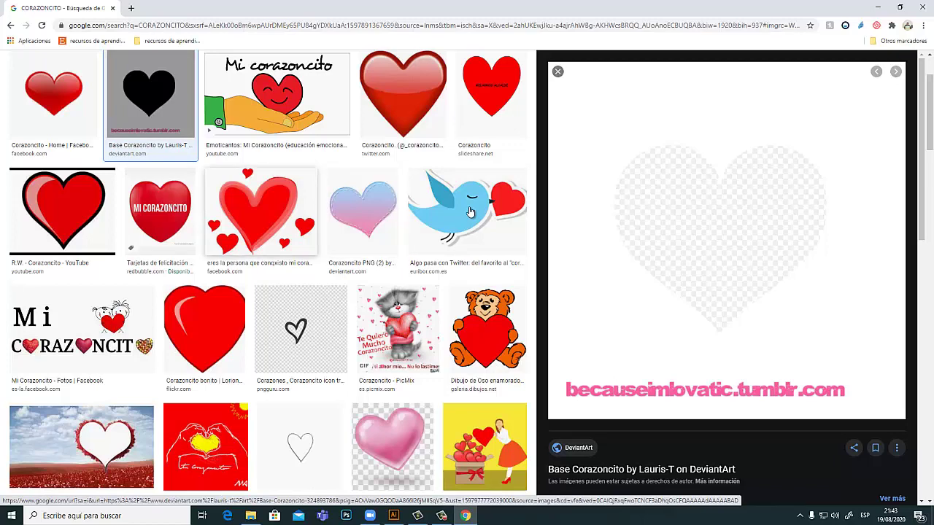
{"action": "scroll", "coordinate": [470, 212], "scroll_direction": "down", "scroll_amount": 1}
{"action": "scroll", "coordinate": [469, 211], "scroll_direction": "up", "scroll_amount": 2}
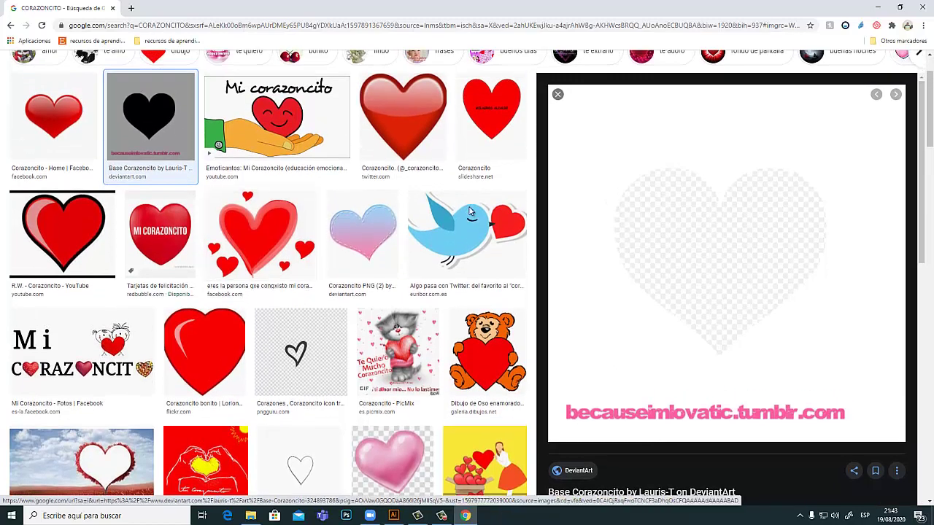
{"action": "left_click", "coordinate": [261, 234]}
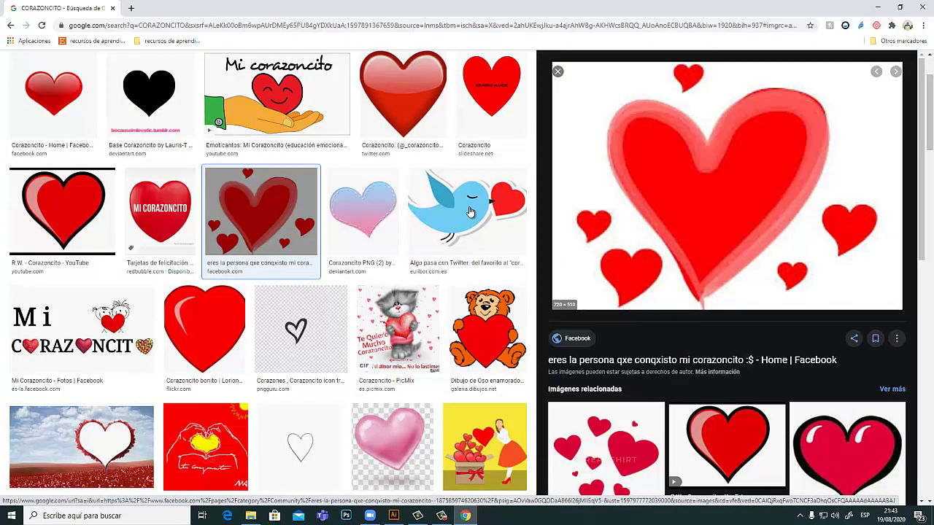
{"action": "right_click", "coordinate": [744, 207]}
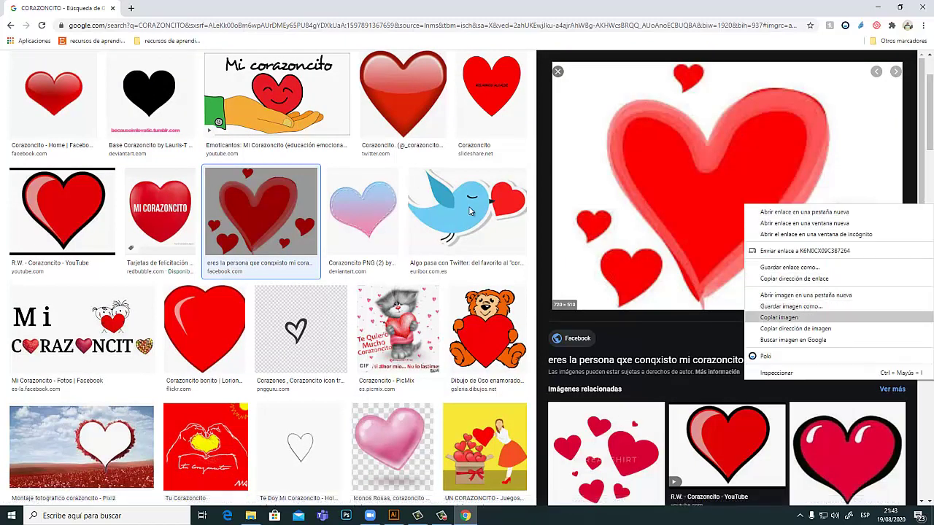
{"action": "left_click", "coordinate": [778, 318]}
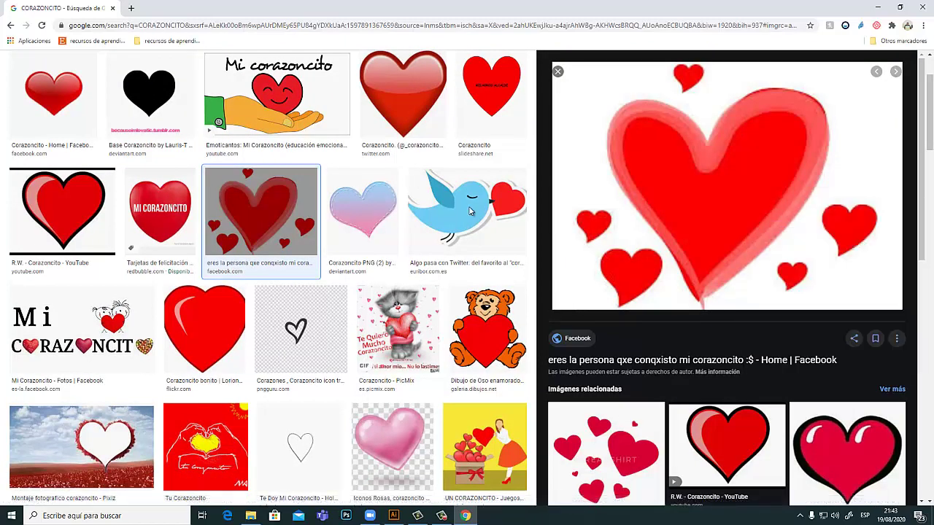
Paste the red hearts picture and drag it just above the ruled right page.
{"action": "left_click", "coordinate": [394, 515]}
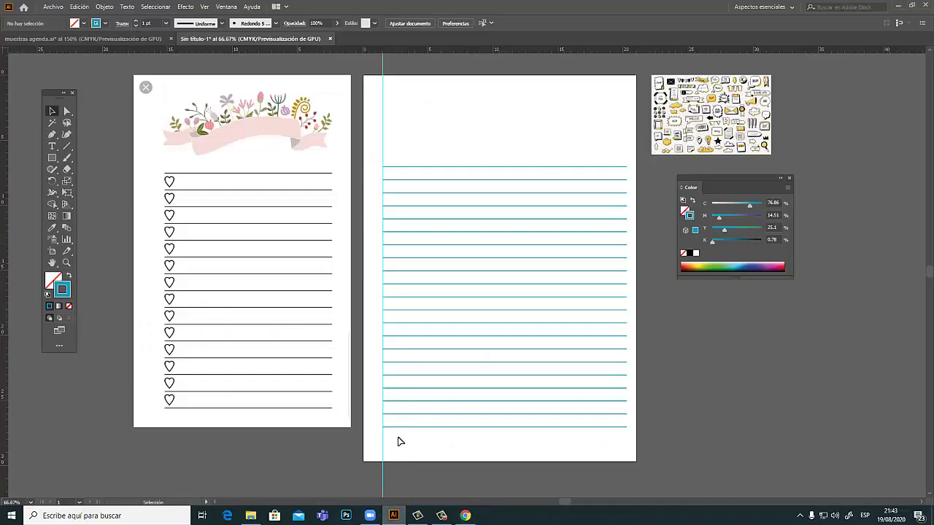
{"action": "key", "text": "ctrl+v"}
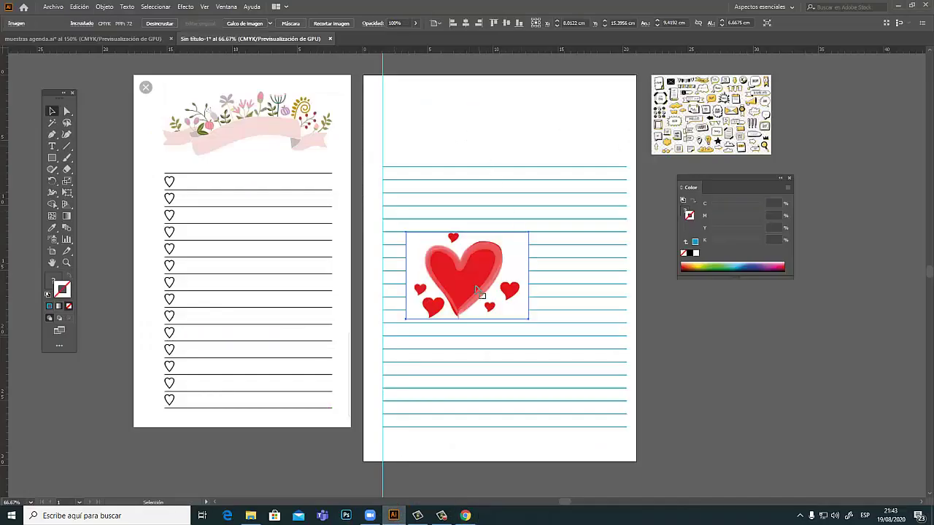
{"action": "mouse_move", "coordinate": [478, 292]}
{"action": "left_mouse_down"}
{"action": "mouse_move", "coordinate": [447, 219]}
{"action": "mouse_move", "coordinate": [477, 146]}
{"action": "left_mouse_up"}
{"action": "left_click_drag", "start_coordinate": [548, 217], "coordinate": [567, 150]}
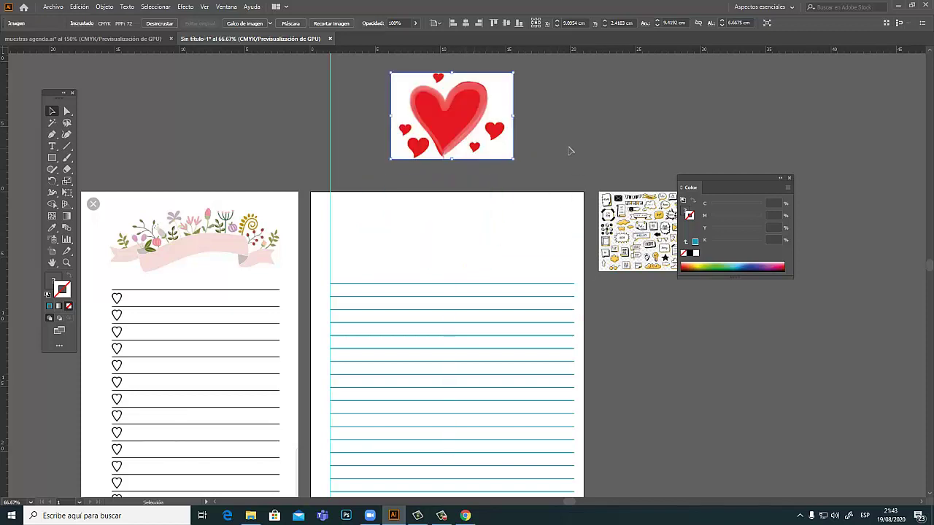
{"action": "left_click", "coordinate": [575, 148]}
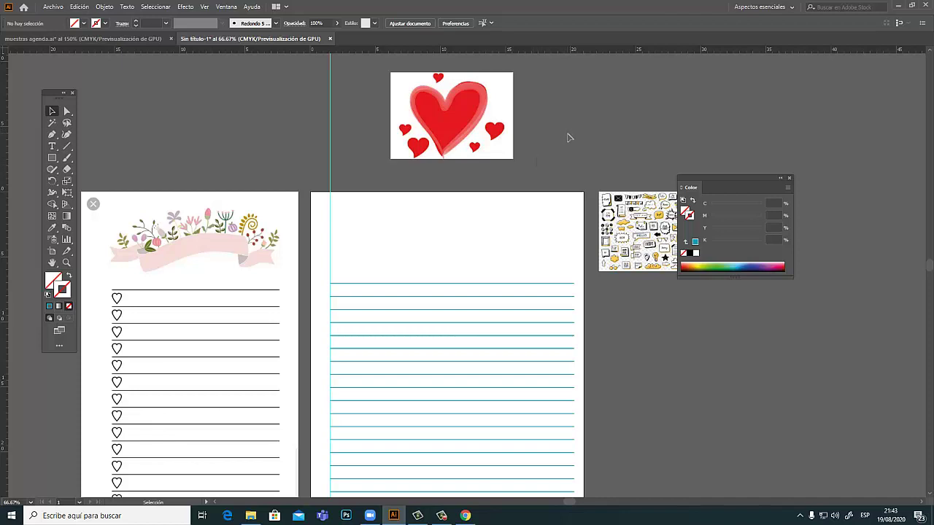
{"action": "left_click_drag", "start_coordinate": [458, 114], "coordinate": [448, 134]}
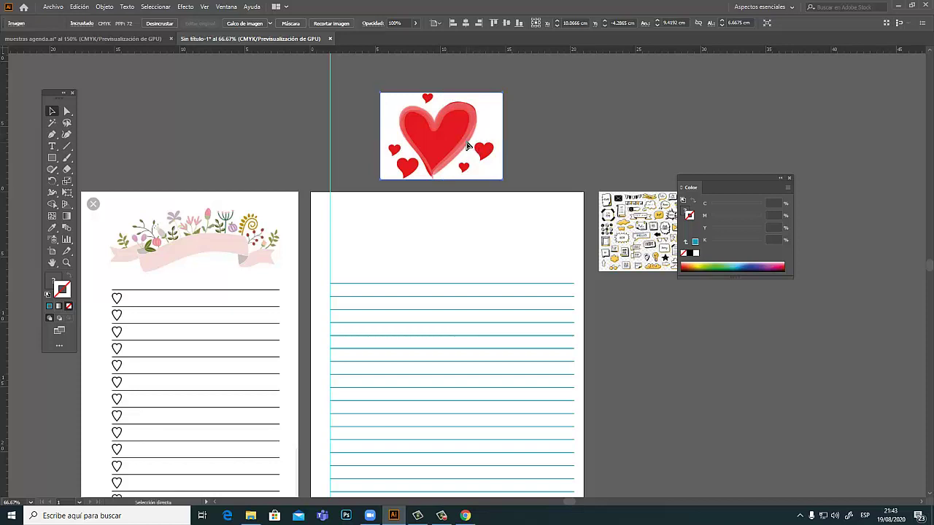
Fine-tune the hearts picture's position above the page, checking it in Outline view.
{"action": "key", "text": "ctrl+y"}
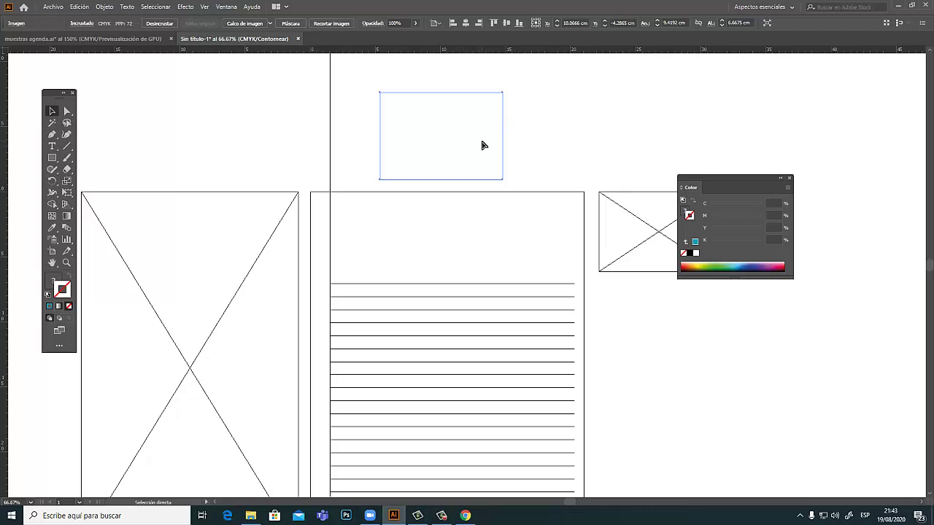
{"action": "key", "text": "ctrl+y"}
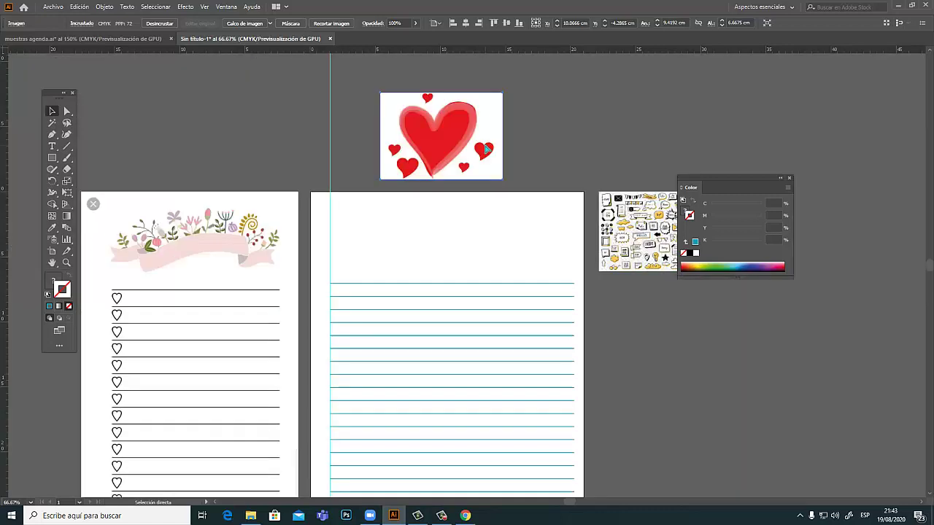
{"action": "key", "text": "ctrl+y"}
{"action": "key", "text": "ctrl+y"}
{"action": "key", "text": "v"}
{"action": "left_click_drag", "start_coordinate": [438, 142], "coordinate": [449, 132]}
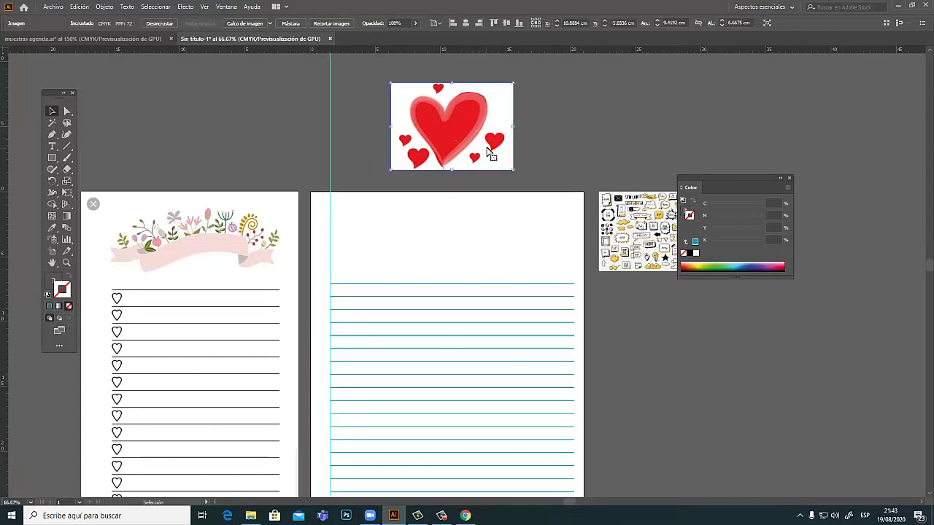
{"action": "left_click", "coordinate": [552, 138]}
{"action": "left_click_drag", "start_coordinate": [458, 132], "coordinate": [453, 142]}
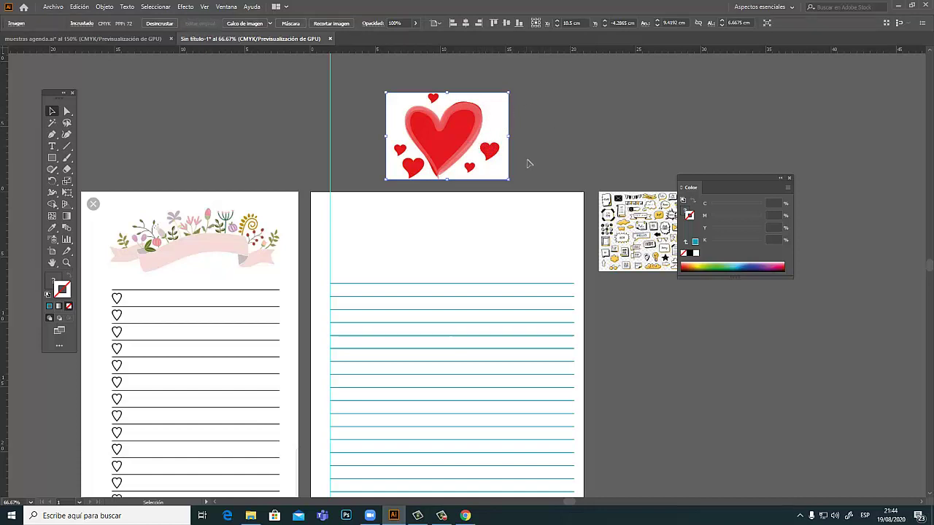
{"action": "key", "text": "ctrl+y"}
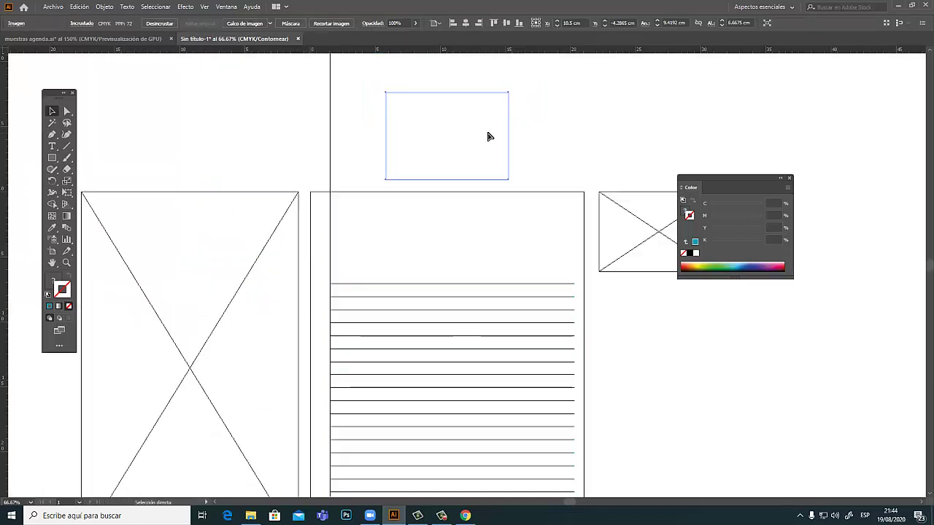
{"action": "key", "text": "ctrl+y"}
Image Trace the zoomed-in hearts picture into black vector hearts and Expand the result.
{"action": "left_click", "coordinate": [576, 142]}
{"action": "left_click", "coordinate": [463, 142]}
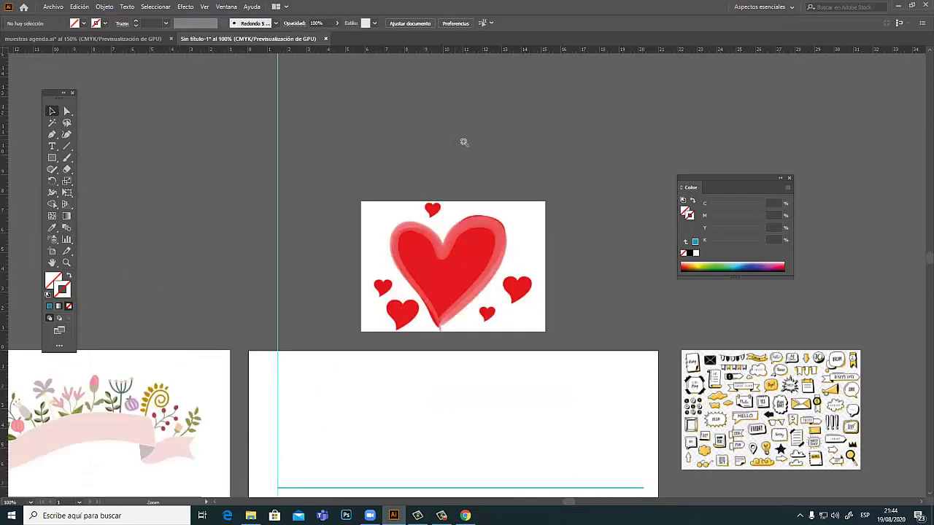
{"action": "left_click", "coordinate": [451, 246]}
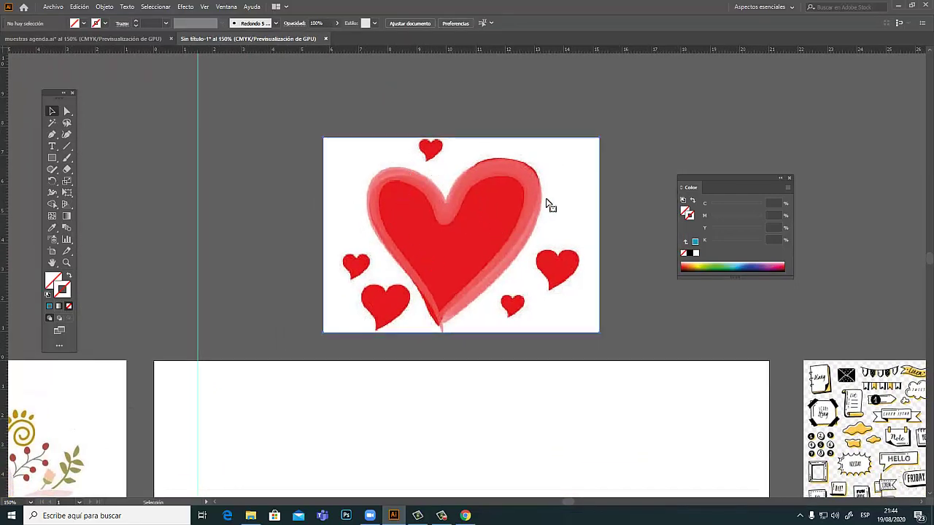
{"action": "left_click", "coordinate": [597, 181]}
{"action": "left_click_drag", "start_coordinate": [597, 181], "coordinate": [557, 148]}
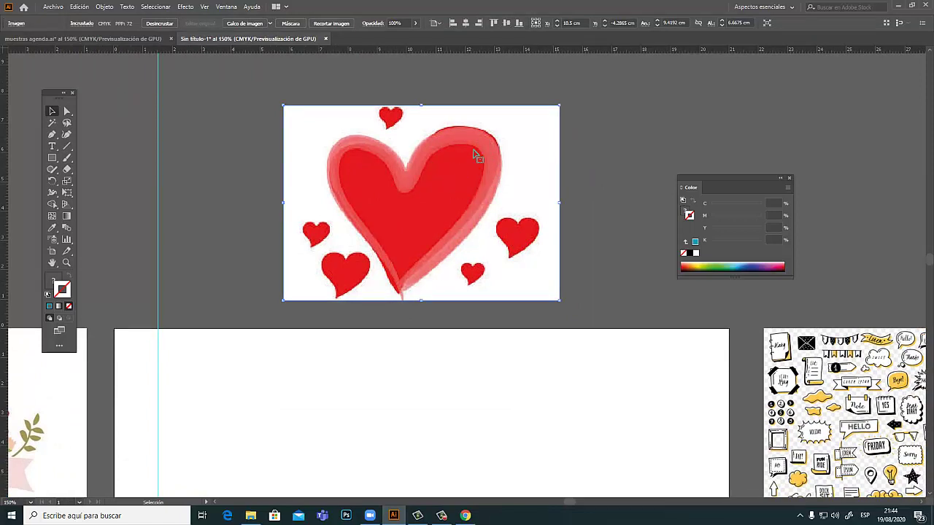
{"action": "key", "text": "ctrl+shift+a"}
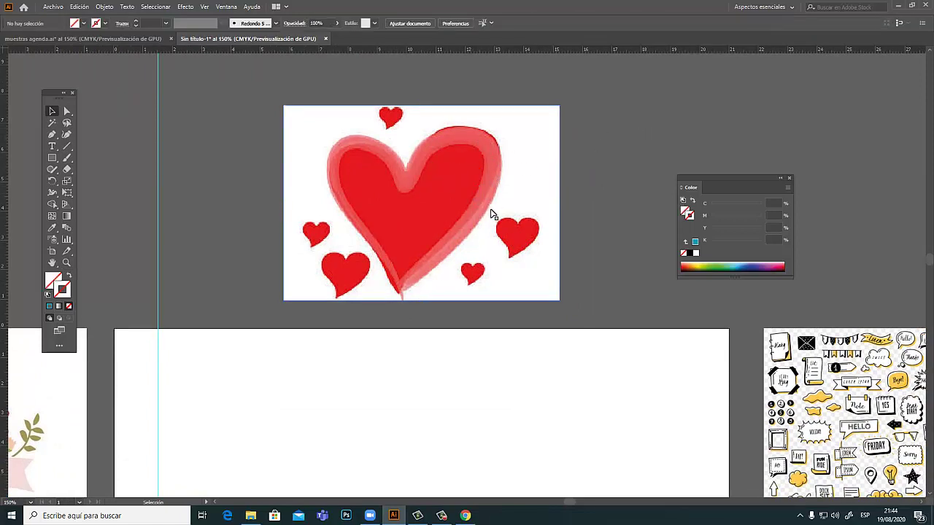
{"action": "left_click", "coordinate": [461, 199]}
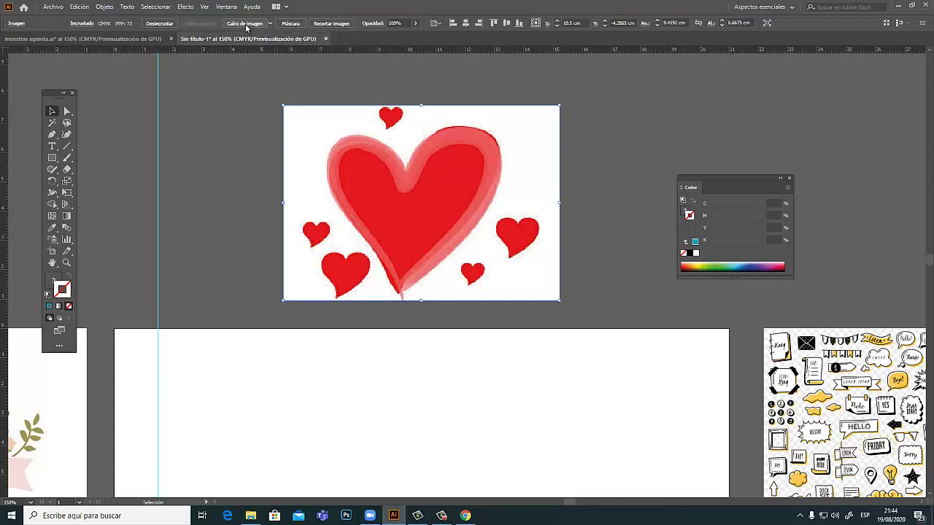
{"action": "left_click", "coordinate": [247, 24]}
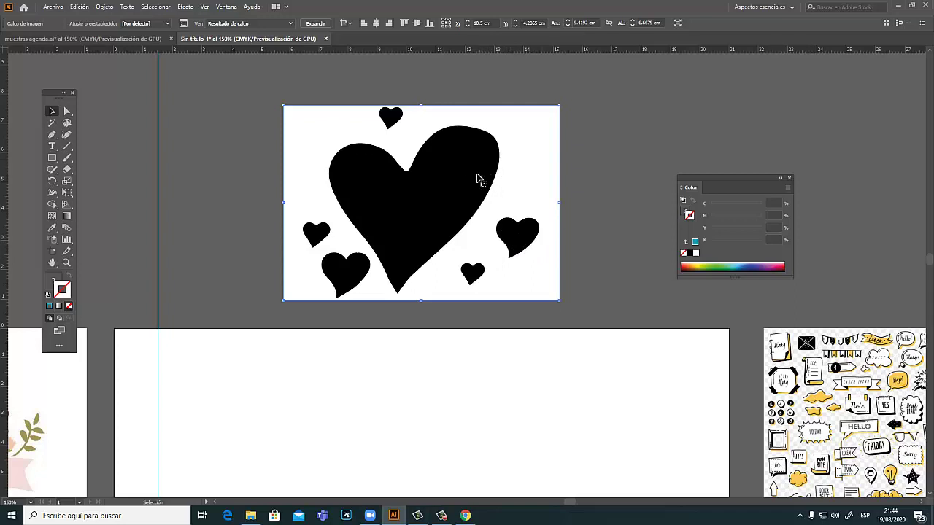
{"action": "left_click_drag", "start_coordinate": [468, 191], "coordinate": [471, 176]}
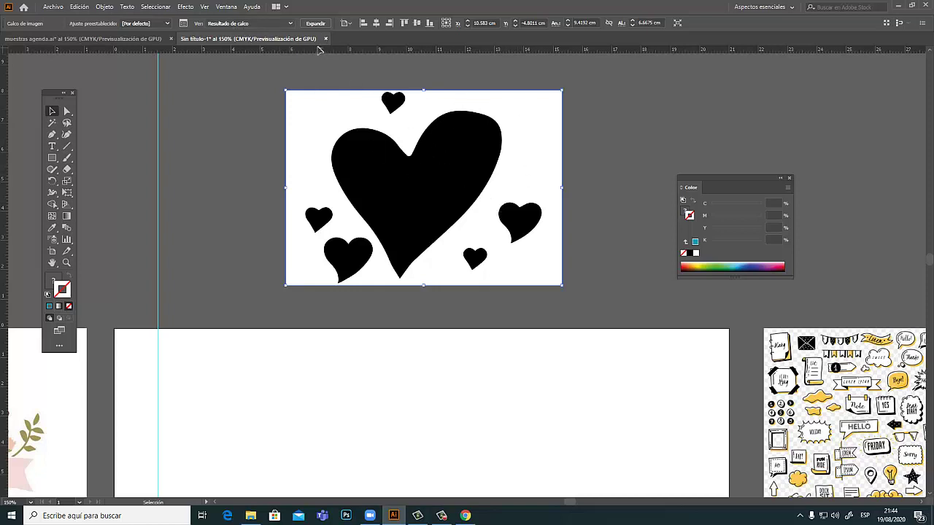
{"action": "left_click", "coordinate": [315, 24]}
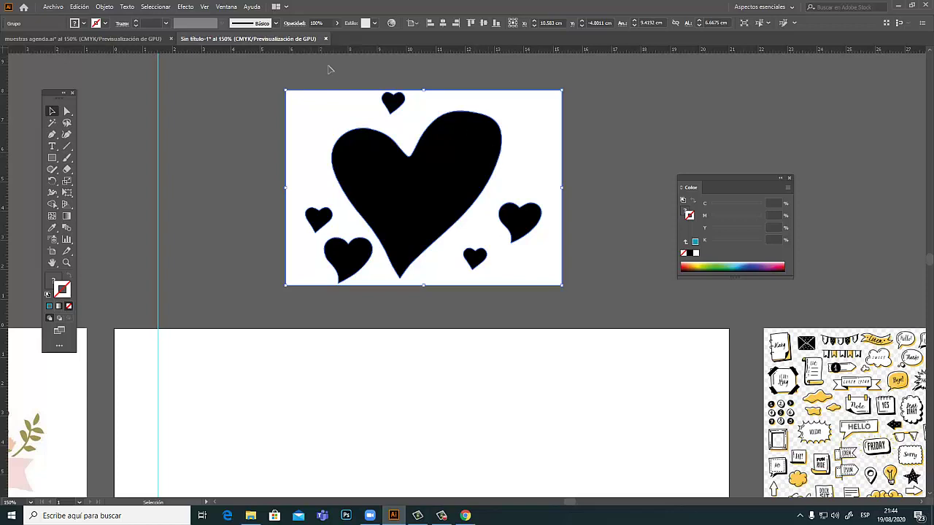
Ungroup the traced hearts and delete their white background shape.
{"action": "right_click", "coordinate": [487, 131]}
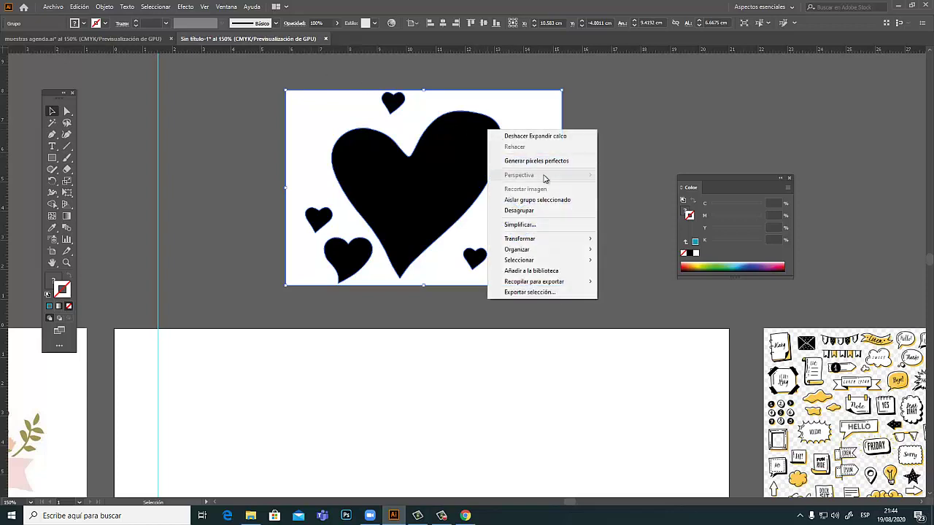
{"action": "left_click", "coordinate": [519, 210]}
{"action": "left_click", "coordinate": [604, 154]}
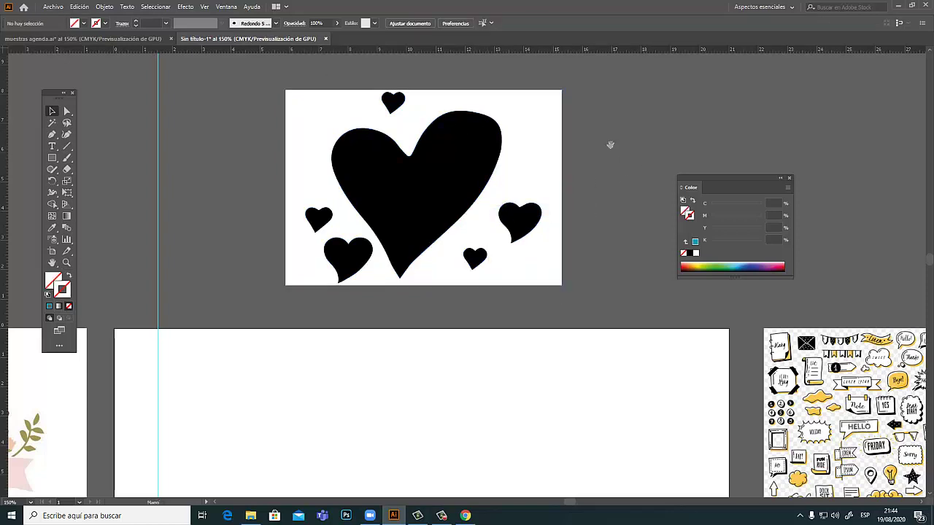
{"action": "left_click_drag", "start_coordinate": [610, 144], "coordinate": [492, 201]}
{"action": "left_click_drag", "start_coordinate": [396, 160], "coordinate": [588, 129]}
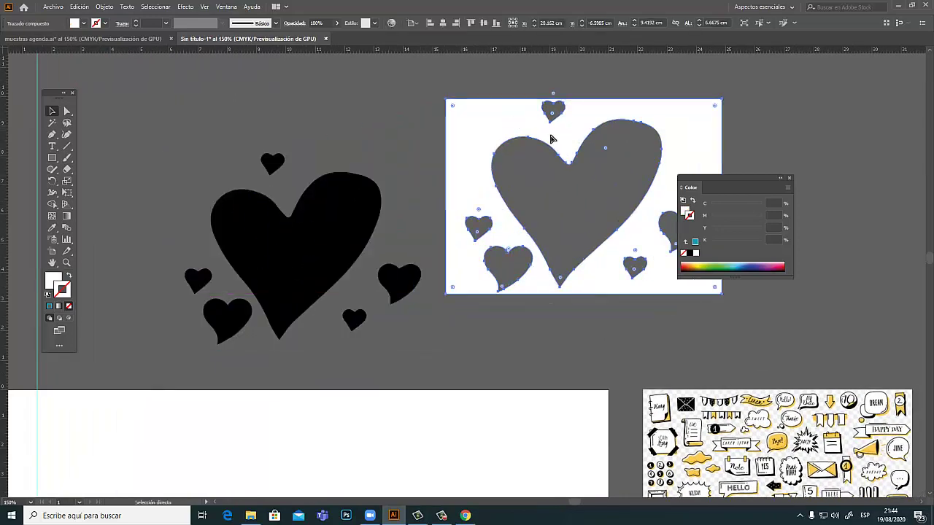
{"action": "key", "text": "ctrl+z"}
{"action": "key", "text": "ctrl+z"}
{"action": "left_click", "coordinate": [372, 102]}
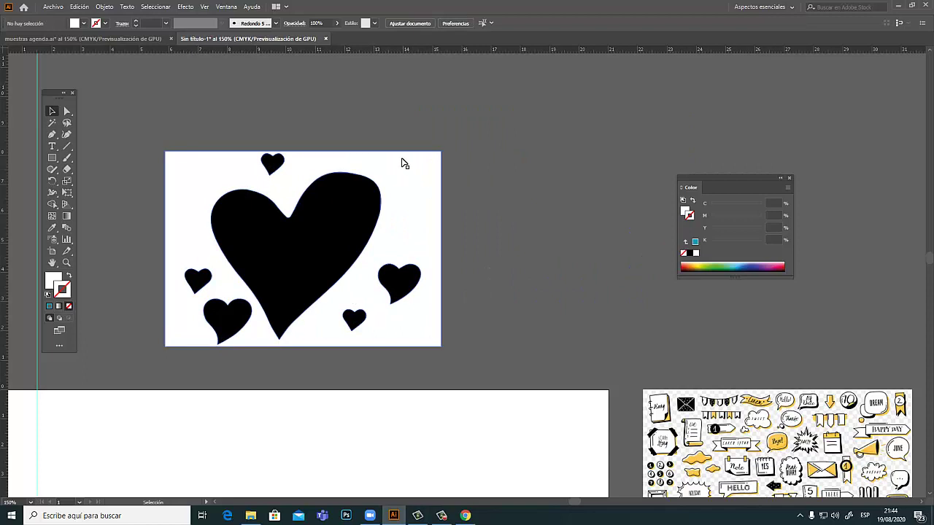
{"action": "mouse_move", "coordinate": [402, 161]}
{"action": "left_mouse_down"}
{"action": "mouse_move", "coordinate": [613, 125]}
{"action": "mouse_move", "coordinate": [722, 140]}
{"action": "left_mouse_up"}
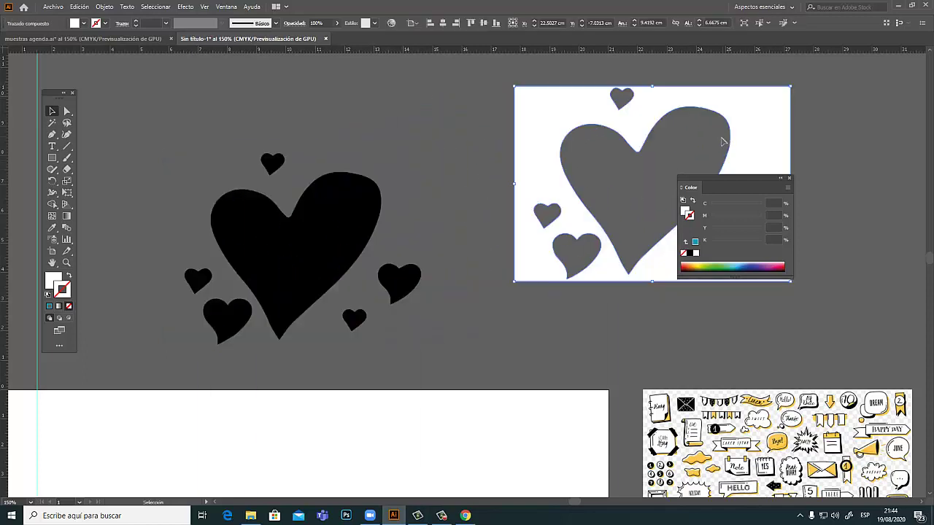
{"action": "key", "text": "Delete"}
Spread the individual hearts apart, moving the big heart to the upper right.
{"action": "left_click_drag", "start_coordinate": [398, 279], "coordinate": [363, 271]}
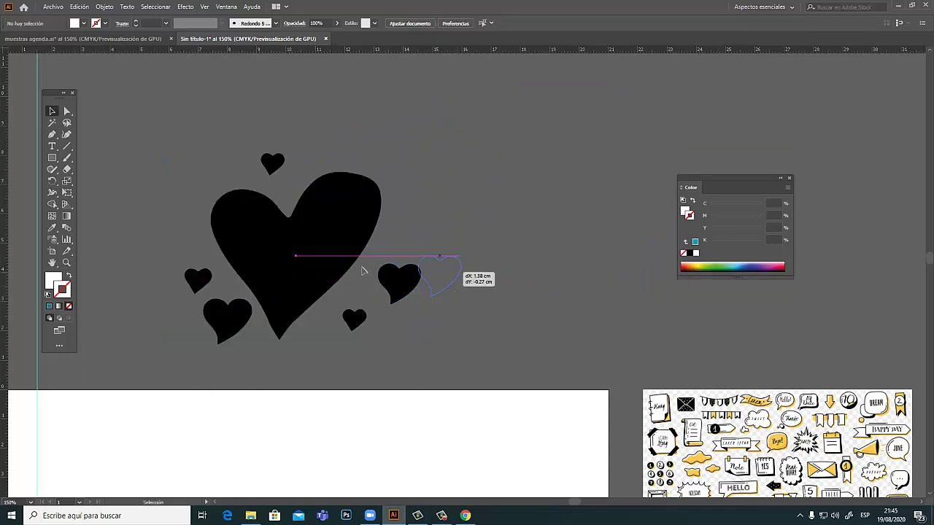
{"action": "left_click_drag", "start_coordinate": [354, 321], "coordinate": [456, 175]}
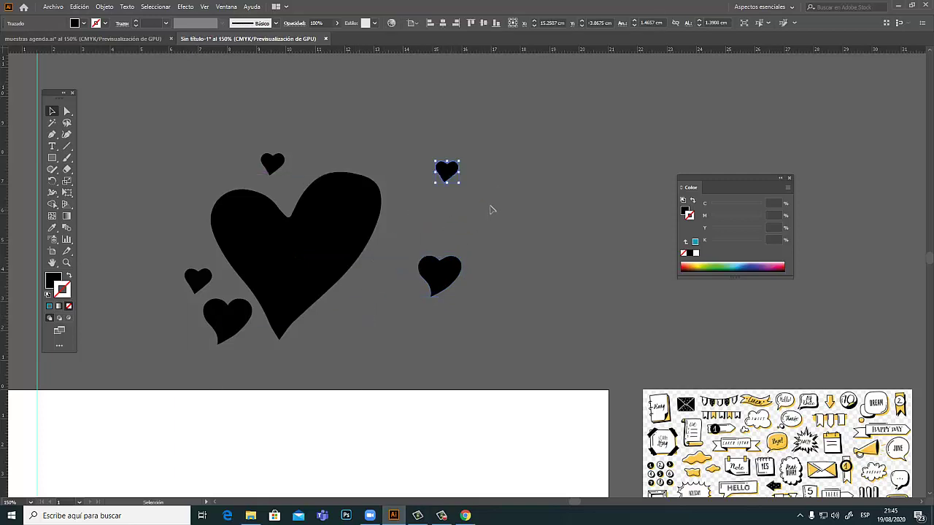
{"action": "left_click", "coordinate": [477, 213]}
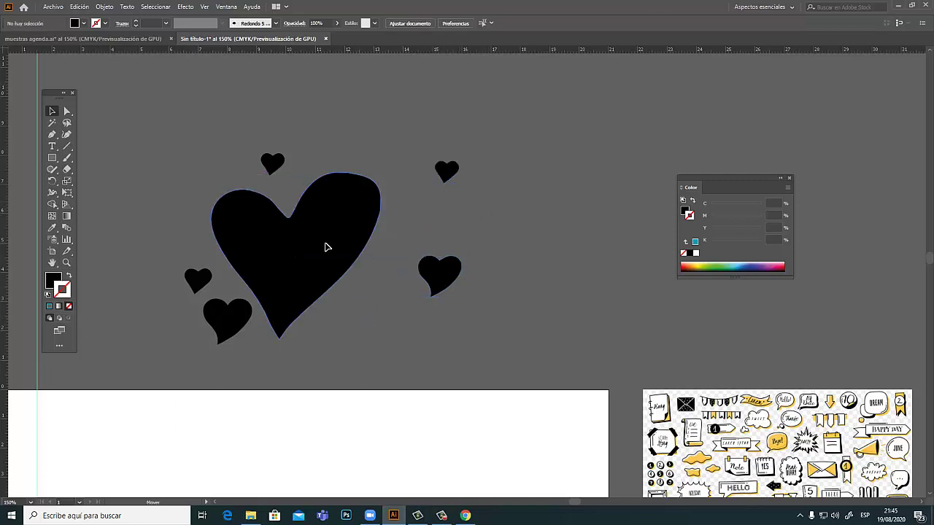
{"action": "left_click_drag", "start_coordinate": [318, 237], "coordinate": [626, 167]}
{"action": "left_click_drag", "start_coordinate": [196, 281], "coordinate": [183, 188]}
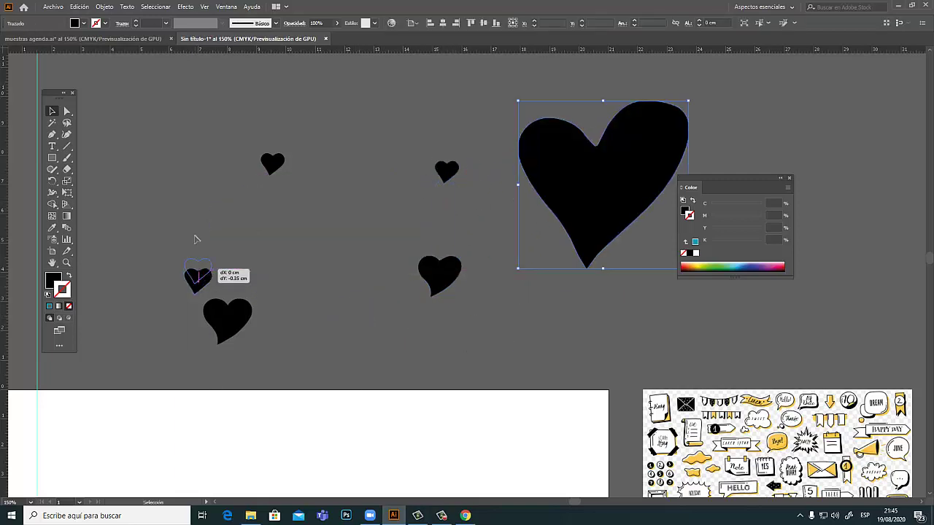
{"action": "left_click_drag", "start_coordinate": [232, 321], "coordinate": [301, 267]}
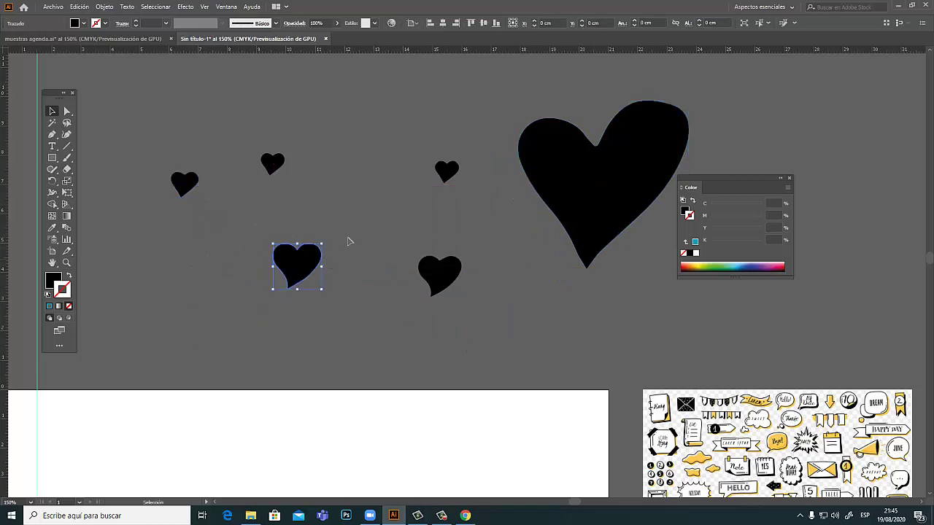
Zoom in closely on the small top heart and select it.
{"action": "key", "text": "ctrl+space"}
{"action": "left_click", "coordinate": [453, 226]}
{"action": "left_click", "coordinate": [465, 248]}
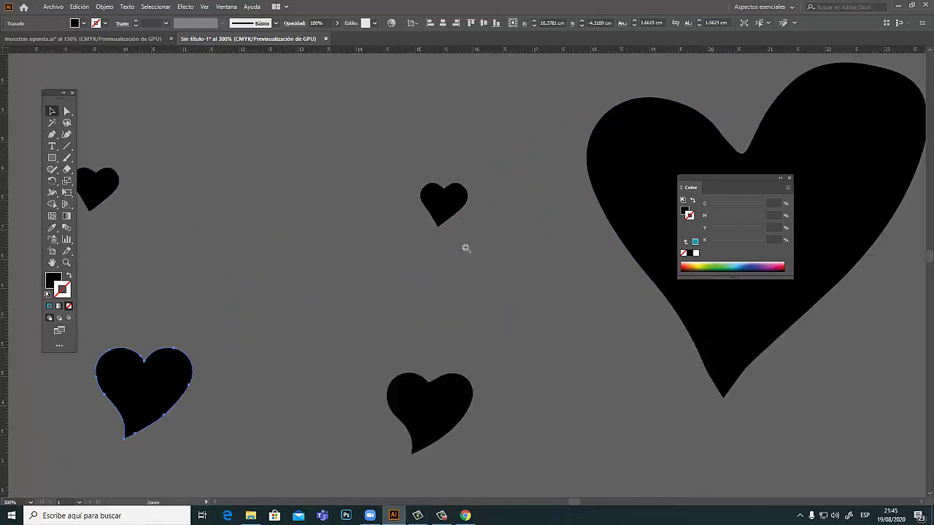
{"action": "left_click_drag", "start_coordinate": [498, 258], "coordinate": [406, 277]}
{"action": "left_click", "coordinate": [342, 237]}
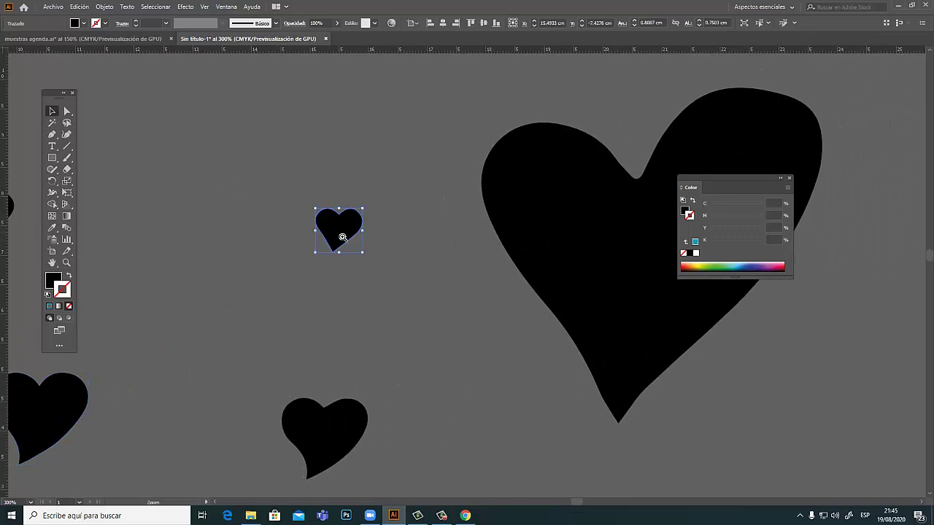
{"action": "key", "text": "ctrl+plus"}
{"action": "key", "text": "ctrl+plus"}
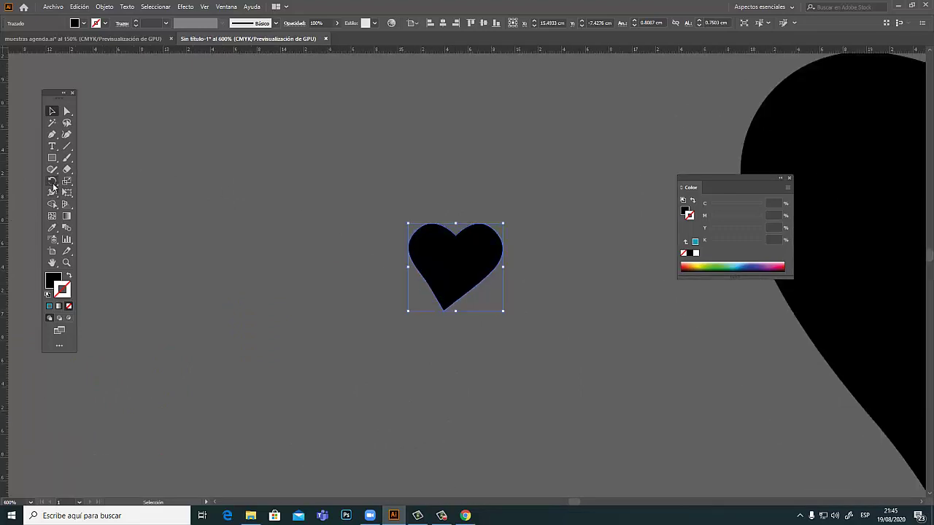
Smooth the small heart's lower-left and lower-right edges with the Smooth tool.
{"action": "left_click", "coordinate": [53, 169]}
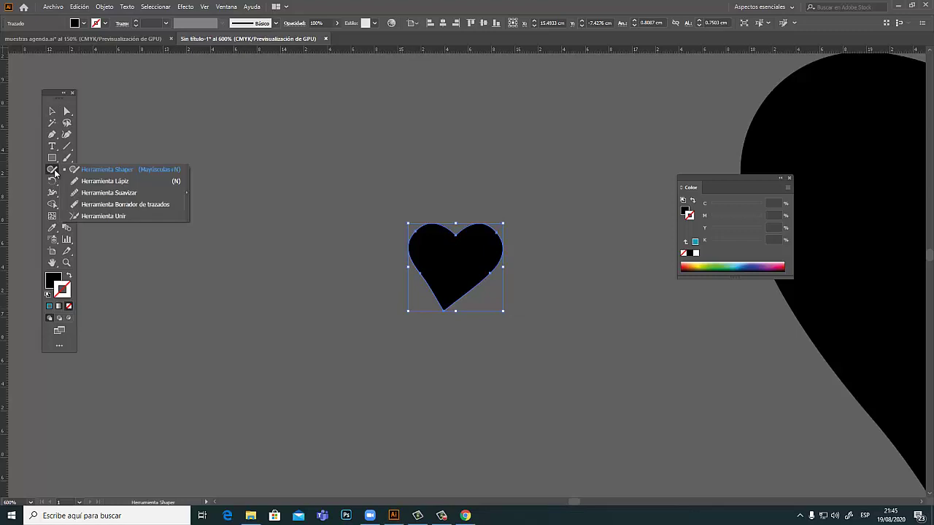
{"action": "left_click", "coordinate": [109, 193]}
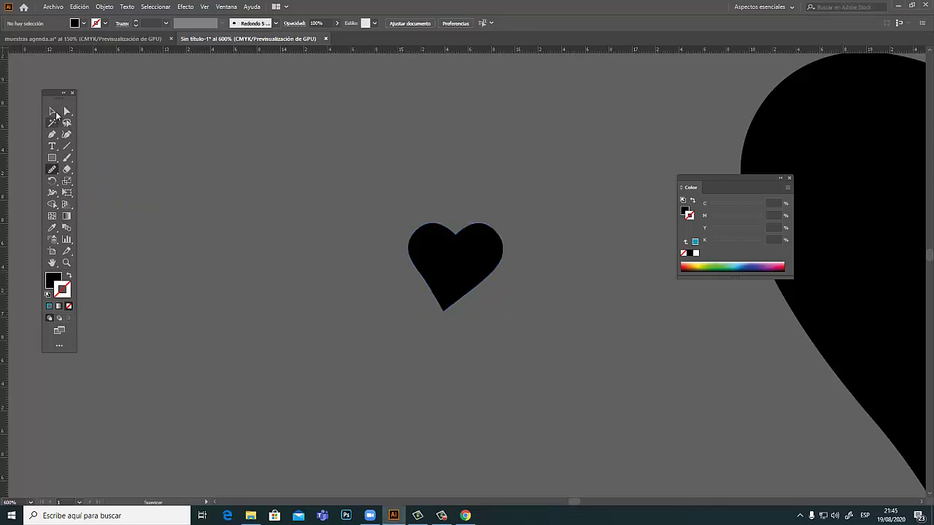
{"action": "left_click", "coordinate": [51, 111]}
{"action": "left_click", "coordinate": [473, 273]}
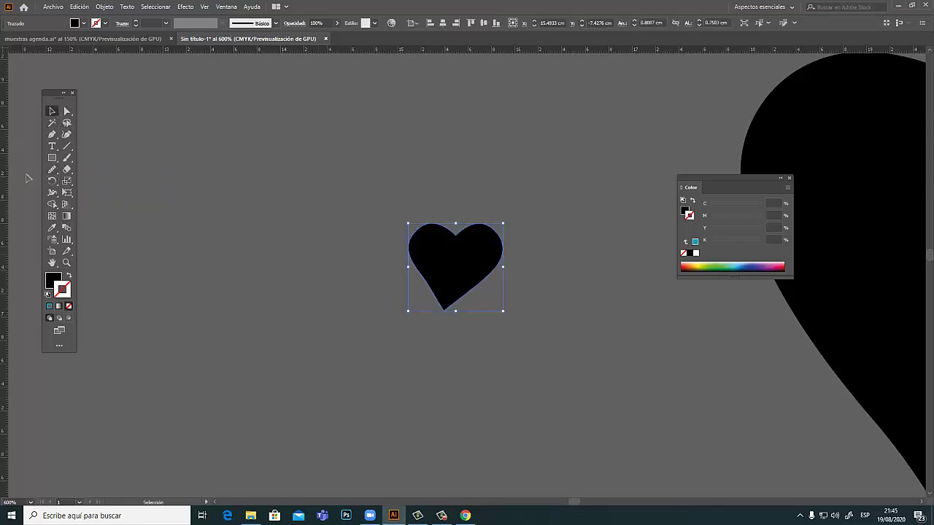
{"action": "left_click", "coordinate": [52, 169]}
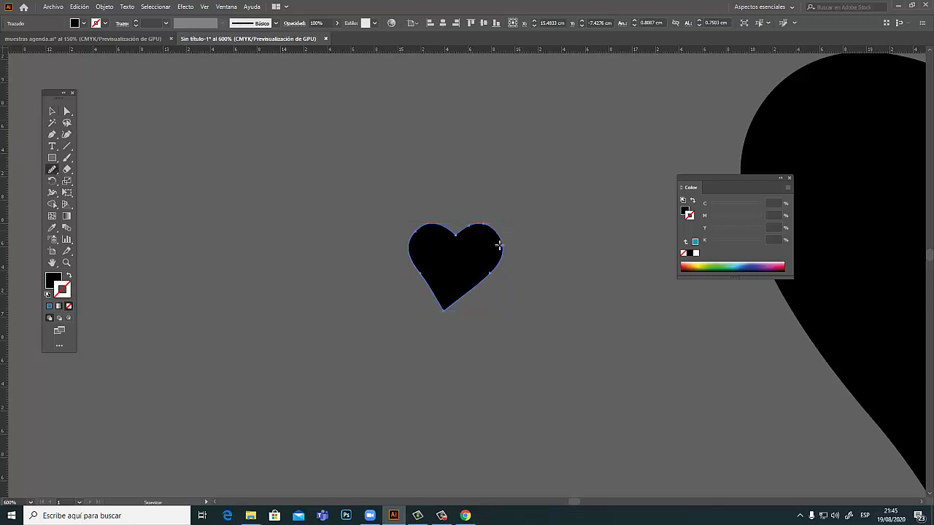
{"action": "left_click_drag", "start_coordinate": [429, 280], "coordinate": [422, 282]}
{"action": "left_click_drag", "start_coordinate": [462, 293], "coordinate": [501, 270]}
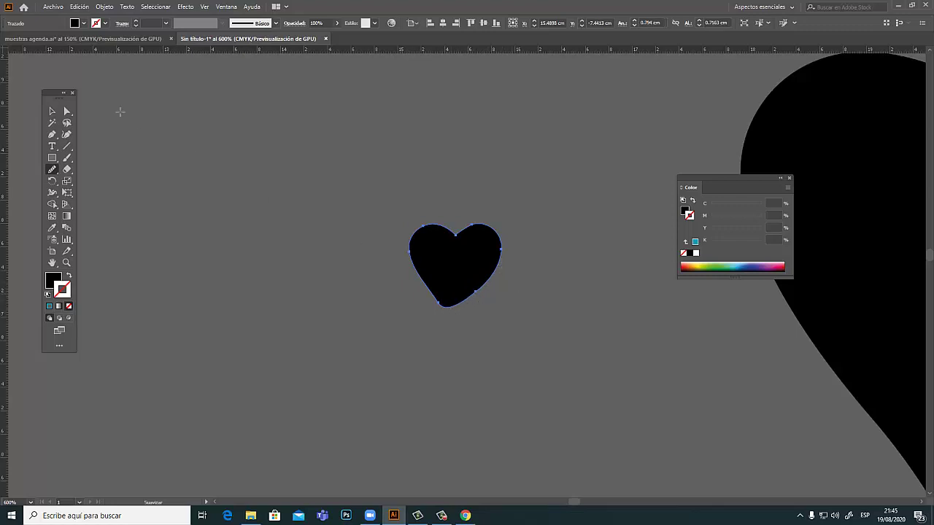
{"action": "left_click", "coordinate": [53, 111]}
{"action": "left_click", "coordinate": [327, 198]}
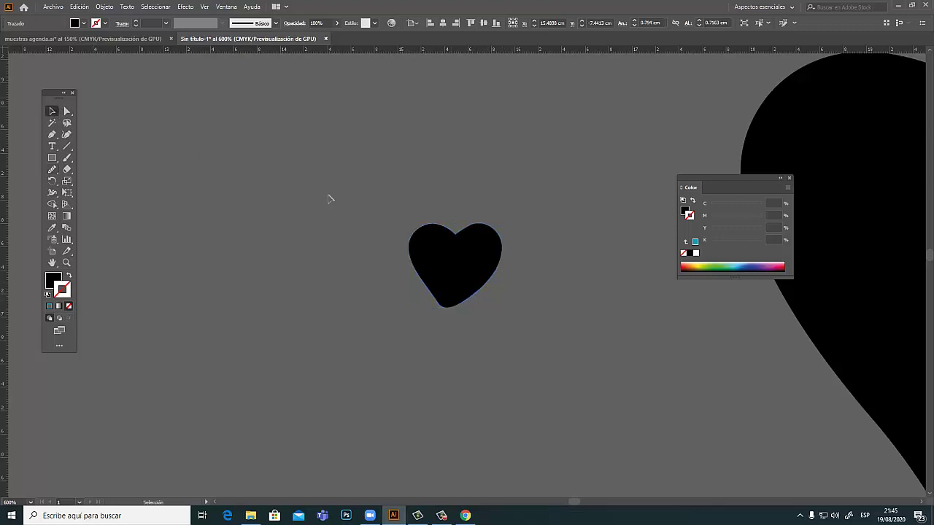
{"action": "left_click", "coordinate": [472, 279]}
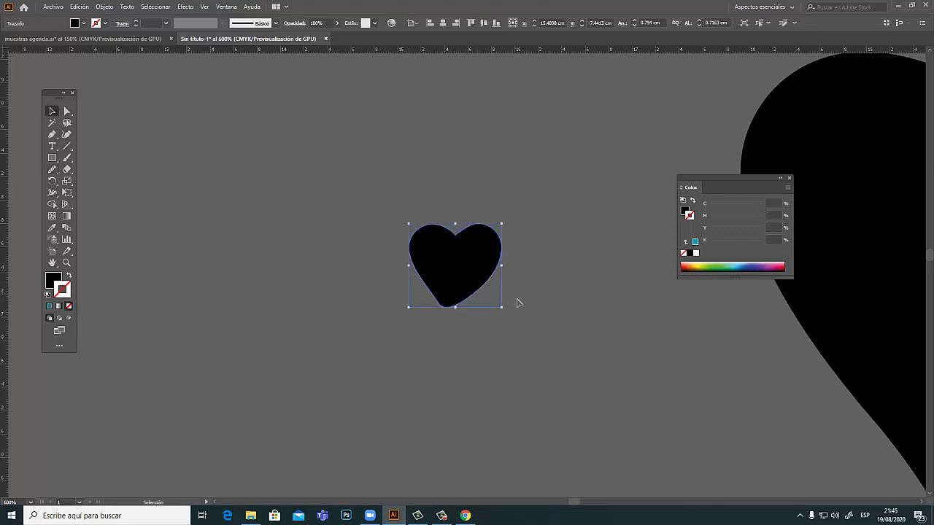
Smooth the lower heart's right and lower edges, then zoom back out to the artboards.
{"action": "left_click", "coordinate": [475, 301], "text": "ctrl+alt"}
{"action": "key", "text": "ctrl+minus"}
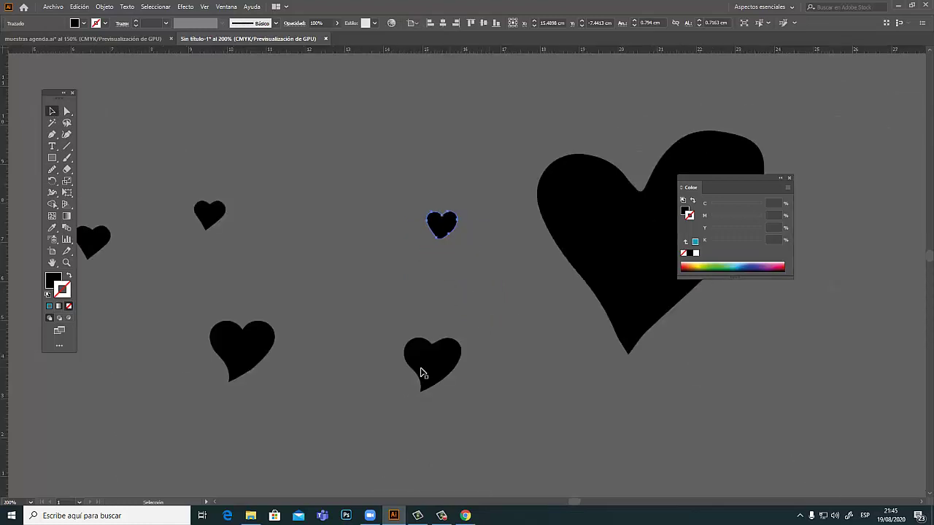
{"action": "mouse_move", "coordinate": [438, 364]}
{"action": "left_mouse_down"}
{"action": "mouse_move", "coordinate": [339, 240]}
{"action": "mouse_move", "coordinate": [360, 260]}
{"action": "left_mouse_up"}
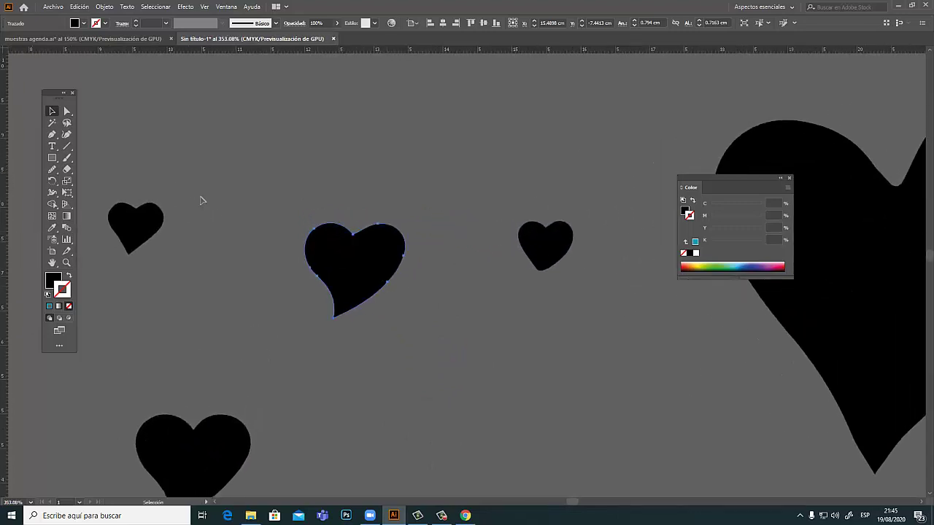
{"action": "left_click", "coordinate": [55, 170]}
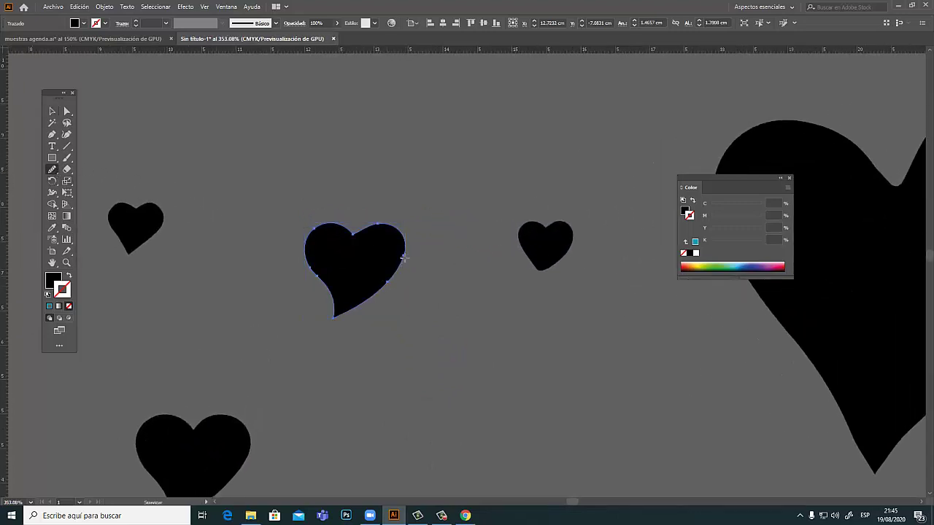
{"action": "mouse_move", "coordinate": [393, 274]}
{"action": "left_mouse_down"}
{"action": "mouse_move", "coordinate": [394, 246]}
{"action": "mouse_move", "coordinate": [377, 236]}
{"action": "left_mouse_up"}
{"action": "left_click_drag", "start_coordinate": [325, 315], "coordinate": [335, 314]}
{"action": "left_click_drag", "start_coordinate": [383, 290], "coordinate": [405, 303]}
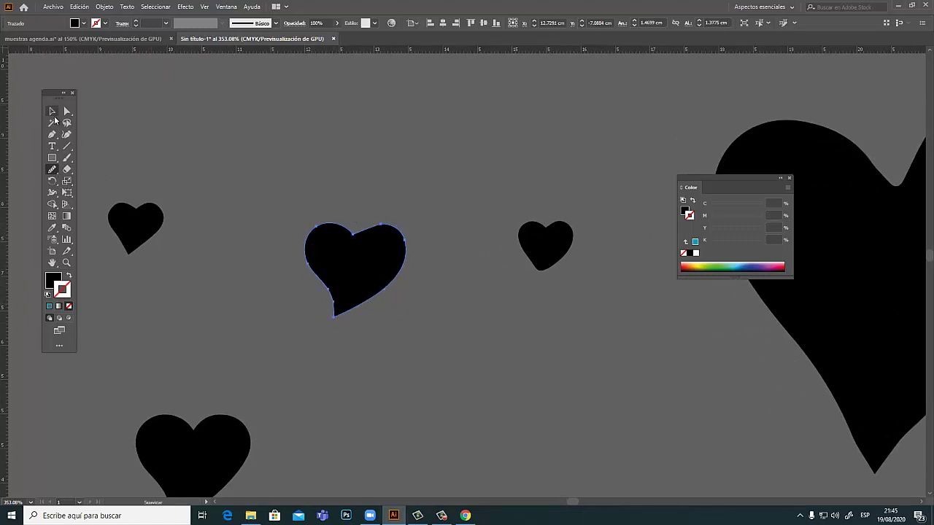
{"action": "left_click", "coordinate": [52, 111]}
{"action": "left_click", "coordinate": [420, 292]}
{"action": "left_click", "coordinate": [458, 323], "text": "ctrl+alt"}
{"action": "left_click", "coordinate": [458, 323], "text": "ctrl+alt"}
{"action": "left_click", "coordinate": [459, 323], "text": "ctrl+alt"}
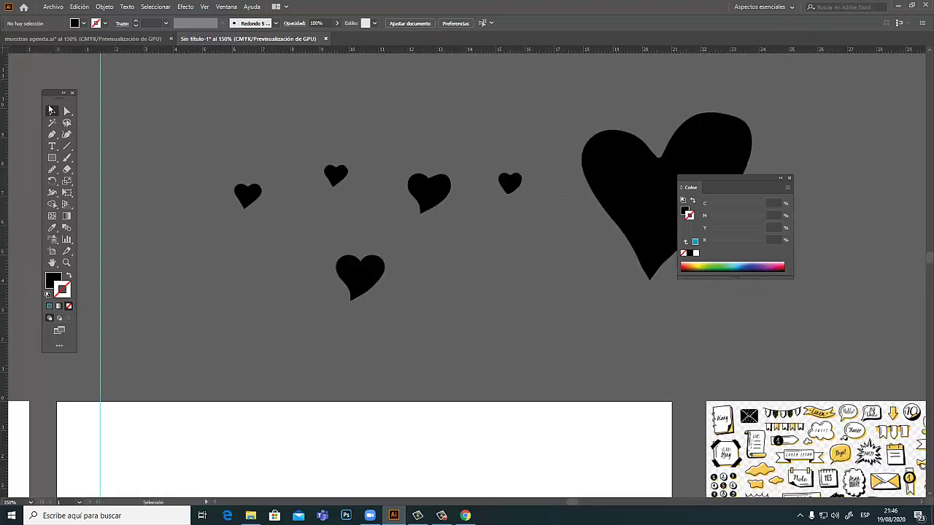
Move a small black heart beside the first ruled line and shrink it to about 0.397 × 0.358 cm.
{"action": "mouse_move", "coordinate": [510, 188]}
{"action": "left_mouse_down"}
{"action": "mouse_move", "coordinate": [519, 265]}
{"action": "mouse_move", "coordinate": [511, 245]}
{"action": "left_mouse_up"}
{"action": "scroll", "coordinate": [519, 266], "scroll_direction": "down", "scroll_amount": 2}
{"action": "scroll", "coordinate": [510, 246], "scroll_direction": "down", "scroll_amount": 1}
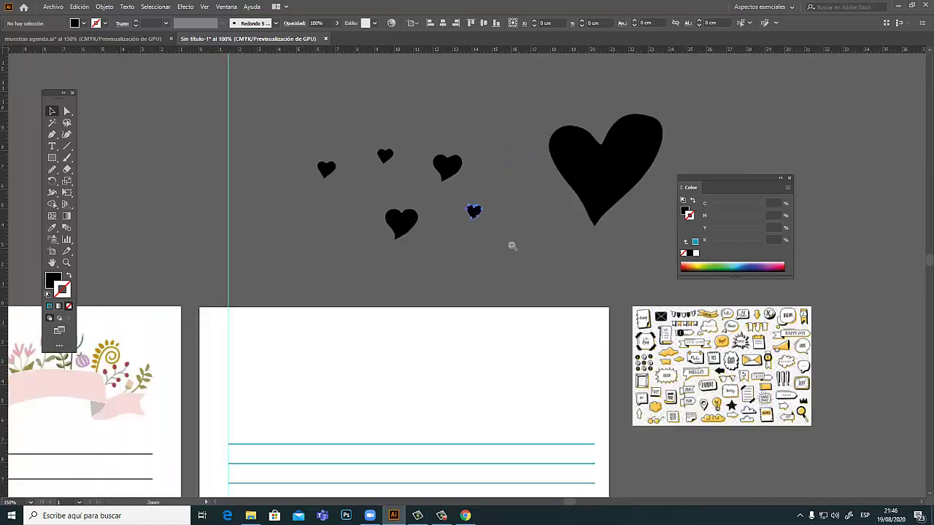
{"action": "scroll", "coordinate": [512, 246], "scroll_direction": "down", "scroll_amount": 1}
{"action": "scroll", "coordinate": [558, 178], "scroll_direction": "down", "scroll_amount": 1}
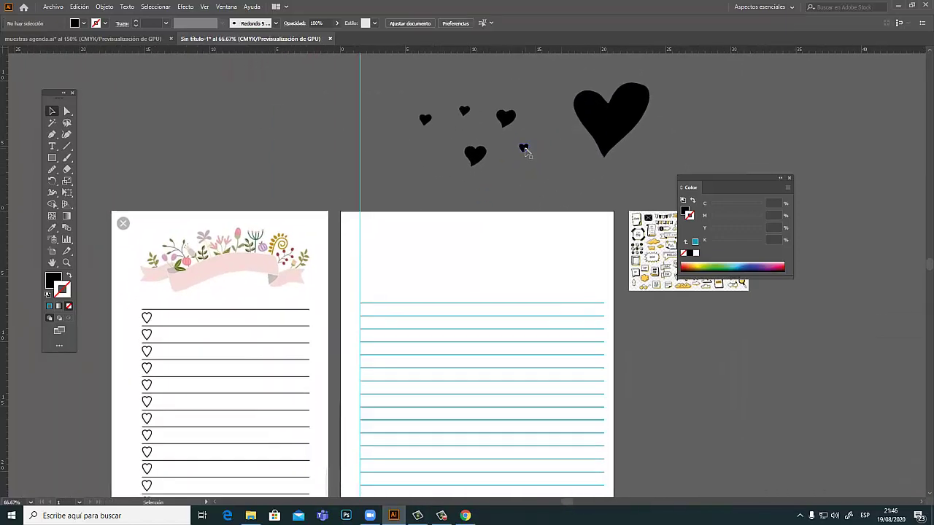
{"action": "left_click_drag", "start_coordinate": [523, 147], "coordinate": [362, 316]}
{"action": "left_click", "coordinate": [376, 318], "text": "ctrl"}
{"action": "scroll", "coordinate": [376, 318], "scroll_direction": "up", "scroll_amount": 3}
{"action": "scroll", "coordinate": [469, 365], "scroll_direction": "up", "scroll_amount": 2}
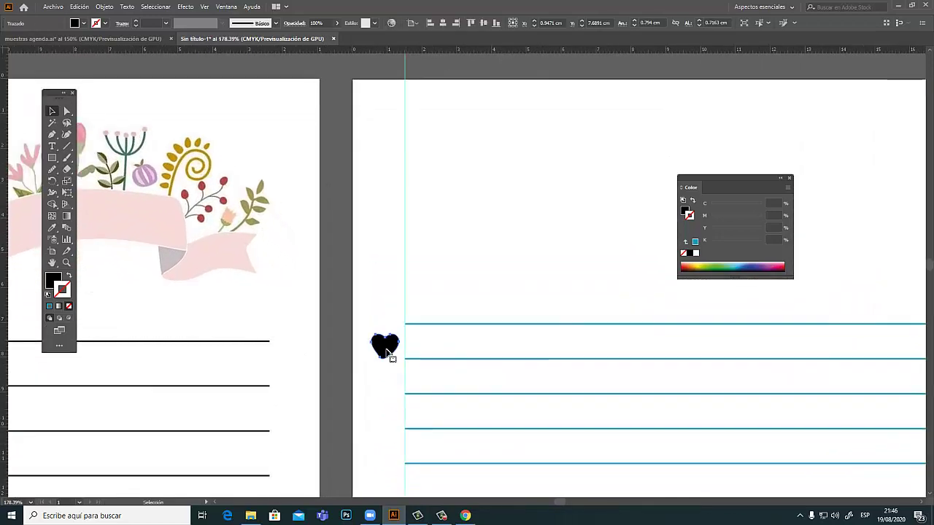
{"action": "mouse_move", "coordinate": [397, 359]}
{"action": "left_mouse_down"}
{"action": "mouse_move", "coordinate": [380, 344]}
{"action": "mouse_move", "coordinate": [391, 349]}
{"action": "left_mouse_up"}
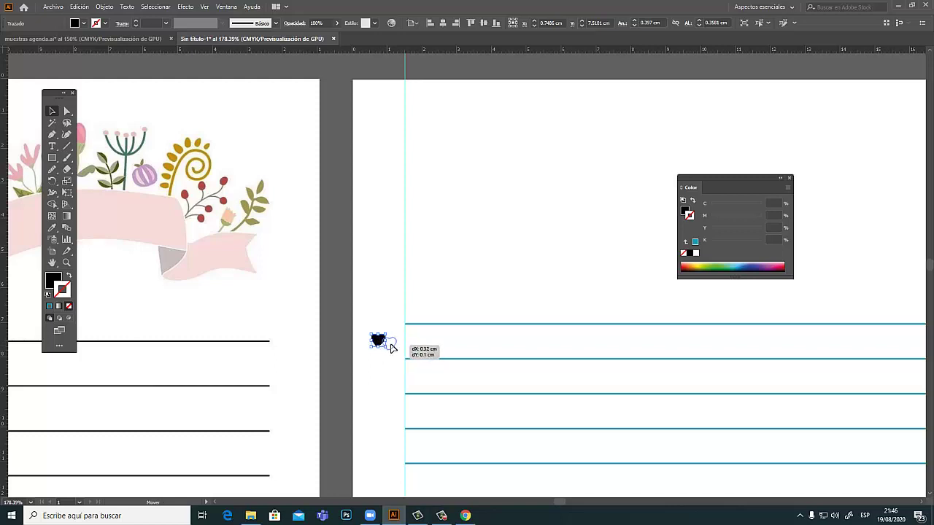
{"action": "left_click", "coordinate": [686, 211]}
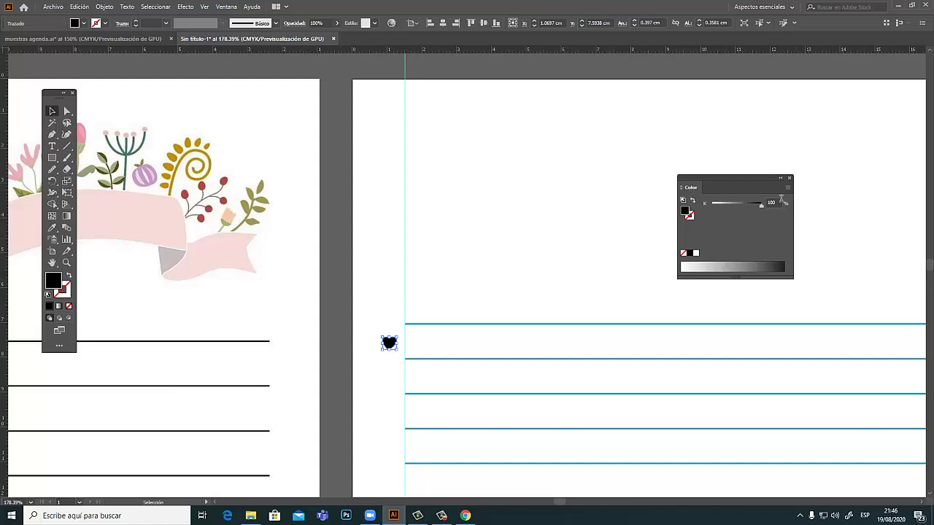
Switch the Color panel to CMYK and fill the margin heart red, C0 M100 Y100 K0.
{"action": "left_click", "coordinate": [789, 188]}
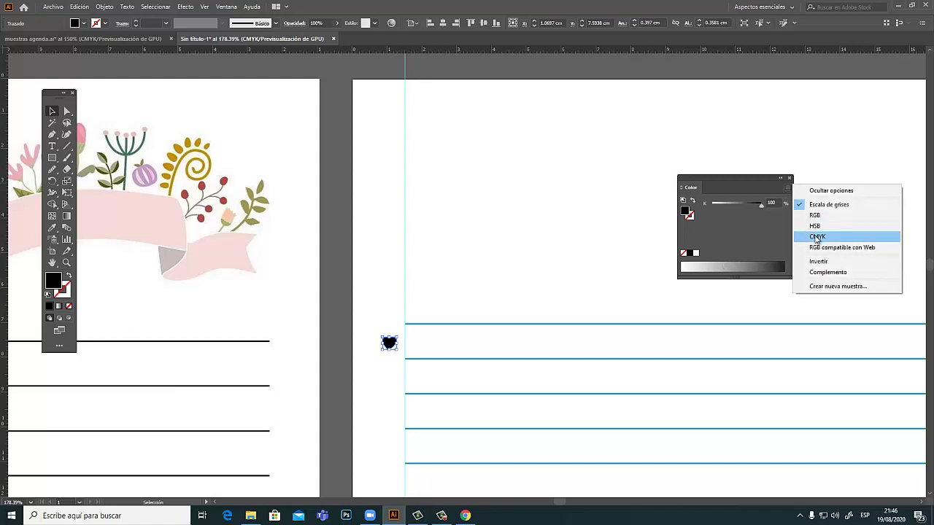
{"action": "left_click", "coordinate": [818, 238]}
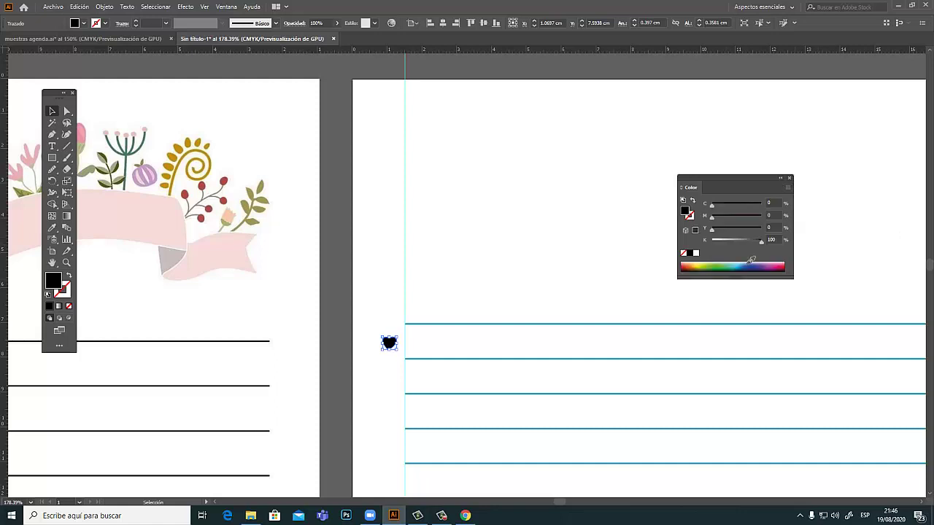
{"action": "left_click", "coordinate": [687, 264]}
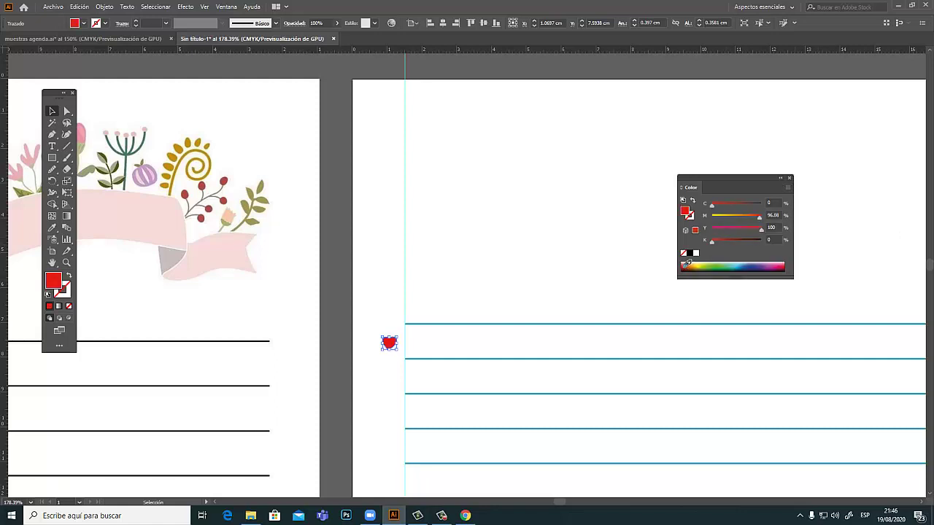
{"action": "left_click_drag", "start_coordinate": [760, 221], "coordinate": [768, 225]}
Nudge the red heart beside the first line and duplicate it down line by line with Ctrl+D.
{"action": "scroll", "coordinate": [446, 340], "scroll_direction": "down", "scroll_amount": 1}
{"action": "scroll", "coordinate": [475, 347], "scroll_direction": "down", "scroll_amount": 1}
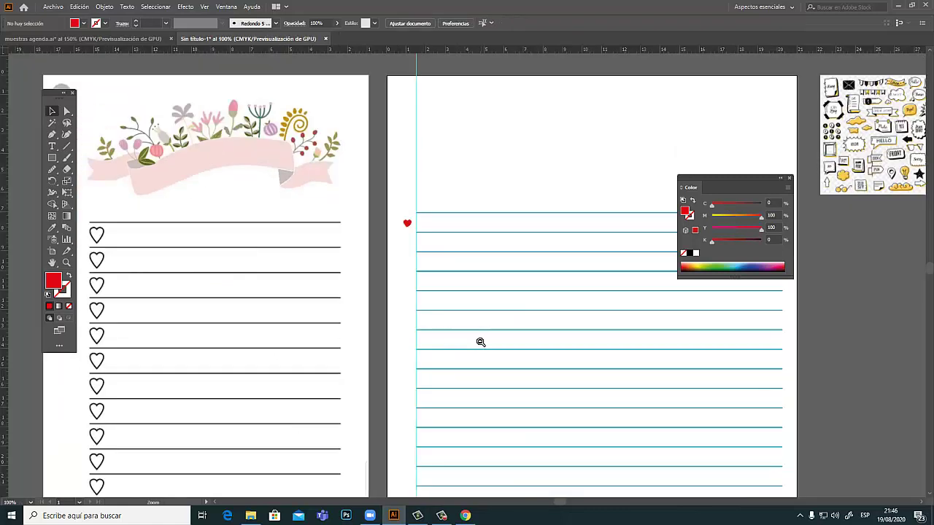
{"action": "scroll", "coordinate": [479, 338], "scroll_direction": "down", "scroll_amount": 1}
{"action": "left_click_drag", "start_coordinate": [523, 213], "coordinate": [538, 216]}
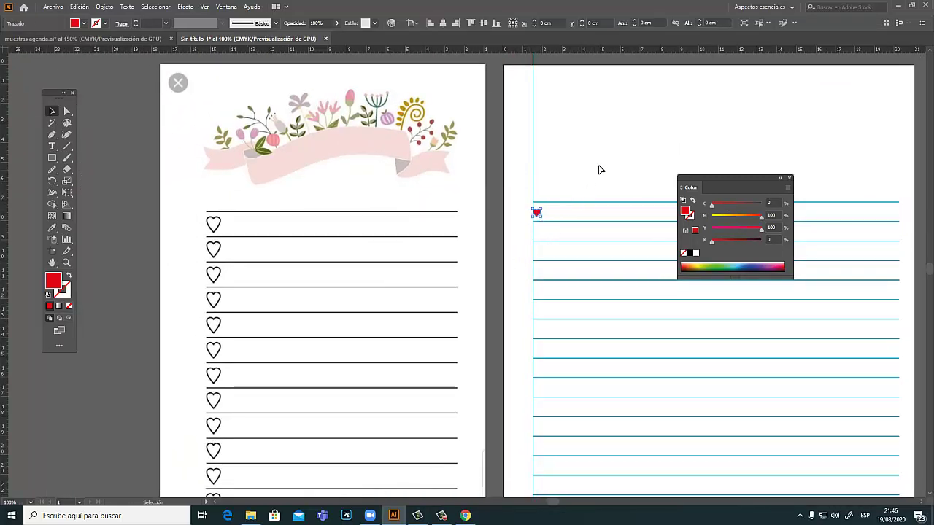
{"action": "left_click_drag", "start_coordinate": [595, 243], "coordinate": [591, 199]}
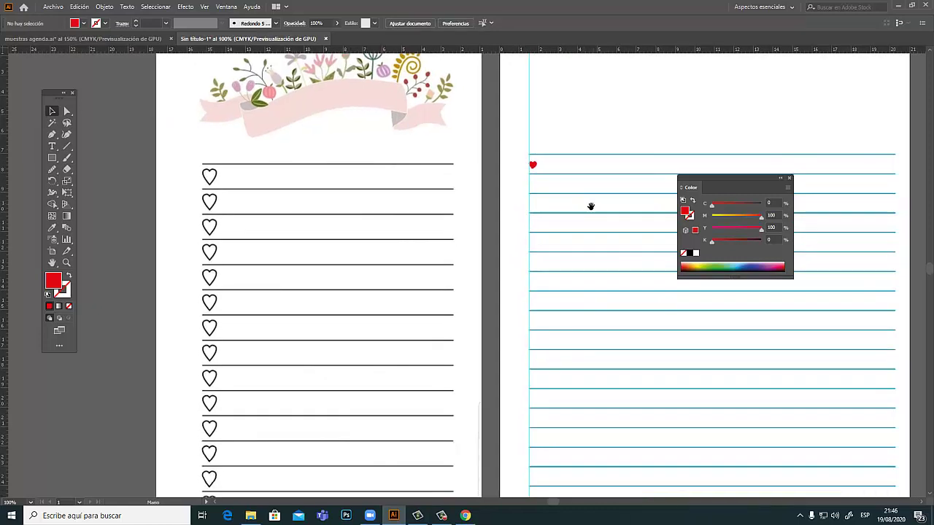
{"action": "scroll", "coordinate": [587, 241], "scroll_direction": "down", "scroll_amount": 1}
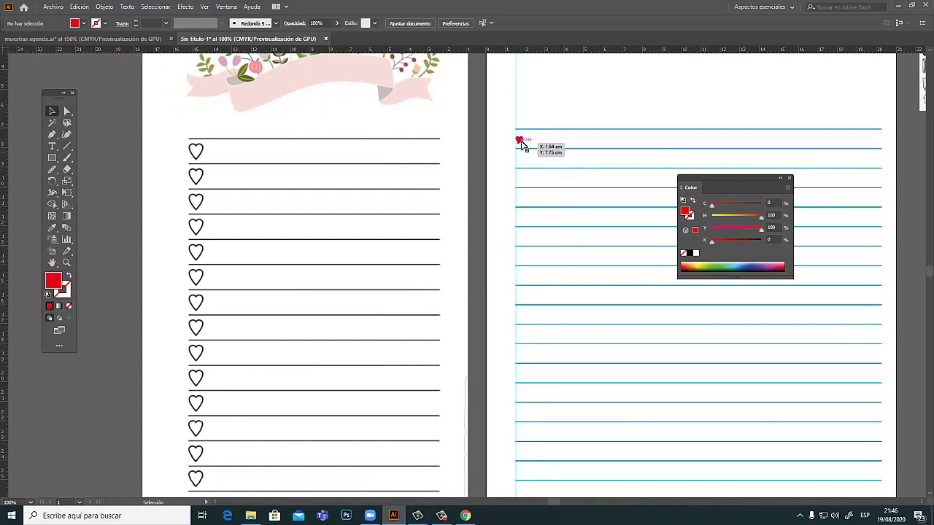
{"action": "left_click_drag", "start_coordinate": [519, 139], "coordinate": [523, 155]}
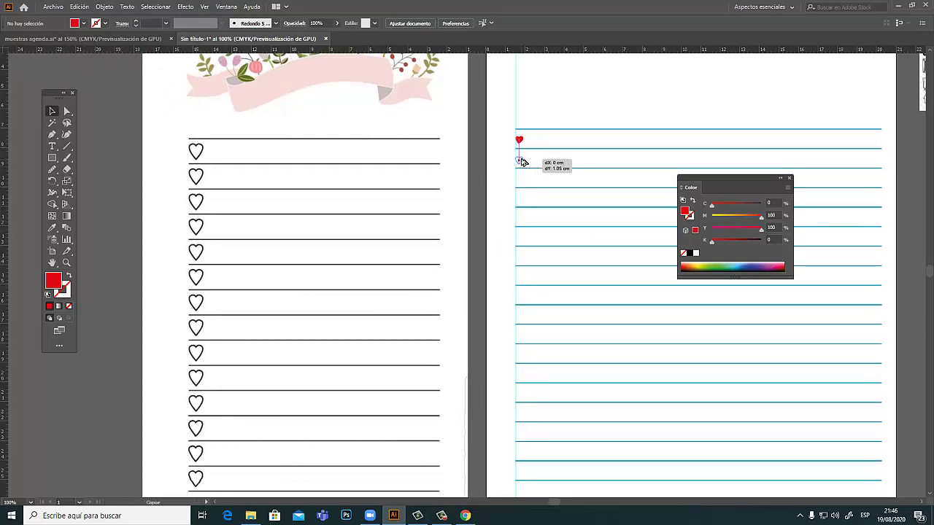
{"action": "left_click_drag", "start_coordinate": [522, 154], "coordinate": [522, 160]}
{"action": "key", "text": "a"}
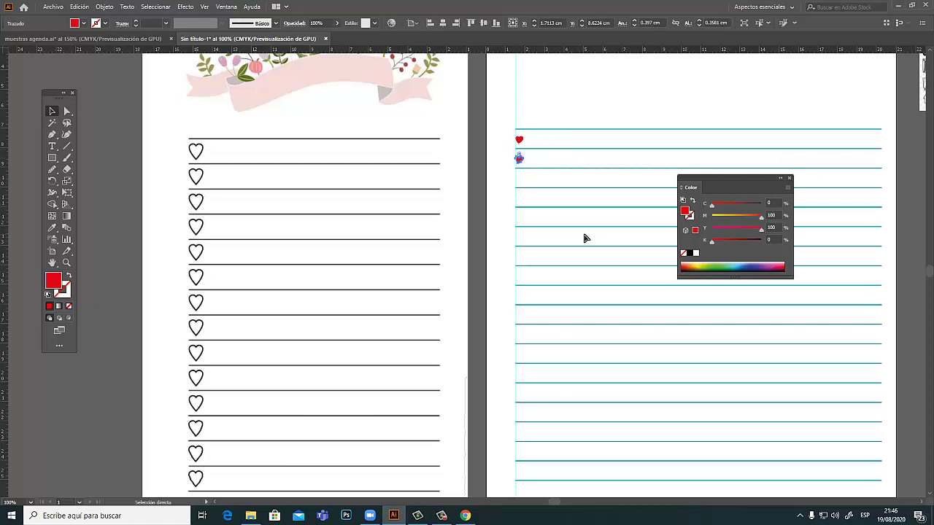
{"action": "key", "text": "ctrl+d"}
{"action": "key", "text": "ctrl+d"}
{"action": "key", "text": "ctrl+d"}
{"action": "key", "text": "ctrl+d"}
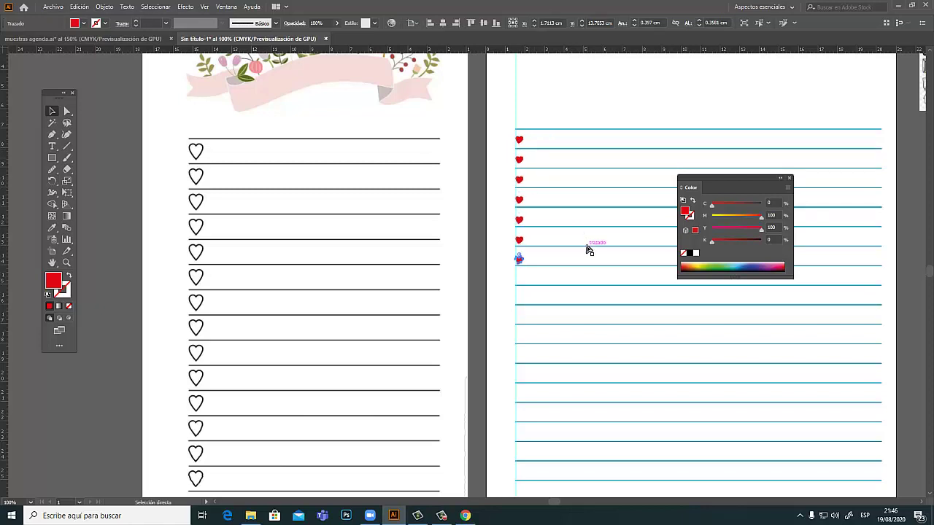
Redo the last heart copy and add another heart one line lower.
{"action": "left_click", "coordinate": [576, 254]}
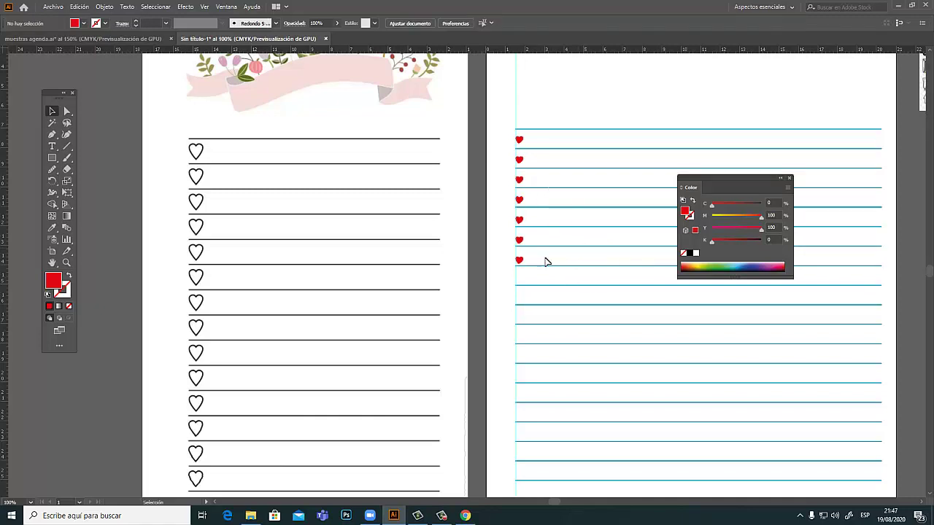
{"action": "left_click", "coordinate": [522, 262]}
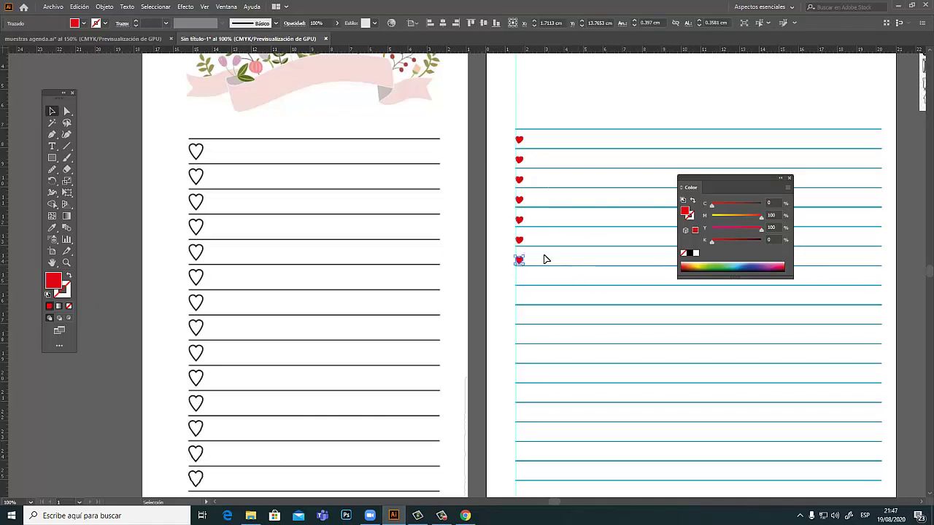
{"action": "key", "text": "ctrl+z"}
{"action": "key", "text": "ctrl+d"}
{"action": "left_click", "coordinate": [543, 259]}
{"action": "left_click_drag", "start_coordinate": [519, 260], "coordinate": [521, 279]}
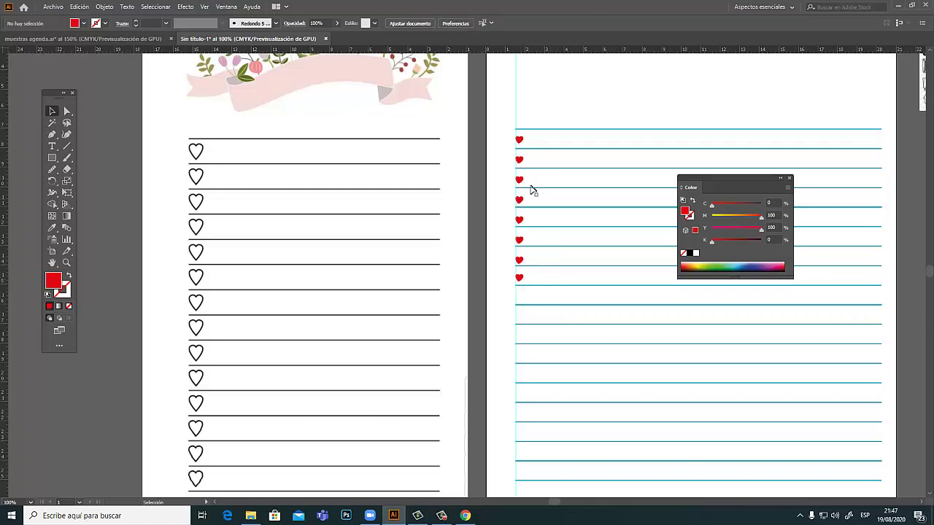
Shift-select all eight red hearts in the margin column.
{"action": "left_click", "coordinate": [519, 159]}
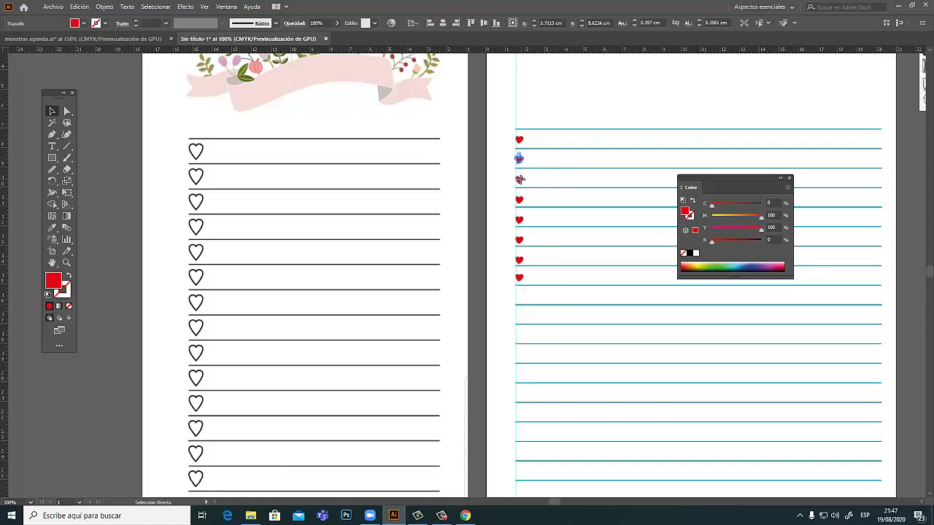
{"action": "left_click", "coordinate": [538, 161]}
{"action": "left_click", "coordinate": [519, 161]}
{"action": "left_click", "coordinate": [519, 181], "text": "shift"}
{"action": "left_click", "coordinate": [519, 200], "text": "shift"}
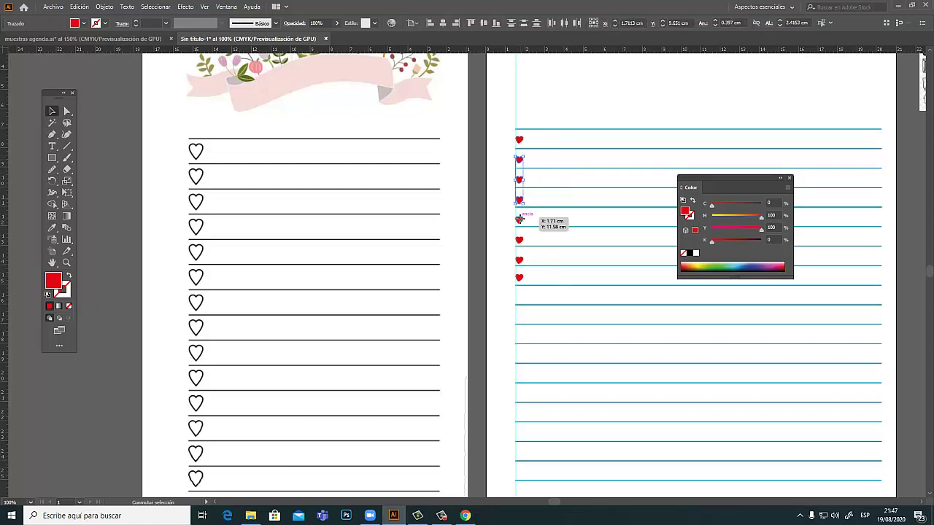
{"action": "left_click", "coordinate": [519, 220], "text": "shift"}
{"action": "left_click", "coordinate": [519, 240], "text": "shift"}
{"action": "left_click", "coordinate": [520, 260], "text": "shift"}
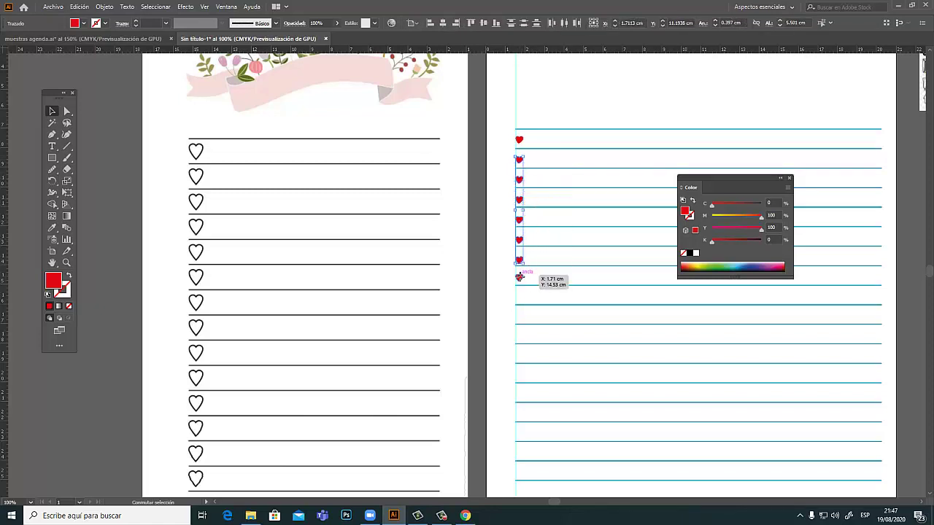
{"action": "left_click", "coordinate": [519, 277], "text": "shift"}
{"action": "left_click", "coordinate": [519, 139], "text": "shift"}
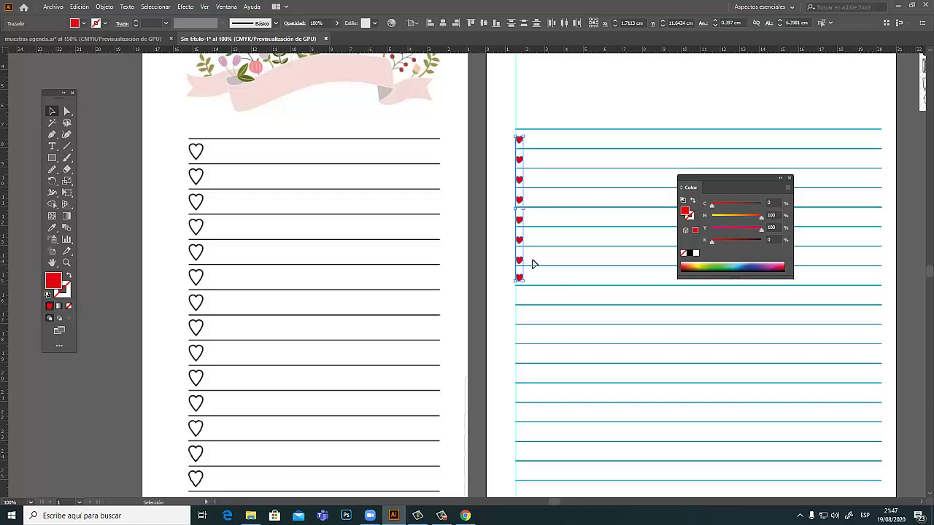
Copy the selected heart column further down the margin.
{"action": "scroll", "coordinate": [564, 320], "scroll_direction": "down", "scroll_amount": 2}
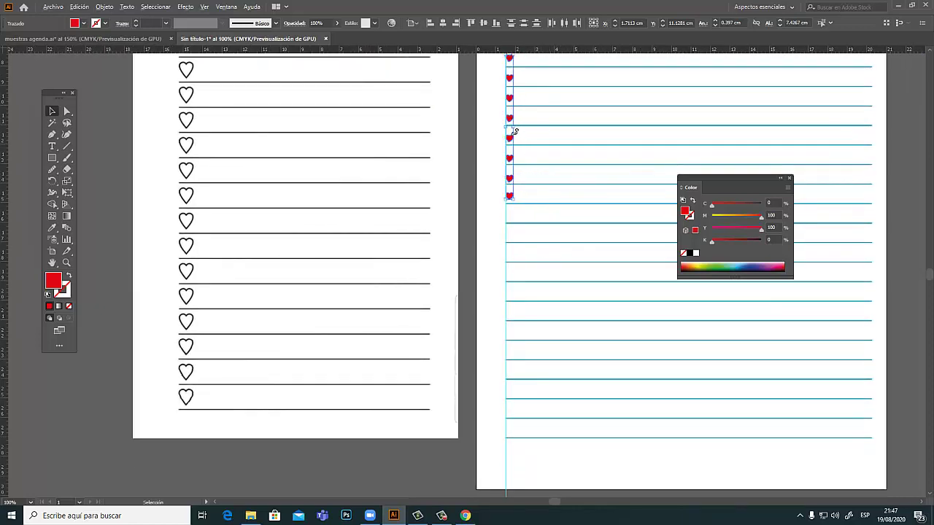
{"action": "left_click_drag", "start_coordinate": [509, 137], "coordinate": [513, 298]}
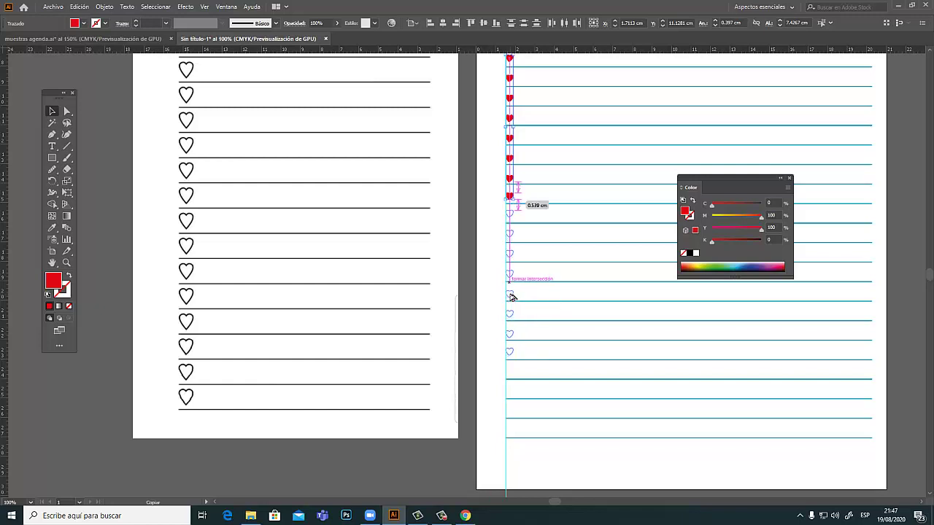
{"action": "left_click_drag", "start_coordinate": [511, 298], "coordinate": [510, 299]}
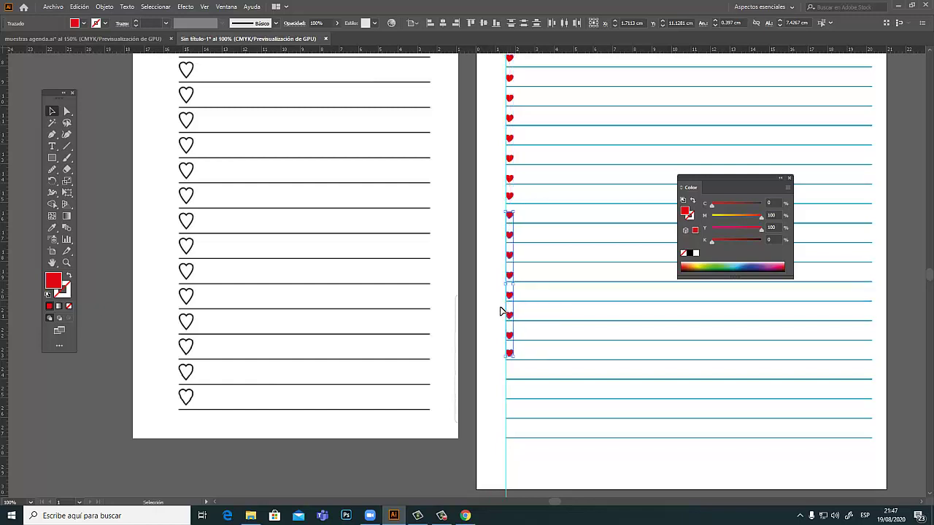
{"action": "left_click", "coordinate": [558, 316]}
Copy three more hearts down the margin and line them up with the column.
{"action": "left_click_drag", "start_coordinate": [579, 333], "coordinate": [580, 250]}
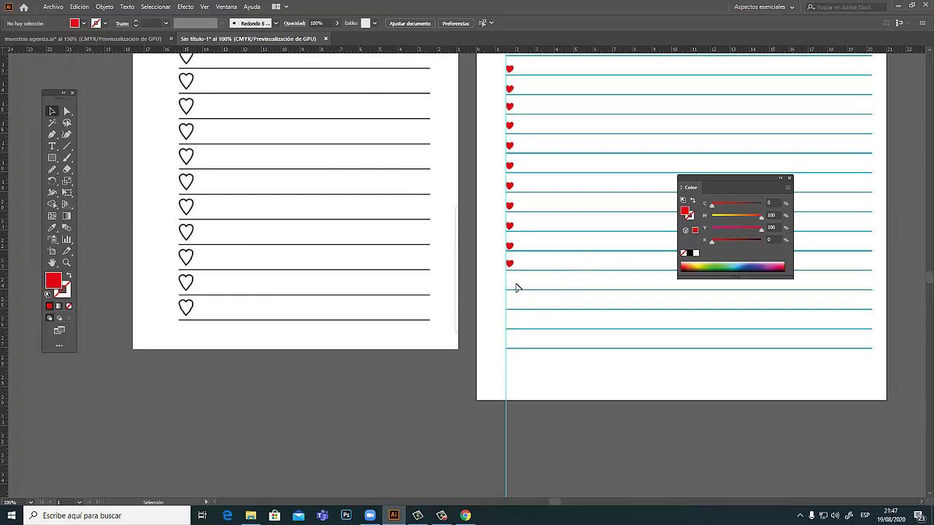
{"action": "left_click", "coordinate": [510, 206]}
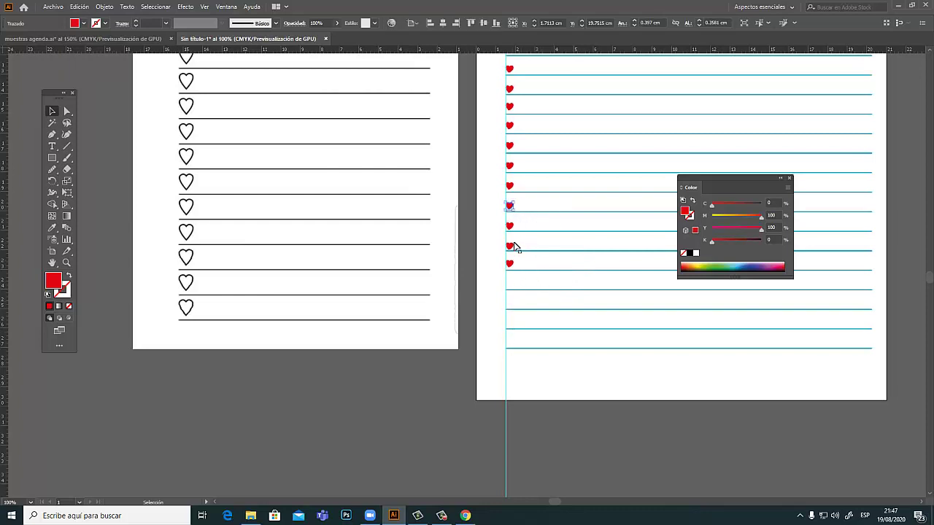
{"action": "left_click", "coordinate": [509, 226], "text": "shift"}
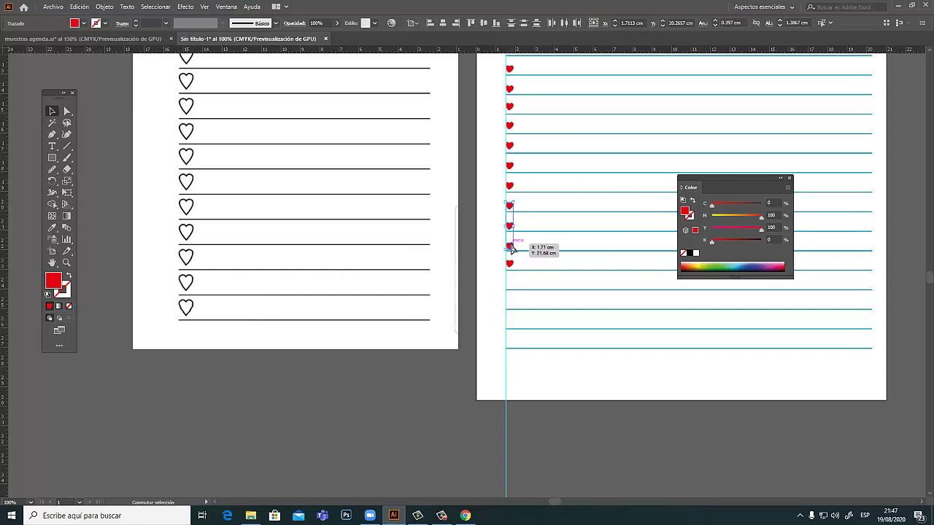
{"action": "left_click", "coordinate": [511, 247], "text": "shift"}
{"action": "left_click_drag", "start_coordinate": [511, 267], "coordinate": [513, 340]}
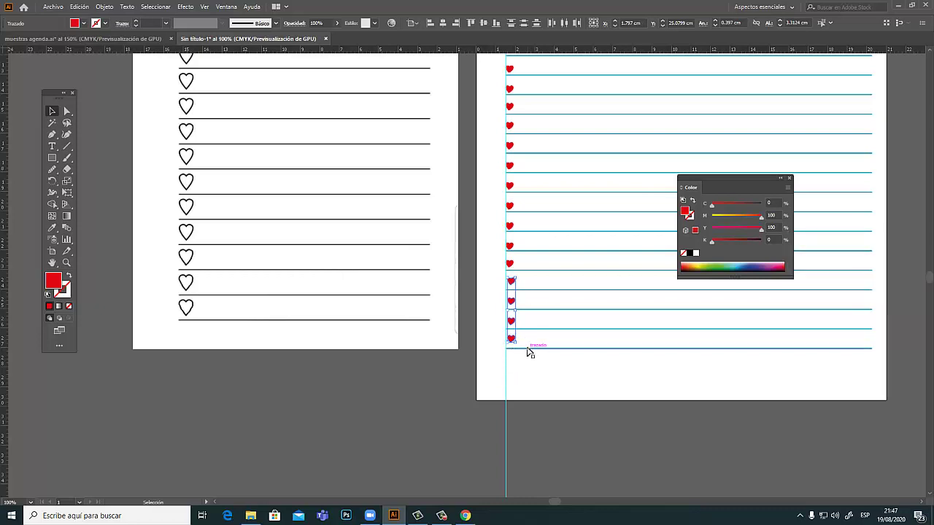
{"action": "key", "text": "shift+Left"}
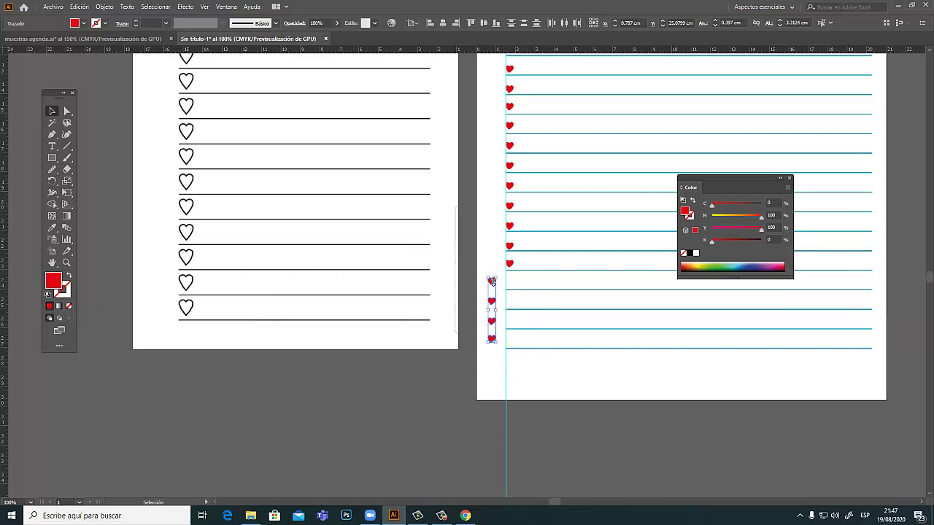
{"action": "mouse_move", "coordinate": [499, 270]}
{"action": "left_mouse_down"}
{"action": "mouse_move", "coordinate": [513, 283]}
{"action": "mouse_move", "coordinate": [490, 298]}
{"action": "mouse_move", "coordinate": [511, 301]}
{"action": "mouse_move", "coordinate": [510, 310]}
{"action": "left_mouse_up"}
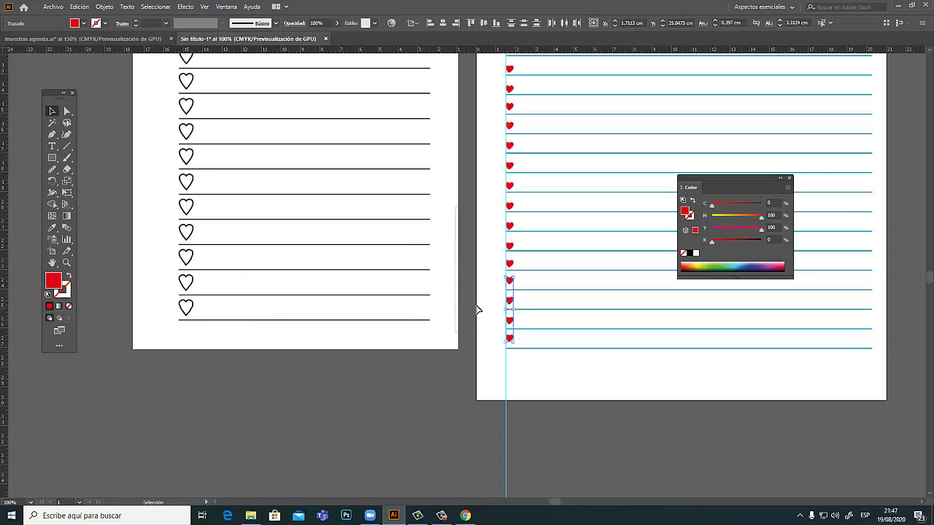
{"action": "left_click", "coordinate": [477, 310]}
Reposition two upper margin hearts and zoom out to see the whole page.
{"action": "scroll", "coordinate": [562, 275], "scroll_direction": "up", "scroll_amount": 2}
{"action": "scroll", "coordinate": [562, 275], "scroll_direction": "right", "scroll_amount": 2}
{"action": "scroll", "coordinate": [504, 355], "scroll_direction": "up", "scroll_amount": 3}
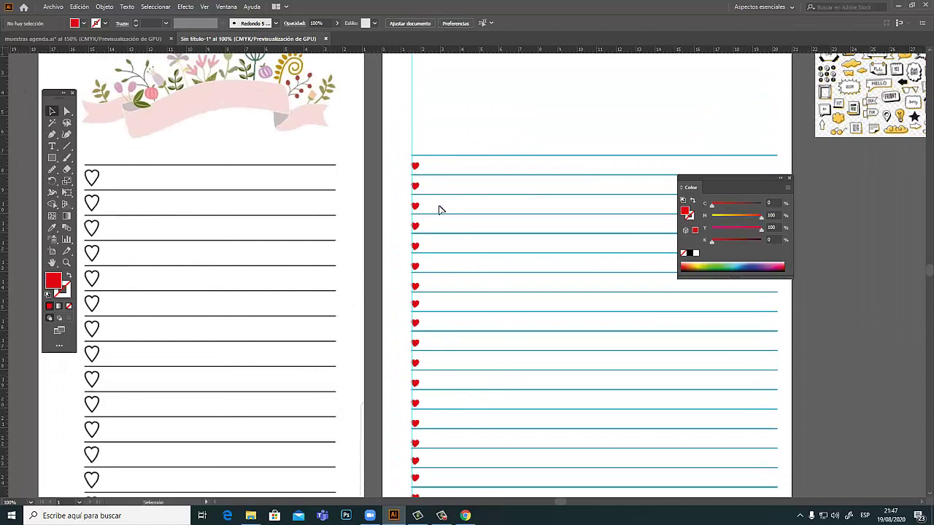
{"action": "left_click_drag", "start_coordinate": [415, 186], "coordinate": [426, 187]}
{"action": "left_click_drag", "start_coordinate": [417, 218], "coordinate": [443, 258]}
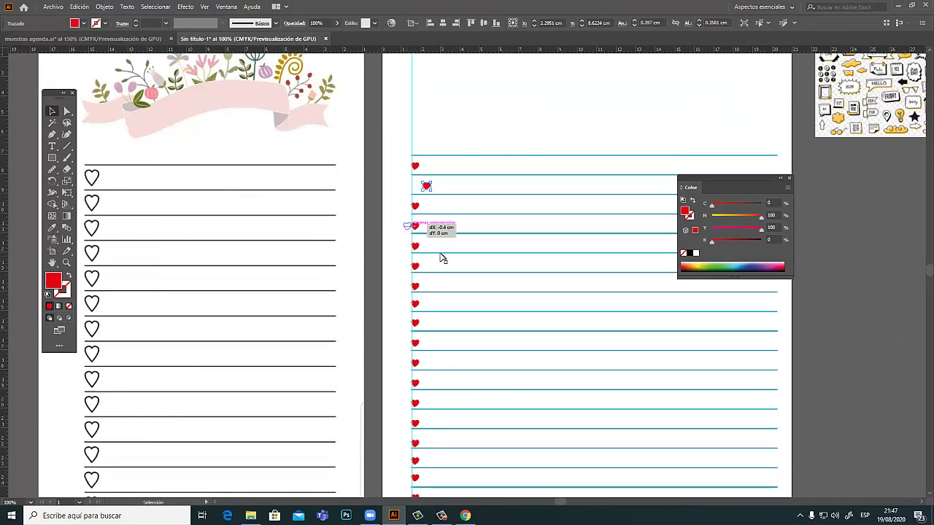
{"action": "left_click", "coordinate": [396, 252]}
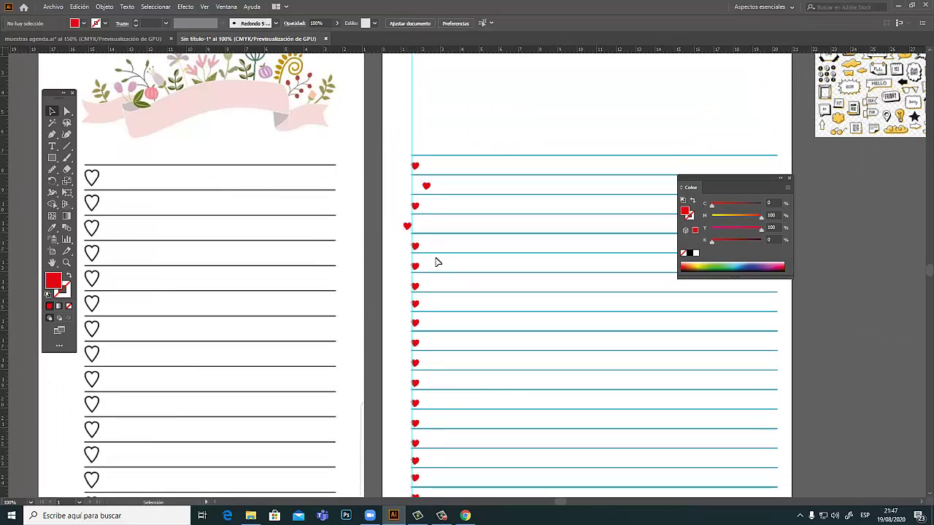
{"action": "key", "text": "ctrl+minus"}
{"action": "key", "text": "ctrl+minus"}
Move the large black heart from above the page onto the lined page.
{"action": "left_click", "coordinate": [492, 321]}
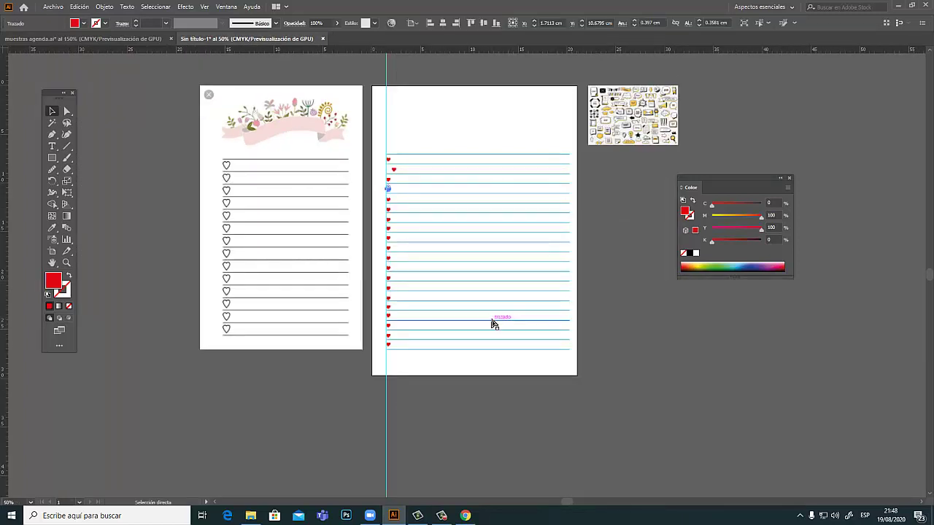
{"action": "left_click", "coordinate": [622, 281]}
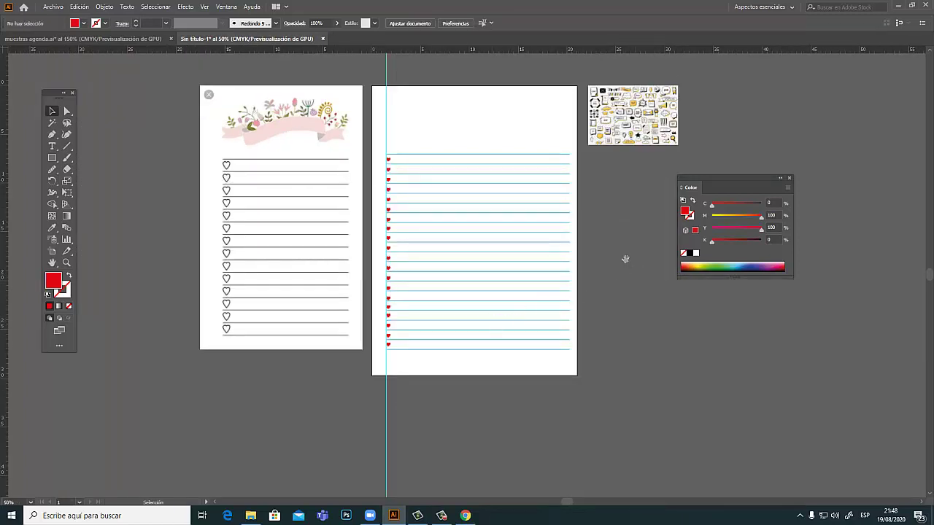
{"action": "left_click_drag", "start_coordinate": [640, 228], "coordinate": [597, 332]}
{"action": "mouse_move", "coordinate": [532, 135]}
{"action": "left_mouse_down"}
{"action": "mouse_move", "coordinate": [419, 319]}
{"action": "mouse_move", "coordinate": [519, 417]}
{"action": "left_mouse_up"}
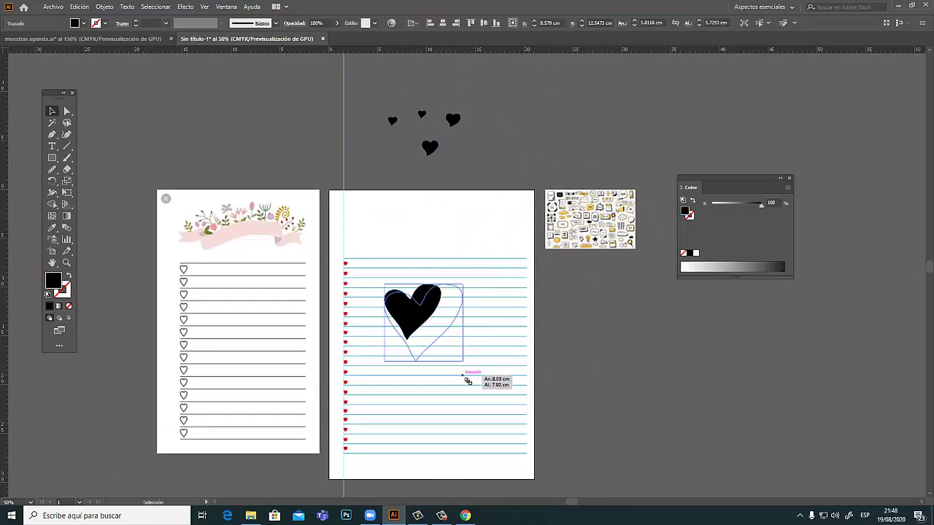
{"action": "left_click_drag", "start_coordinate": [488, 349], "coordinate": [472, 358]}
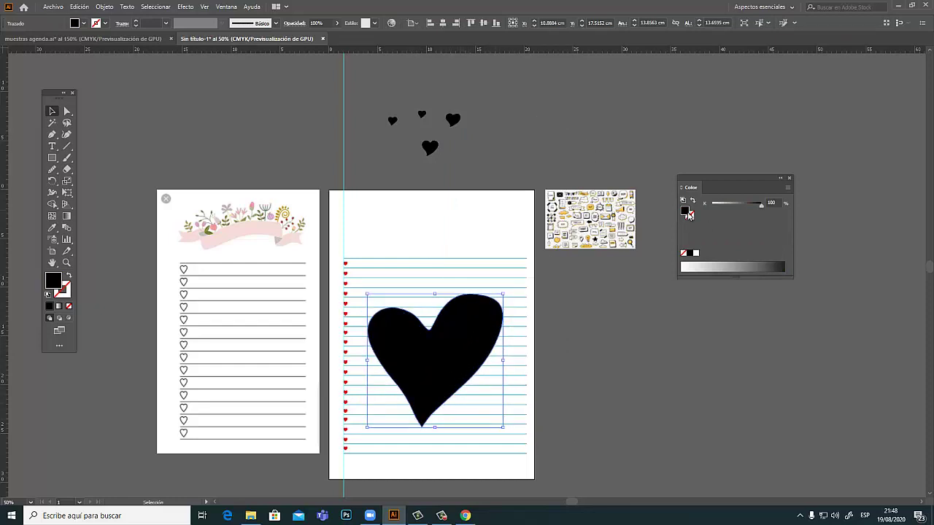
Remove the heart's fill and give it a red C0 M100 Y100 K0 outline stroke.
{"action": "left_click", "coordinate": [684, 253]}
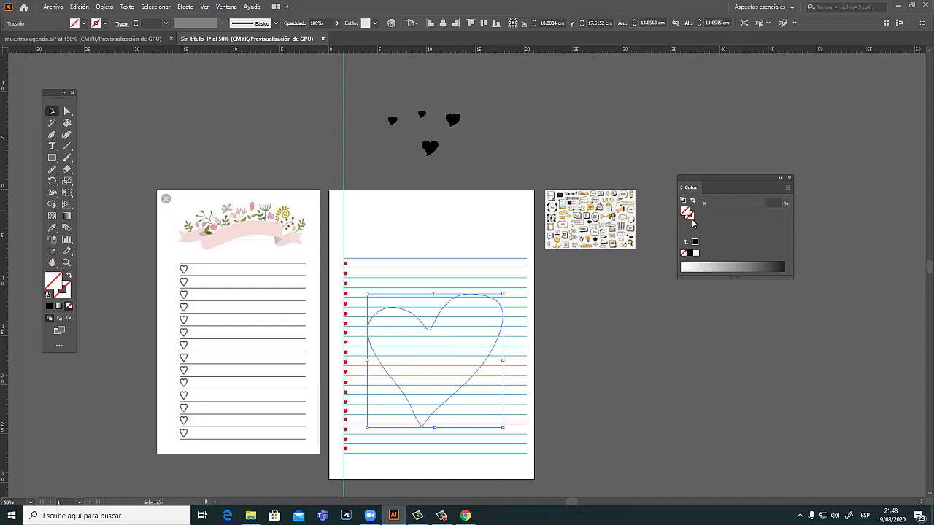
{"action": "left_click", "coordinate": [788, 189]}
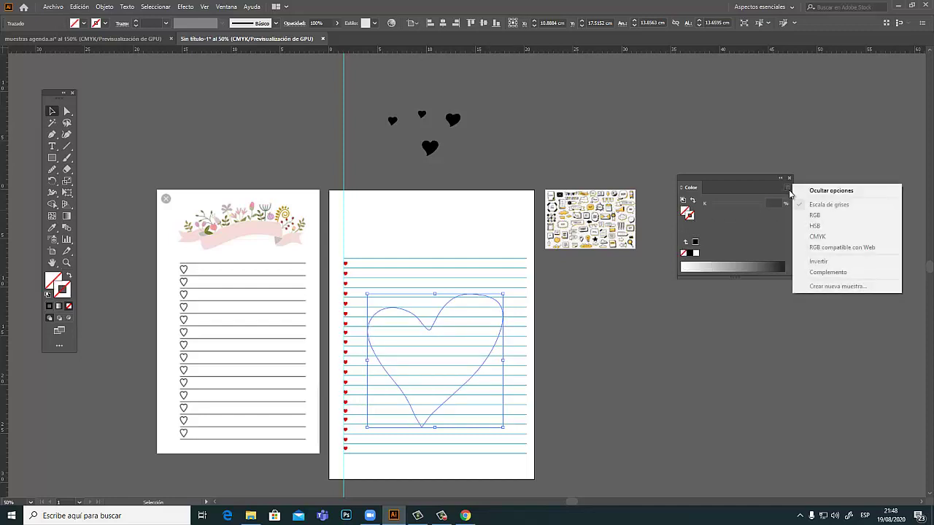
{"action": "left_click", "coordinate": [693, 238]}
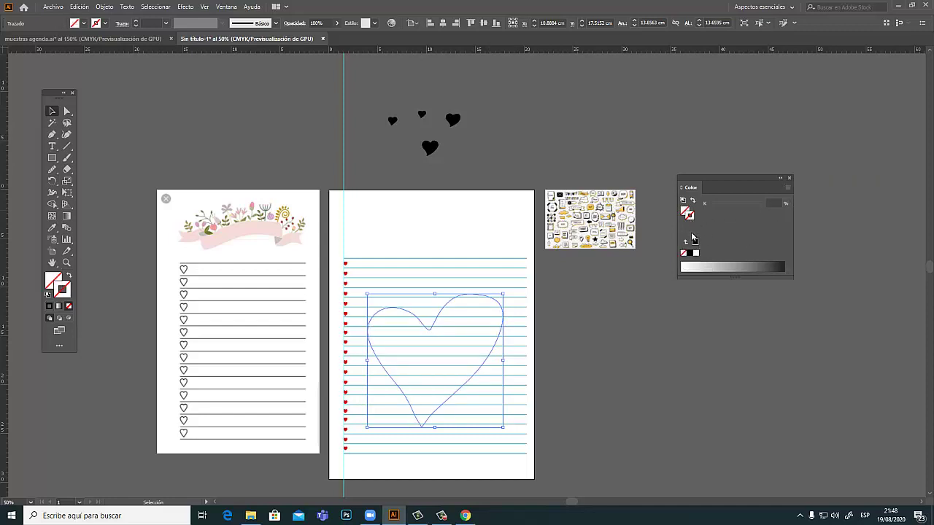
{"action": "left_click", "coordinate": [695, 253]}
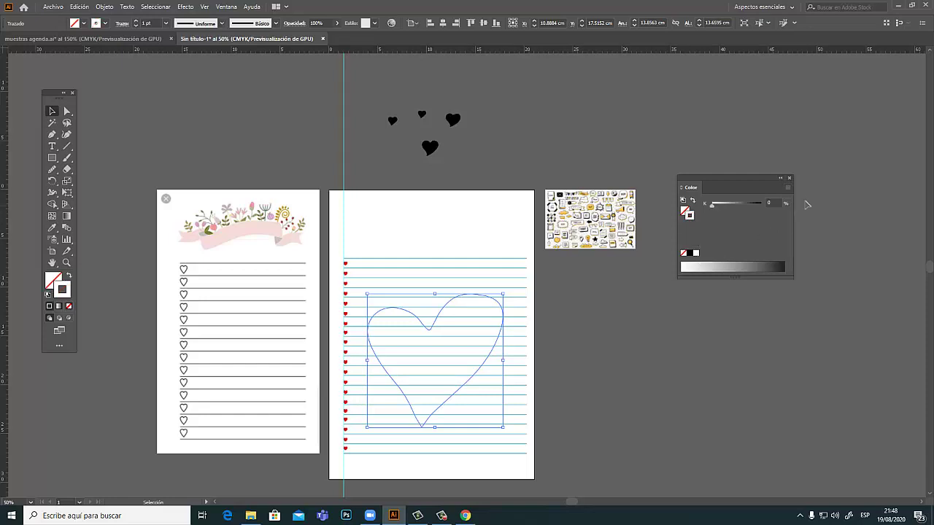
{"action": "left_click", "coordinate": [788, 190]}
{"action": "left_click", "coordinate": [820, 236]}
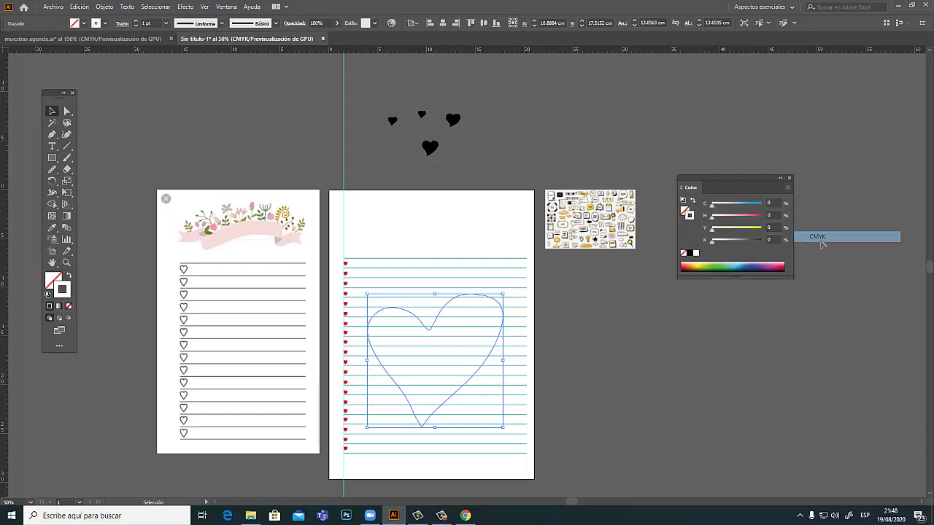
{"action": "left_click", "coordinate": [687, 264]}
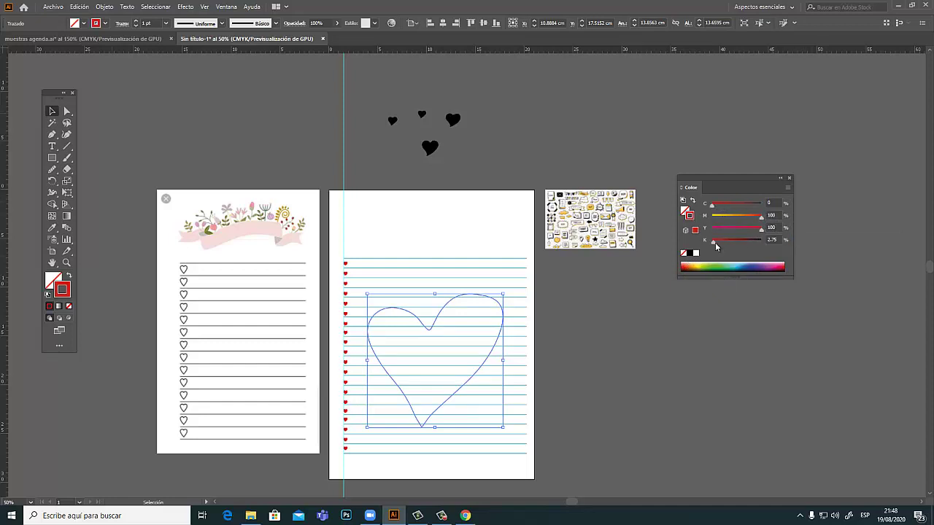
Enlarge the heart to span most of the ruled lines, viewed at 100% zoom.
{"action": "left_click", "coordinate": [623, 318]}
{"action": "left_click", "coordinate": [502, 343]}
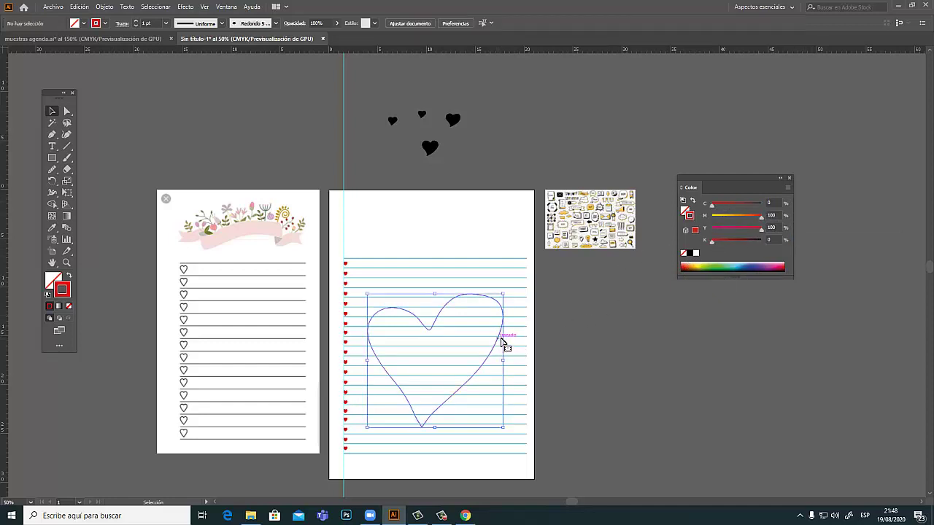
{"action": "left_click_drag", "start_coordinate": [503, 292], "coordinate": [516, 281]}
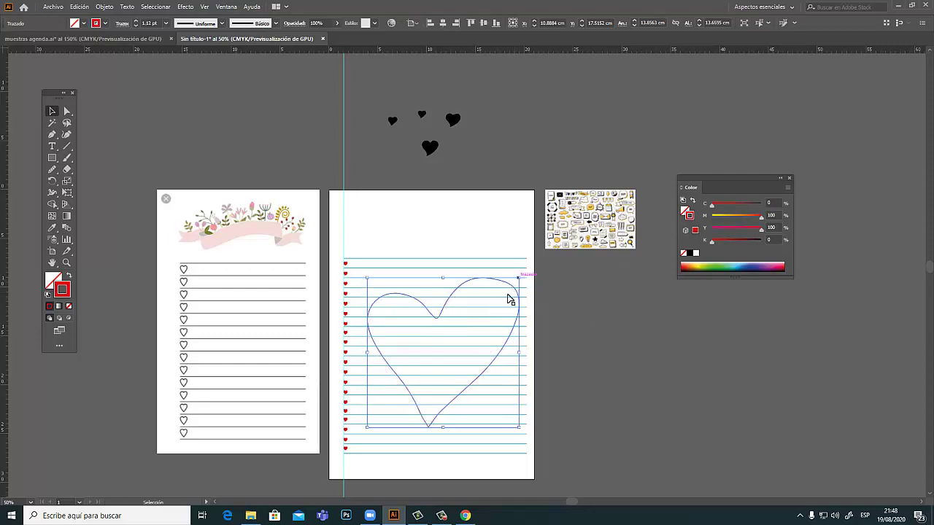
{"action": "left_click", "coordinate": [460, 334]}
{"action": "left_click", "coordinate": [477, 334]}
{"action": "left_click", "coordinate": [482, 303]}
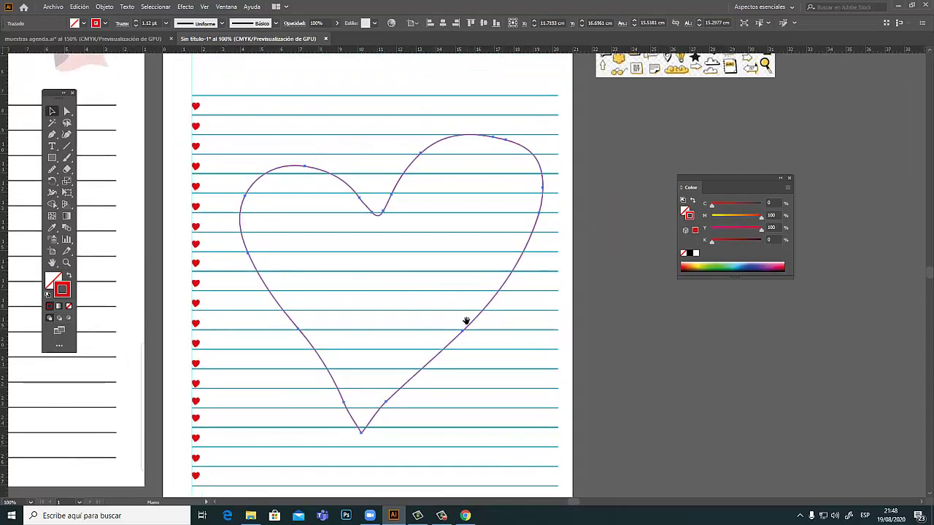
Smooth the heart's curves around its centre notch, bottom tip and left side.
{"action": "key", "text": "v"}
{"action": "left_click", "coordinate": [52, 169]}
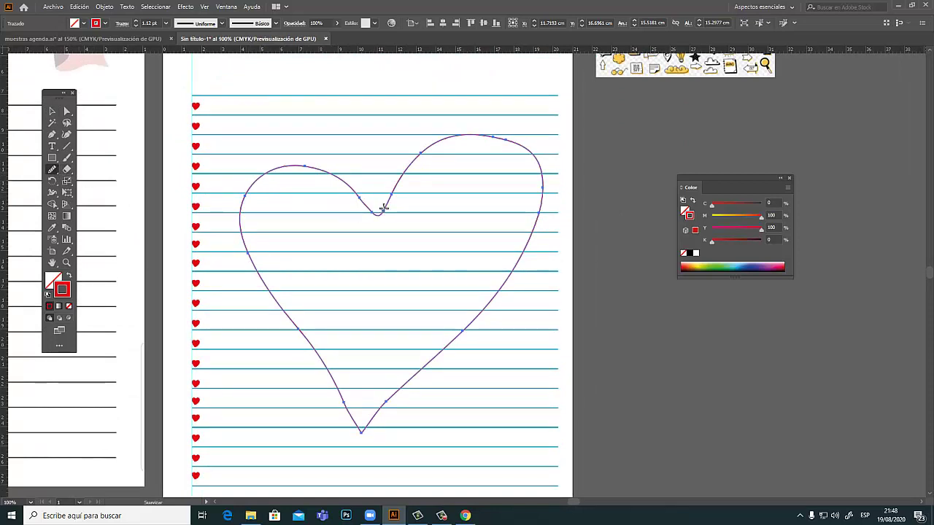
{"action": "mouse_move", "coordinate": [384, 207]}
{"action": "left_mouse_down"}
{"action": "mouse_move", "coordinate": [254, 197]}
{"action": "mouse_move", "coordinate": [264, 309]}
{"action": "mouse_move", "coordinate": [315, 354]}
{"action": "left_mouse_up"}
{"action": "mouse_move", "coordinate": [340, 408]}
{"action": "left_mouse_down"}
{"action": "mouse_move", "coordinate": [363, 426]}
{"action": "mouse_move", "coordinate": [356, 419]}
{"action": "mouse_move", "coordinate": [423, 371]}
{"action": "mouse_move", "coordinate": [481, 126]}
{"action": "mouse_move", "coordinate": [451, 137]}
{"action": "left_mouse_up"}
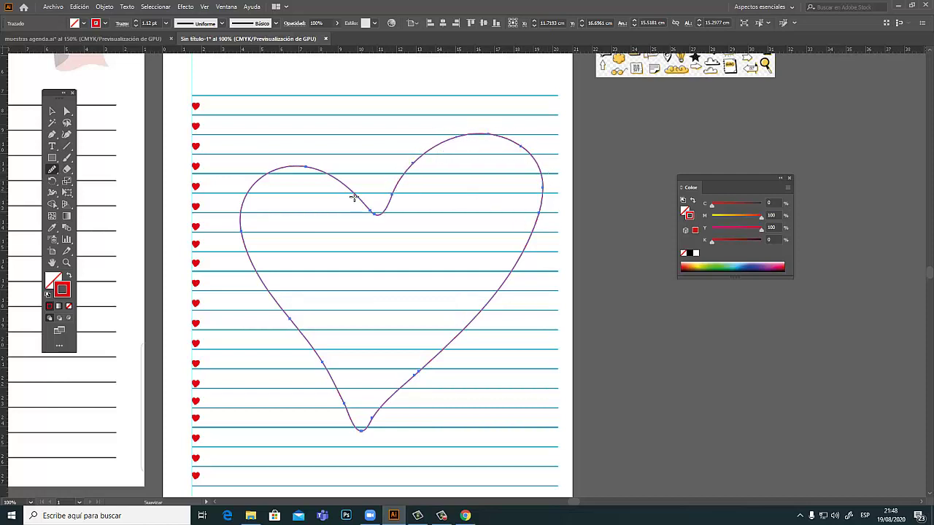
{"action": "mouse_move", "coordinate": [354, 198]}
{"action": "left_mouse_down"}
{"action": "mouse_move", "coordinate": [391, 391]}
{"action": "mouse_move", "coordinate": [452, 354]}
{"action": "left_mouse_up"}
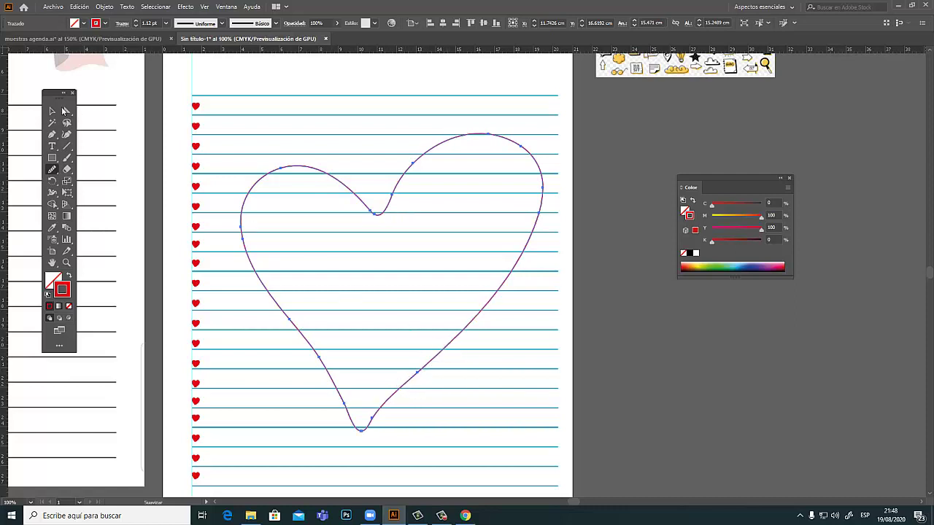
{"action": "left_click", "coordinate": [53, 111]}
{"action": "left_click", "coordinate": [612, 163]}
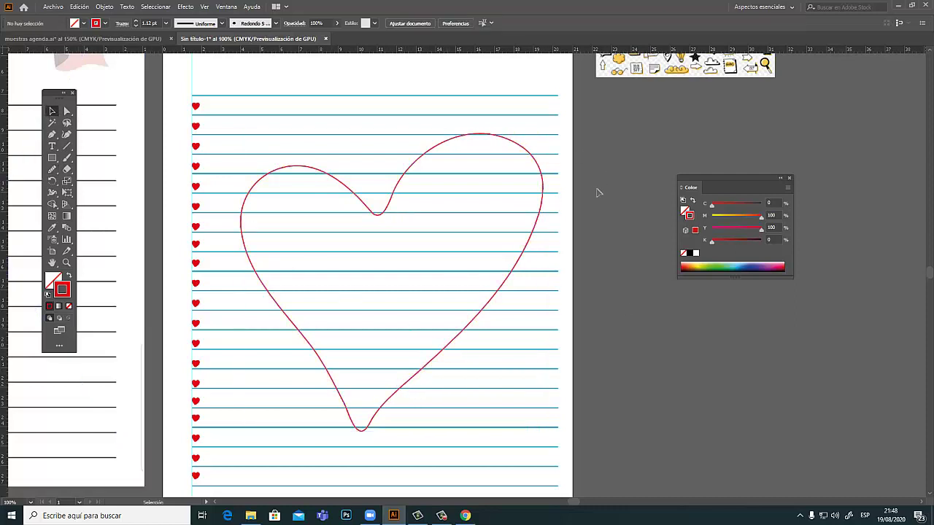
{"action": "left_click", "coordinate": [528, 249]}
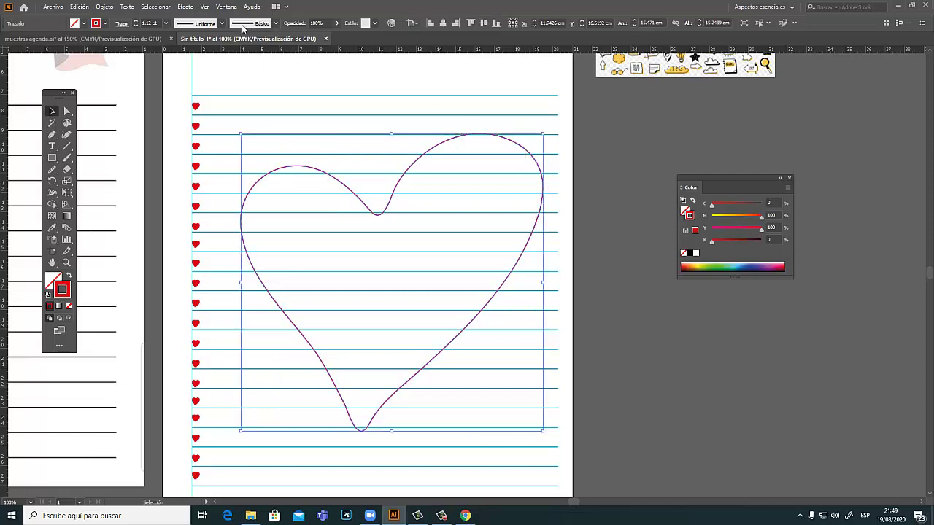
Give the heart outline the rough charcoal brush at 2 pt stroke weight.
{"action": "left_click", "coordinate": [275, 23]}
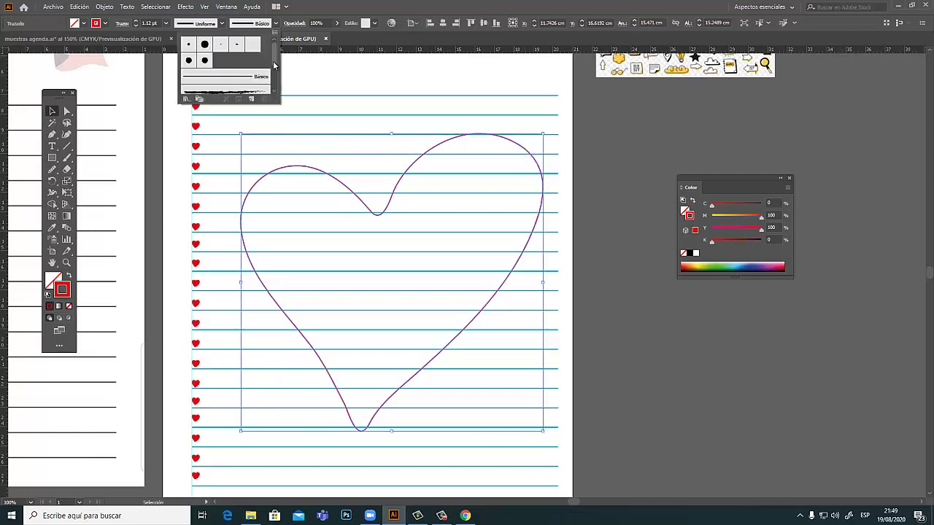
{"action": "left_click_drag", "start_coordinate": [279, 105], "coordinate": [273, 130]}
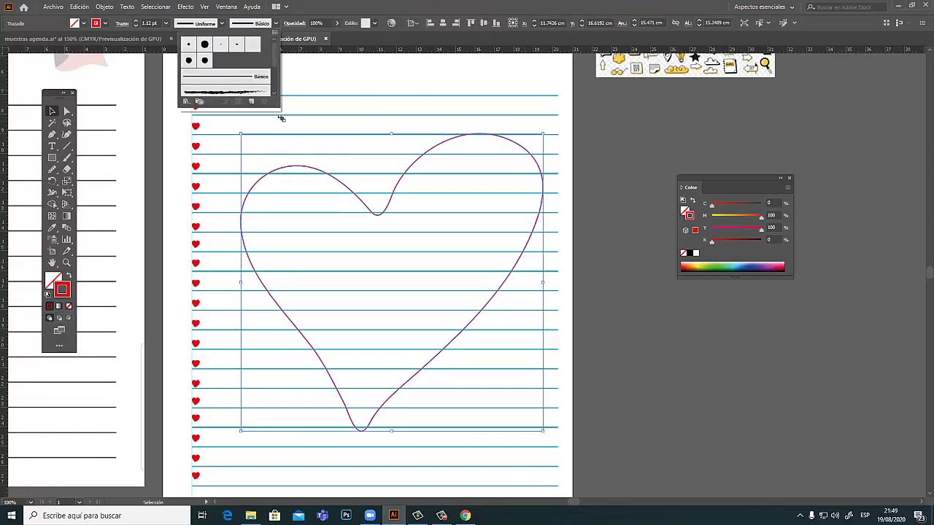
{"action": "left_click", "coordinate": [235, 93]}
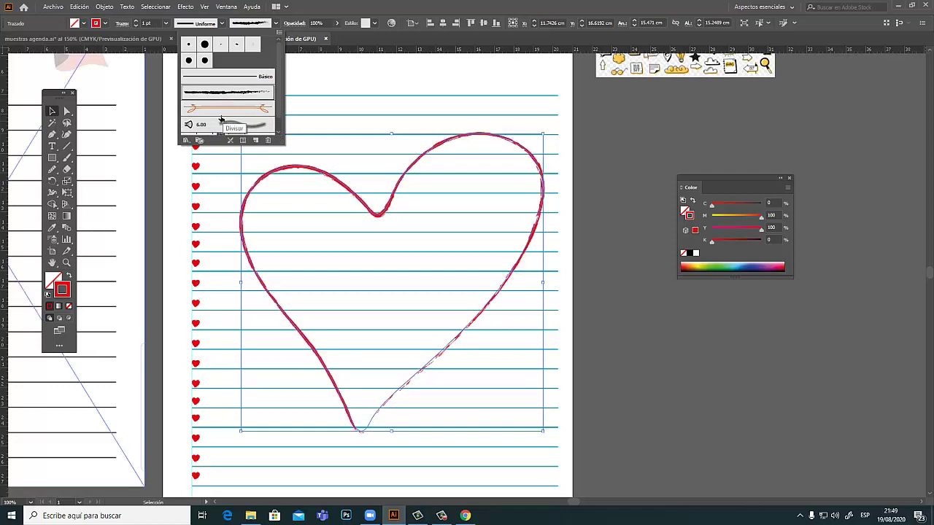
{"action": "left_click", "coordinate": [137, 24]}
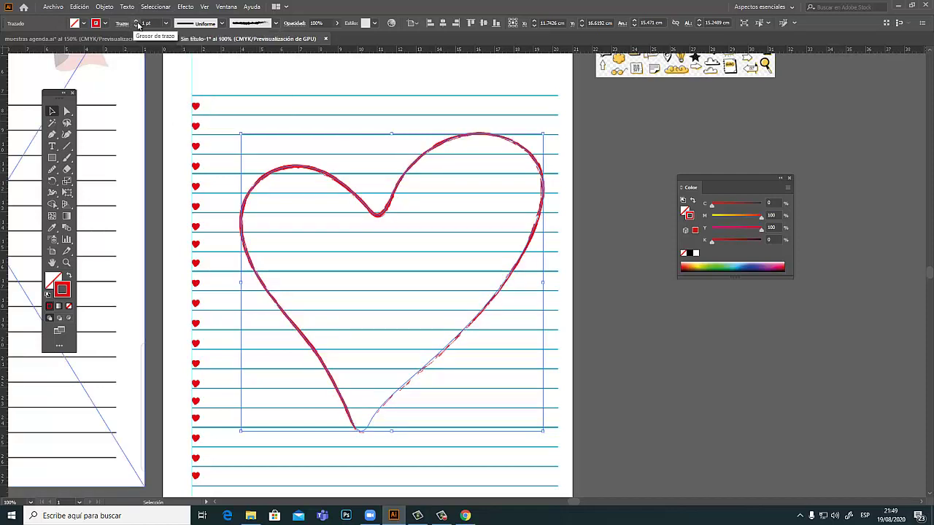
{"action": "left_click", "coordinate": [135, 24]}
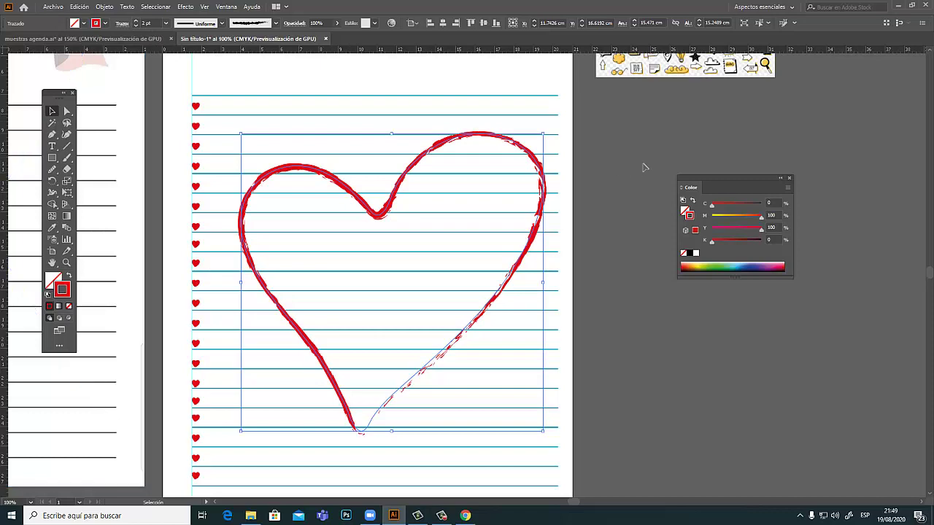
{"action": "left_click", "coordinate": [605, 219]}
{"action": "key", "text": "ctrl+minus"}
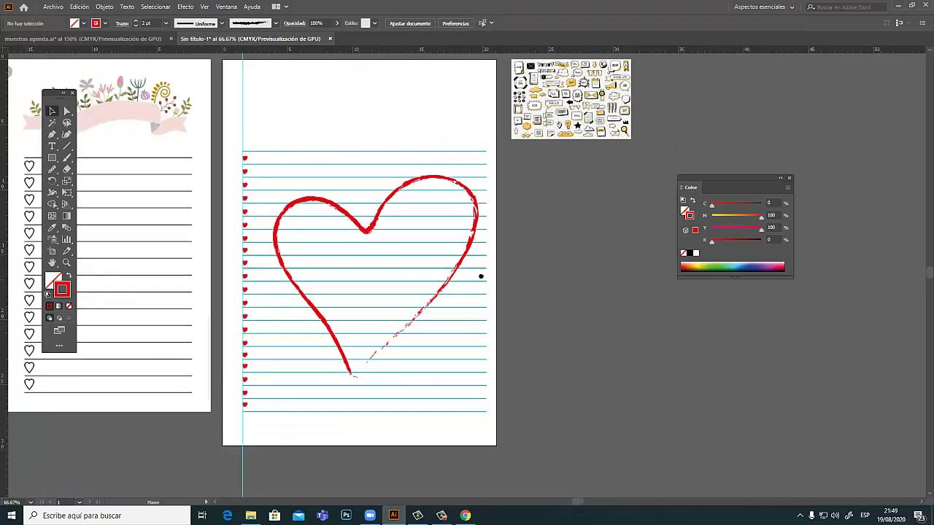
{"action": "left_click", "coordinate": [502, 213]}
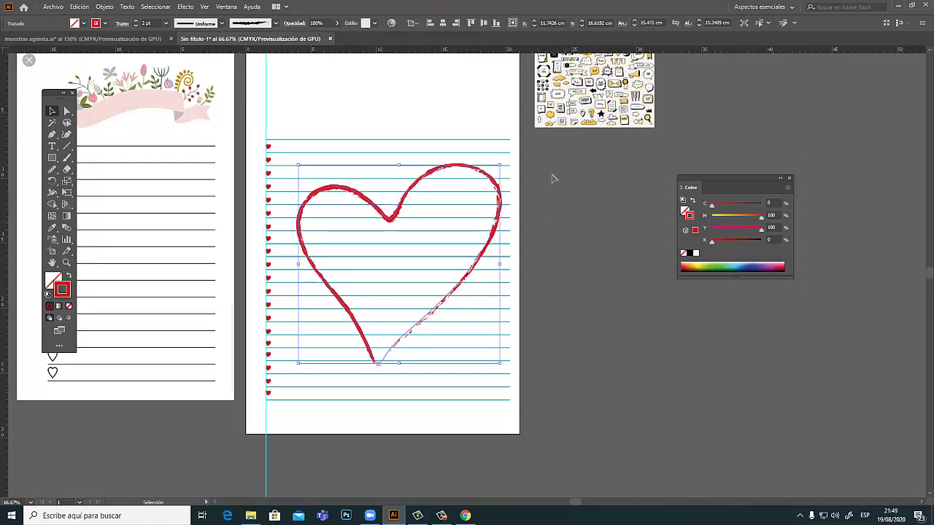
Fade the large brush-stroke heart to 20% opacity.
{"action": "left_click_drag", "start_coordinate": [552, 178], "coordinate": [310, 47]}
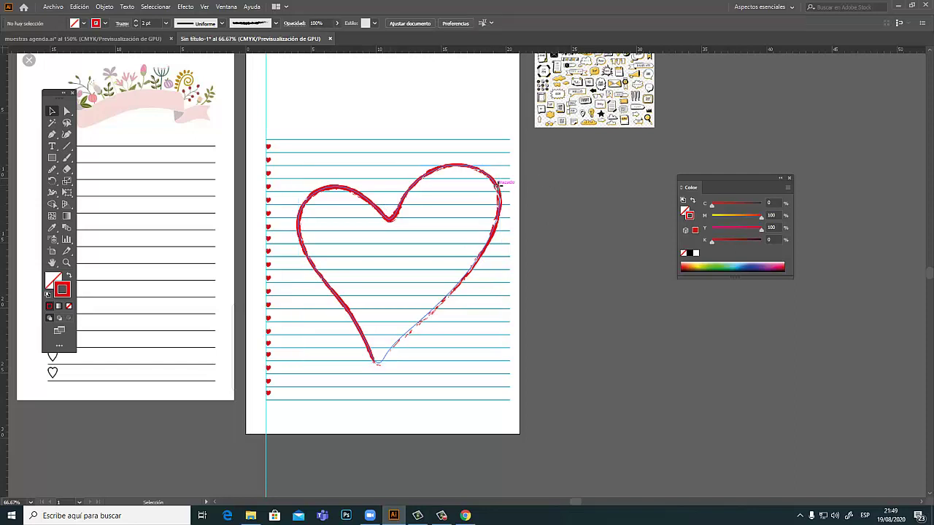
{"action": "left_click", "coordinate": [326, 22]}
{"action": "type", "text": "50"}
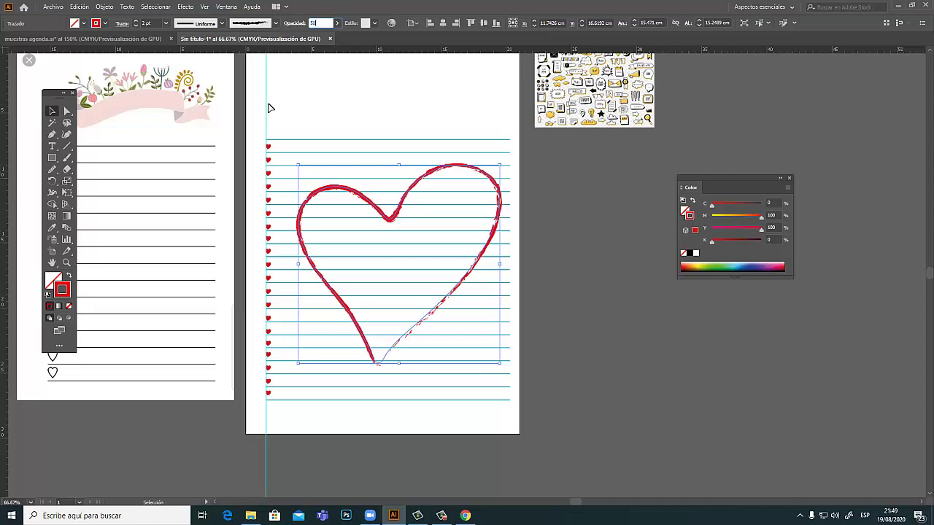
{"action": "key", "text": "Return"}
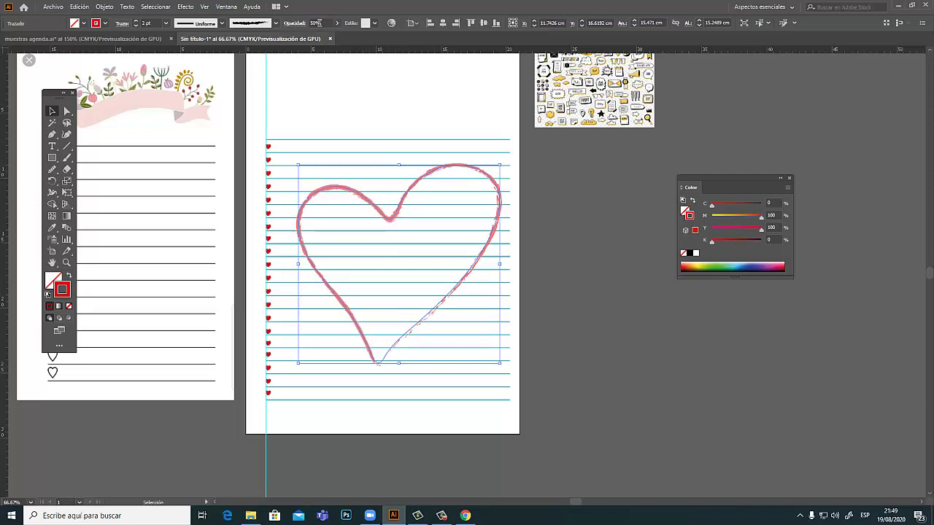
{"action": "left_click", "coordinate": [319, 22]}
{"action": "type", "text": "20"}
{"action": "key", "text": "Return"}
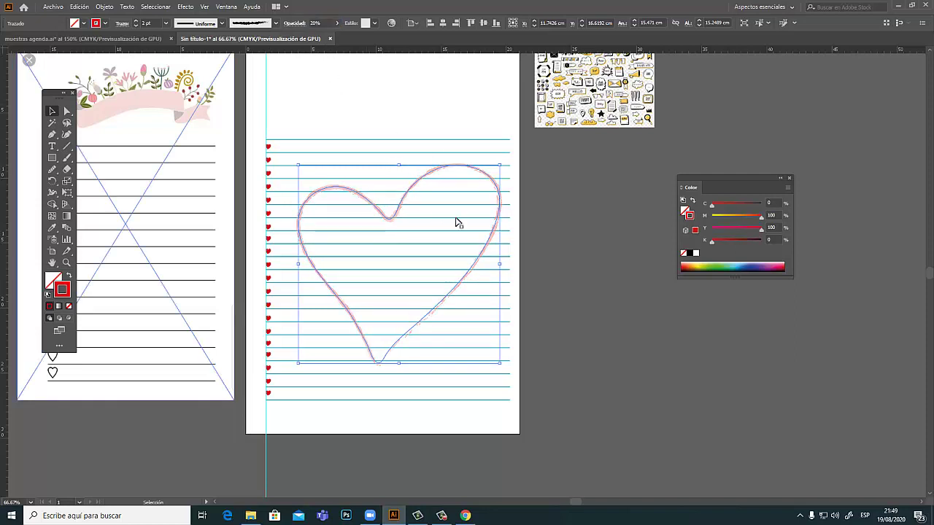
{"action": "left_click", "coordinate": [580, 262]}
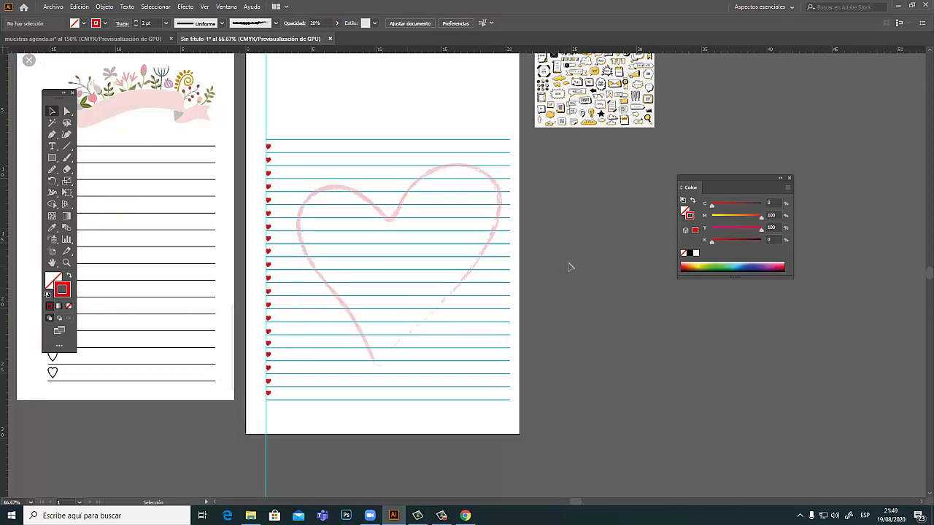
Move a black heart from above the page to the lined page's top-right corner.
{"action": "mouse_move", "coordinate": [570, 267]}
{"action": "left_mouse_down"}
{"action": "mouse_move", "coordinate": [579, 265]}
{"action": "mouse_move", "coordinate": [598, 290]}
{"action": "mouse_move", "coordinate": [625, 270]}
{"action": "mouse_move", "coordinate": [617, 311]}
{"action": "left_mouse_up"}
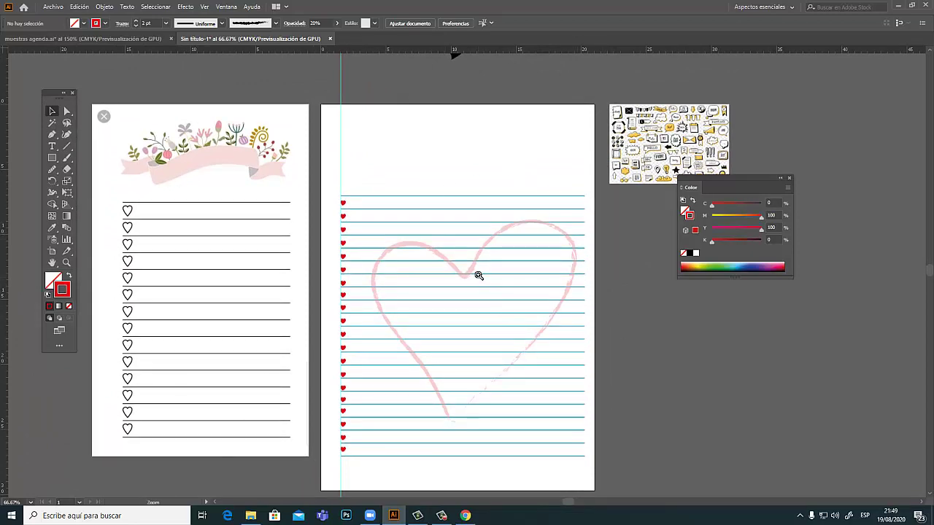
{"action": "scroll", "coordinate": [479, 275], "scroll_direction": "up", "scroll_amount": 1}
{"action": "left_click_drag", "start_coordinate": [526, 288], "coordinate": [532, 290]}
{"action": "scroll", "coordinate": [506, 285], "scroll_direction": "down", "scroll_amount": 1}
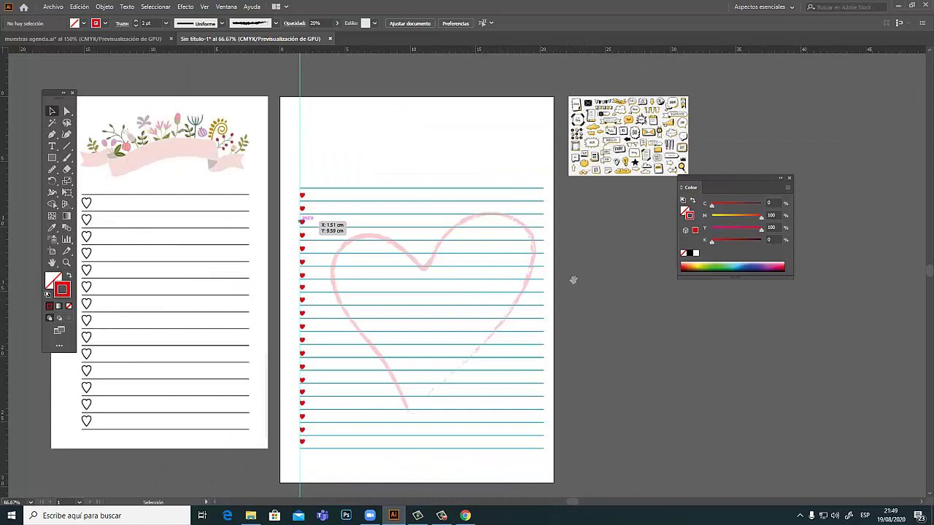
{"action": "mouse_move", "coordinate": [573, 279]}
{"action": "left_mouse_down"}
{"action": "mouse_move", "coordinate": [543, 292]}
{"action": "mouse_move", "coordinate": [551, 363]}
{"action": "left_mouse_up"}
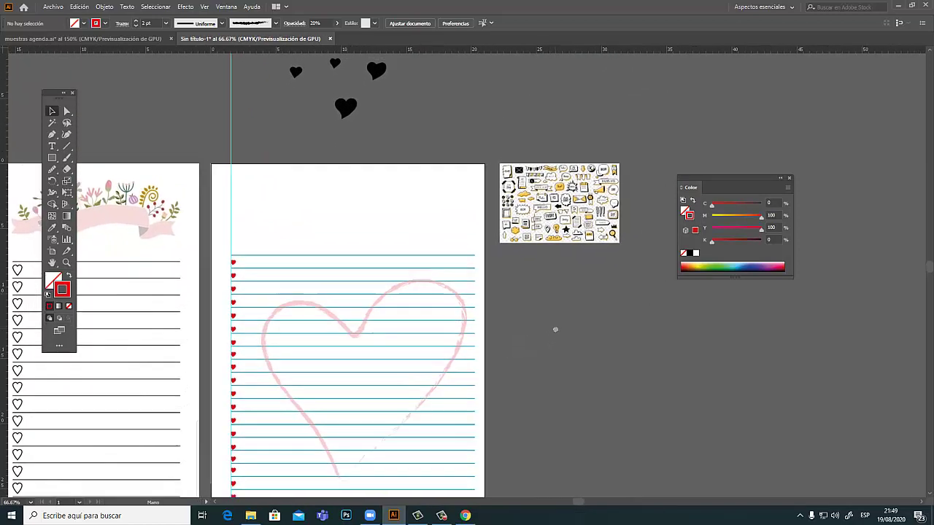
{"action": "left_click_drag", "start_coordinate": [425, 150], "coordinate": [458, 105]}
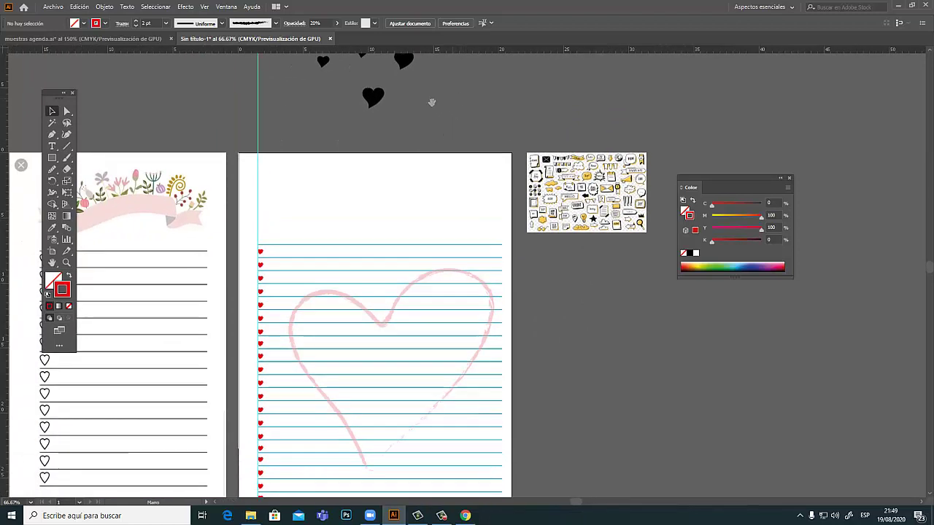
{"action": "left_click_drag", "start_coordinate": [373, 95], "coordinate": [489, 257]}
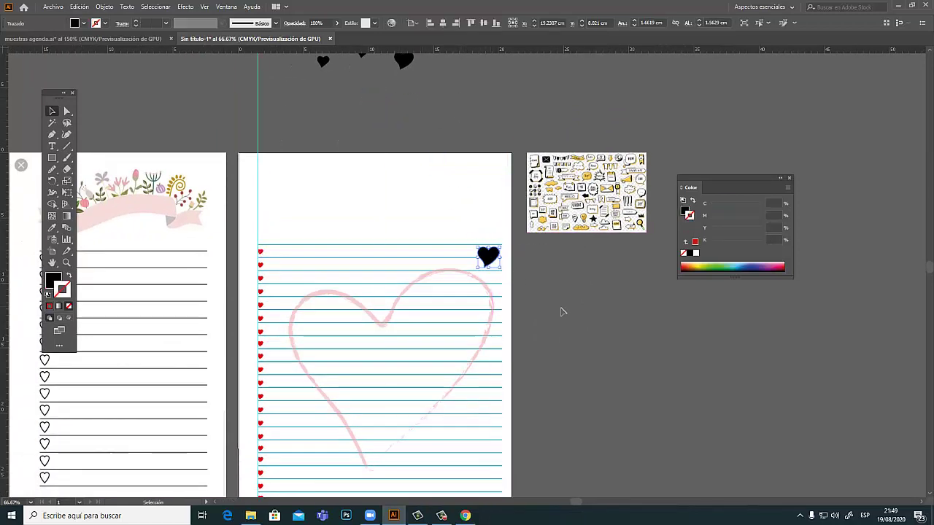
Colour the top-right heart CMYK red and lower its opacity to a faint 28% pink.
{"action": "left_click", "coordinate": [686, 211]}
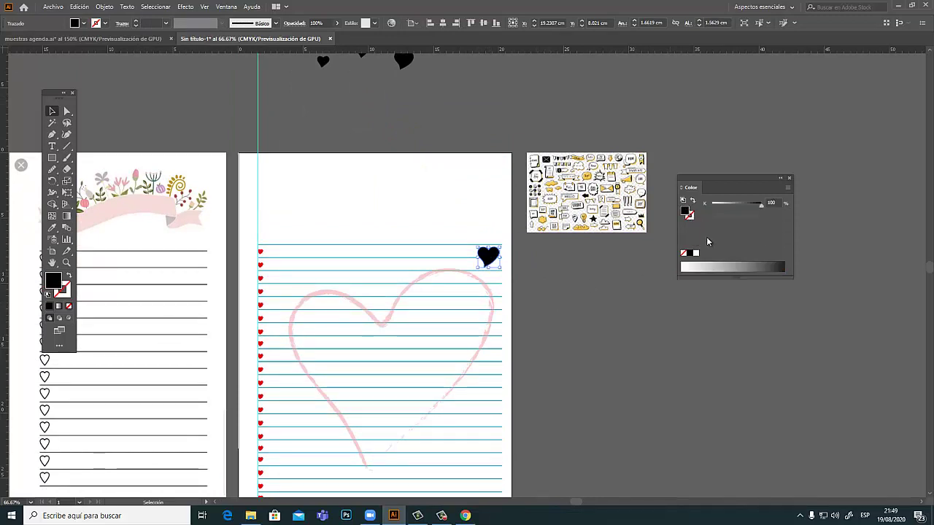
{"action": "left_click", "coordinate": [787, 188]}
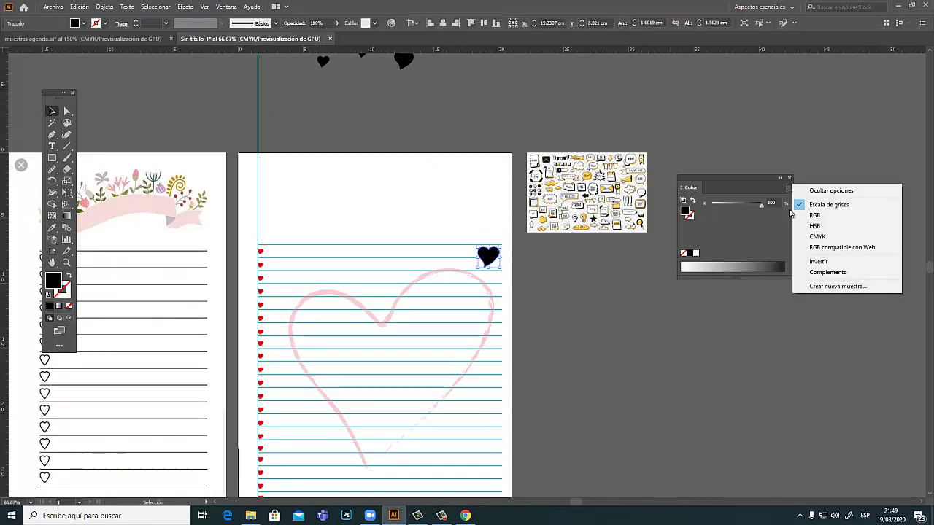
{"action": "left_click", "coordinate": [815, 239]}
{"action": "left_click", "coordinate": [681, 267]}
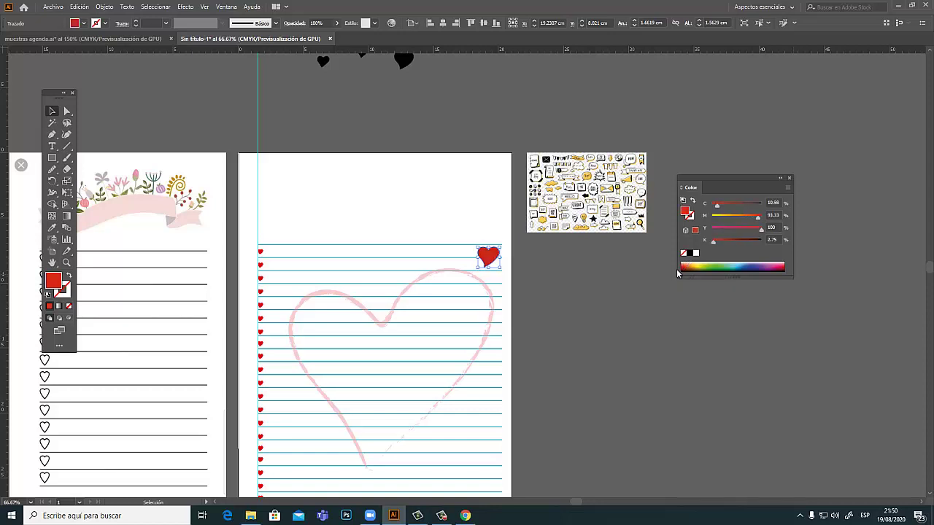
{"action": "left_click_drag", "start_coordinate": [760, 222], "coordinate": [759, 231]}
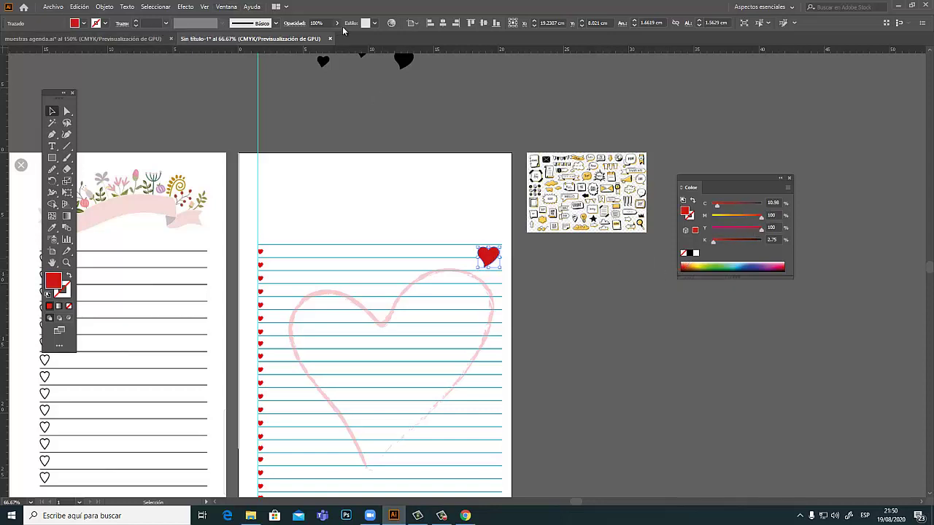
{"action": "left_click", "coordinate": [337, 23]}
{"action": "left_click", "coordinate": [302, 37]}
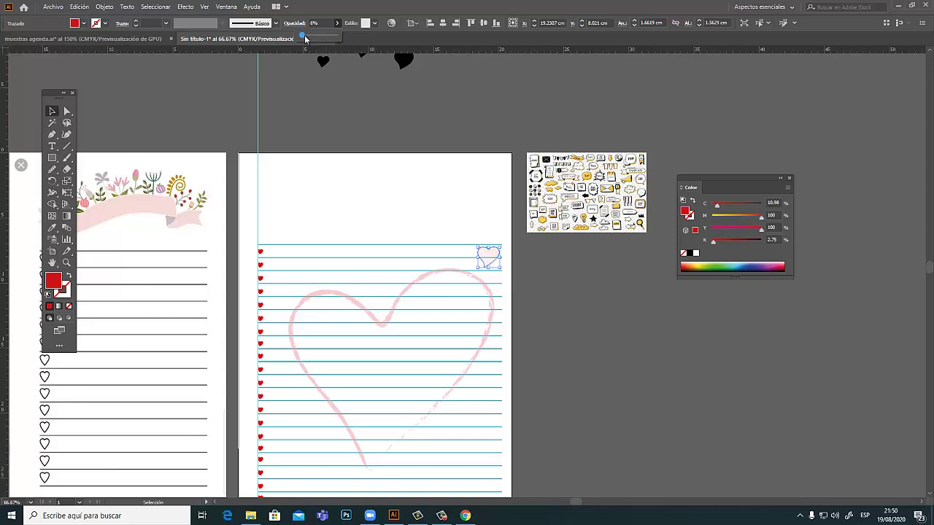
{"action": "left_click_drag", "start_coordinate": [305, 38], "coordinate": [307, 38]}
{"action": "left_click", "coordinate": [475, 112]}
Place a tilted copy of the pink heart near the page's bottom-left.
{"action": "scroll", "coordinate": [562, 338], "scroll_direction": "down", "scroll_amount": 3}
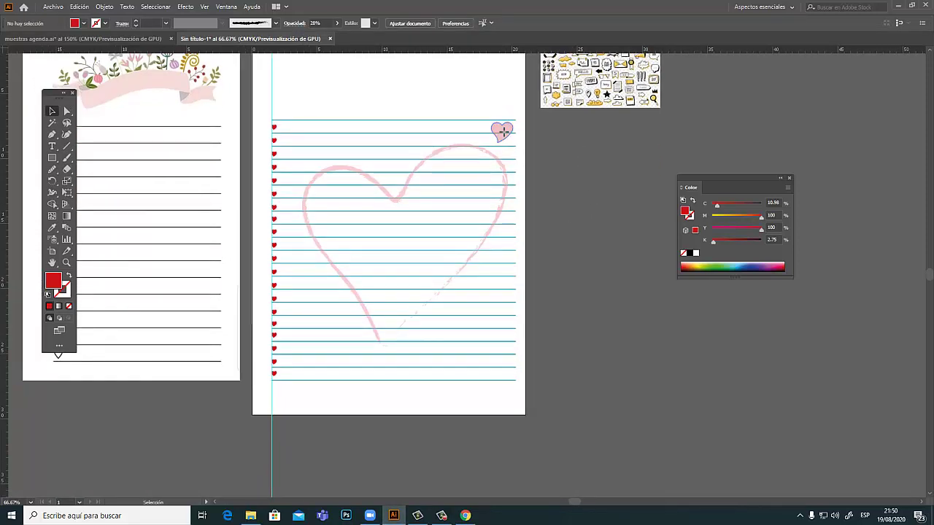
{"action": "mouse_move", "coordinate": [501, 130]}
{"action": "left_mouse_down"}
{"action": "mouse_move", "coordinate": [338, 364]}
{"action": "mouse_move", "coordinate": [318, 364]}
{"action": "left_mouse_up"}
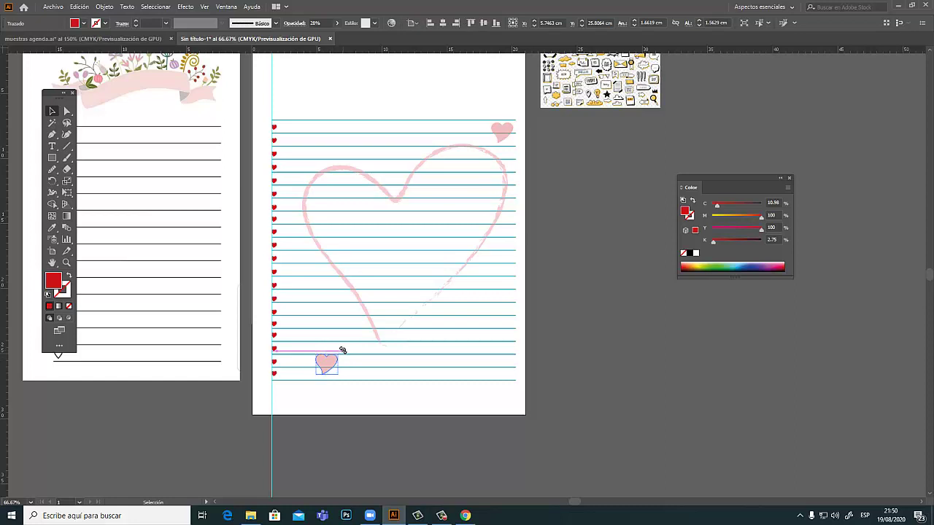
{"action": "mouse_move", "coordinate": [342, 351]}
{"action": "left_mouse_down"}
{"action": "mouse_move", "coordinate": [327, 351]}
{"action": "mouse_move", "coordinate": [389, 387]}
{"action": "left_mouse_up"}
{"action": "left_click", "coordinate": [389, 387]}
Copy the small pink heart to the page's bottom-right corner and turn it upright.
{"action": "left_click", "coordinate": [327, 364]}
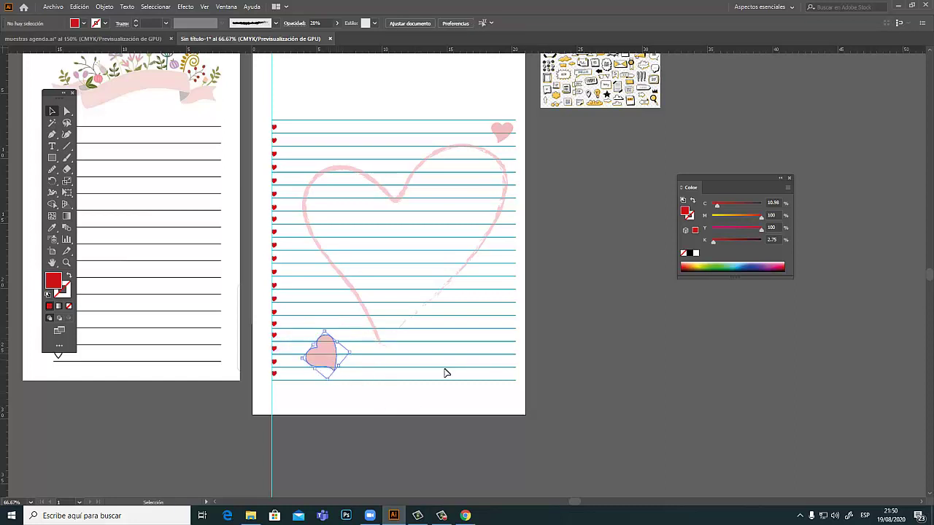
{"action": "left_click", "coordinate": [610, 391]}
{"action": "left_click_drag", "start_coordinate": [574, 336], "coordinate": [550, 360]}
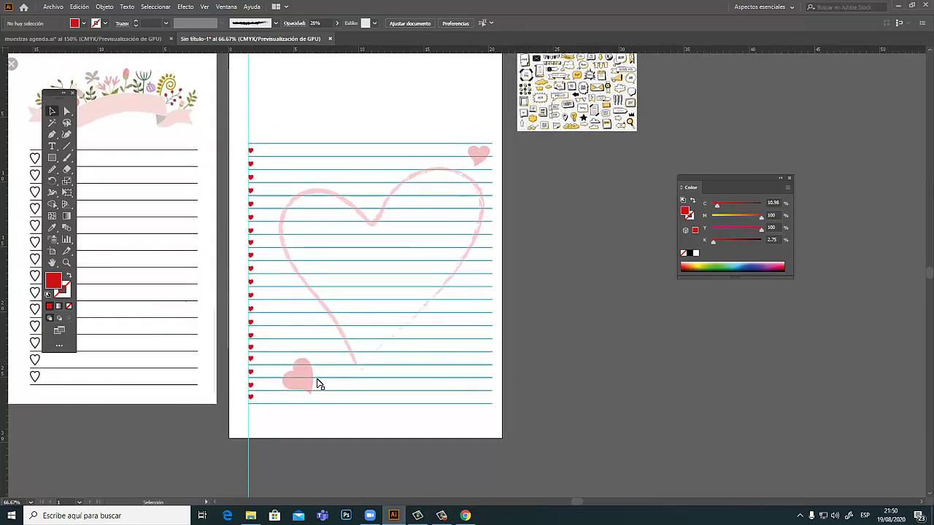
{"action": "mouse_move", "coordinate": [308, 378]}
{"action": "left_mouse_down"}
{"action": "mouse_move", "coordinate": [296, 414]}
{"action": "mouse_move", "coordinate": [470, 394]}
{"action": "mouse_move", "coordinate": [482, 433]}
{"action": "mouse_move", "coordinate": [483, 421]}
{"action": "left_mouse_up"}
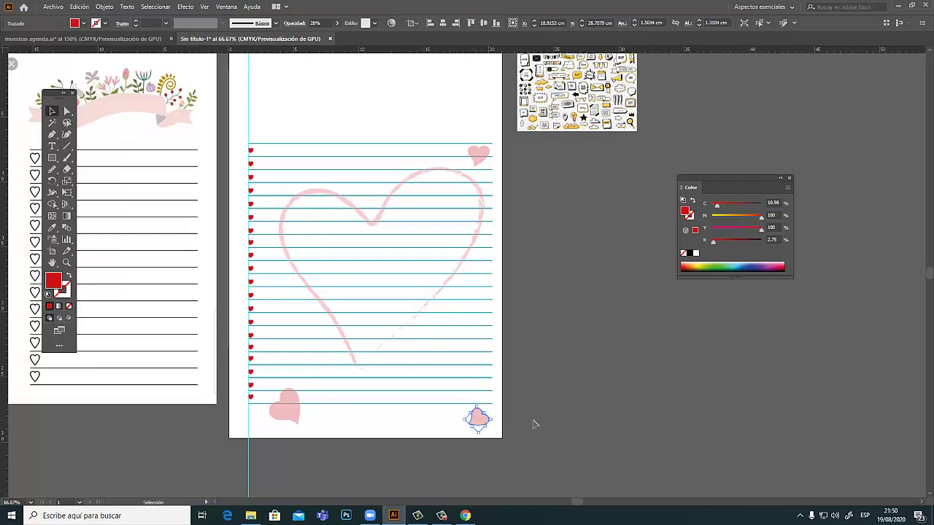
{"action": "left_click", "coordinate": [561, 427]}
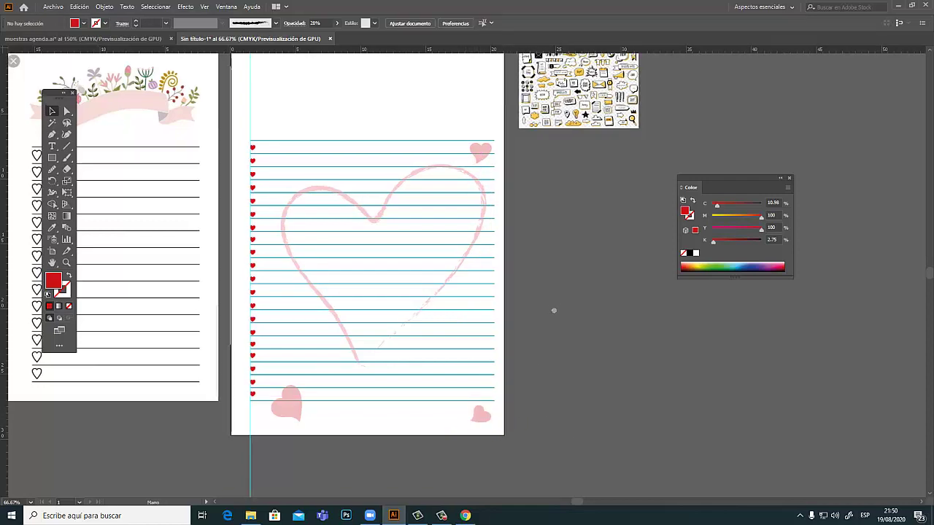
{"action": "left_click_drag", "start_coordinate": [552, 311], "coordinate": [564, 399]}
Zoom in on the left page's floral banner, then zoom back out to the lined page.
{"action": "left_click", "coordinate": [195, 241]}
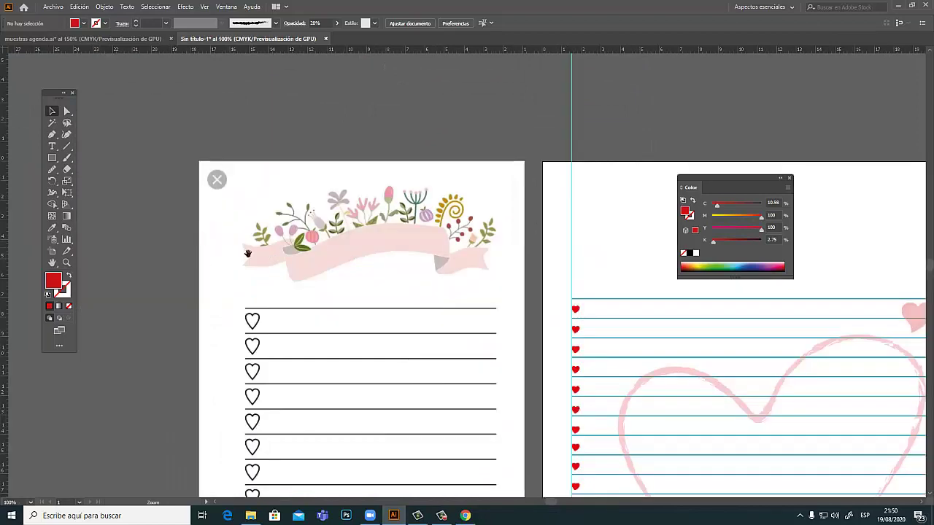
{"action": "left_click_drag", "start_coordinate": [394, 259], "coordinate": [318, 237]}
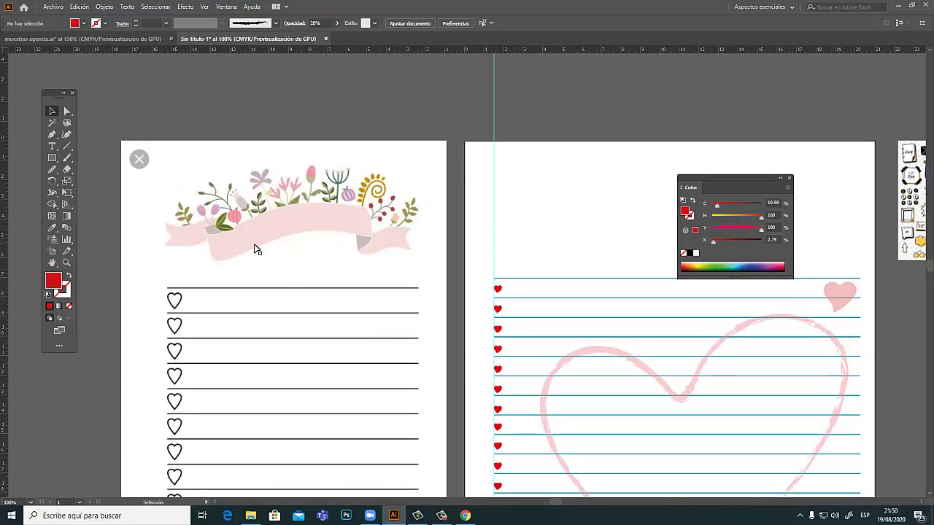
{"action": "left_click", "coordinate": [292, 236]}
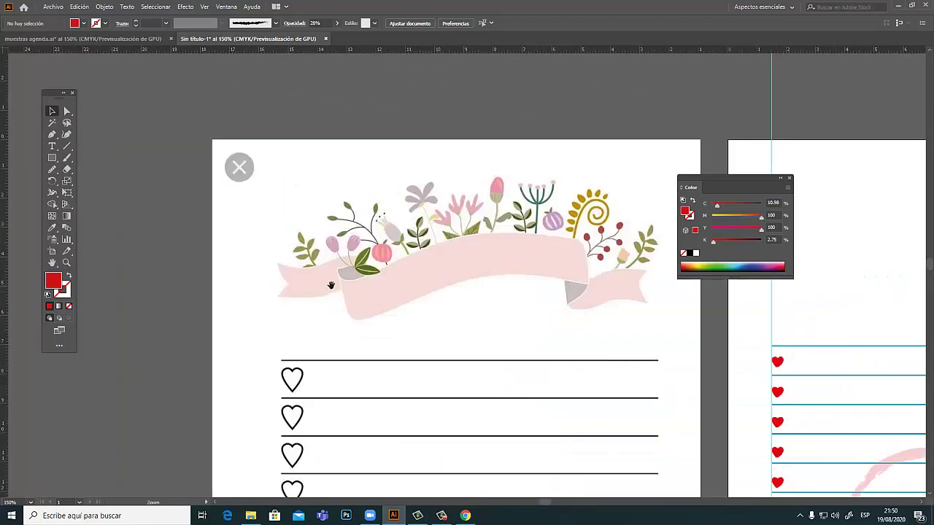
{"action": "key", "text": "ctrl+minus"}
{"action": "scroll", "coordinate": [421, 292], "scroll_direction": "right", "scroll_amount": 5}
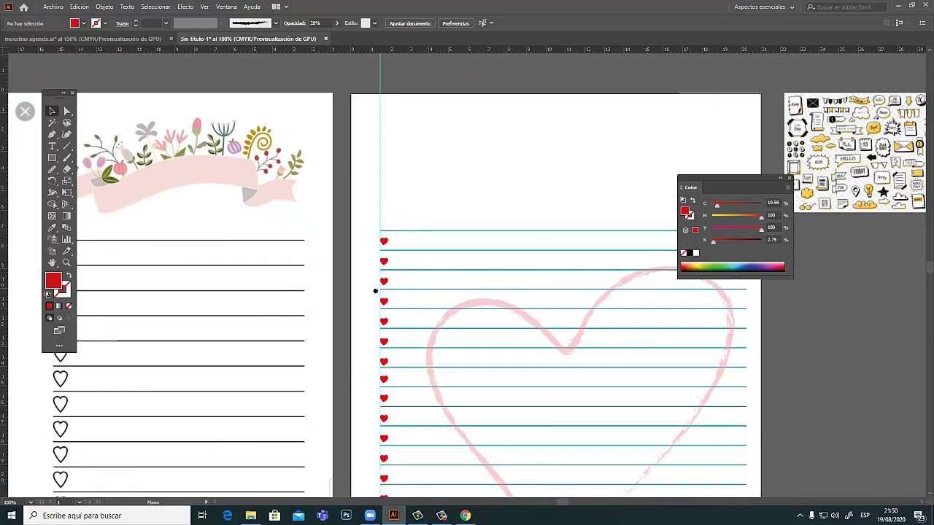
{"action": "scroll", "coordinate": [375, 289], "scroll_direction": "right", "scroll_amount": 3}
Show the Brushes panel away from the colour settings and browse the Artistic brush libraries.
{"action": "left_click", "coordinate": [223, 9]}
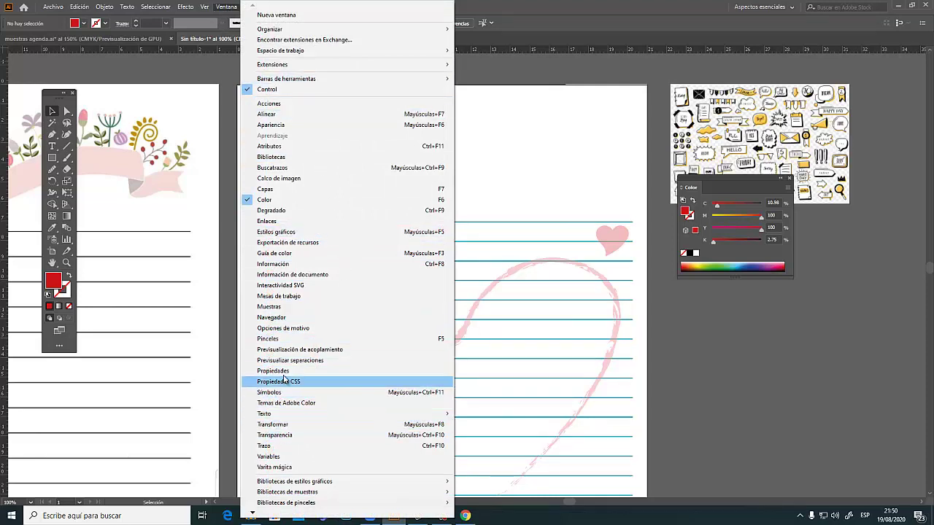
{"action": "left_click", "coordinate": [291, 339]}
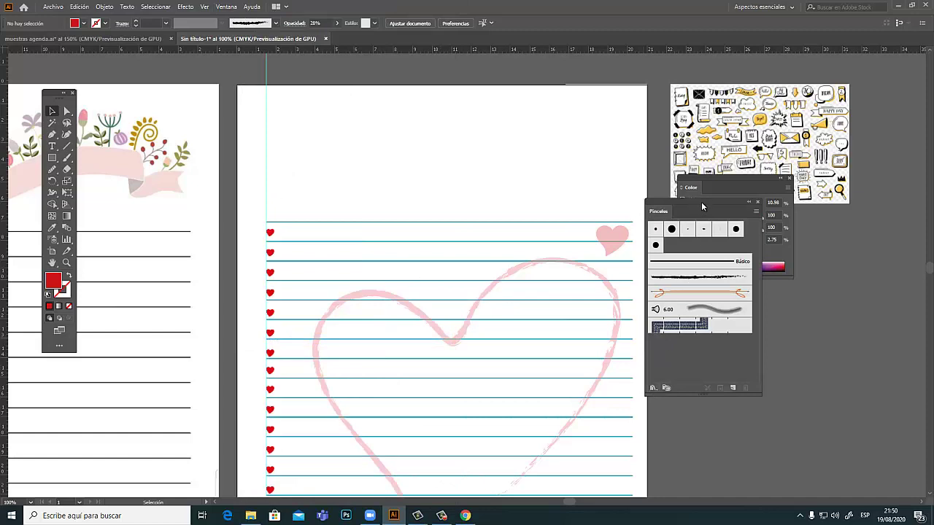
{"action": "left_click_drag", "start_coordinate": [701, 204], "coordinate": [561, 74]}
{"action": "left_click", "coordinate": [510, 259]}
{"action": "mouse_move", "coordinate": [533, 283]}
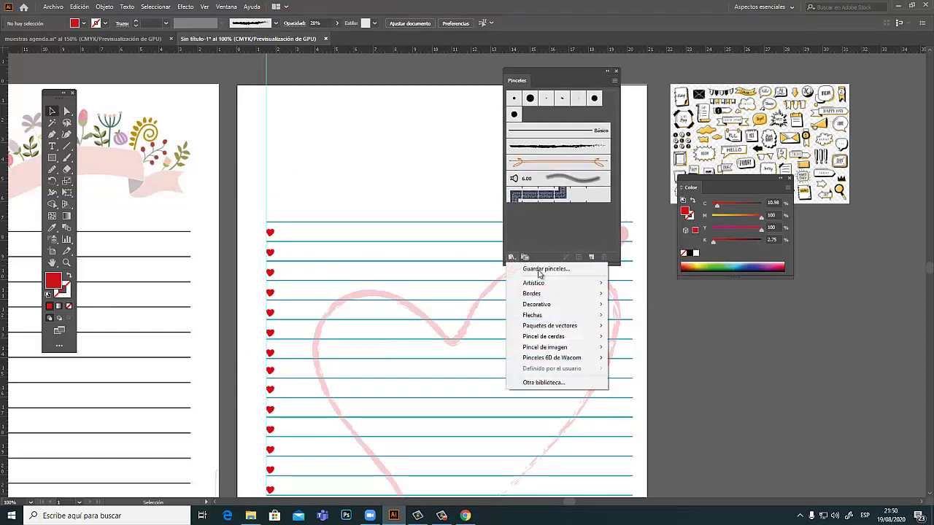
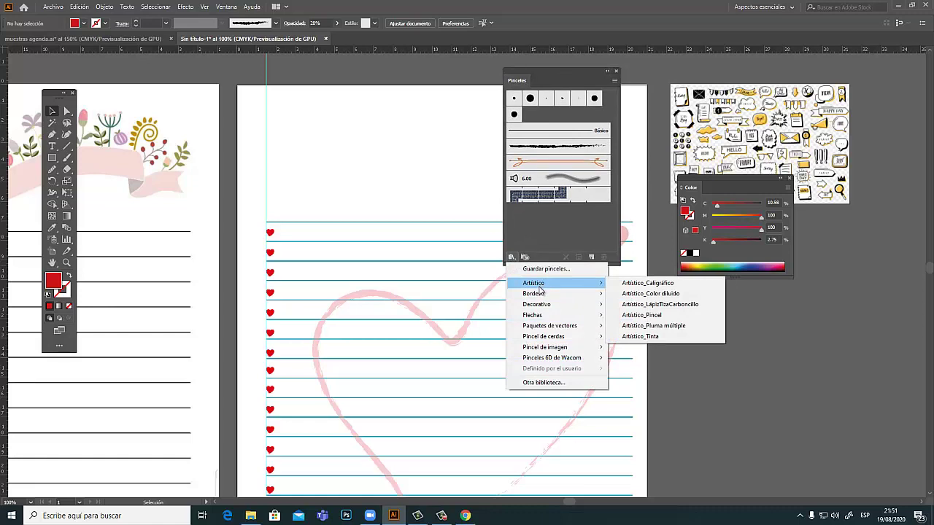
Open the Artístico_Caligráfico brush library, moved off the page and enlarged.
{"action": "left_click", "coordinate": [647, 283]}
{"action": "left_click_drag", "start_coordinate": [452, 239], "coordinate": [378, 135]}
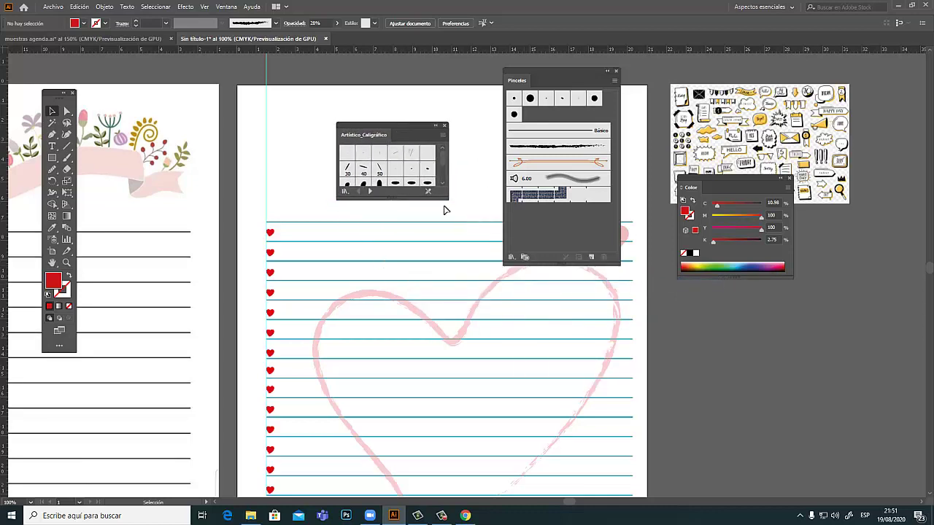
{"action": "left_click_drag", "start_coordinate": [444, 195], "coordinate": [458, 289]}
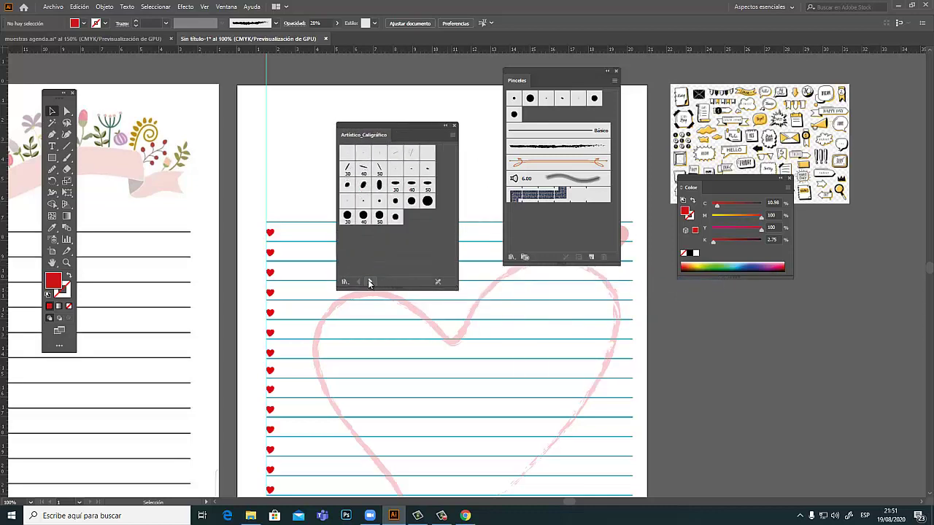
Step through the brush libraries until Decorativo_Titulares y sellos appears.
{"action": "left_click", "coordinate": [369, 281]}
{"action": "left_click", "coordinate": [370, 281]}
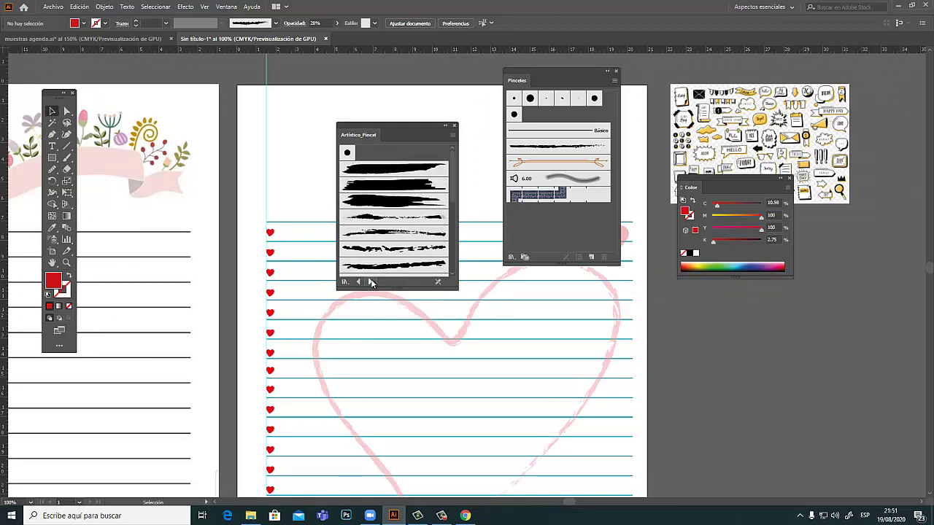
{"action": "left_click", "coordinate": [371, 282]}
{"action": "left_click", "coordinate": [370, 282]}
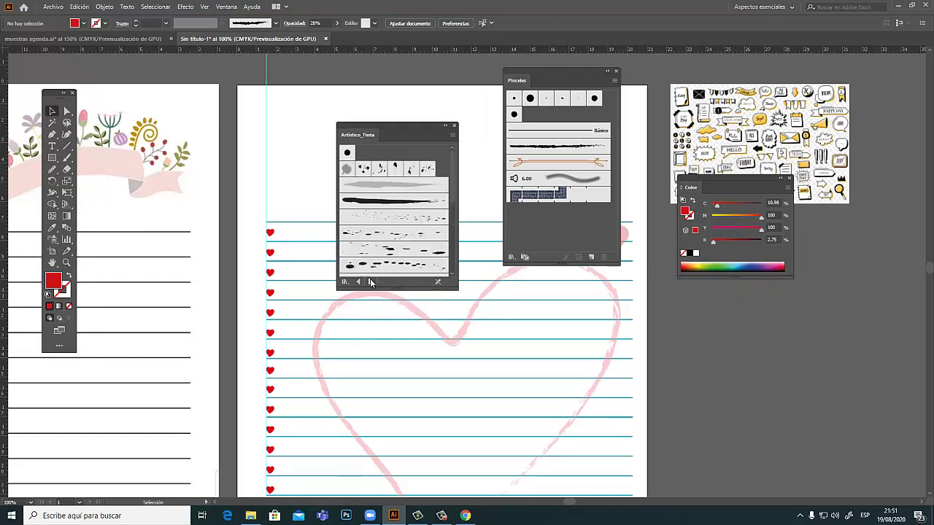
{"action": "left_click", "coordinate": [371, 281]}
{"action": "left_click", "coordinate": [371, 281]}
{"action": "left_click", "coordinate": [370, 282]}
{"action": "left_click", "coordinate": [371, 281]}
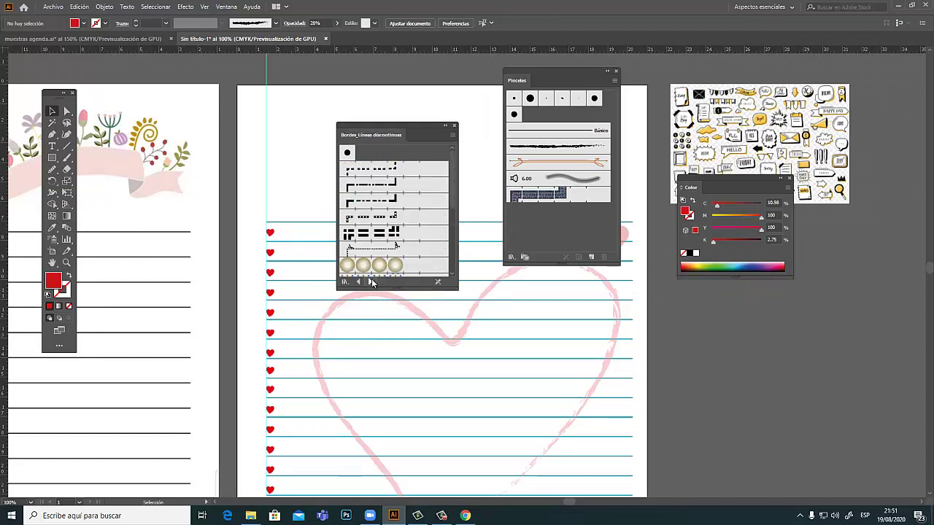
{"action": "left_click", "coordinate": [371, 282]}
{"action": "left_click", "coordinate": [371, 281]}
{"action": "left_click", "coordinate": [371, 282]}
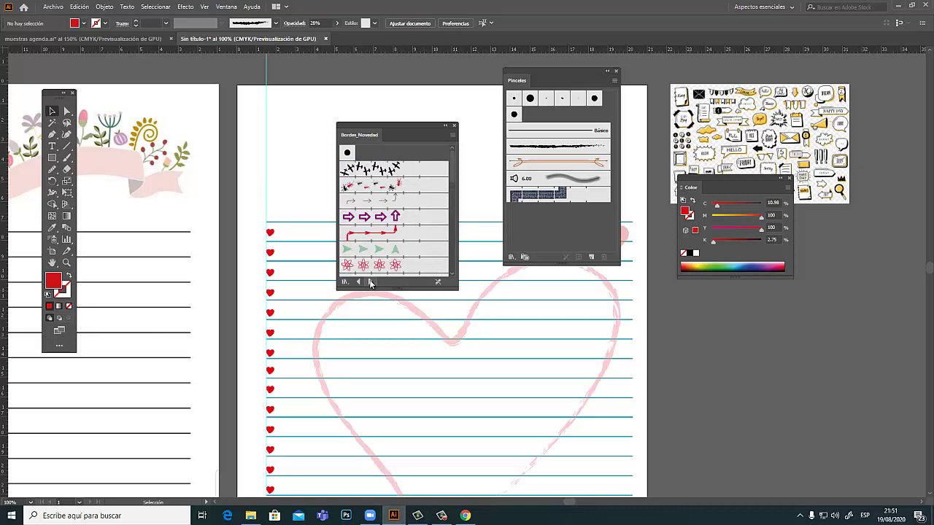
{"action": "left_click", "coordinate": [371, 282]}
{"action": "left_click", "coordinate": [370, 281]}
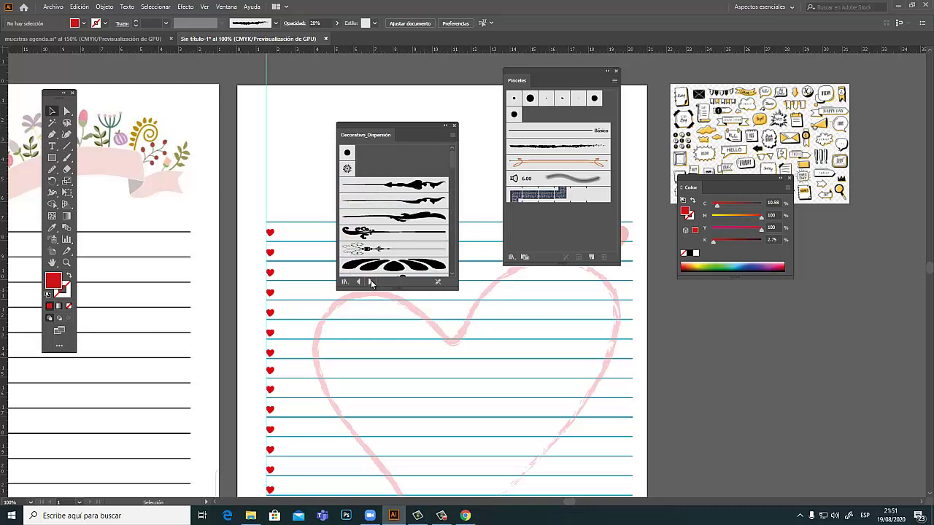
{"action": "left_click", "coordinate": [370, 281]}
{"action": "left_click", "coordinate": [370, 282]}
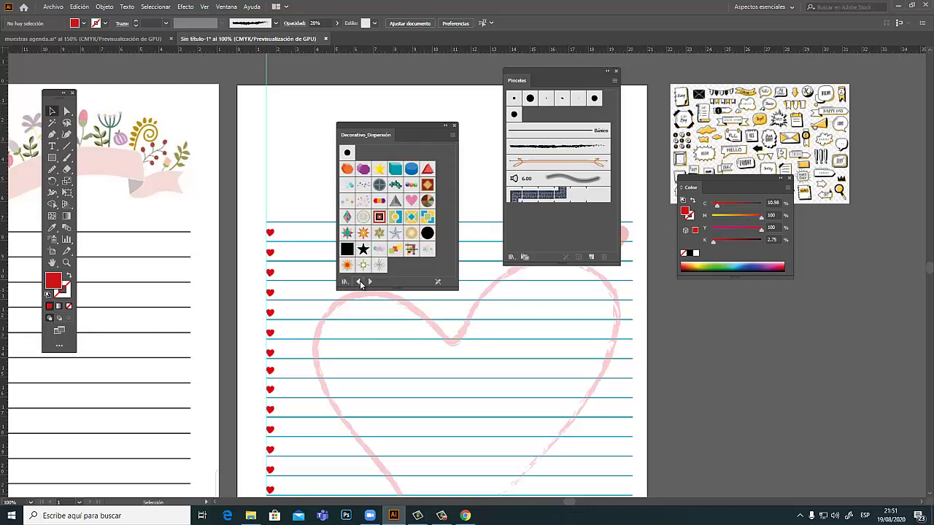
{"action": "left_click", "coordinate": [358, 281]}
{"action": "left_click", "coordinate": [370, 282]}
{"action": "left_click", "coordinate": [370, 281]}
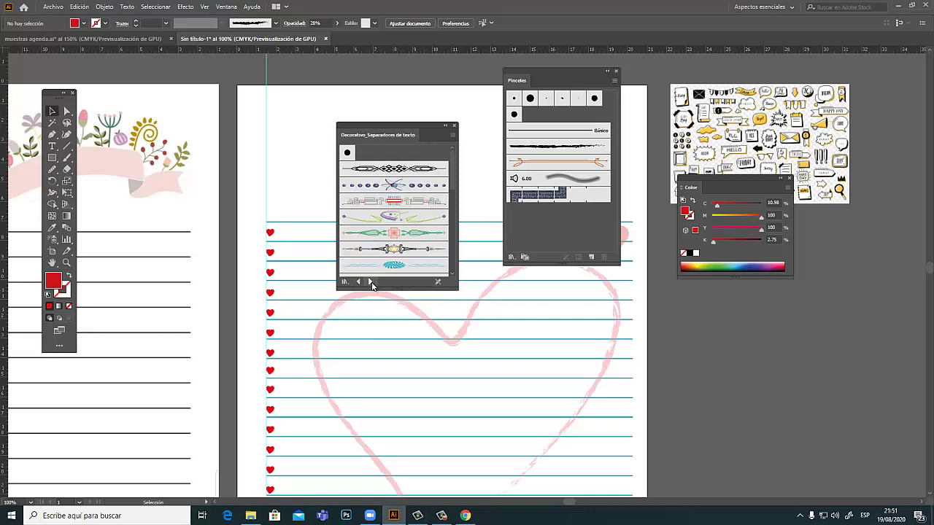
{"action": "left_click", "coordinate": [370, 282]}
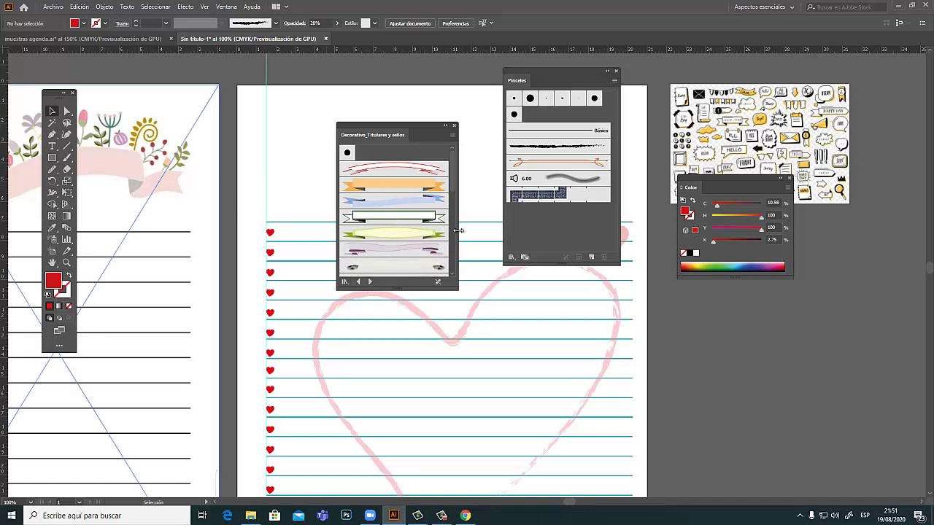
Drag the lilac ribbon banner onto the page, above the heart-marked lines, then deselect.
{"action": "scroll", "coordinate": [453, 194], "scroll_direction": "down", "scroll_amount": 1}
{"action": "left_click_drag", "start_coordinate": [453, 194], "coordinate": [444, 271]}
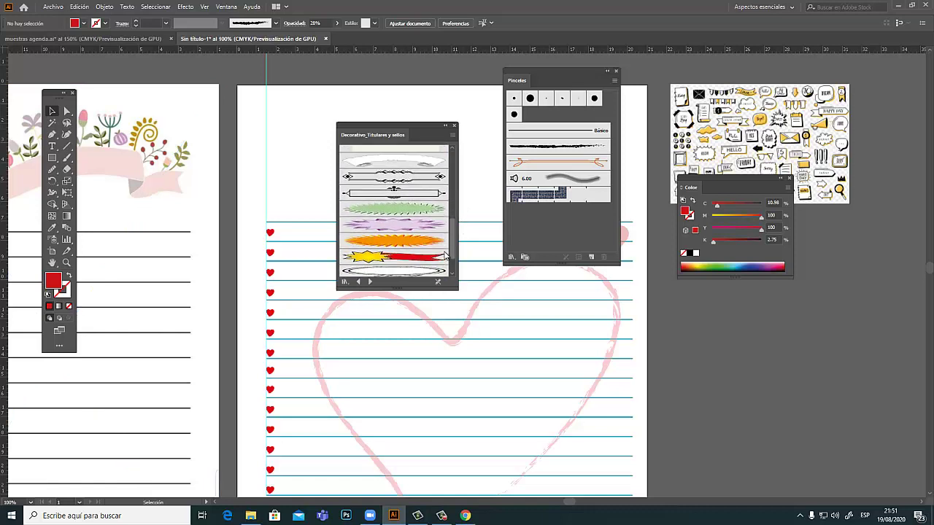
{"action": "scroll", "coordinate": [443, 262], "scroll_direction": "up", "scroll_amount": 10}
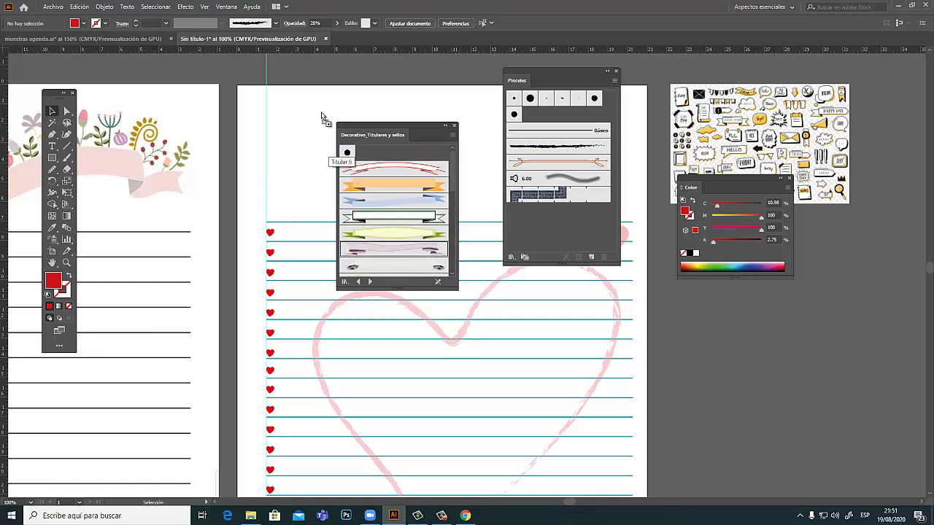
{"action": "left_click_drag", "start_coordinate": [408, 255], "coordinate": [321, 112]}
{"action": "left_click", "coordinate": [452, 125]}
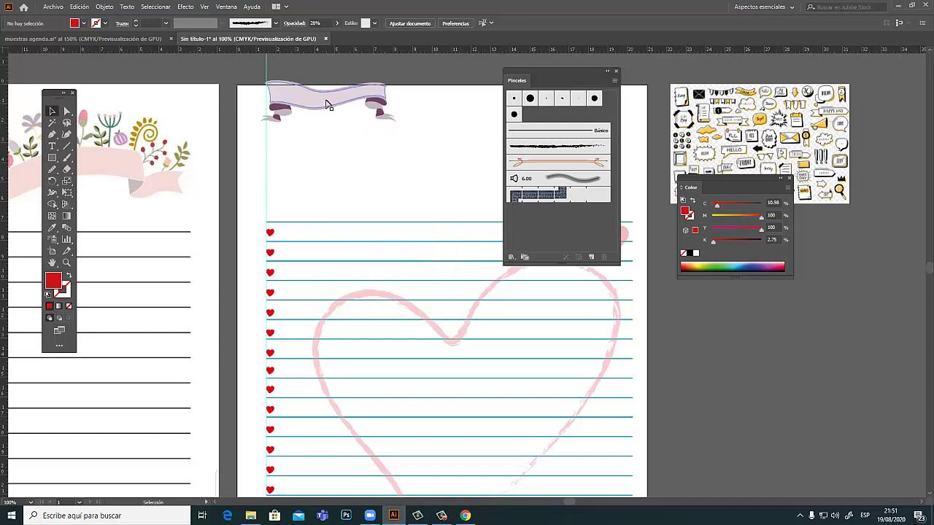
{"action": "mouse_move", "coordinate": [394, 110]}
{"action": "left_mouse_down"}
{"action": "mouse_move", "coordinate": [430, 175]}
{"action": "mouse_move", "coordinate": [381, 211]}
{"action": "mouse_move", "coordinate": [391, 199]}
{"action": "mouse_move", "coordinate": [503, 162]}
{"action": "left_mouse_up"}
{"action": "left_click_drag", "start_coordinate": [419, 204], "coordinate": [432, 212]}
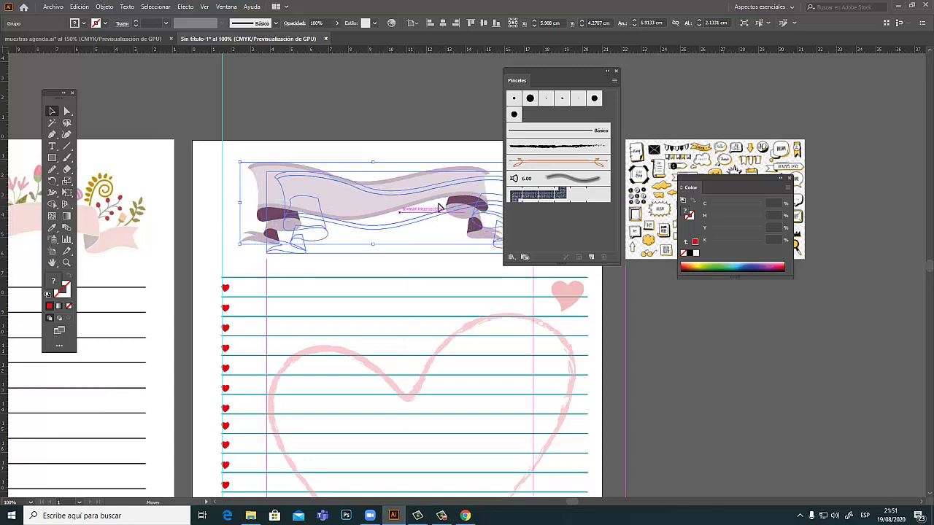
{"action": "left_click_drag", "start_coordinate": [428, 256], "coordinate": [388, 270]}
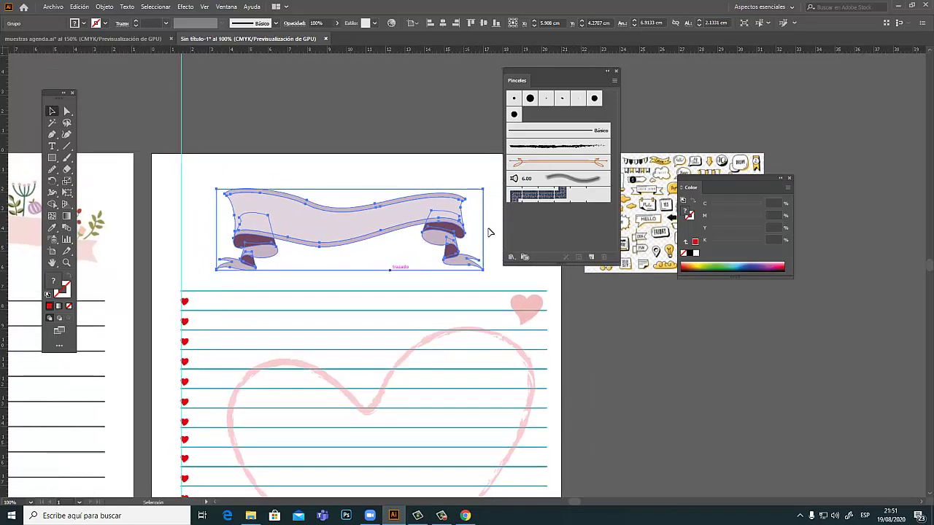
{"action": "key", "text": "ctrl+shift+a"}
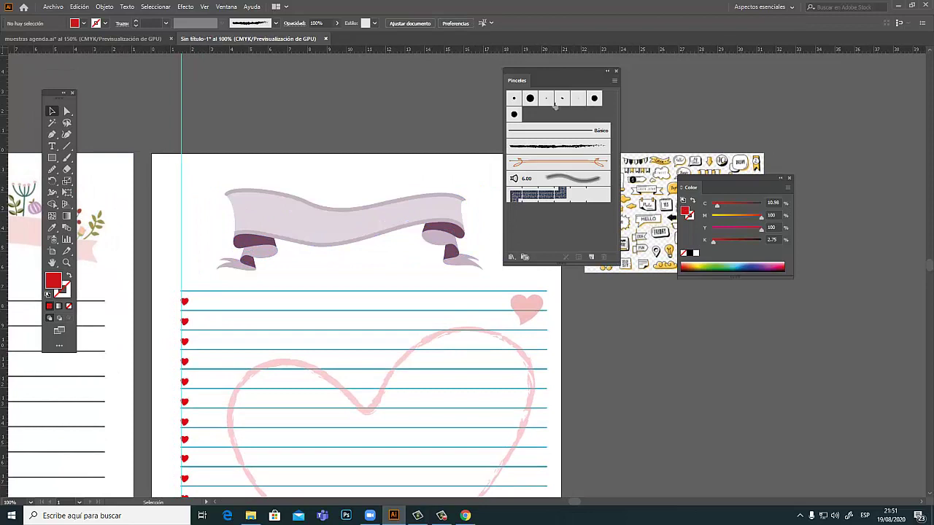
Reopen the Decorativo_Titulares y sellos brush library, placed away from the page.
{"action": "left_click_drag", "start_coordinate": [554, 74], "coordinate": [718, 80]}
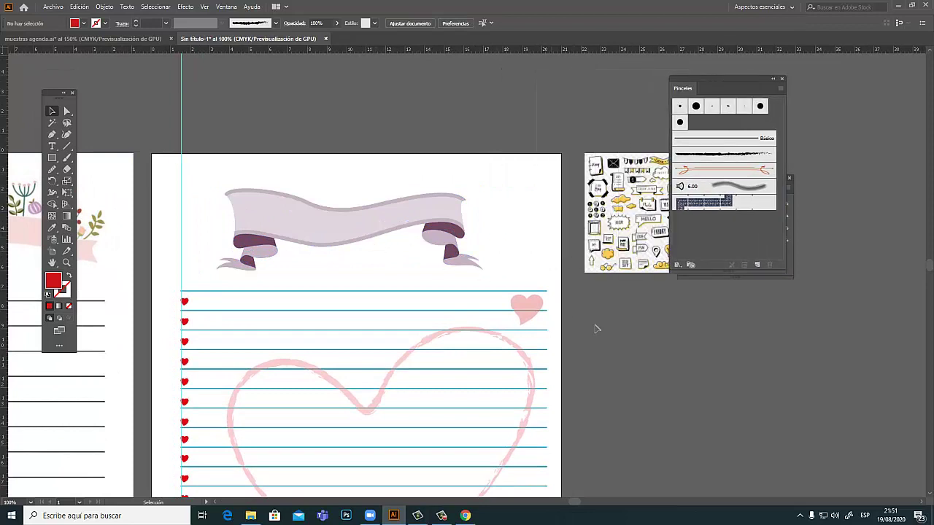
{"action": "left_click", "coordinate": [678, 266]}
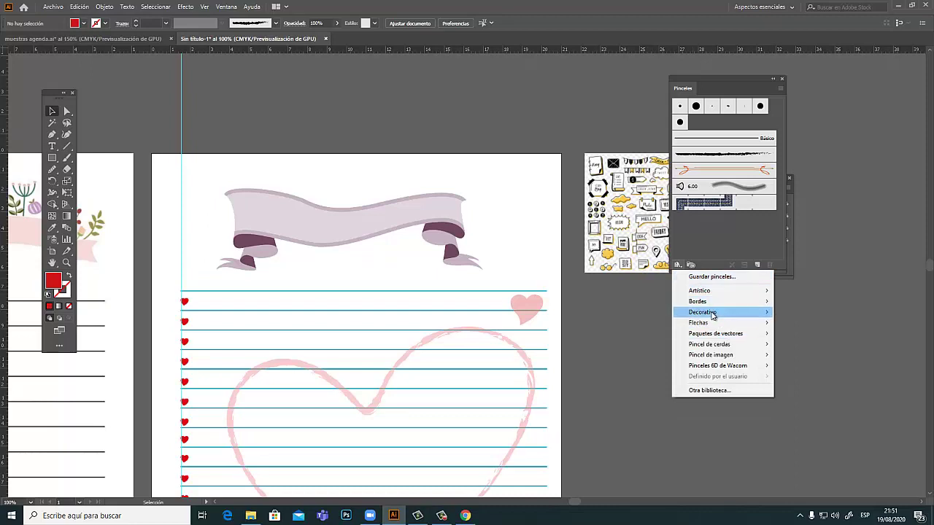
{"action": "mouse_move", "coordinate": [702, 312]}
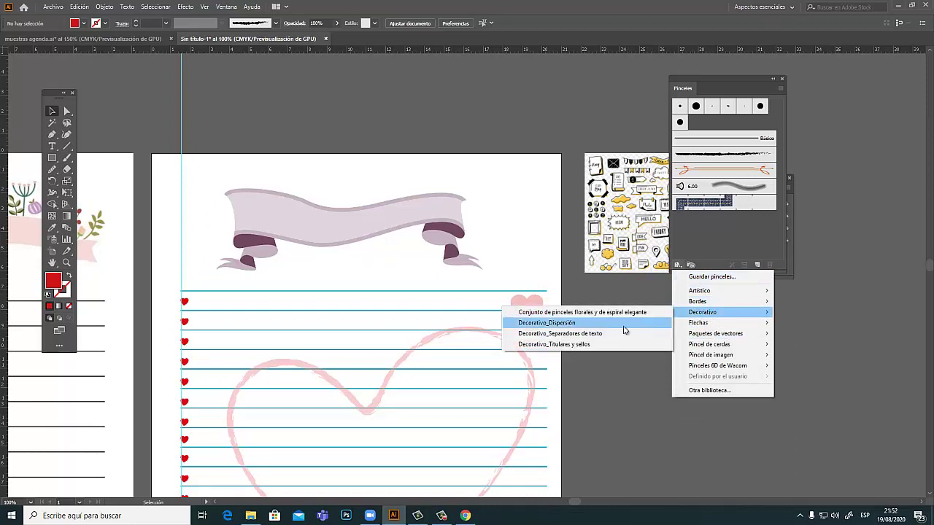
{"action": "left_click", "coordinate": [590, 335]}
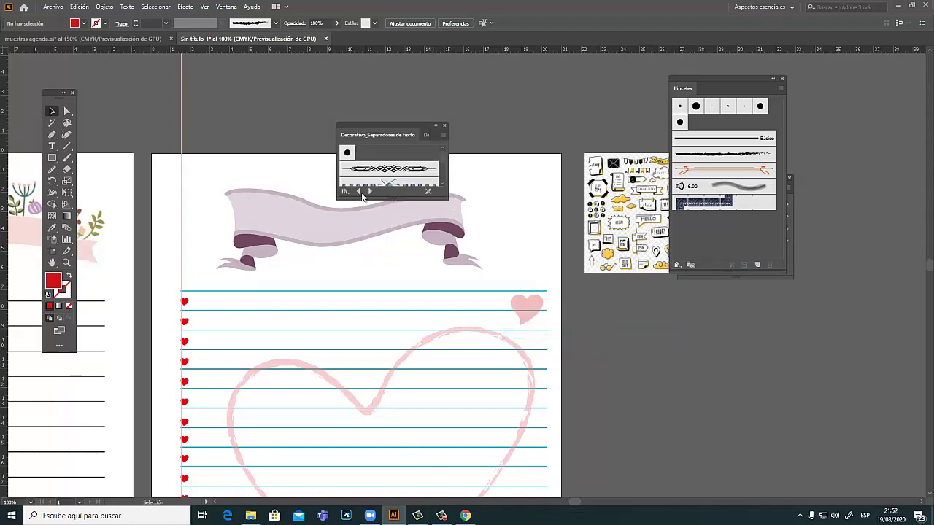
{"action": "left_click", "coordinate": [370, 191]}
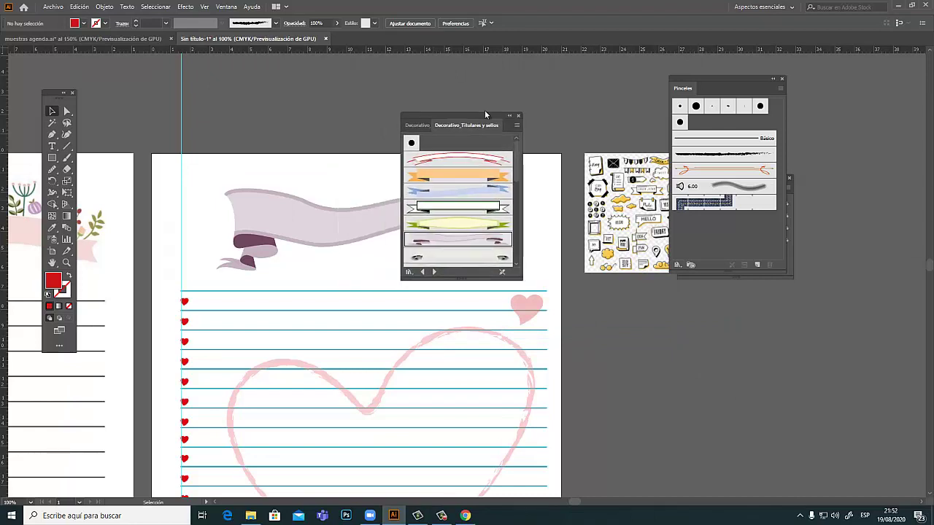
{"action": "left_click_drag", "start_coordinate": [409, 129], "coordinate": [551, 81]}
Delete the extra banner copy dropped above the page.
{"action": "left_click_drag", "start_coordinate": [535, 207], "coordinate": [346, 102]}
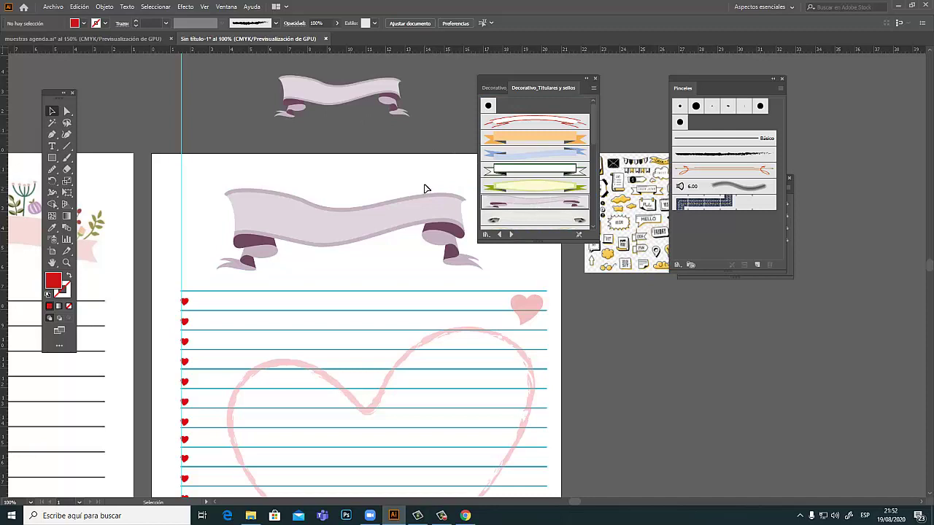
{"action": "left_click", "coordinate": [359, 89]}
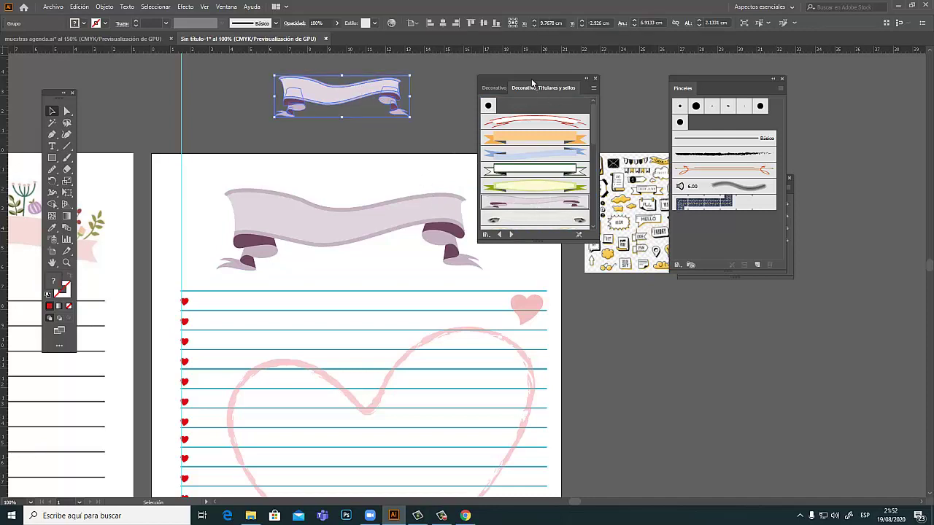
{"action": "left_click_drag", "start_coordinate": [536, 82], "coordinate": [624, 73]}
{"action": "key", "text": "Delete"}
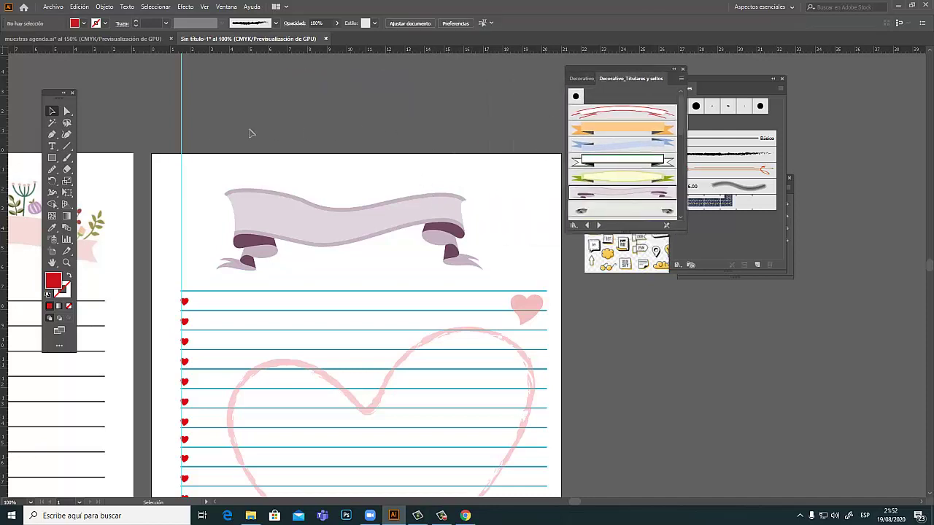
Draw a closed, curved red leaf-like shape with the Pen tool above the page.
{"action": "left_click", "coordinate": [52, 134]}
{"action": "mouse_move", "coordinate": [219, 152]}
{"action": "left_mouse_down"}
{"action": "mouse_move", "coordinate": [438, 133]}
{"action": "mouse_move", "coordinate": [192, 161]}
{"action": "left_mouse_up"}
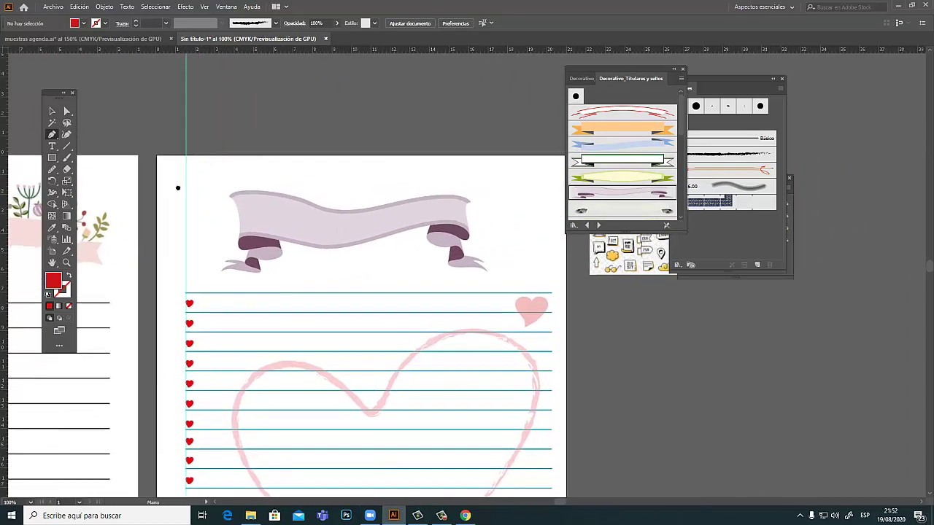
{"action": "left_click_drag", "start_coordinate": [276, 113], "coordinate": [211, 115]}
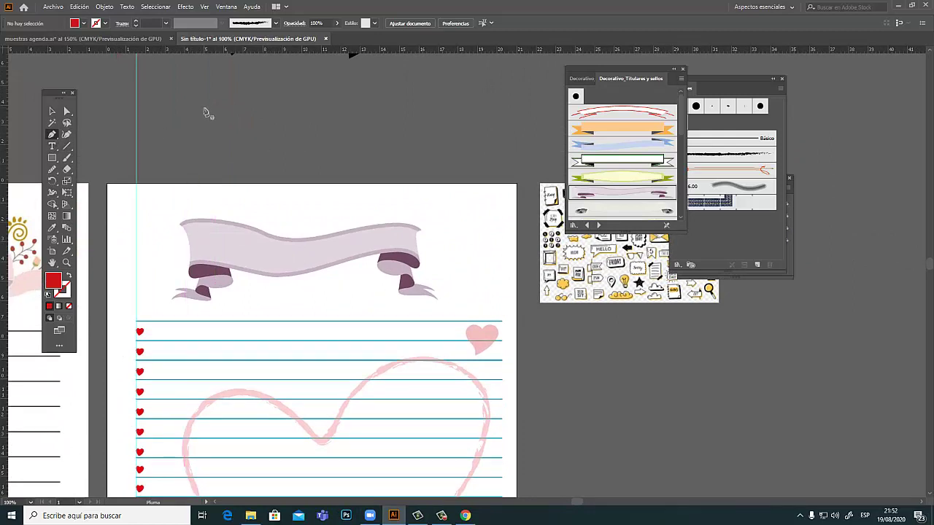
{"action": "mouse_move", "coordinate": [205, 108]}
{"action": "left_mouse_down"}
{"action": "mouse_move", "coordinate": [260, 104]}
{"action": "mouse_move", "coordinate": [228, 141]}
{"action": "left_mouse_up"}
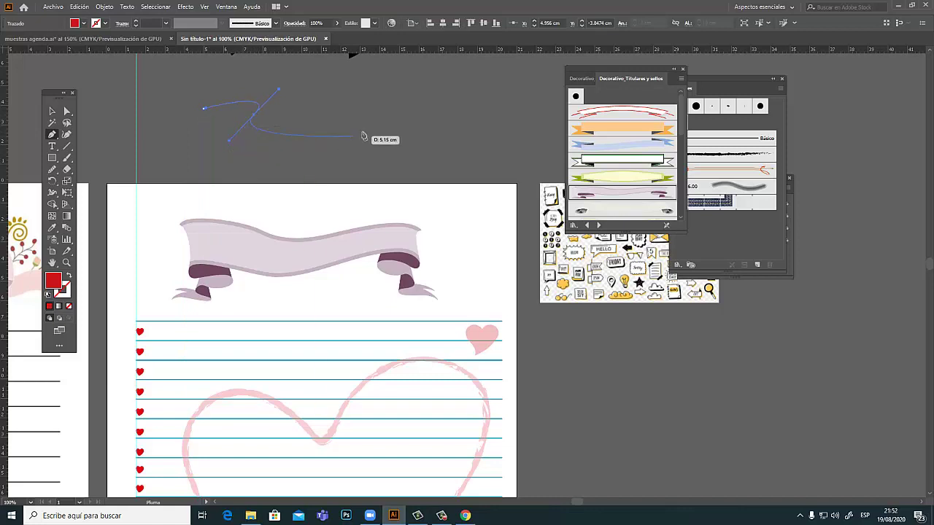
{"action": "mouse_move", "coordinate": [376, 119]}
{"action": "left_mouse_down"}
{"action": "mouse_move", "coordinate": [426, 99]}
{"action": "mouse_move", "coordinate": [467, 105]}
{"action": "mouse_move", "coordinate": [479, 95]}
{"action": "mouse_move", "coordinate": [472, 75]}
{"action": "left_mouse_up"}
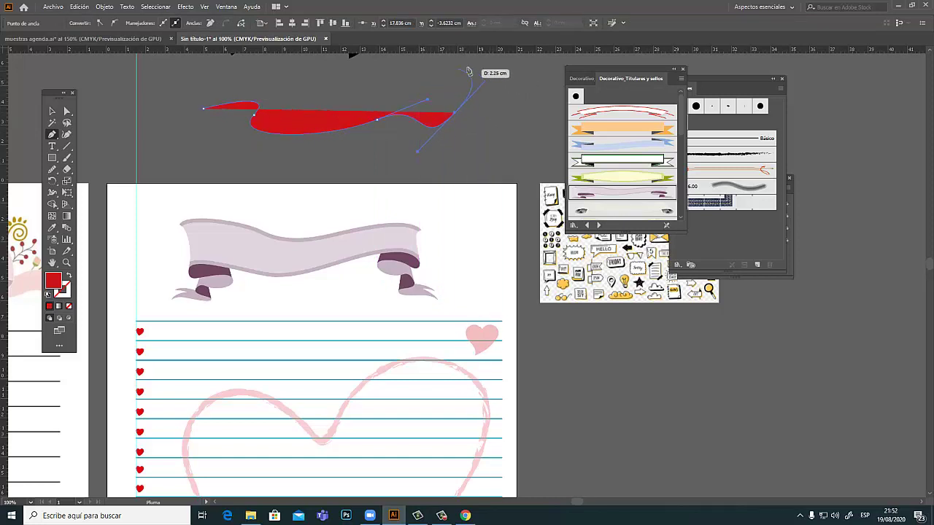
{"action": "mouse_move", "coordinate": [472, 75]}
{"action": "left_mouse_down"}
{"action": "mouse_move", "coordinate": [484, 67]}
{"action": "mouse_move", "coordinate": [423, 76]}
{"action": "left_mouse_up"}
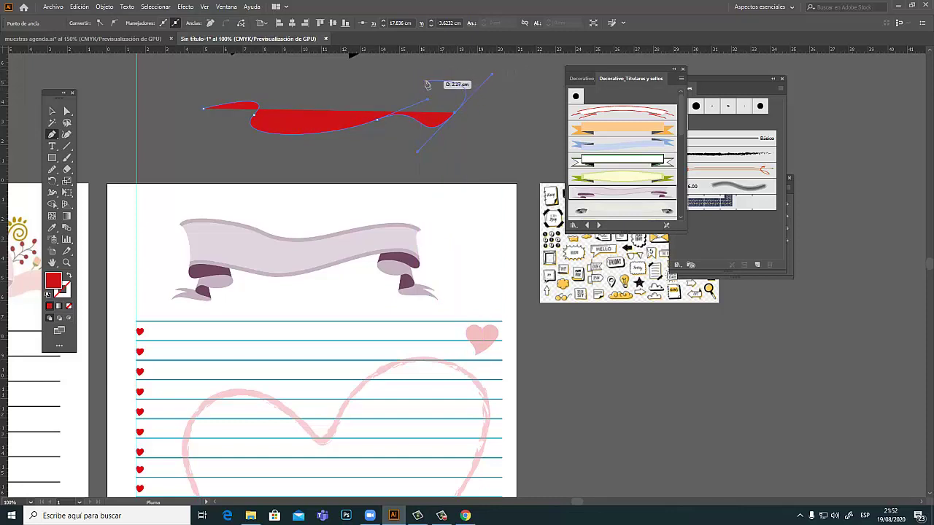
{"action": "left_click_drag", "start_coordinate": [423, 75], "coordinate": [380, 152]}
{"action": "left_click_drag", "start_coordinate": [204, 108], "coordinate": [250, 93]}
{"action": "key", "text": "v"}
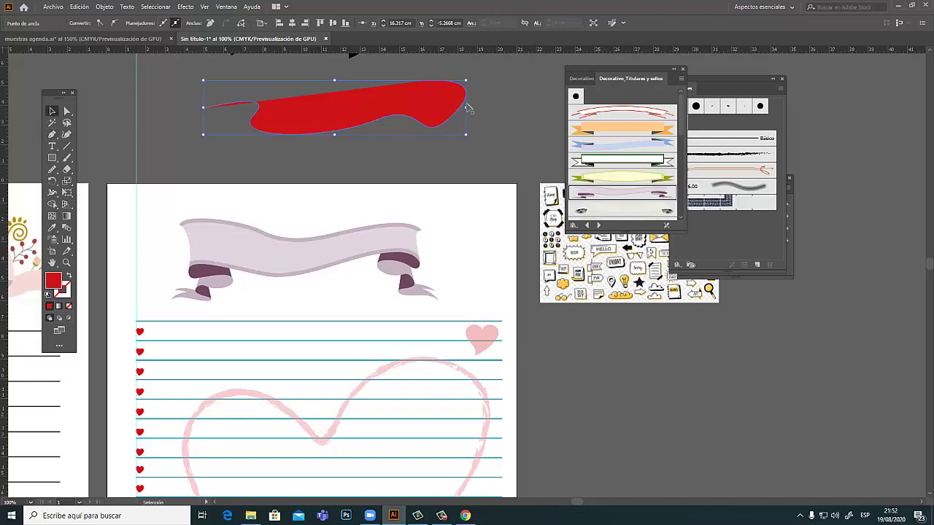
{"action": "left_click", "coordinate": [451, 115]}
Give the wavy shape a red stroke and no fill.
{"action": "left_click", "coordinate": [450, 116]}
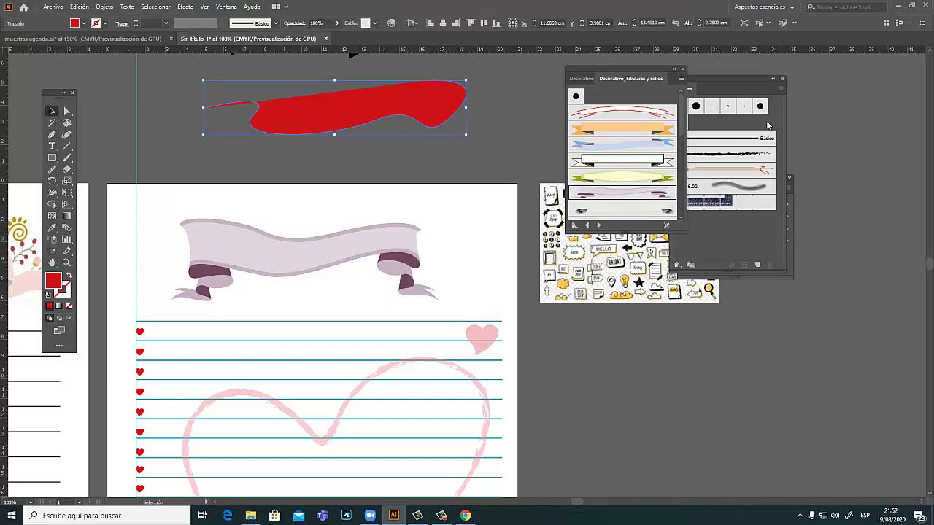
{"action": "left_click_drag", "start_coordinate": [718, 78], "coordinate": [844, 71]}
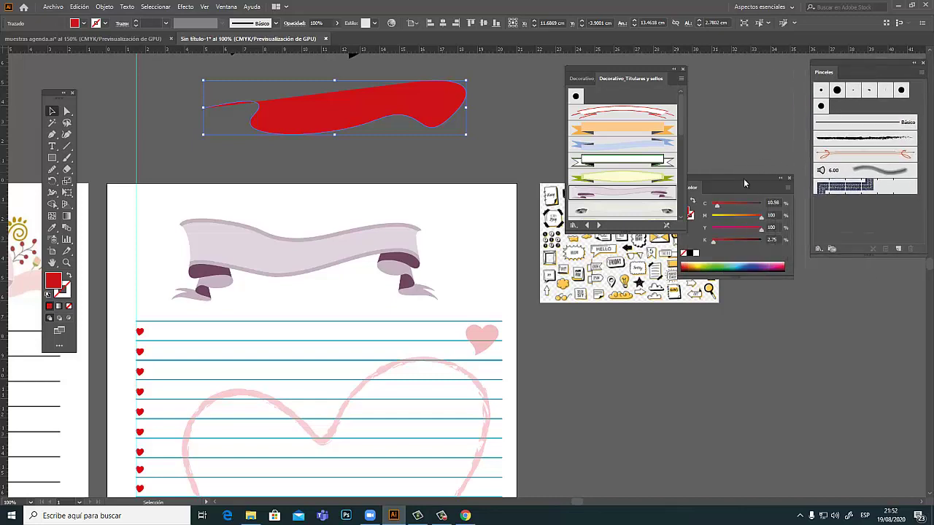
{"action": "mouse_move", "coordinate": [742, 175]}
{"action": "left_mouse_down"}
{"action": "mouse_move", "coordinate": [754, 151]}
{"action": "mouse_move", "coordinate": [759, 69]}
{"action": "left_mouse_up"}
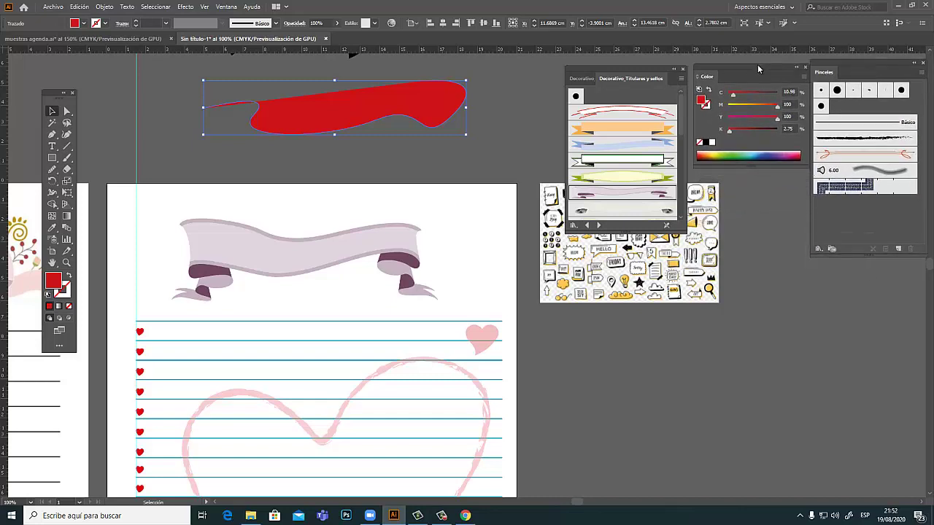
{"action": "left_click", "coordinate": [707, 108]}
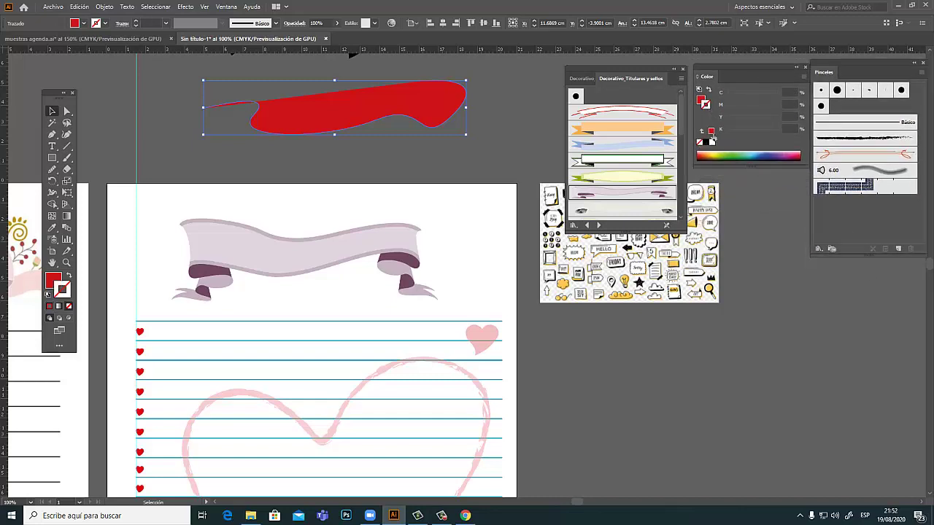
{"action": "left_click", "coordinate": [711, 132]}
{"action": "left_click", "coordinate": [702, 102]}
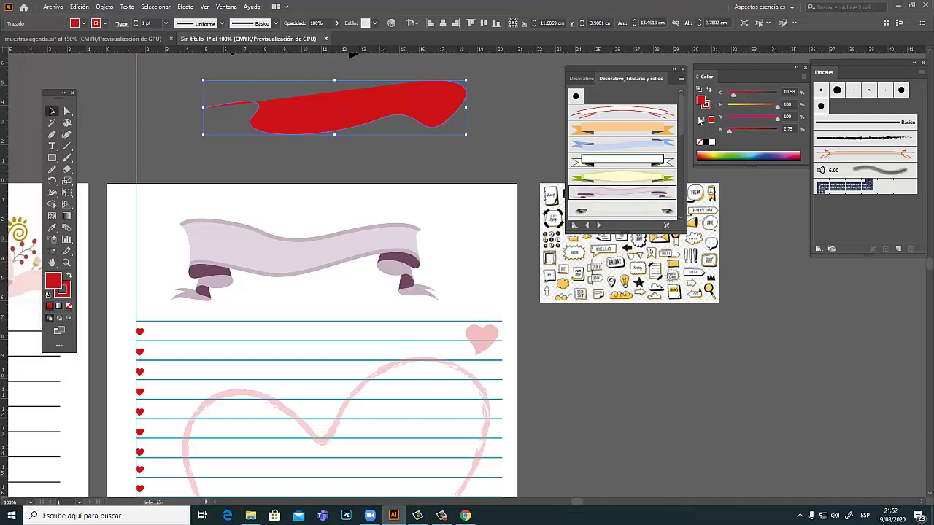
{"action": "left_click", "coordinate": [699, 142]}
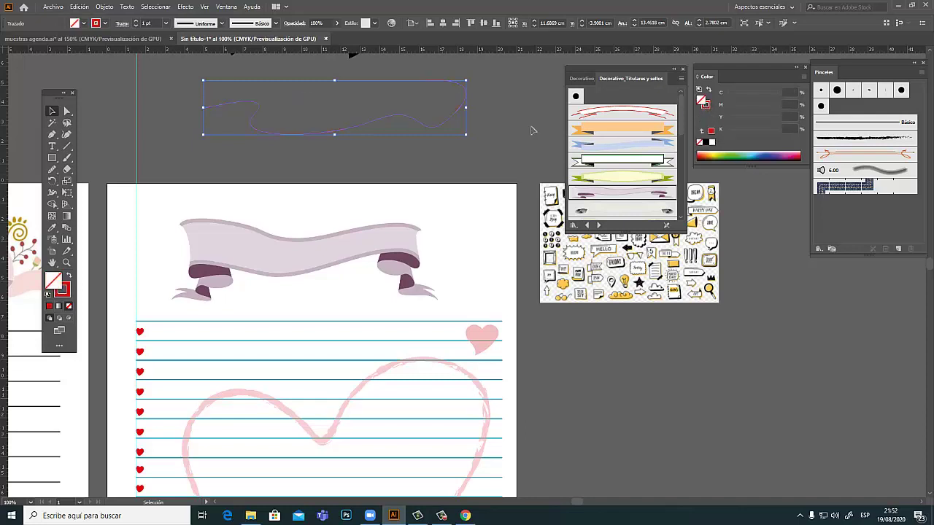
Preview the red-white, orange, blue, white, green-yellow and pink-purple banner brushes on the path.
{"action": "left_click", "coordinate": [495, 84]}
{"action": "left_click", "coordinate": [433, 135]}
{"action": "left_click", "coordinate": [620, 113]}
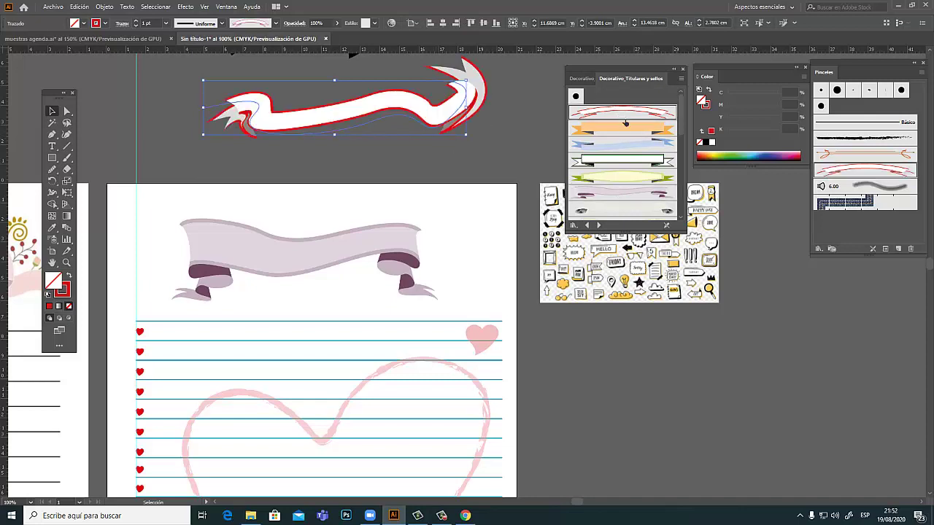
{"action": "left_click", "coordinate": [626, 135]}
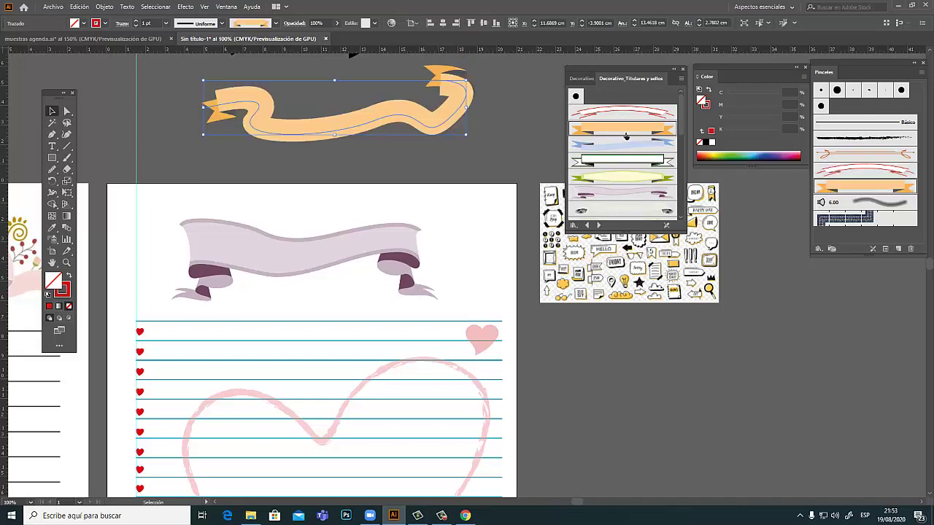
{"action": "left_click", "coordinate": [624, 149]}
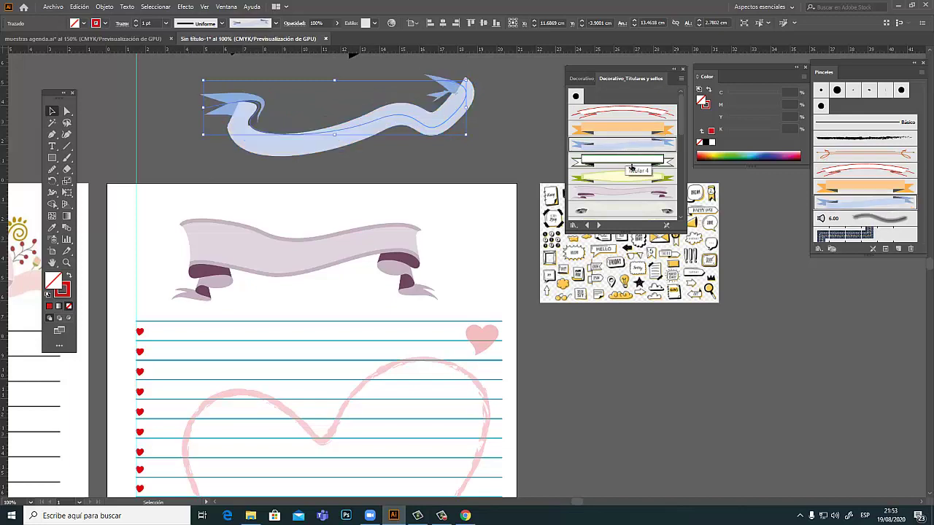
{"action": "left_click", "coordinate": [628, 162]}
{"action": "left_click", "coordinate": [632, 179]}
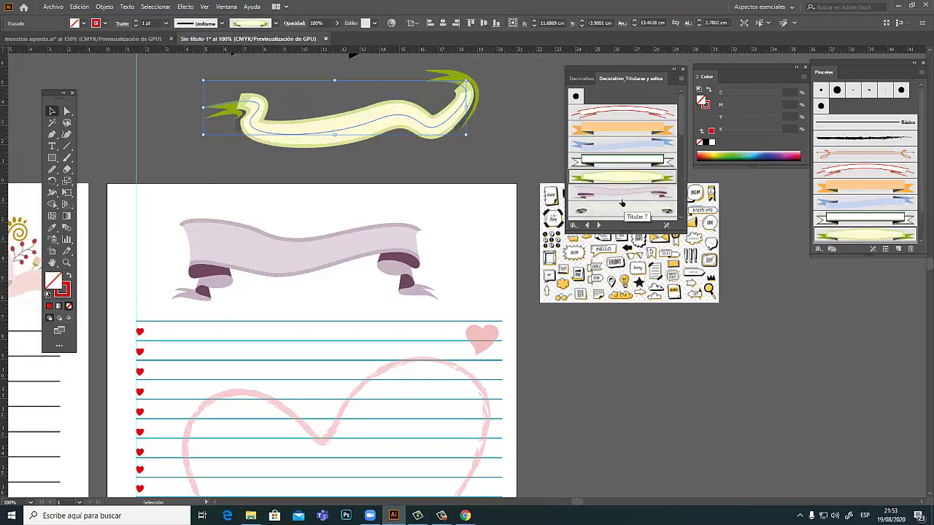
{"action": "left_click", "coordinate": [621, 198]}
Delete the trial banner path above the page.
{"action": "left_click", "coordinate": [531, 134]}
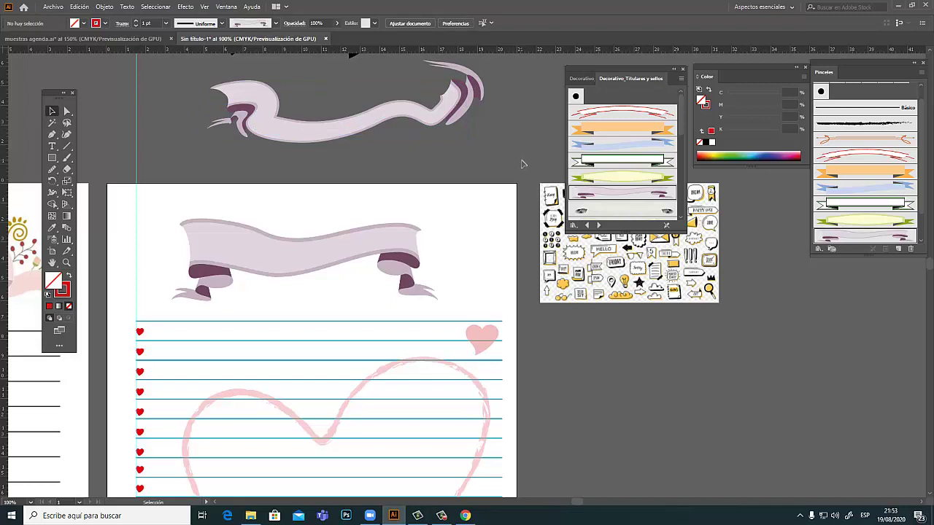
{"action": "left_click", "coordinate": [461, 127]}
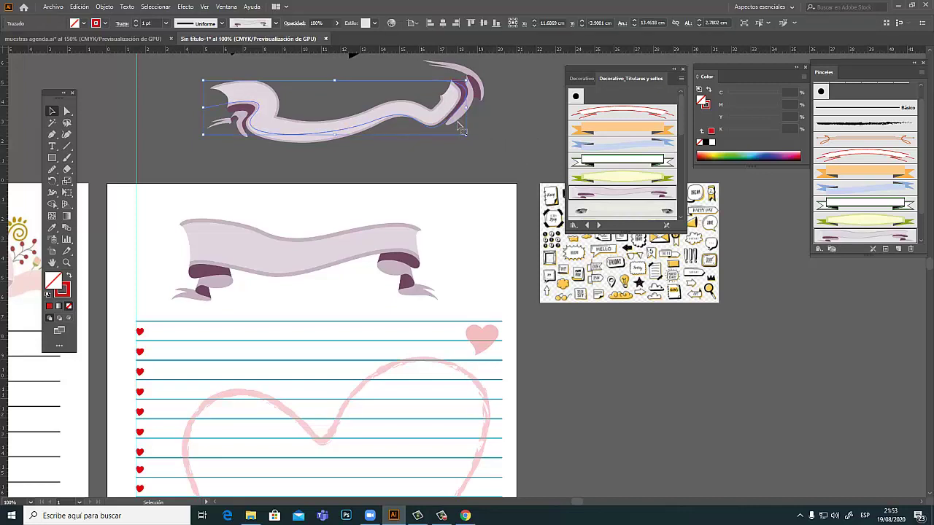
{"action": "key", "text": "Delete"}
Draw a two-anchor arc above the page with the Pen tool and select it.
{"action": "left_click", "coordinate": [52, 134]}
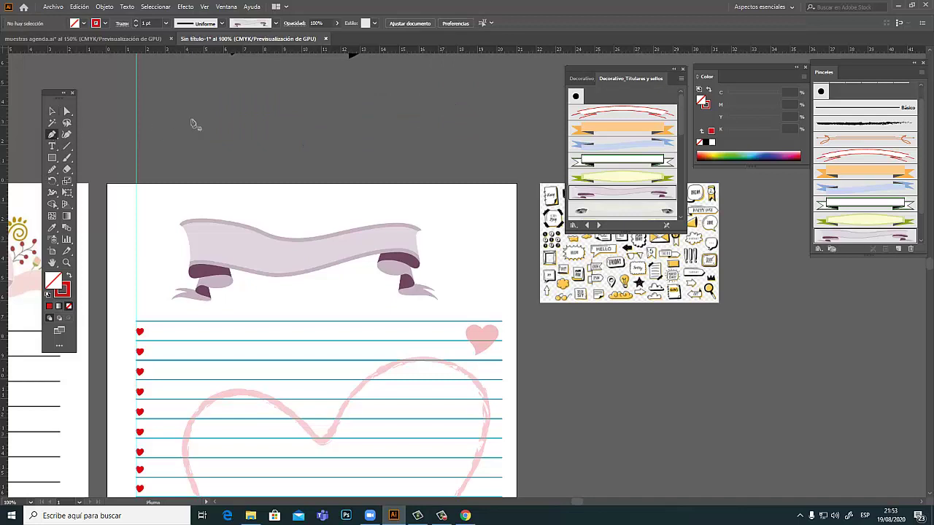
{"action": "left_click", "coordinate": [172, 135]}
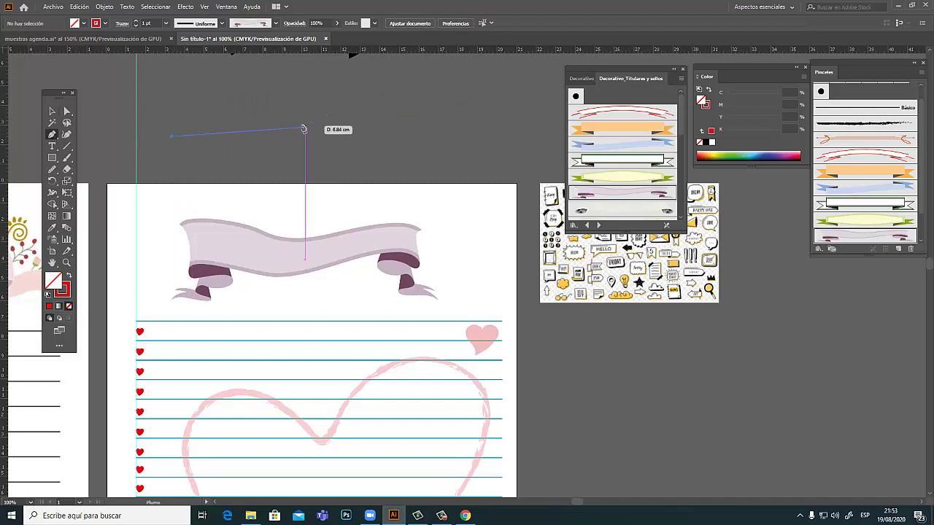
{"action": "left_click_drag", "start_coordinate": [410, 125], "coordinate": [568, 191]}
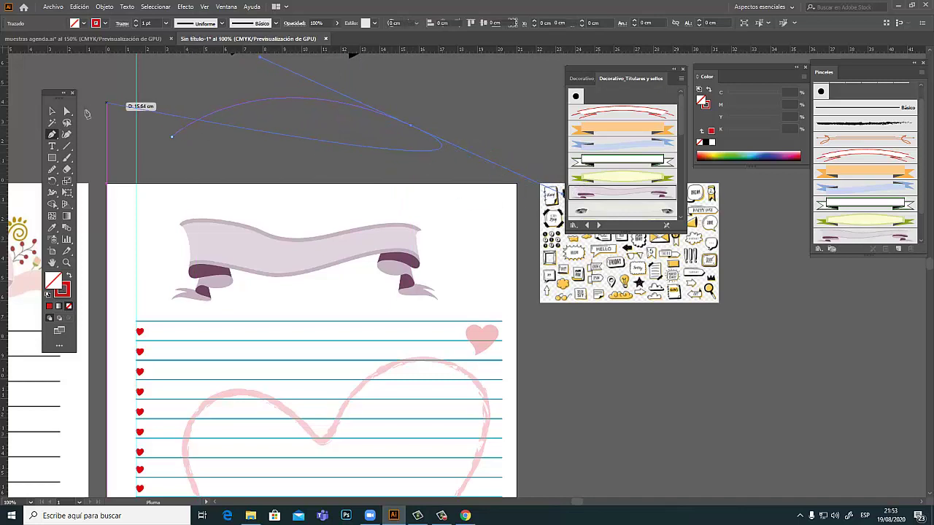
{"action": "left_click", "coordinate": [59, 113]}
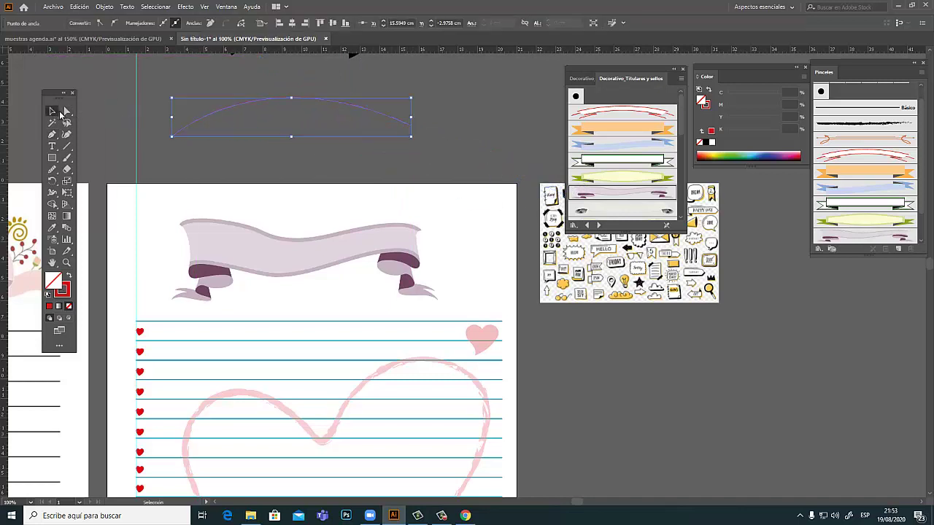
{"action": "left_click", "coordinate": [250, 79]}
{"action": "left_click", "coordinate": [358, 110]}
Try the purple and white-green banner brushes on the arc, settling on orange.
{"action": "left_click", "coordinate": [628, 195]}
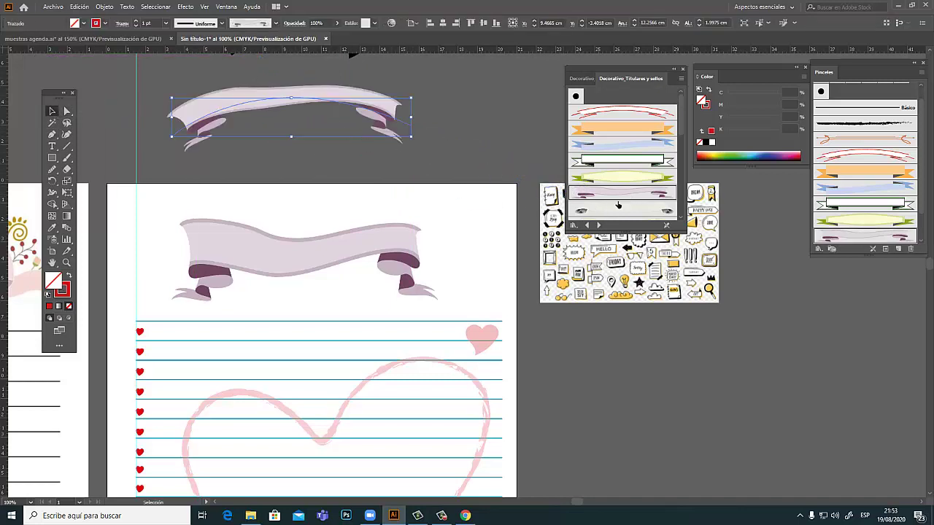
{"action": "left_click", "coordinate": [633, 162]}
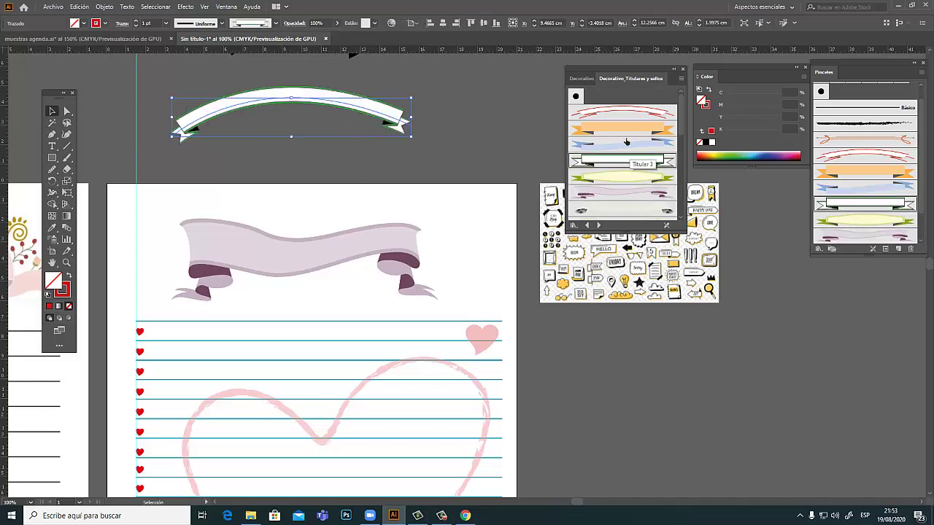
{"action": "left_click", "coordinate": [622, 131]}
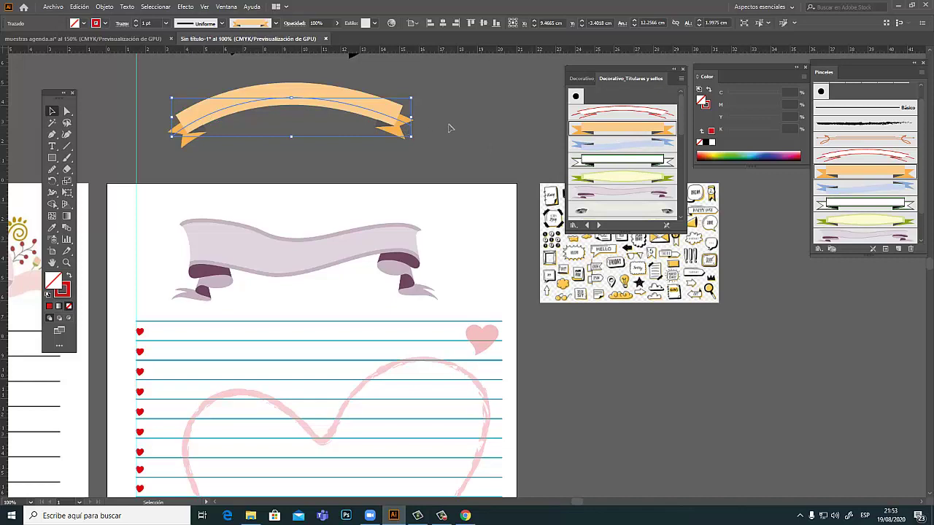
Delete the purple ribbon from the page.
{"action": "left_click", "coordinate": [476, 143]}
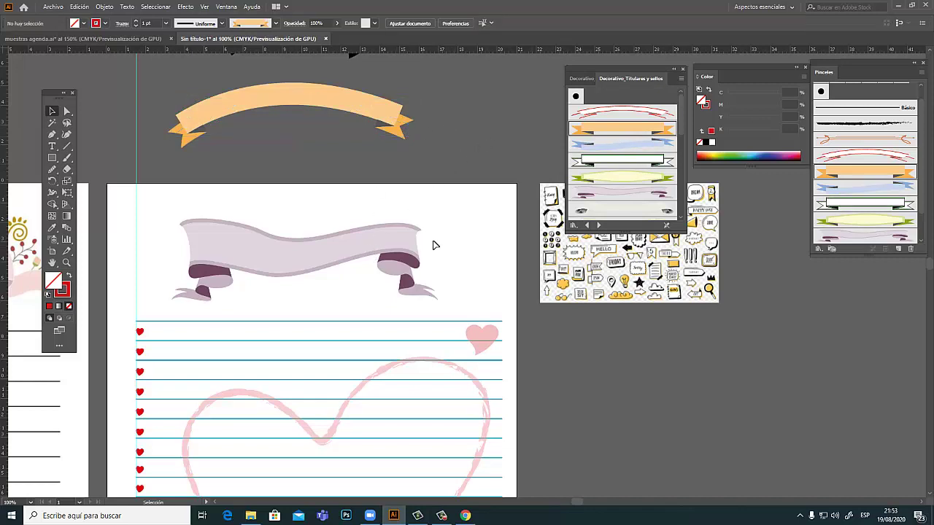
{"action": "left_click", "coordinate": [399, 253]}
{"action": "key", "text": "Delete"}
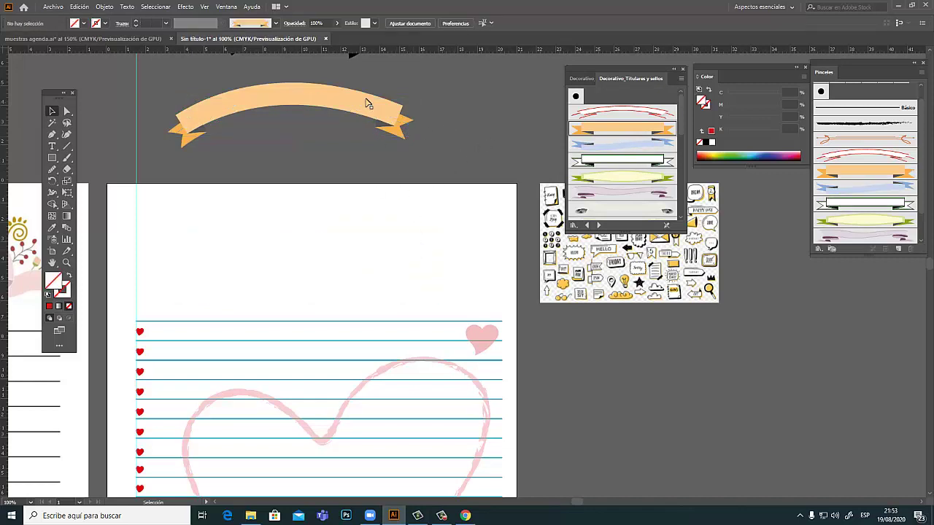
Move the orange arc banner to the top of the page and enlarge it.
{"action": "left_click_drag", "start_coordinate": [356, 102], "coordinate": [344, 258]}
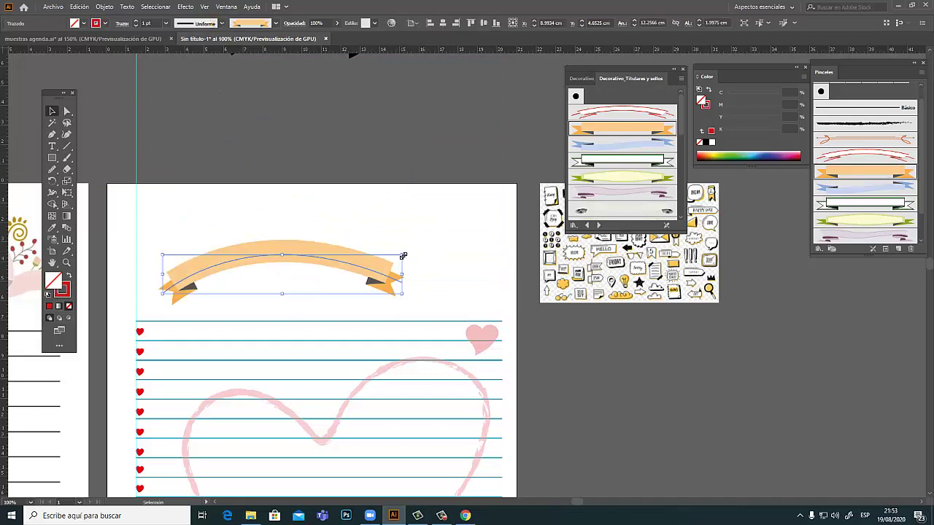
{"action": "mouse_move", "coordinate": [402, 256]}
{"action": "left_mouse_down"}
{"action": "mouse_move", "coordinate": [483, 234]}
{"action": "mouse_move", "coordinate": [500, 245]}
{"action": "mouse_move", "coordinate": [483, 245]}
{"action": "left_mouse_up"}
{"action": "left_click", "coordinate": [473, 186]}
{"action": "left_click", "coordinate": [434, 244]}
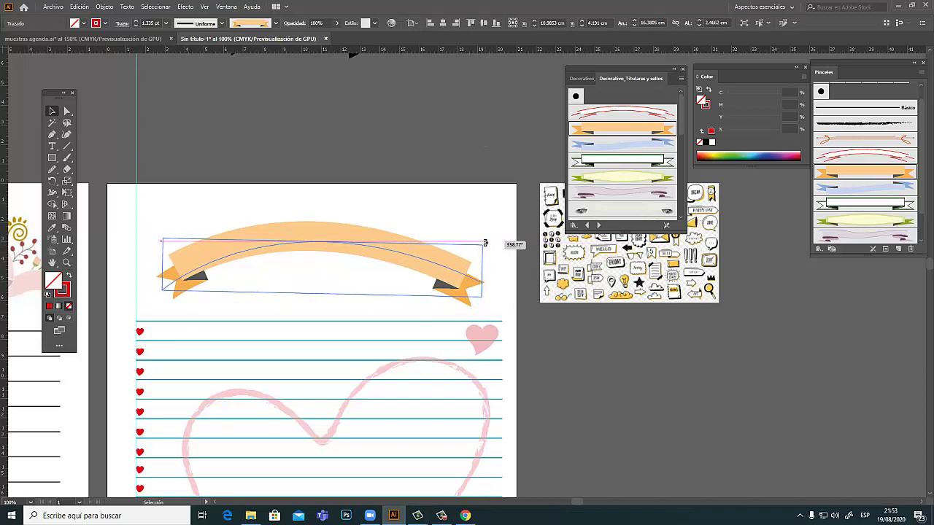
Rotate the orange banner so it sits level, then reselect it.
{"action": "left_click", "coordinate": [487, 250]}
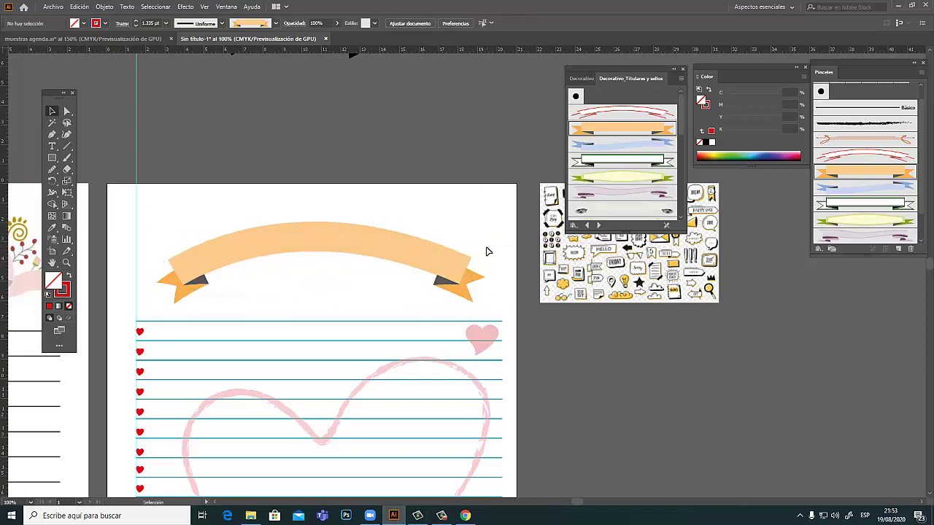
{"action": "left_click", "coordinate": [474, 251]}
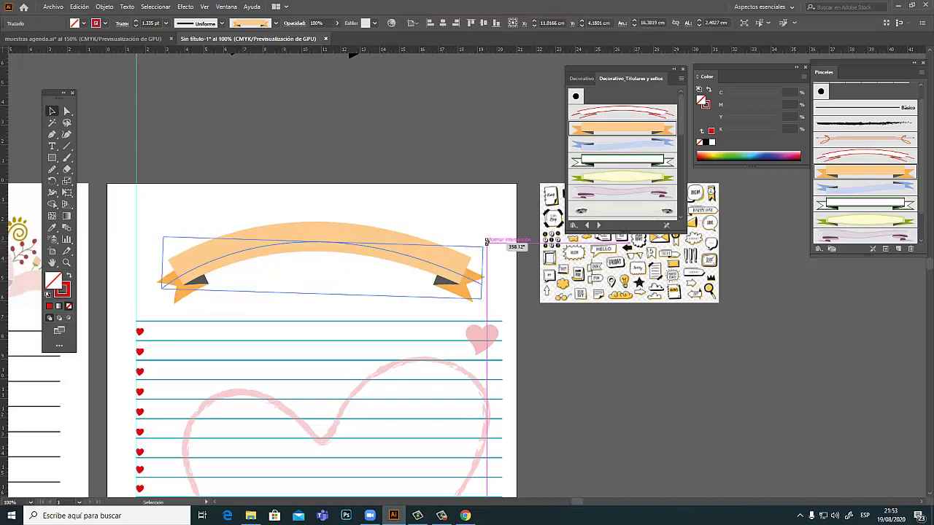
{"action": "left_click_drag", "start_coordinate": [485, 241], "coordinate": [510, 242]}
{"action": "left_click", "coordinate": [474, 168]}
{"action": "scroll", "coordinate": [443, 161], "scroll_direction": "down", "scroll_amount": 2}
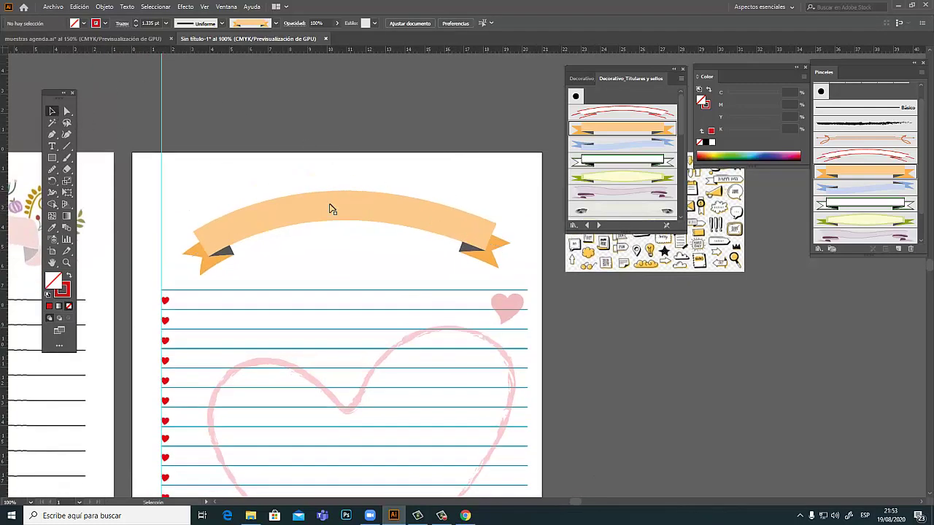
{"action": "left_click", "coordinate": [356, 211]}
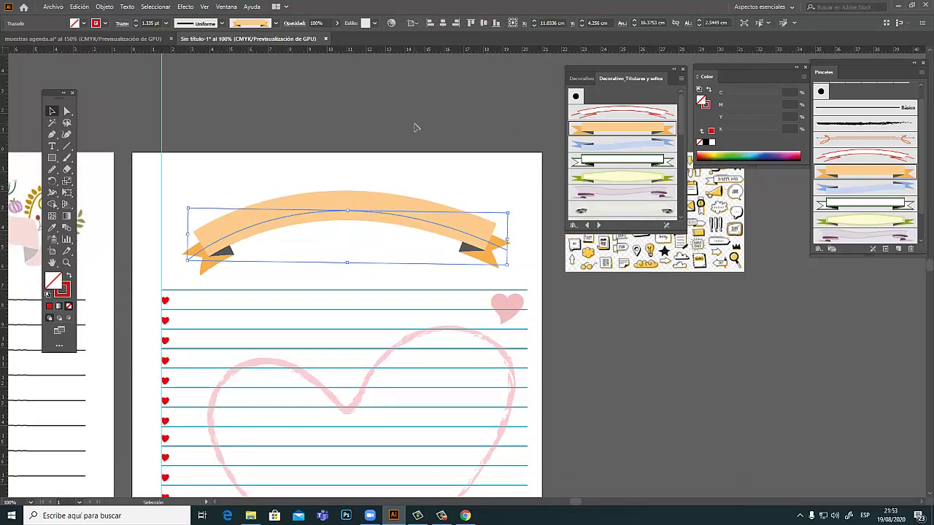
Drop a straight orange banner above the page and recolour its middle band green.
{"action": "left_click_drag", "start_coordinate": [601, 129], "coordinate": [355, 118]}
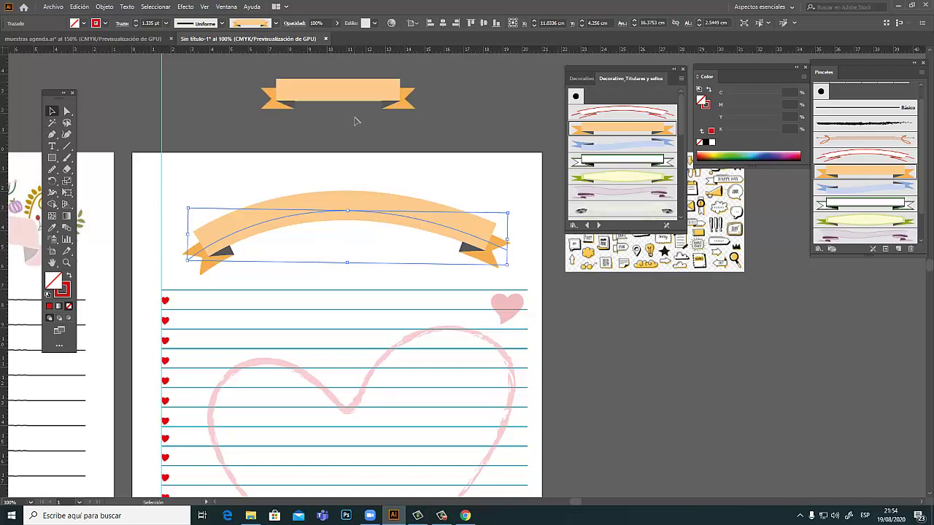
{"action": "left_click", "coordinate": [66, 112]}
{"action": "left_click", "coordinate": [302, 92]}
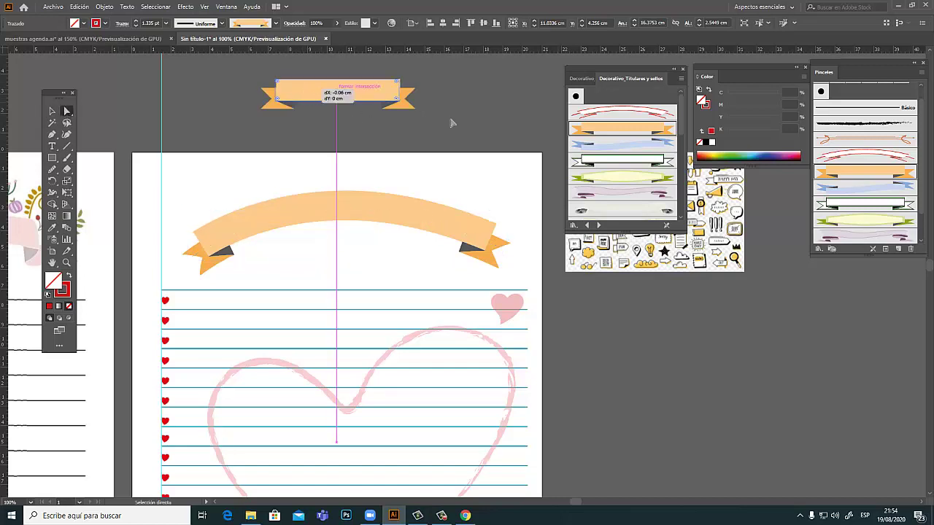
{"action": "left_click", "coordinate": [724, 153]}
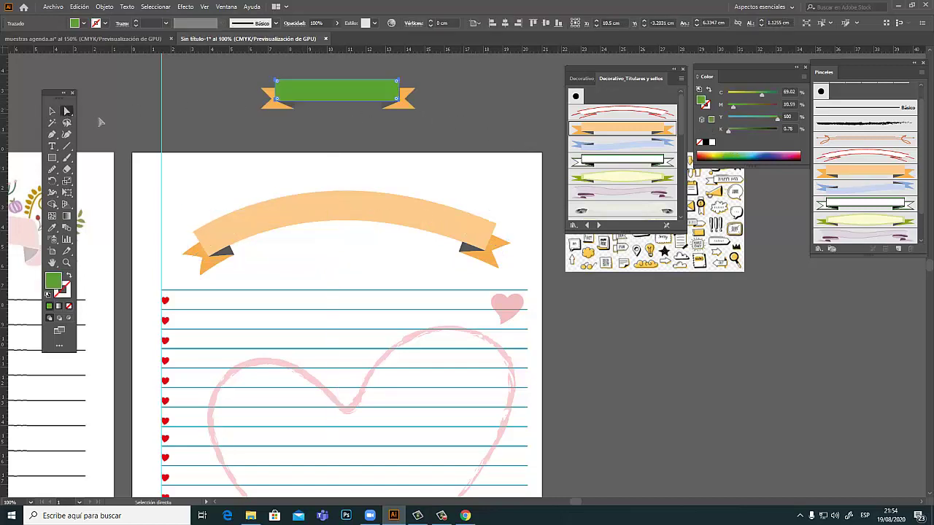
{"action": "left_click", "coordinate": [52, 111]}
{"action": "left_click", "coordinate": [417, 117]}
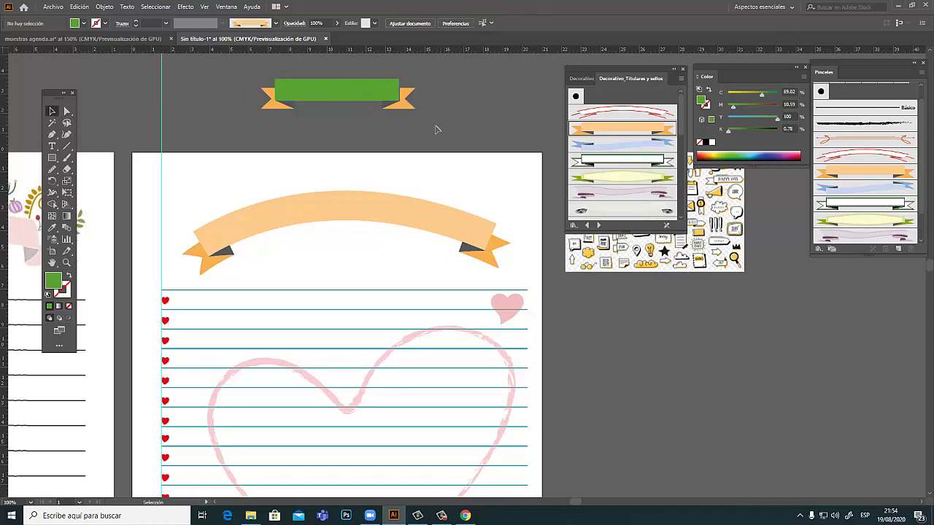
Undo the straight test banner and select the orange arc banner for Object menu commands.
{"action": "key", "text": "ctrl+z"}
{"action": "key", "text": "ctrl+z"}
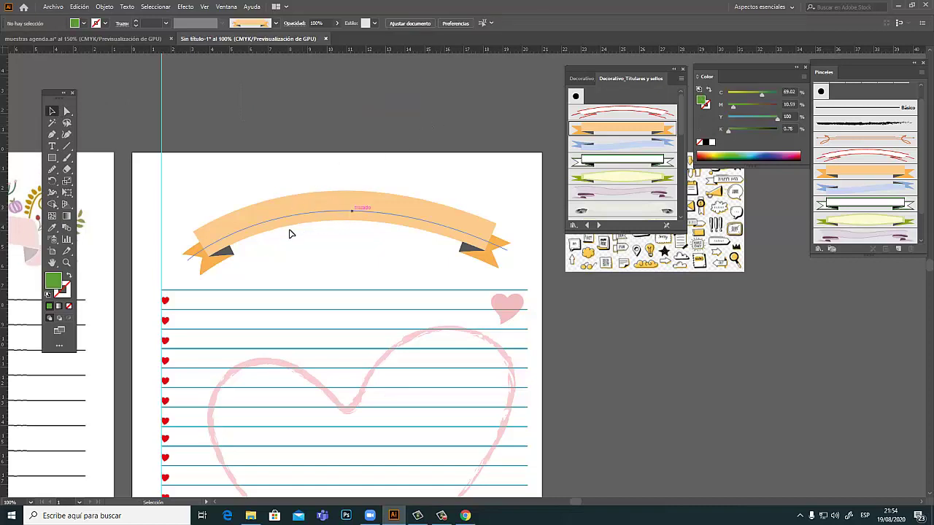
{"action": "left_click", "coordinate": [403, 219]}
{"action": "left_click", "coordinate": [105, 7]}
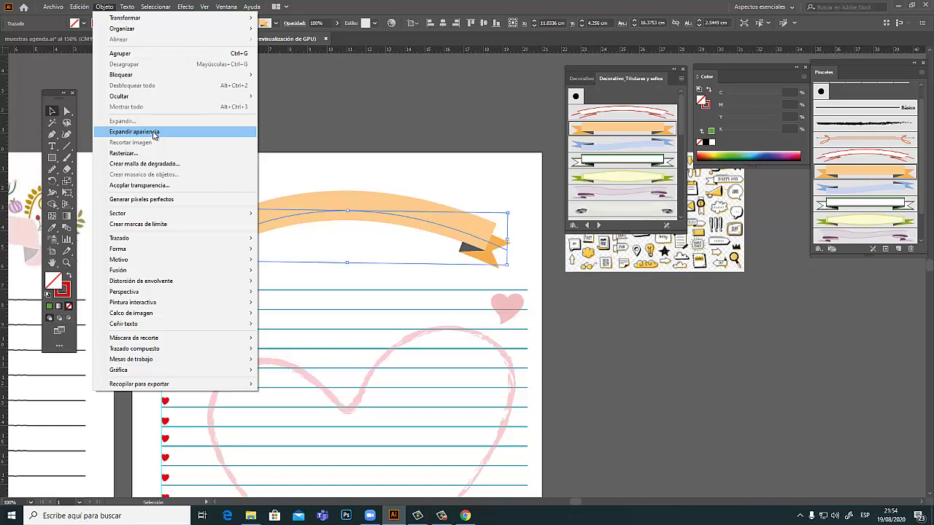
Expand the arc banner's appearance into shapes, then switch to Direct Selection.
{"action": "left_click", "coordinate": [154, 132]}
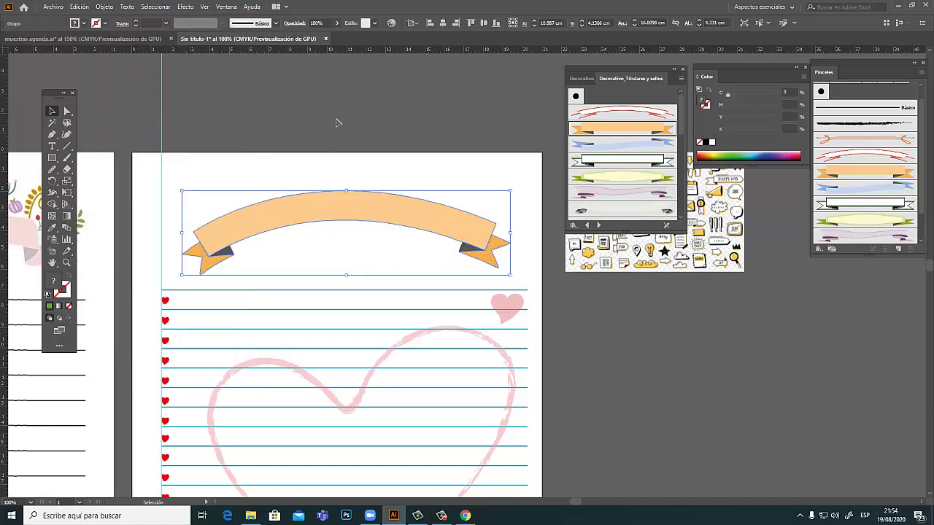
{"action": "left_click", "coordinate": [200, 111]}
{"action": "key", "text": "a"}
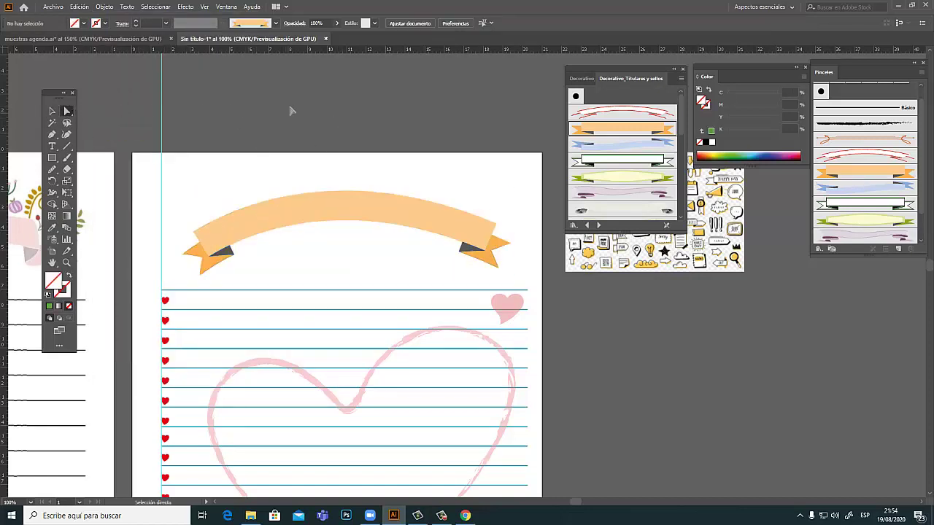
Show the Swatches panel near the artwork and close the banner library and Brushes panels.
{"action": "left_click", "coordinate": [227, 7]}
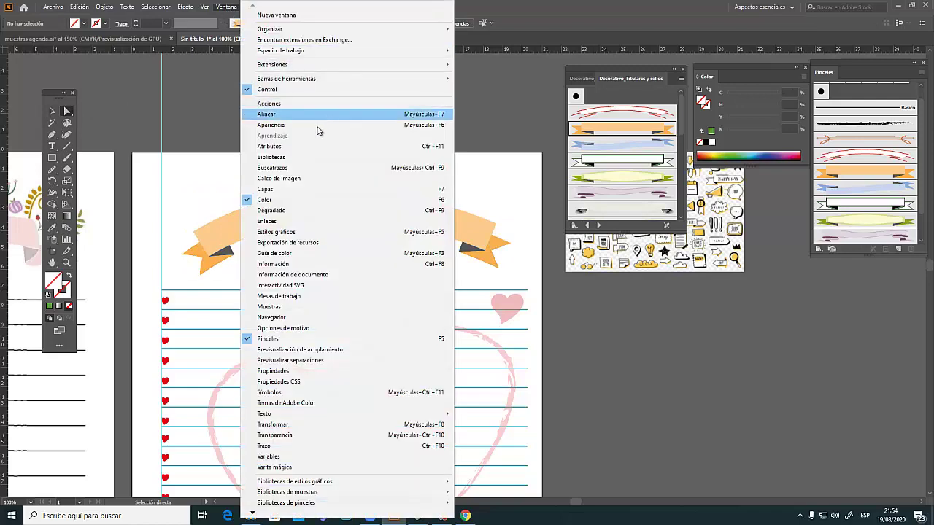
{"action": "left_click", "coordinate": [295, 307]}
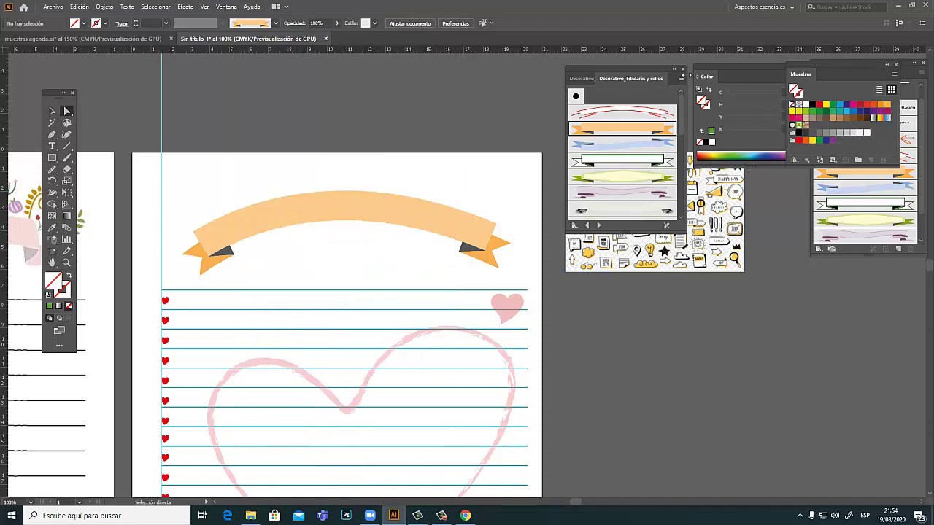
{"action": "left_click", "coordinate": [683, 70]}
{"action": "left_click_drag", "start_coordinate": [820, 73], "coordinate": [658, 313]}
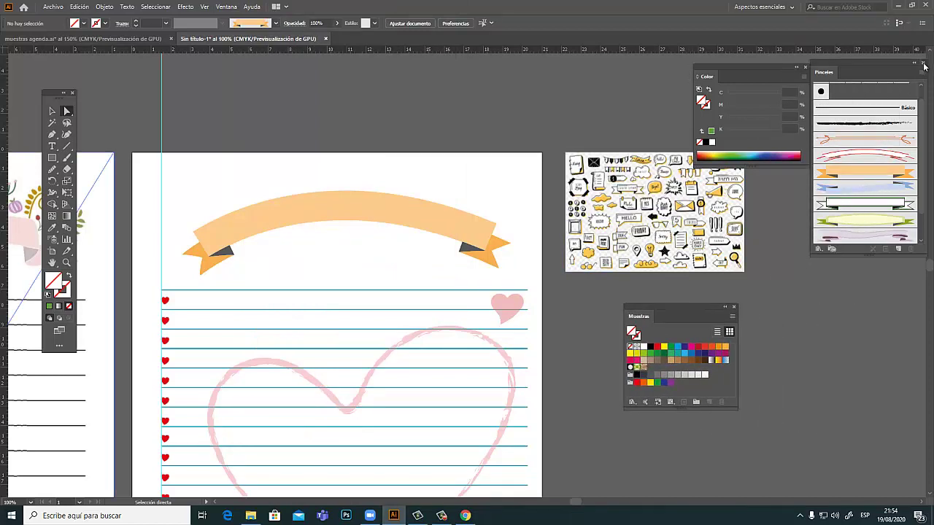
{"action": "left_click", "coordinate": [923, 66]}
{"action": "left_click_drag", "start_coordinate": [662, 312], "coordinate": [600, 61]}
Recolour both orange ribbon tips pink and the ribbon band magenta.
{"action": "left_click", "coordinate": [212, 264]}
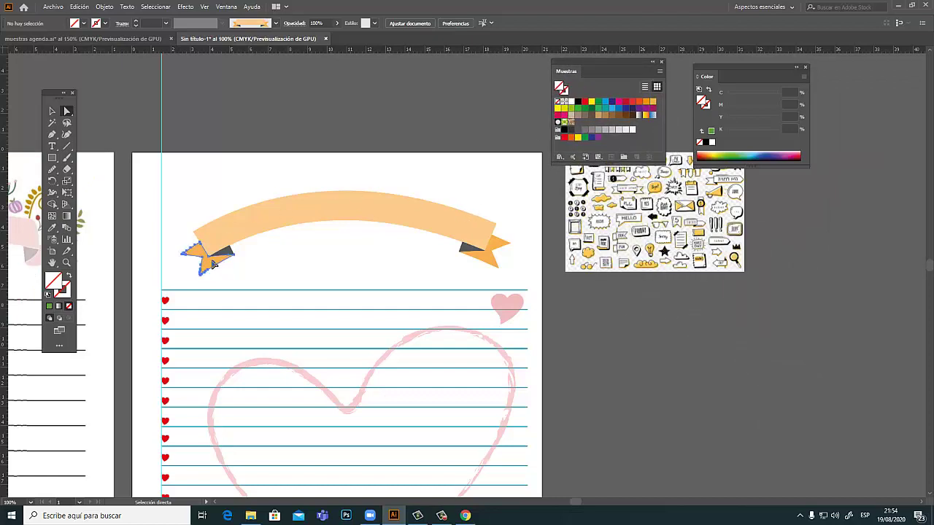
{"action": "left_click", "coordinate": [212, 264]}
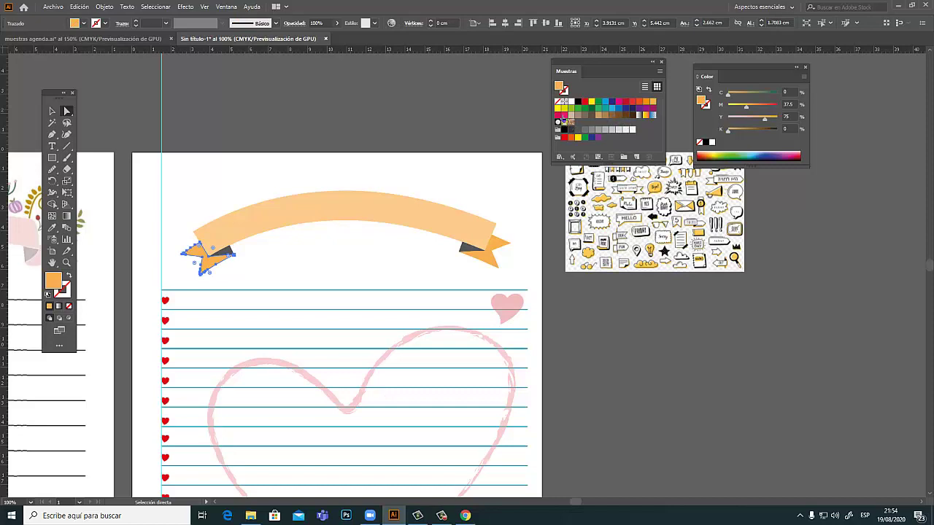
{"action": "left_click", "coordinate": [560, 115]}
{"action": "left_click", "coordinate": [330, 140]}
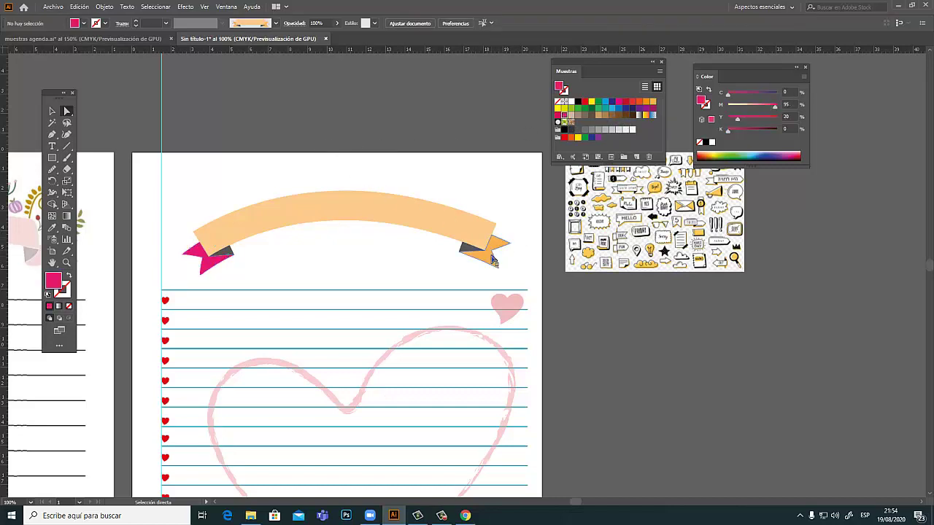
{"action": "left_click", "coordinate": [493, 261]}
{"action": "left_click", "coordinate": [558, 116]}
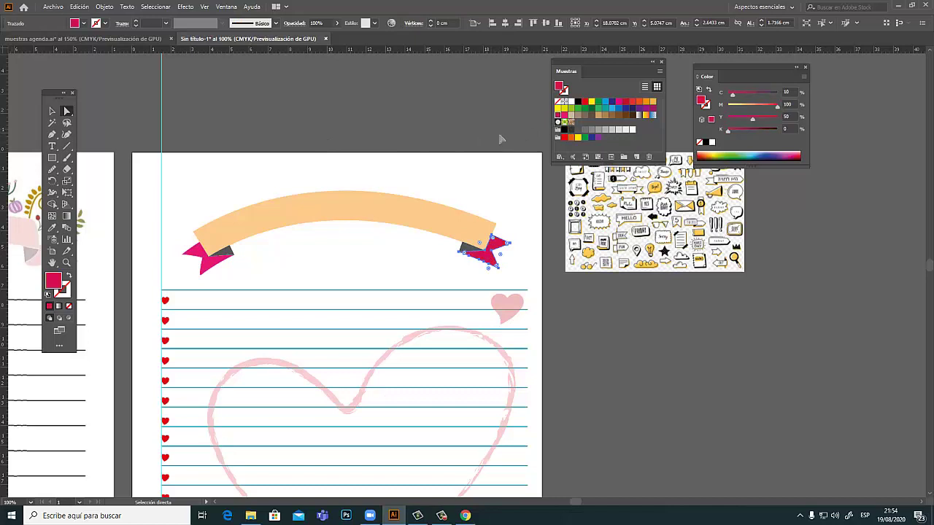
{"action": "left_click", "coordinate": [318, 214]}
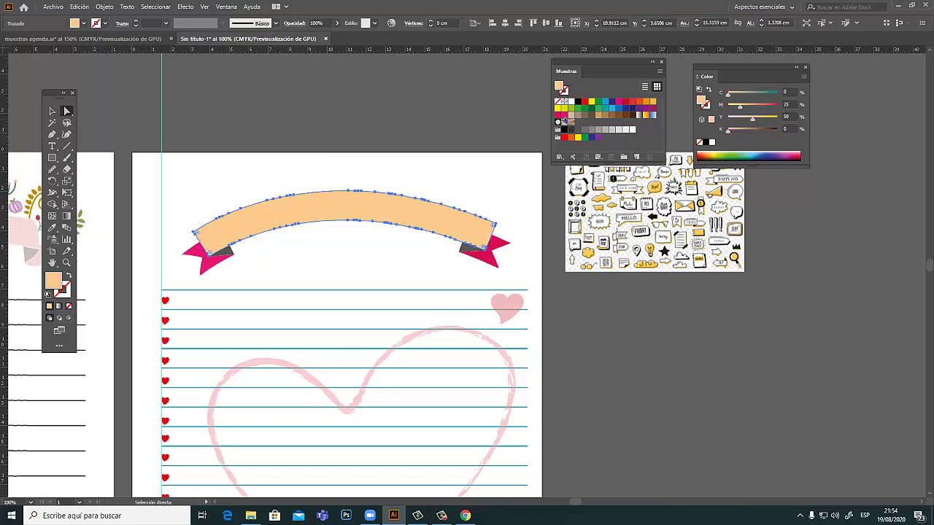
{"action": "left_click", "coordinate": [619, 102]}
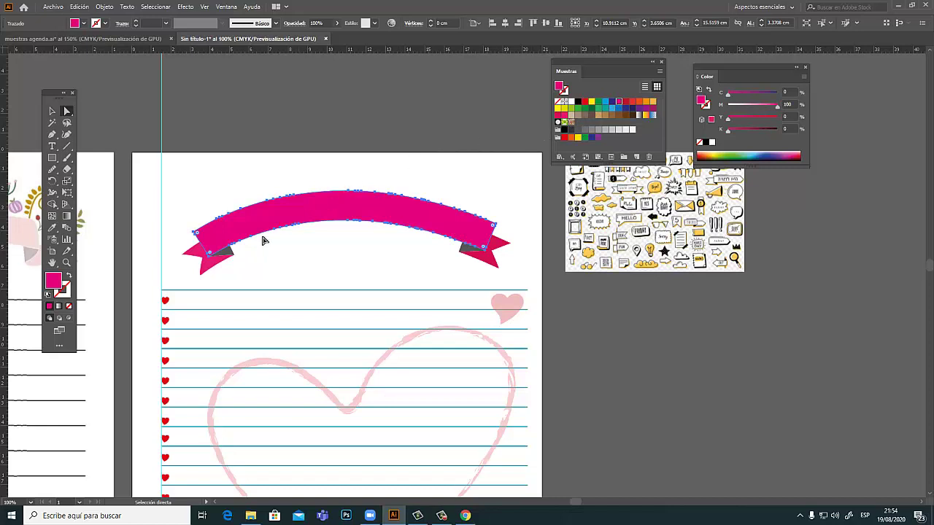
Colour both fold pieces pink and darken them with the K slider.
{"action": "left_click", "coordinate": [234, 253]}
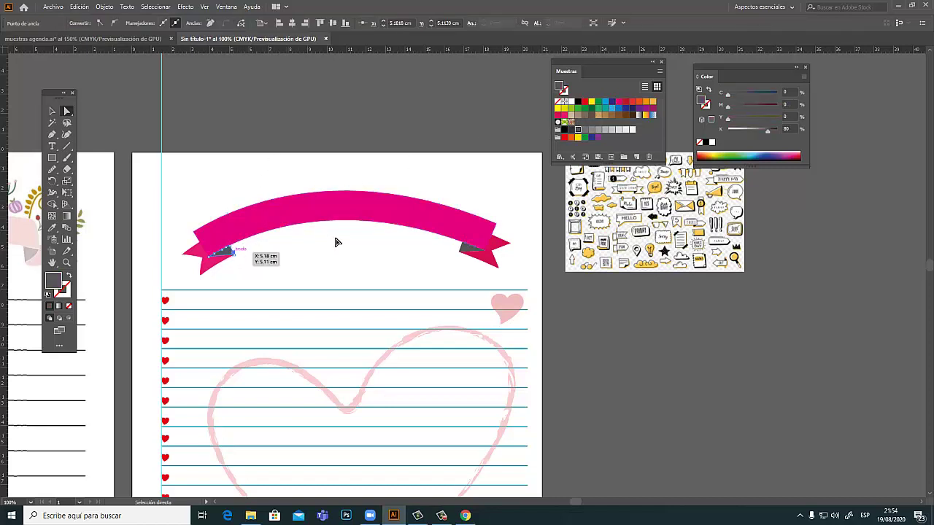
{"action": "left_click", "coordinate": [467, 249], "text": "shift"}
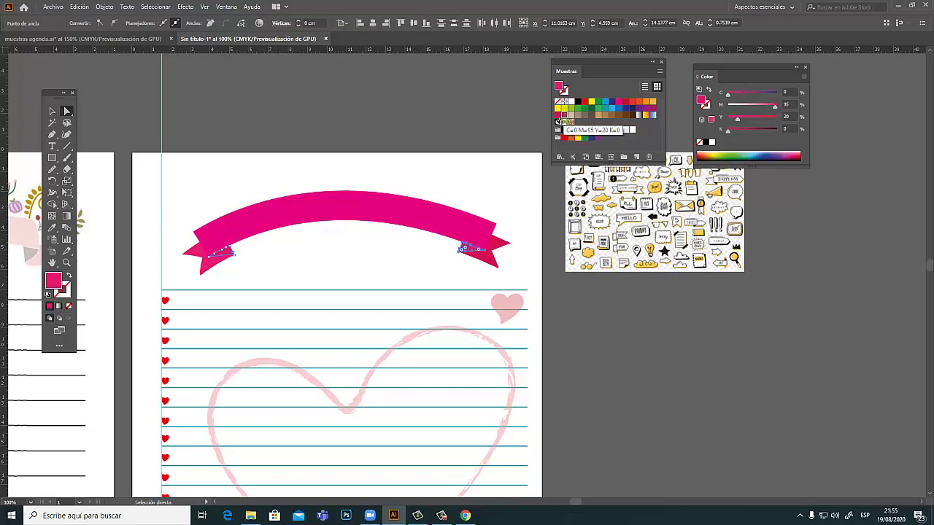
{"action": "left_click", "coordinate": [559, 116]}
{"action": "left_click_drag", "start_coordinate": [742, 133], "coordinate": [751, 132]}
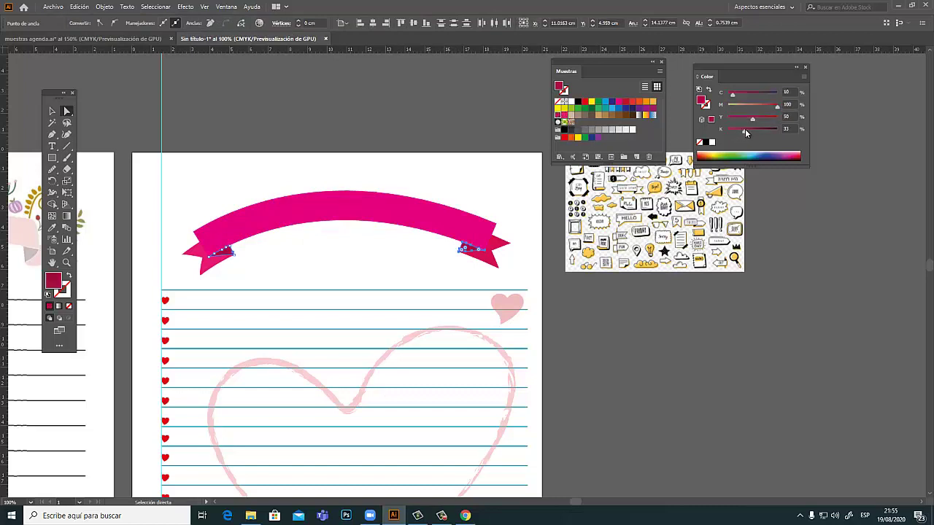
{"action": "left_click", "coordinate": [442, 136]}
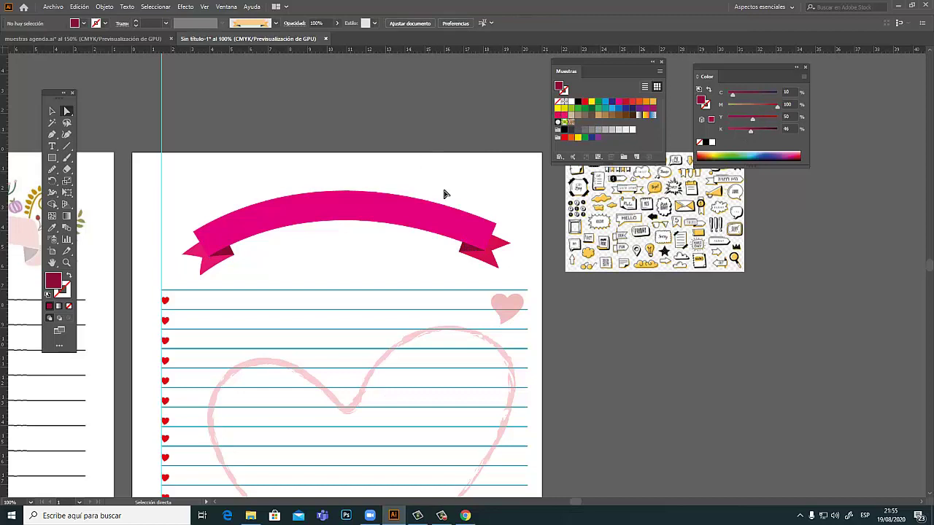
Change the main ribbon band to a softer crimson (C10 M87 Y50 K0).
{"action": "left_click", "coordinate": [407, 214]}
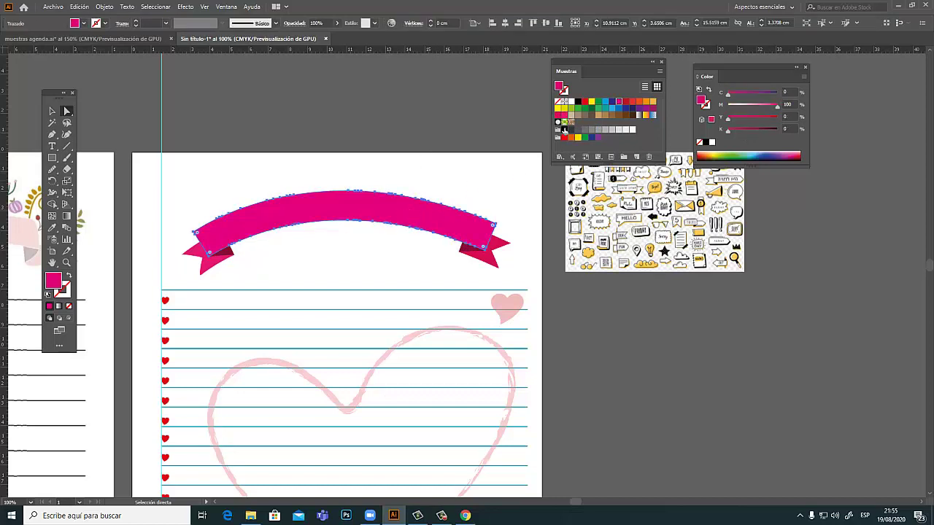
{"action": "left_click", "coordinate": [558, 115]}
{"action": "left_click_drag", "start_coordinate": [773, 108], "coordinate": [770, 108]}
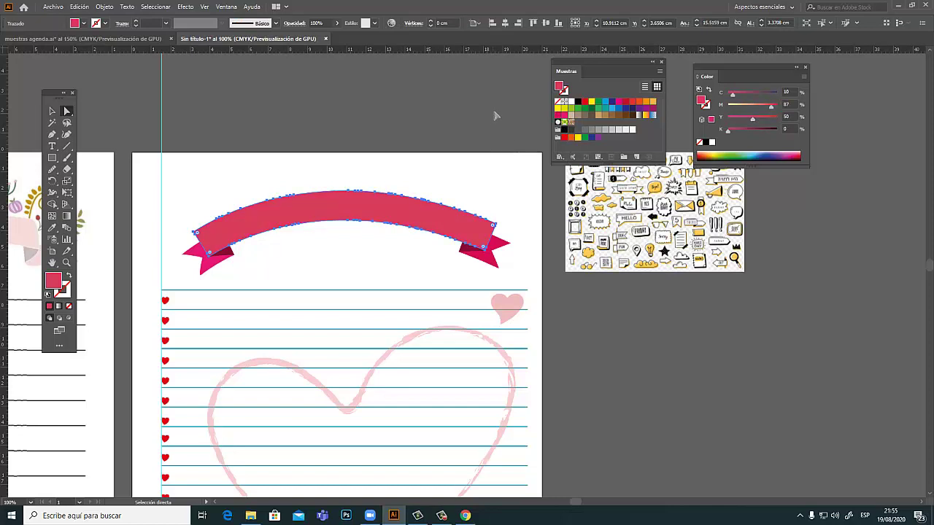
{"action": "left_click", "coordinate": [642, 317]}
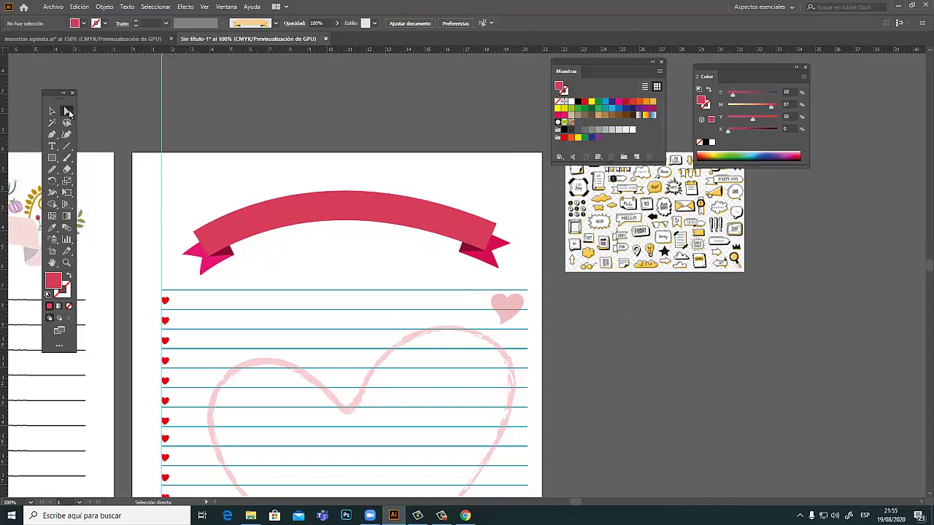
Move the whole ribbon banner slightly higher on the agenda page.
{"action": "key", "text": "v"}
{"action": "left_click_drag", "start_coordinate": [358, 221], "coordinate": [361, 221]}
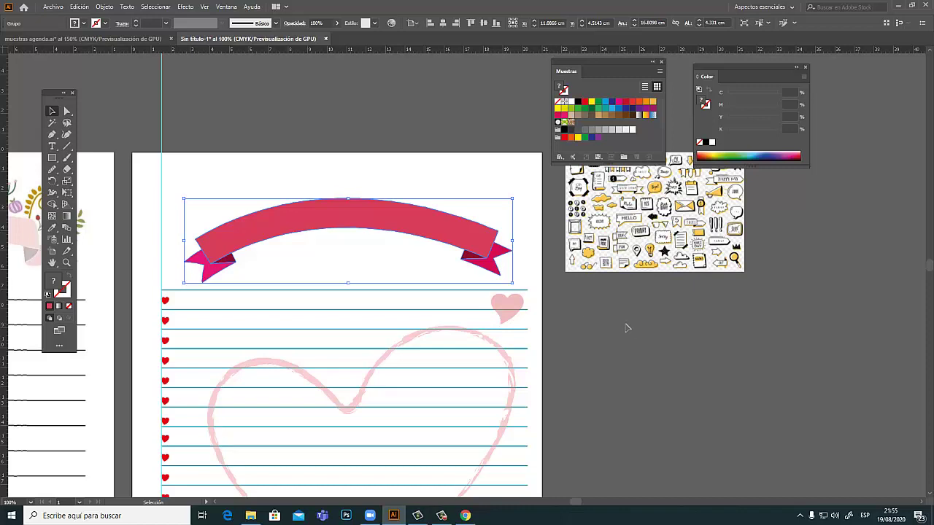
{"action": "left_click", "coordinate": [511, 280]}
{"action": "left_click_drag", "start_coordinate": [387, 221], "coordinate": [387, 211]}
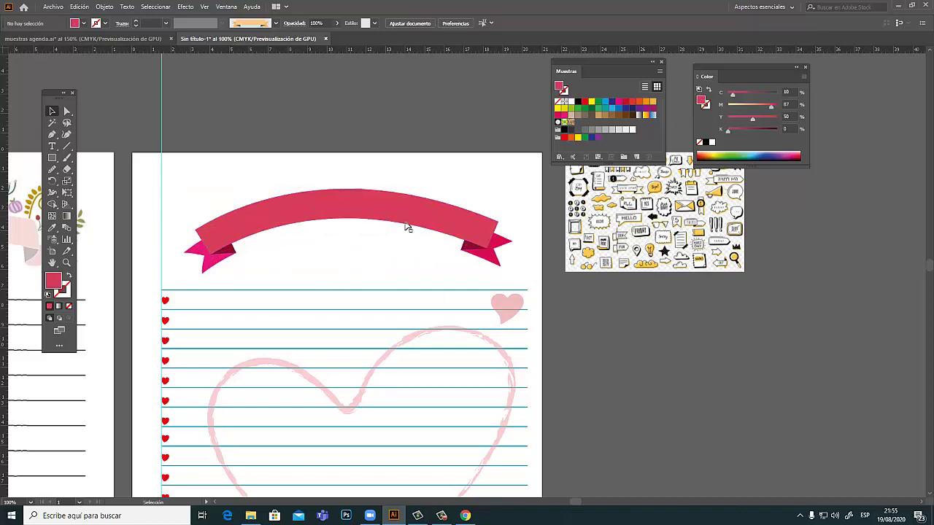
{"action": "left_click_drag", "start_coordinate": [385, 219], "coordinate": [387, 221]}
Pan to the floral reference page and zoom closely into its olive leaf sprig.
{"action": "key", "text": "ctrl+minus"}
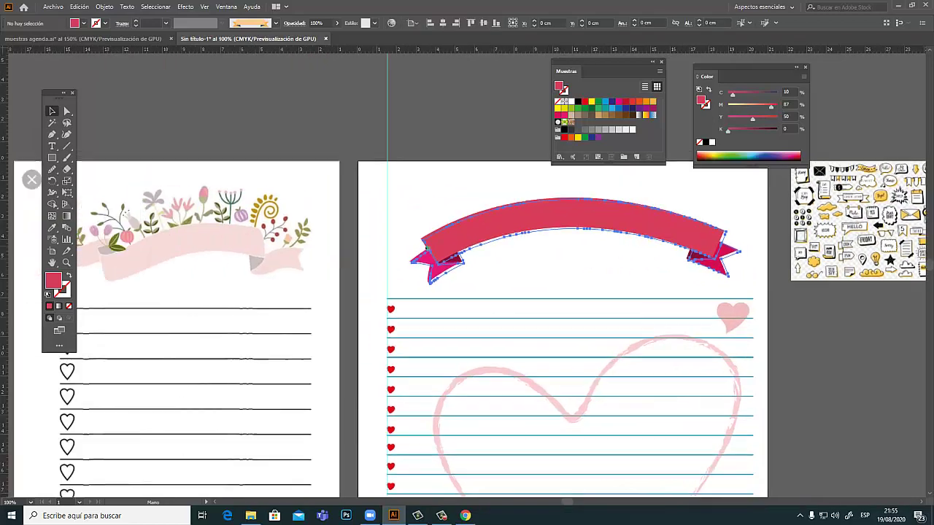
{"action": "left_click", "coordinate": [487, 284], "text": "ctrl"}
{"action": "mouse_move", "coordinate": [487, 283]}
{"action": "left_mouse_down"}
{"action": "mouse_move", "coordinate": [455, 271]}
{"action": "mouse_move", "coordinate": [331, 271]}
{"action": "left_mouse_up"}
{"action": "left_click_drag", "start_coordinate": [479, 292], "coordinate": [337, 296]}
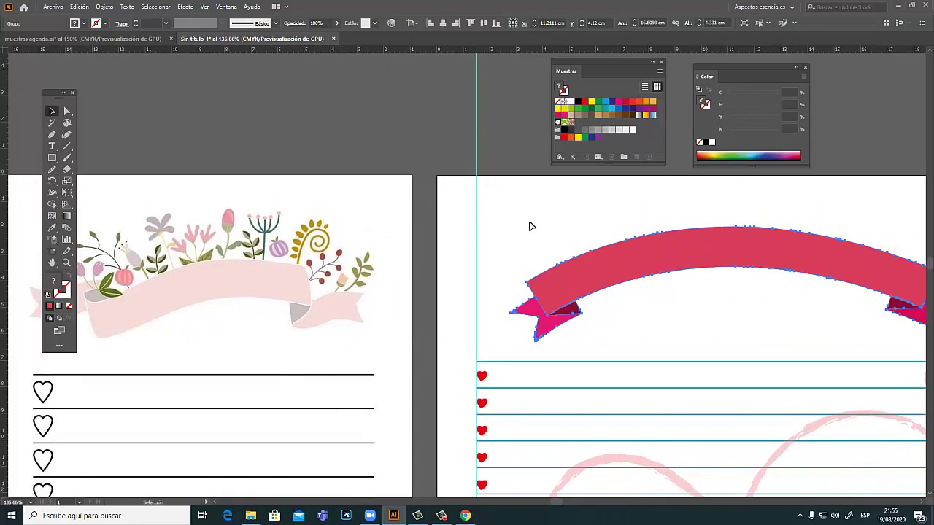
{"action": "left_click", "coordinate": [528, 226]}
{"action": "key", "text": "ctrl+plus"}
{"action": "key", "text": "ctrl+plus"}
{"action": "left_click", "coordinate": [279, 266]}
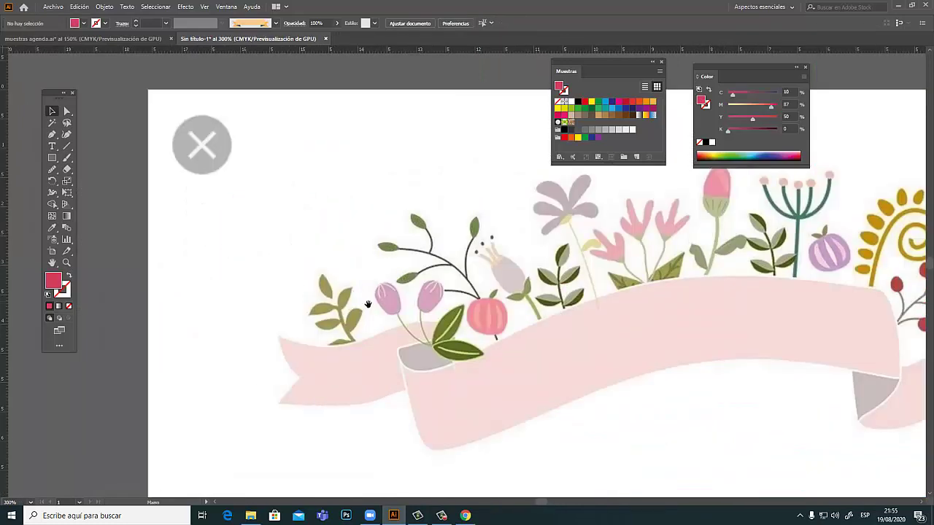
{"action": "left_click", "coordinate": [380, 316]}
{"action": "key", "text": "ctrl+plus"}
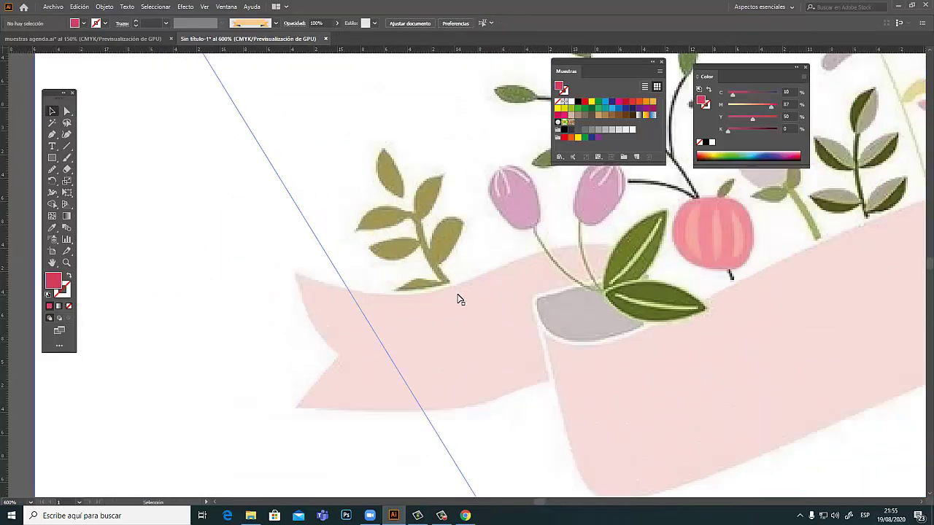
{"action": "key", "text": "ctrl+plus"}
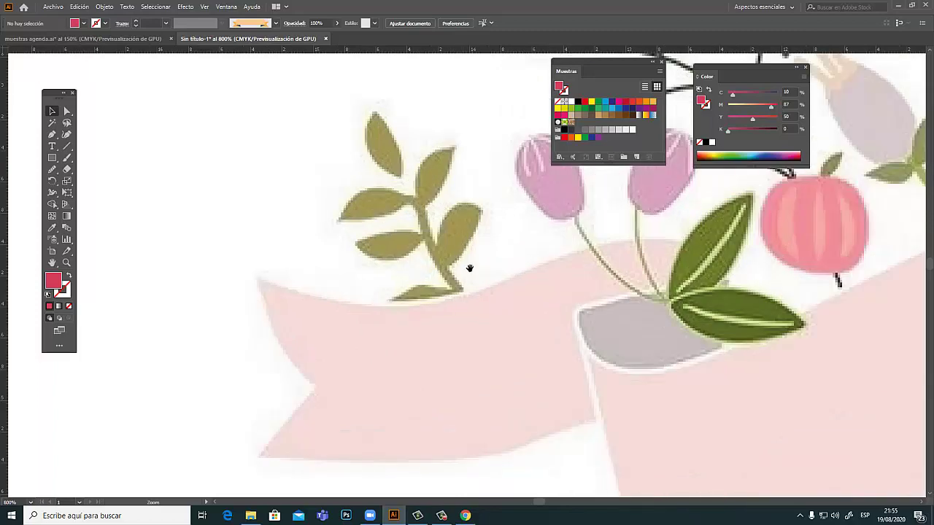
{"action": "left_click", "coordinate": [54, 136]}
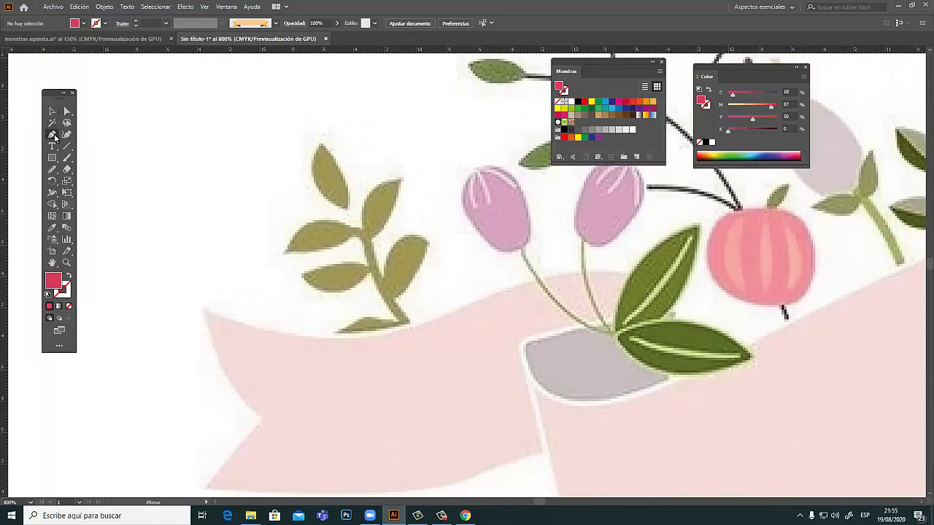
Trace the sprig's stem as a red-outlined pen path up to the next leaf.
{"action": "left_click", "coordinate": [401, 297]}
{"action": "left_click_drag", "start_coordinate": [481, 302], "coordinate": [410, 303]}
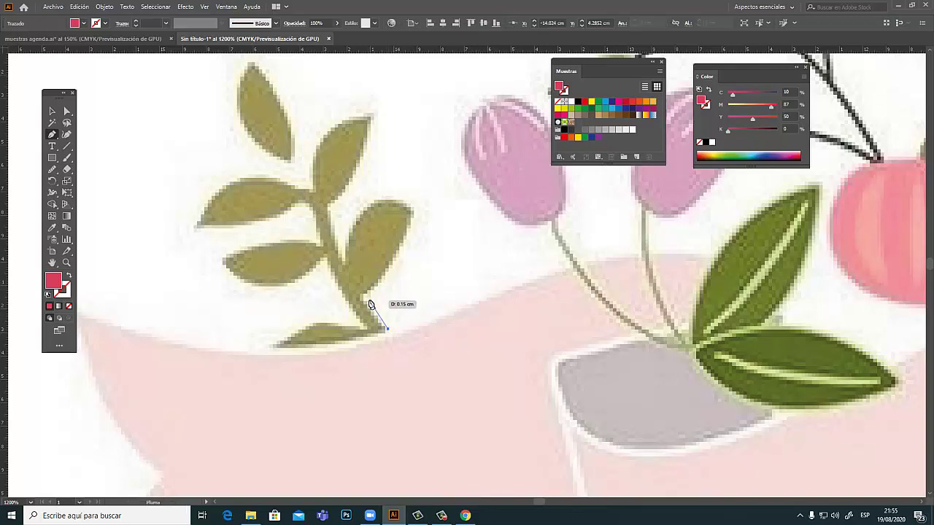
{"action": "left_click", "coordinate": [386, 332]}
{"action": "left_click", "coordinate": [364, 296]}
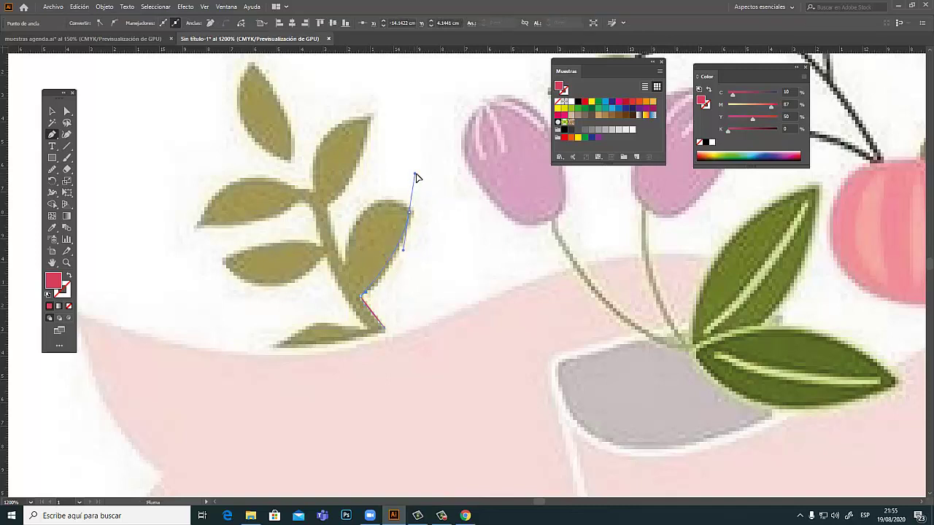
{"action": "left_click_drag", "start_coordinate": [416, 177], "coordinate": [415, 176]}
{"action": "left_click", "coordinate": [409, 213]}
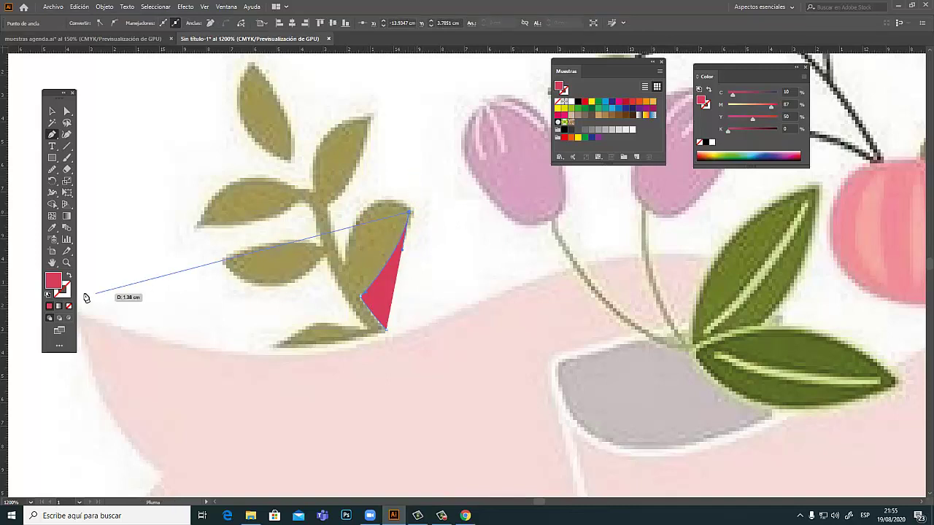
{"action": "left_click", "coordinate": [70, 274]}
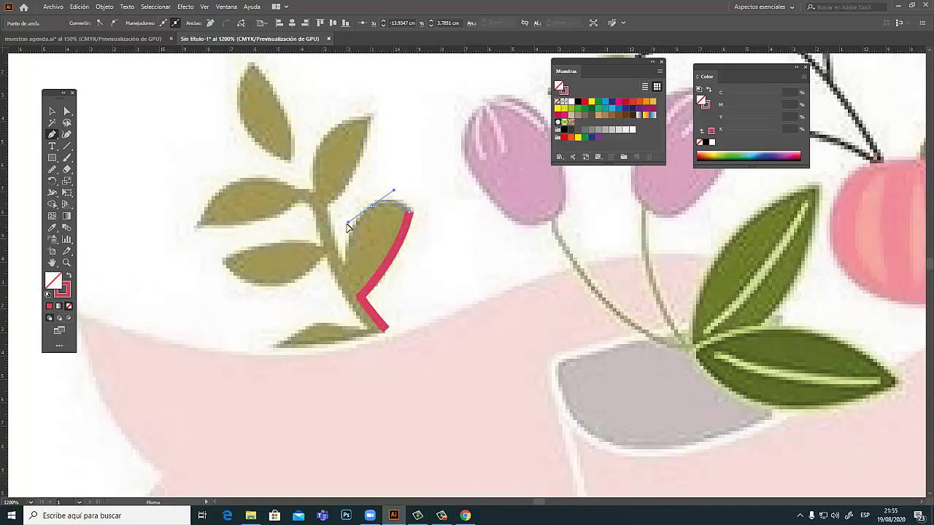
{"action": "left_click_drag", "start_coordinate": [342, 267], "coordinate": [328, 208]}
{"action": "left_click", "coordinate": [328, 206]}
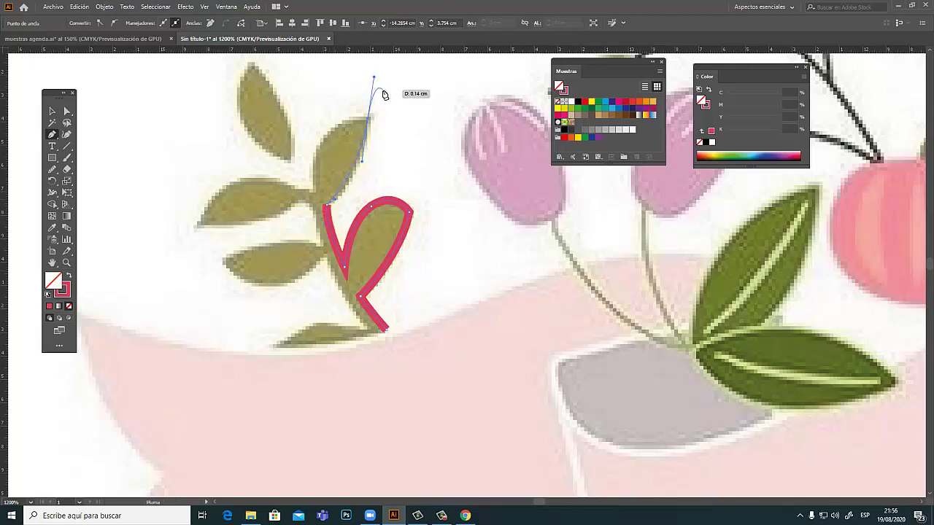
{"action": "left_click_drag", "start_coordinate": [368, 118], "coordinate": [370, 124]}
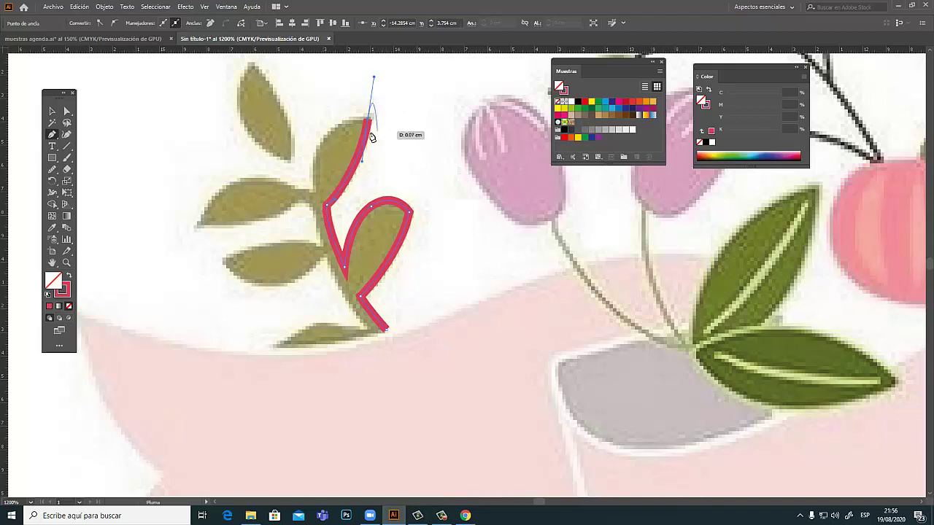
{"action": "left_click", "coordinate": [315, 191], "text": "ctrl"}
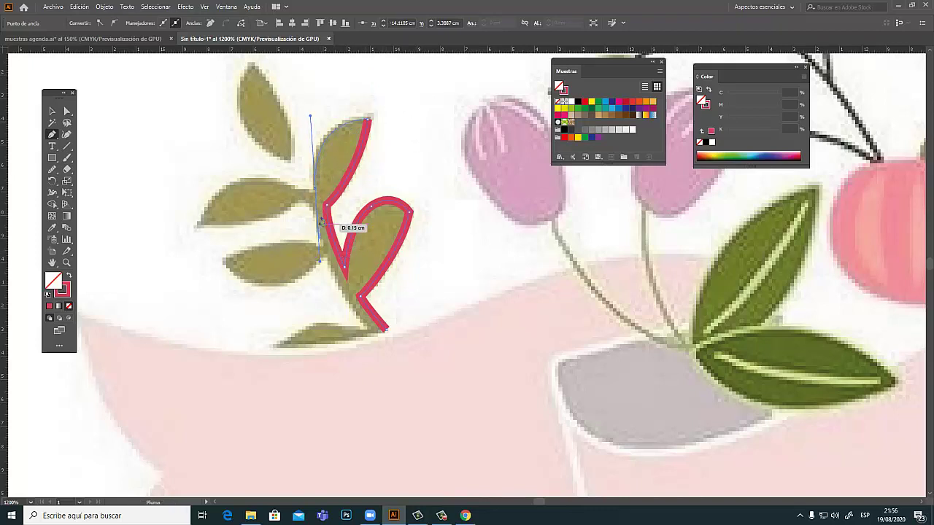
Outline the left leaf with curved pen segments back to the stem.
{"action": "mouse_move", "coordinate": [316, 243]}
{"action": "left_mouse_down"}
{"action": "mouse_move", "coordinate": [314, 199]}
{"action": "mouse_move", "coordinate": [299, 192]}
{"action": "left_mouse_up"}
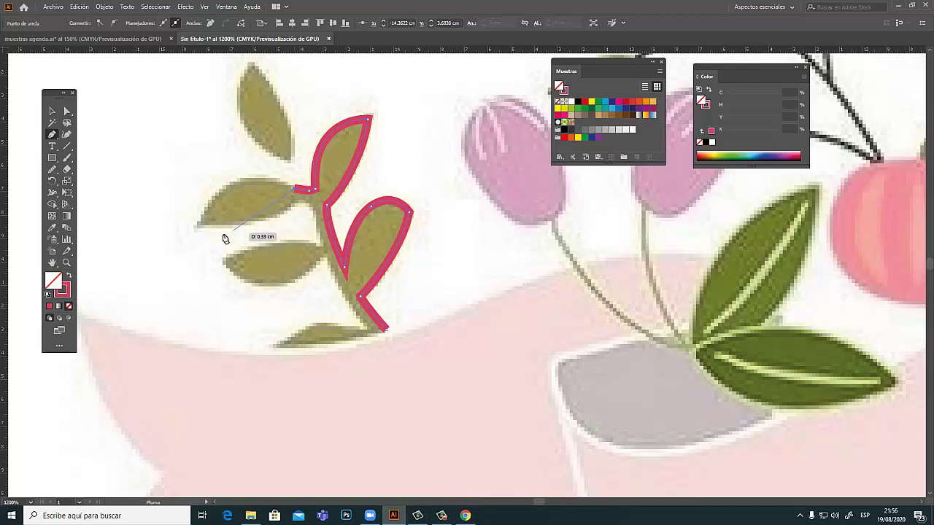
{"action": "left_click", "coordinate": [199, 222]}
{"action": "left_click_drag", "start_coordinate": [177, 265], "coordinate": [163, 297]}
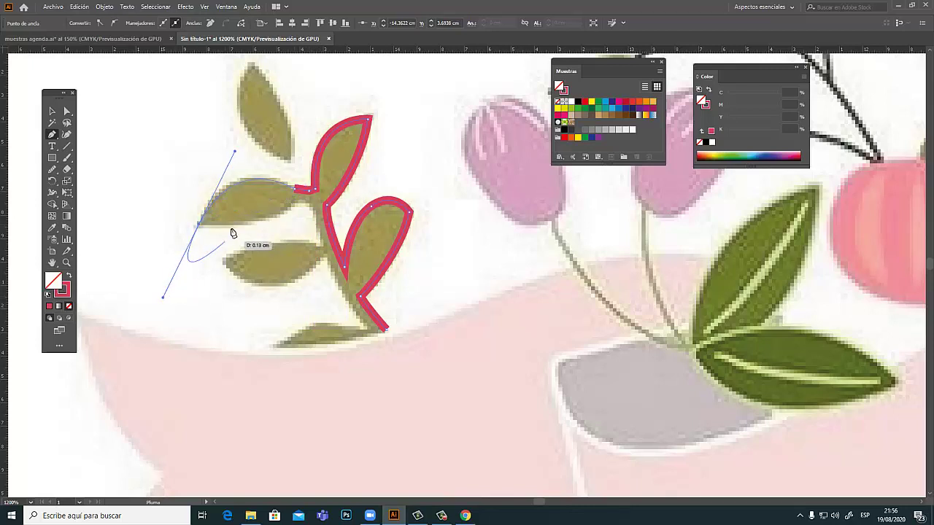
{"action": "left_click", "coordinate": [199, 223]}
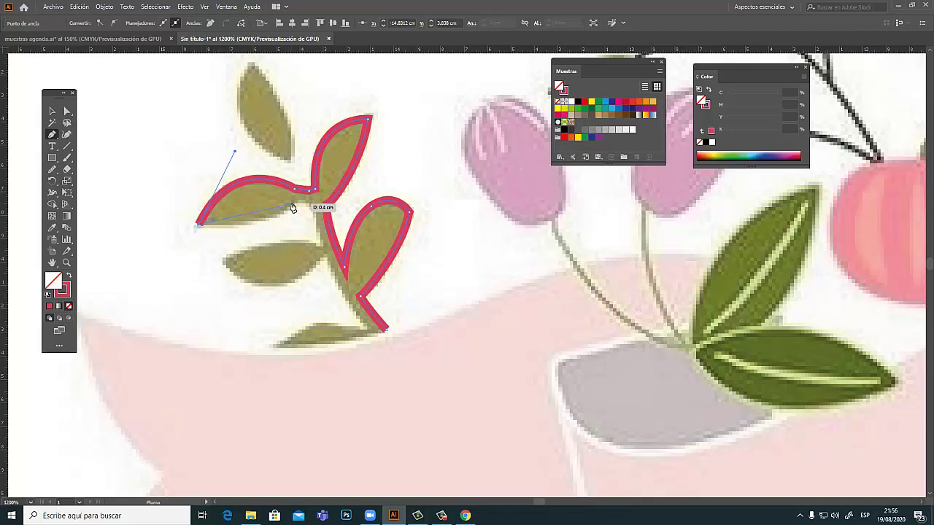
{"action": "mouse_move", "coordinate": [291, 216]}
{"action": "left_mouse_down"}
{"action": "mouse_move", "coordinate": [312, 205]}
{"action": "mouse_move", "coordinate": [324, 249]}
{"action": "left_mouse_up"}
{"action": "left_click", "coordinate": [292, 206]}
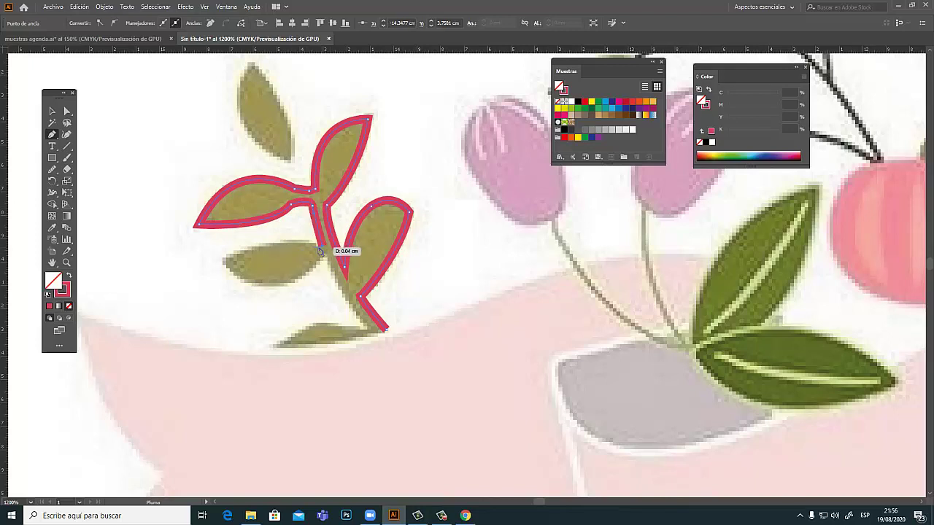
{"action": "left_click_drag", "start_coordinate": [324, 249], "coordinate": [309, 245]}
{"action": "key", "text": "Escape"}
Outline the lower-left leaf and continue the trace down the stem.
{"action": "left_click", "coordinate": [310, 243]}
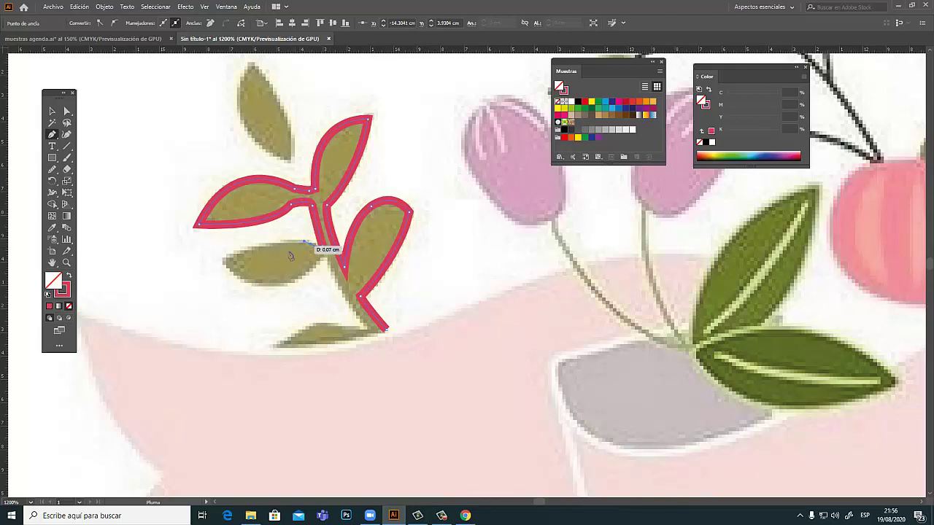
{"action": "left_click", "coordinate": [225, 259]}
{"action": "left_click_drag", "start_coordinate": [215, 277], "coordinate": [215, 276]}
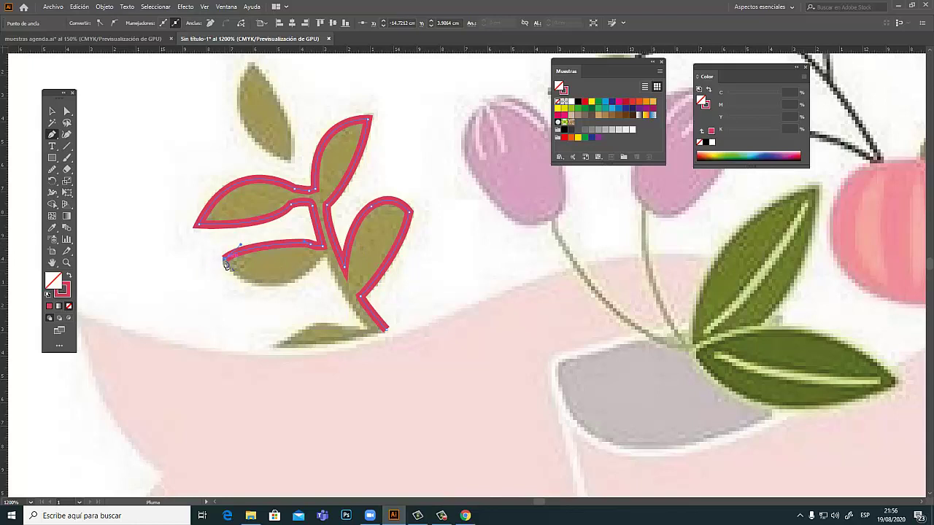
{"action": "left_click", "coordinate": [224, 259]}
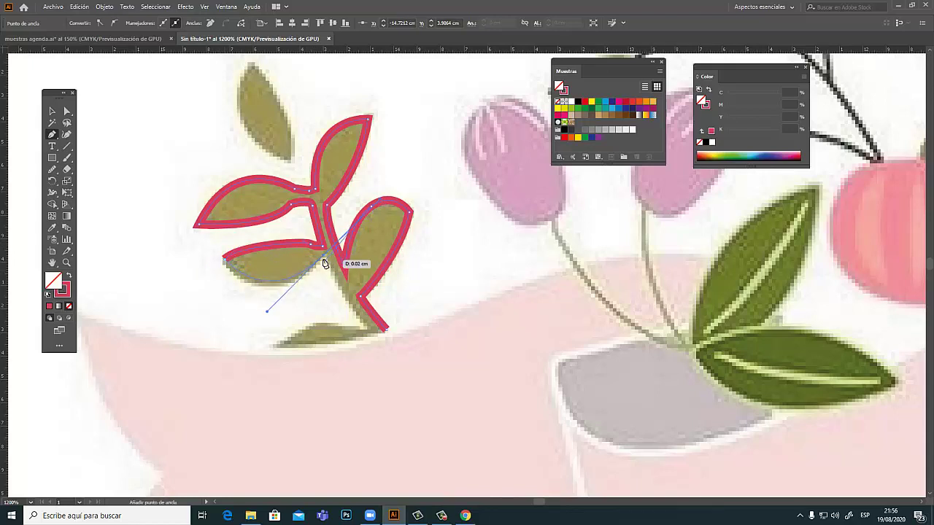
{"action": "left_click", "coordinate": [323, 257]}
{"action": "left_click", "coordinate": [324, 257]}
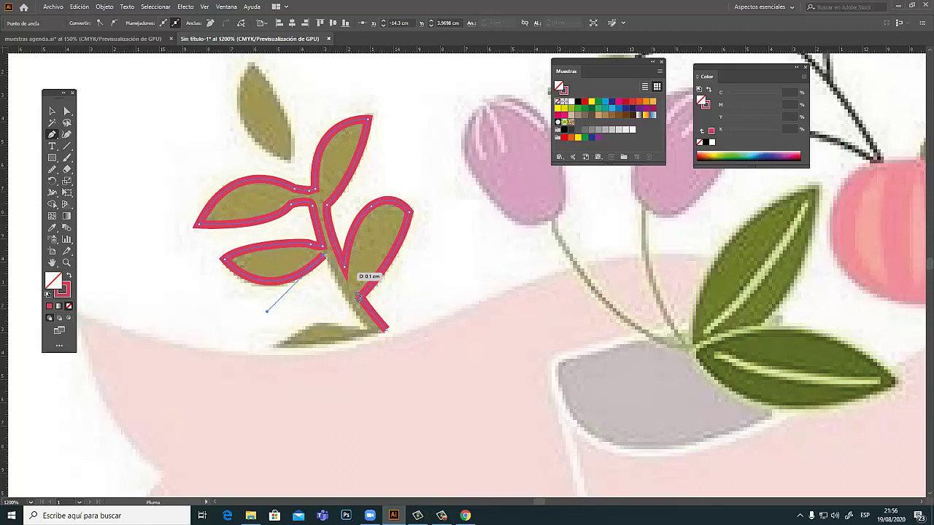
{"action": "left_click", "coordinate": [378, 335]}
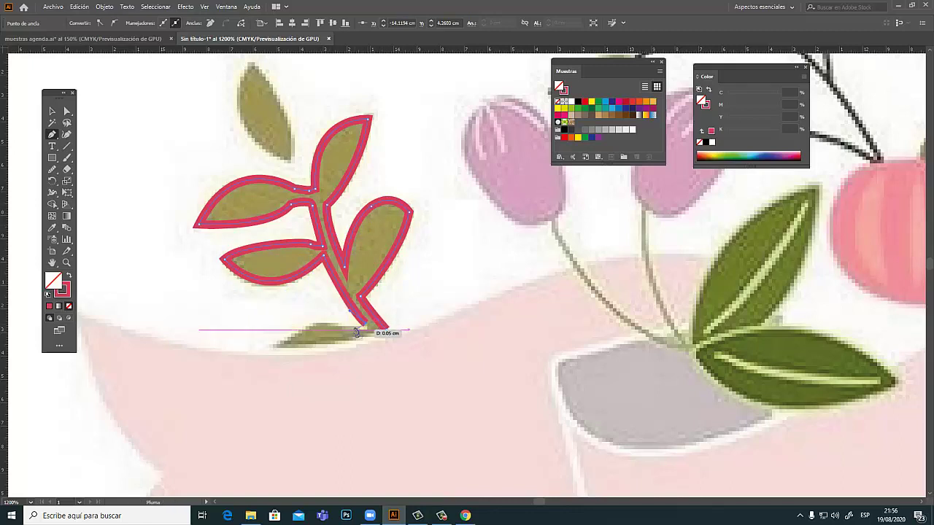
Outline the bottom leaf, closing it at the stem tip.
{"action": "left_click_drag", "start_coordinate": [355, 328], "coordinate": [343, 323]}
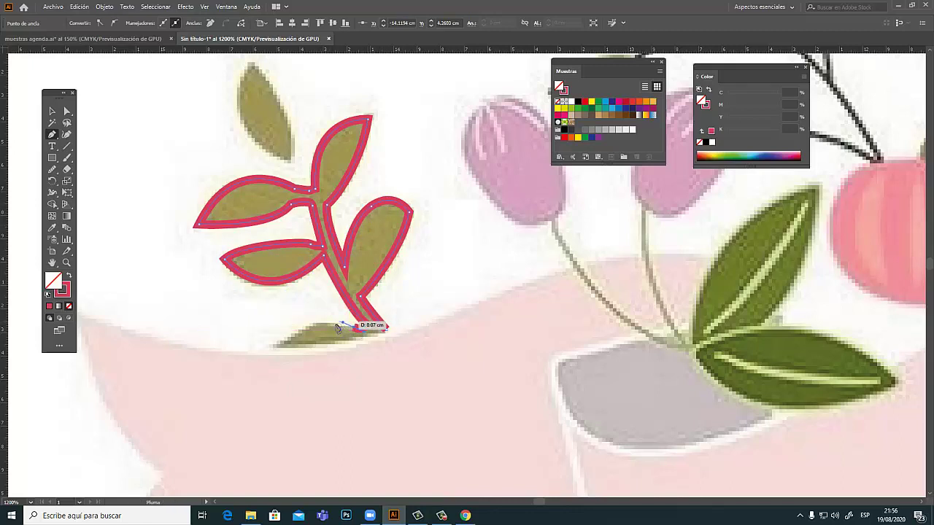
{"action": "left_click_drag", "start_coordinate": [280, 347], "coordinate": [256, 368]}
{"action": "left_click", "coordinate": [280, 346]}
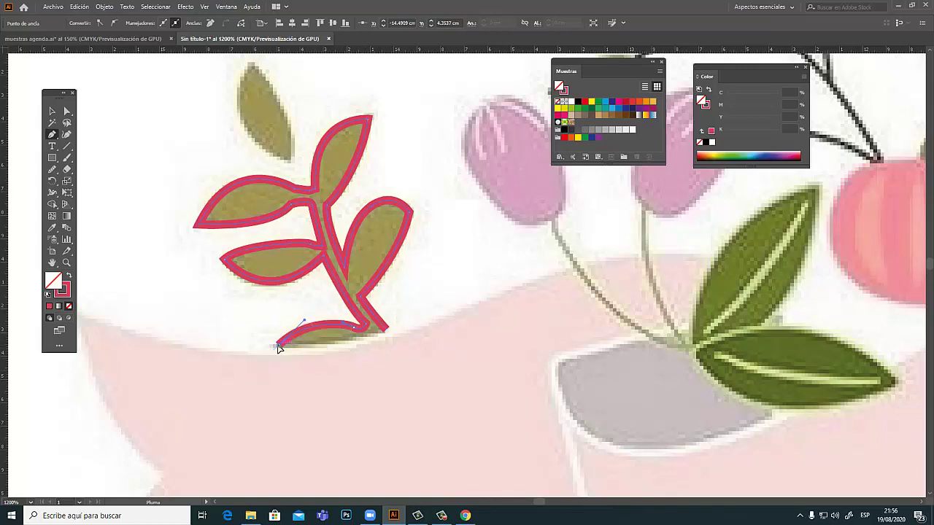
{"action": "left_click", "coordinate": [345, 339]}
{"action": "left_click", "coordinate": [387, 332]}
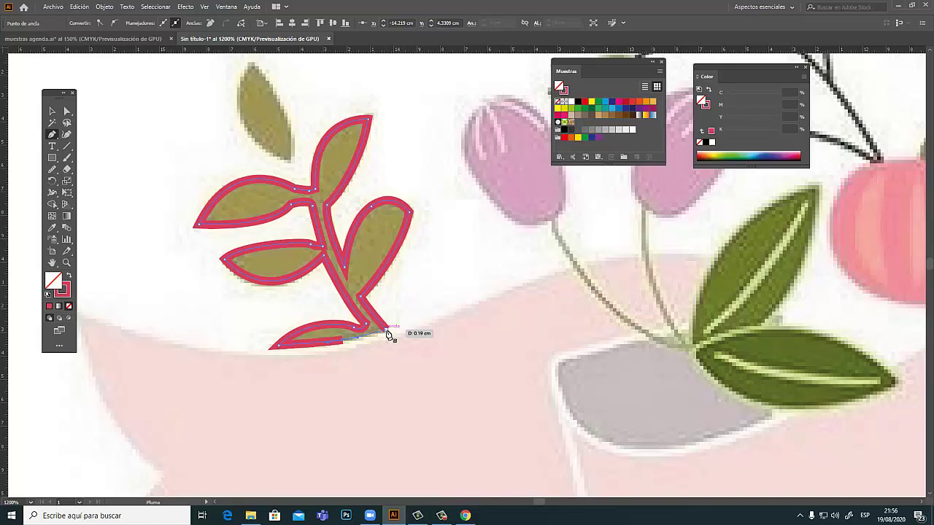
Trace the separate top leaf, then zoom out from the sprig.
{"action": "left_click_drag", "start_coordinate": [324, 146], "coordinate": [332, 225]}
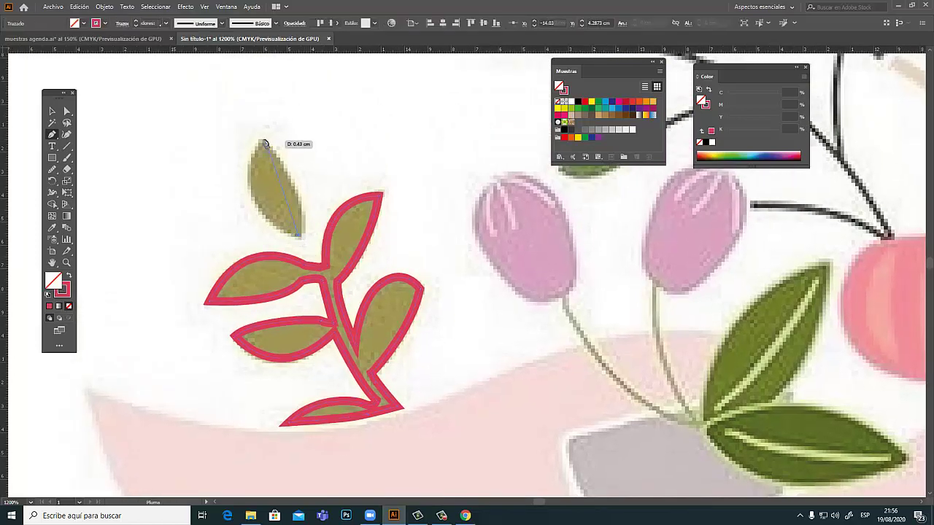
{"action": "left_click_drag", "start_coordinate": [261, 139], "coordinate": [297, 75]}
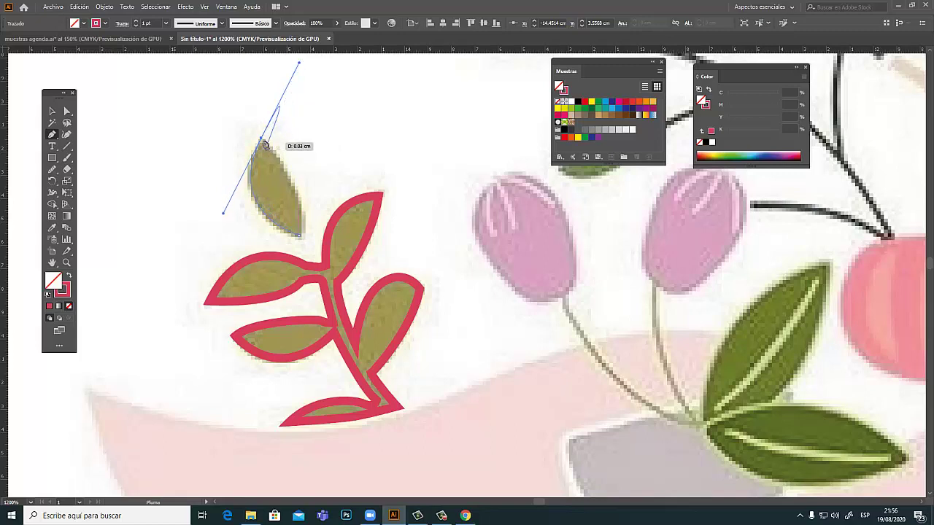
{"action": "left_click", "coordinate": [262, 139]}
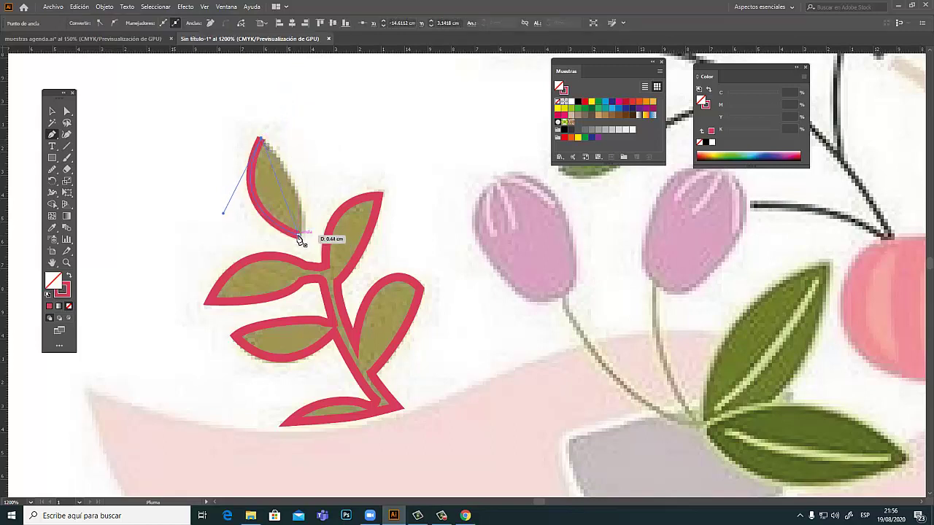
{"action": "left_click_drag", "start_coordinate": [299, 235], "coordinate": [288, 298]}
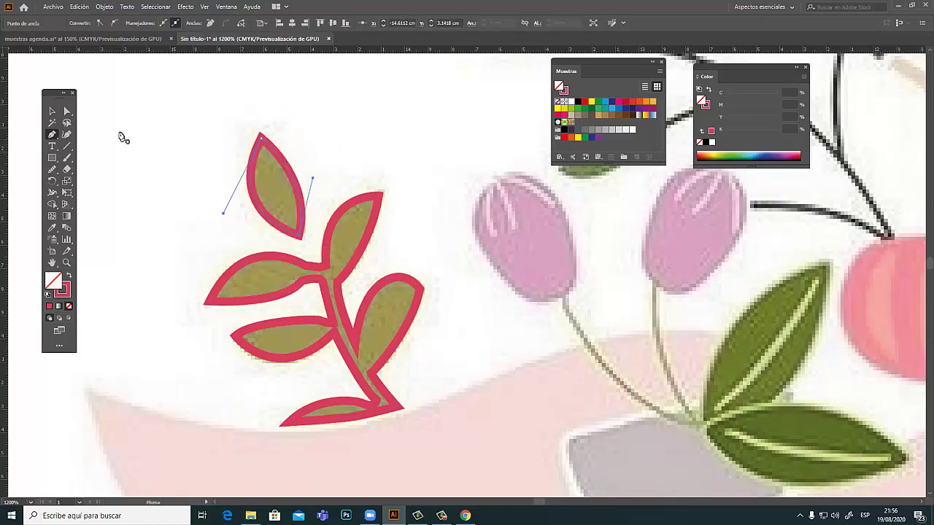
{"action": "key", "text": "v"}
{"action": "left_click", "coordinate": [277, 209]}
{"action": "key", "text": "ctrl+minus"}
Lock the floral reference image with Object > Lock > Selection.
{"action": "key", "text": "ctrl+minus"}
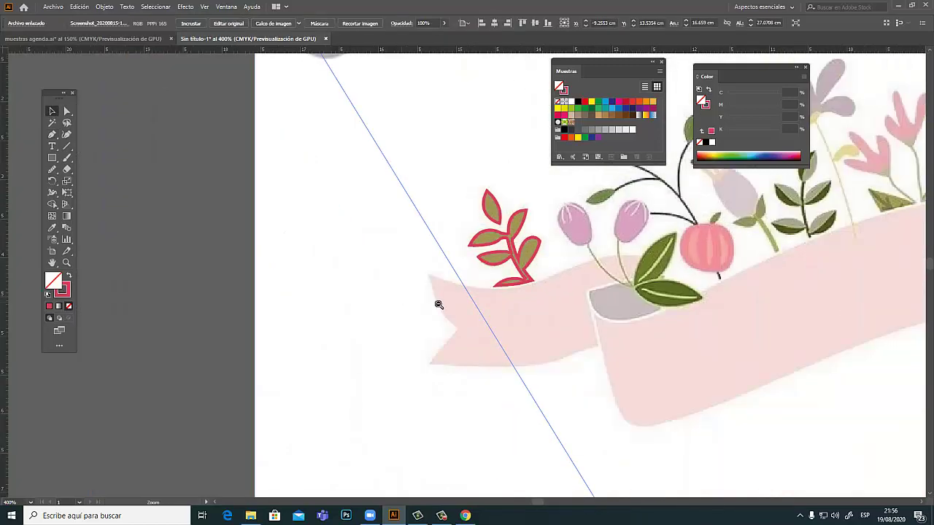
{"action": "key", "text": "ctrl+minus"}
{"action": "key", "text": "ctrl+minus"}
{"action": "key", "text": "ctrl+minus"}
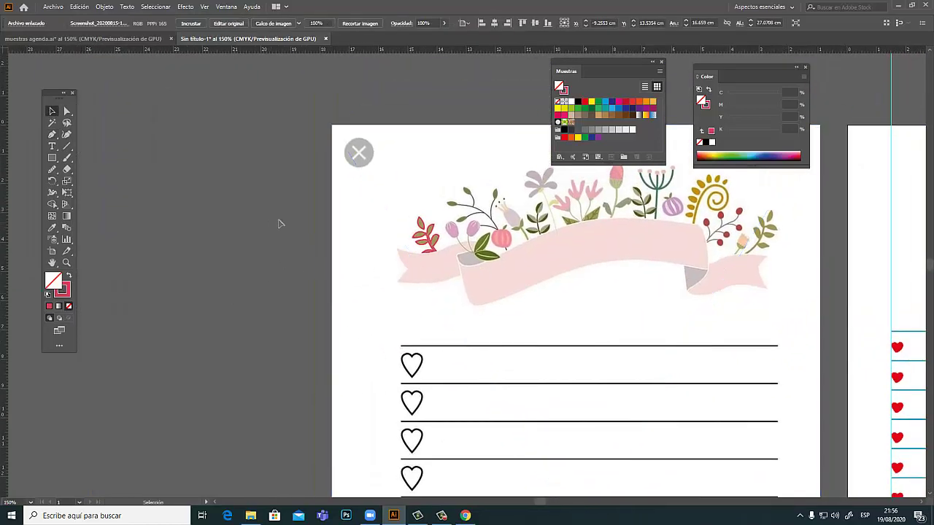
{"action": "left_click", "coordinate": [278, 223]}
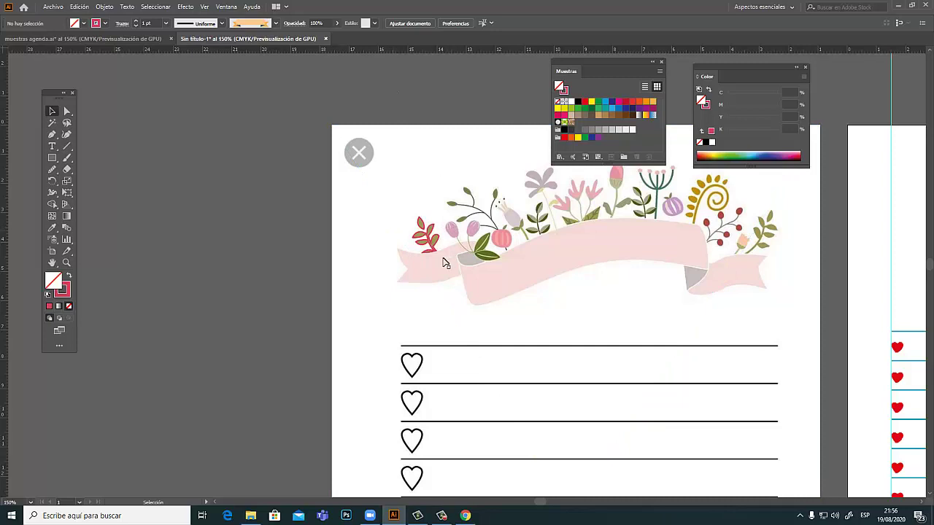
{"action": "left_click", "coordinate": [433, 152]}
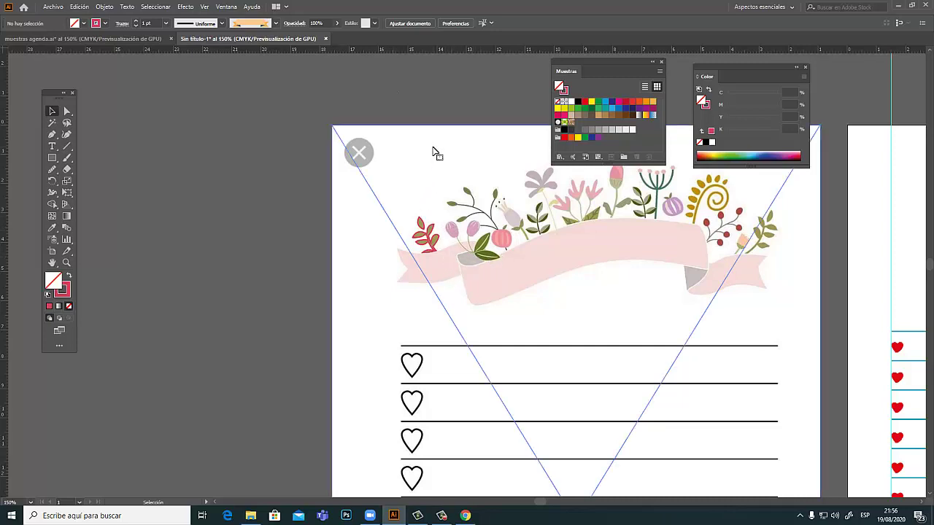
{"action": "left_click", "coordinate": [107, 8]}
{"action": "mouse_move", "coordinate": [121, 74]}
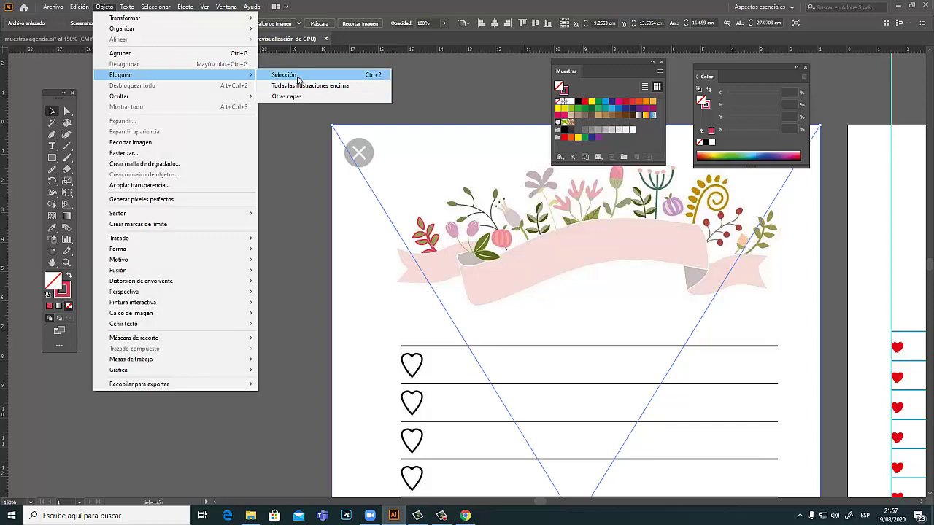
{"action": "left_click", "coordinate": [285, 75]}
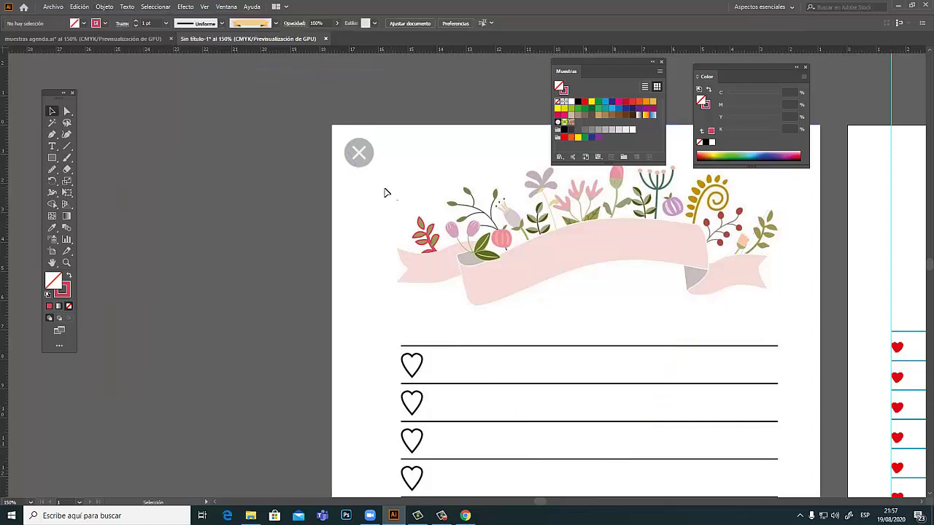
Eyedropper the olive leaf colour (C36.51 M29.28 Y74.49 K12.42) onto the traced sprig, without outline.
{"action": "left_click_drag", "start_coordinate": [371, 148], "coordinate": [425, 175]}
{"action": "mouse_move", "coordinate": [406, 219]}
{"action": "left_mouse_down"}
{"action": "mouse_move", "coordinate": [446, 271]}
{"action": "mouse_move", "coordinate": [264, 244]}
{"action": "left_mouse_up"}
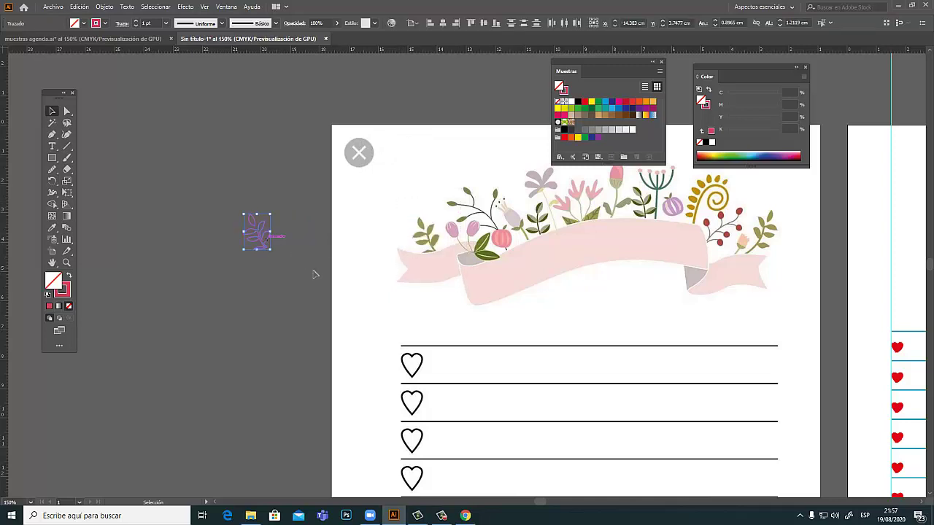
{"action": "left_click", "coordinate": [52, 228]}
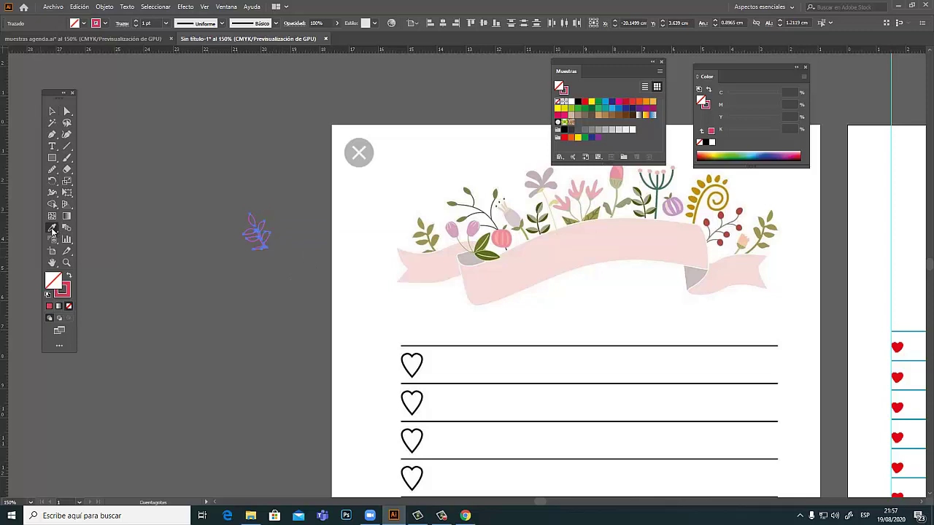
{"action": "left_click", "coordinate": [435, 239]}
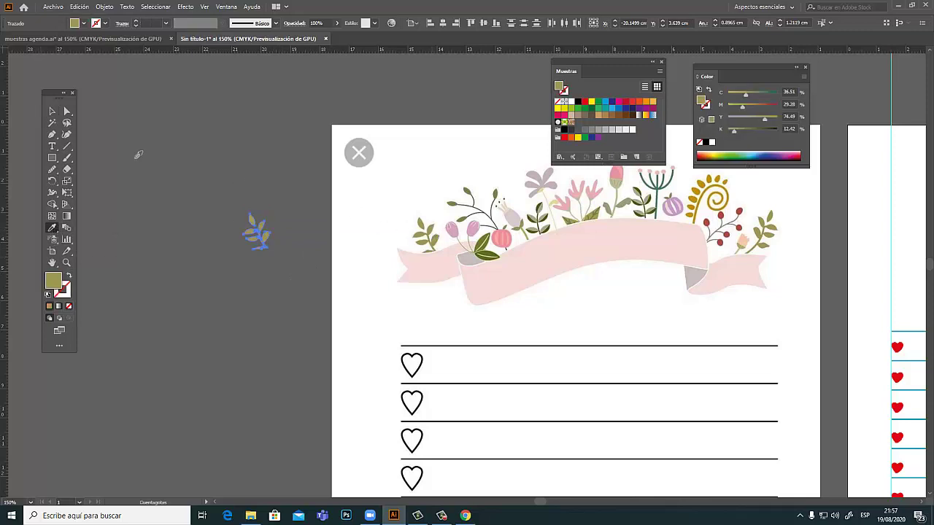
{"action": "left_click", "coordinate": [52, 112]}
{"action": "left_click", "coordinate": [289, 291]}
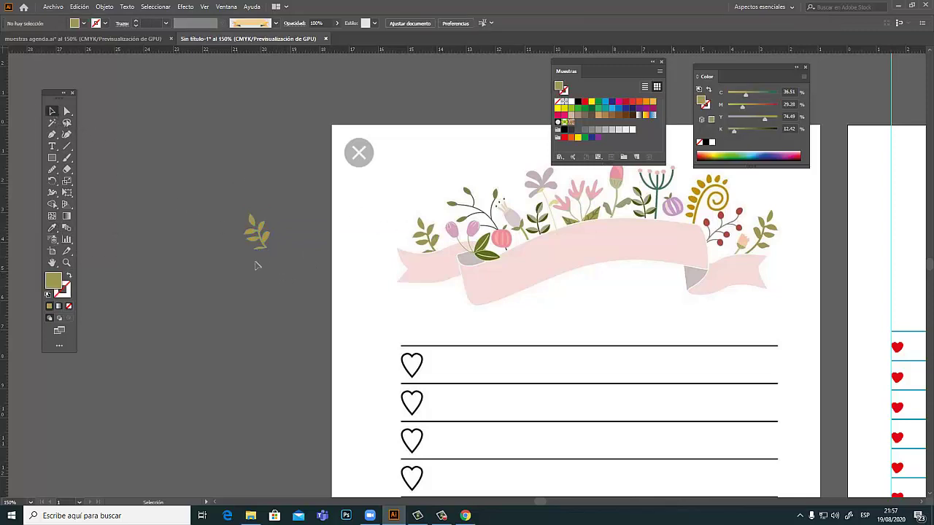
{"action": "left_click_drag", "start_coordinate": [223, 203], "coordinate": [335, 291]}
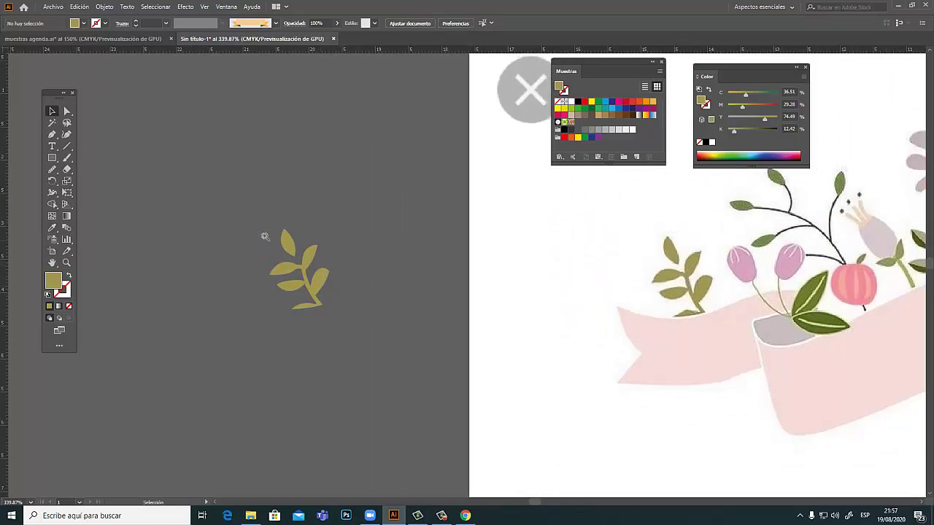
{"action": "left_click_drag", "start_coordinate": [264, 237], "coordinate": [410, 298]}
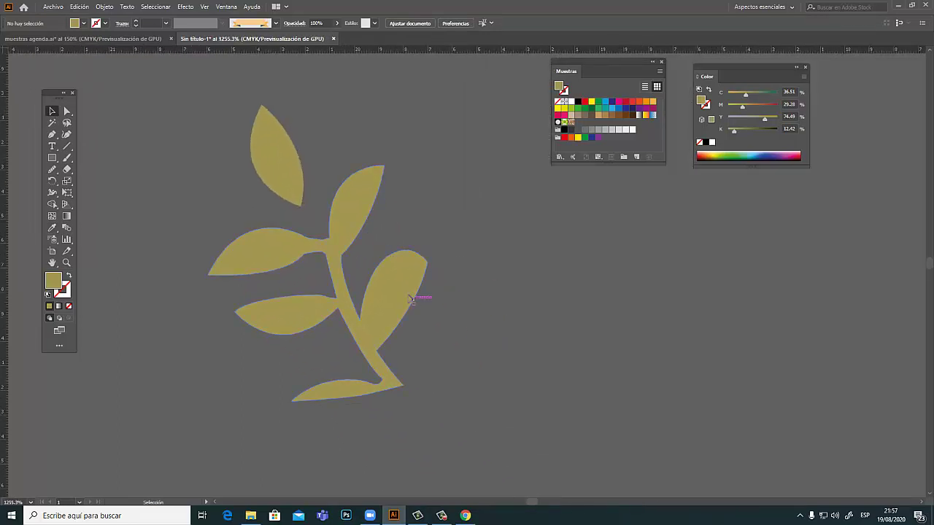
Reshape the right leaf's top and outer edges by dragging its anchors.
{"action": "left_click", "coordinate": [400, 292]}
{"action": "left_click", "coordinate": [54, 171]}
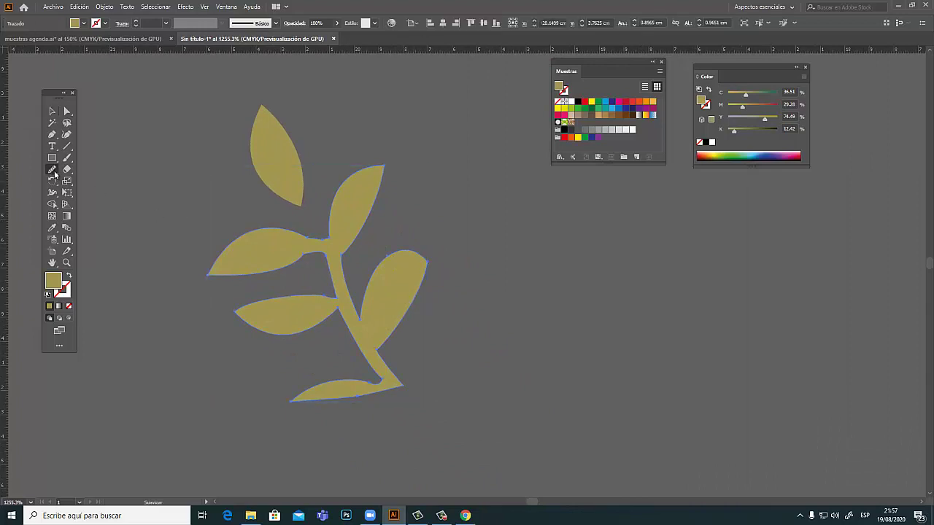
{"action": "left_click_drag", "start_coordinate": [58, 174], "coordinate": [117, 193]}
{"action": "left_click", "coordinate": [72, 111]}
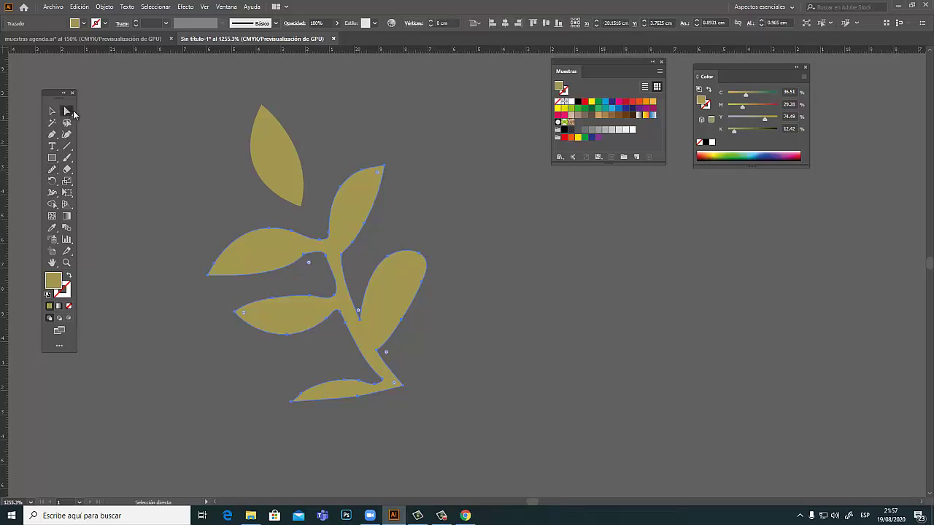
{"action": "left_click", "coordinate": [427, 259]}
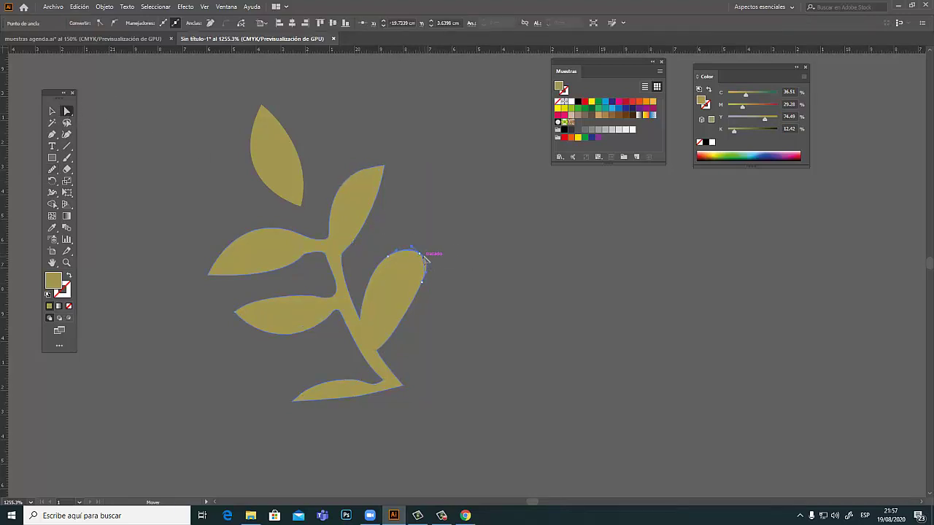
{"action": "mouse_move", "coordinate": [427, 262]}
{"action": "left_mouse_down"}
{"action": "mouse_move", "coordinate": [415, 250]}
{"action": "mouse_move", "coordinate": [401, 264]}
{"action": "left_mouse_up"}
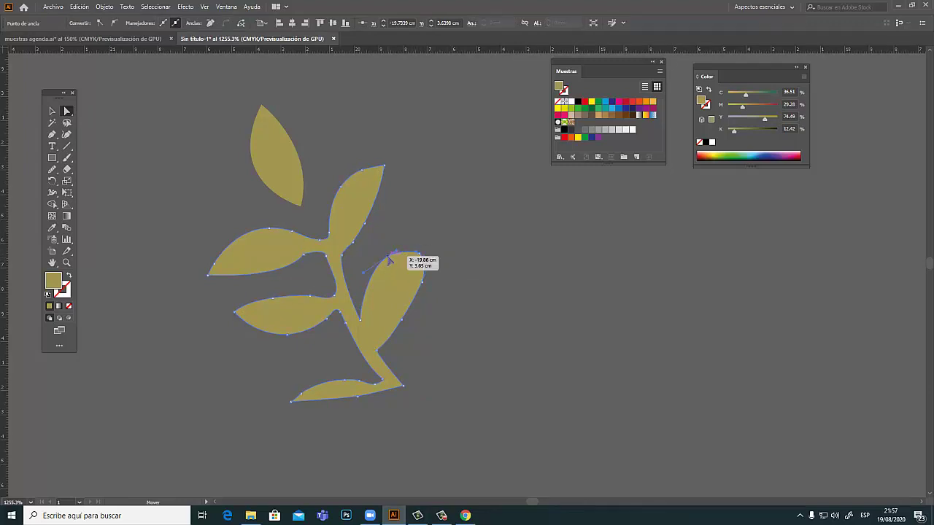
{"action": "left_click_drag", "start_coordinate": [426, 296], "coordinate": [431, 304]}
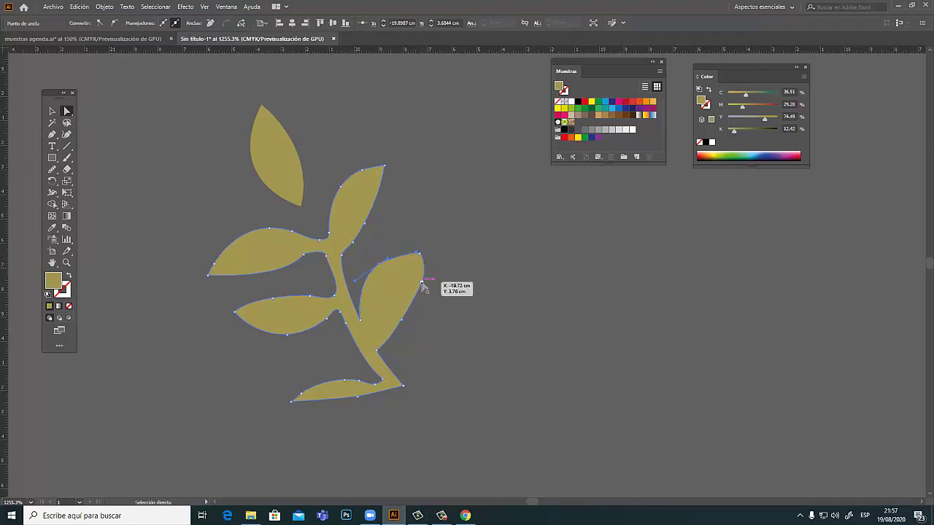
{"action": "left_click", "coordinate": [453, 303]}
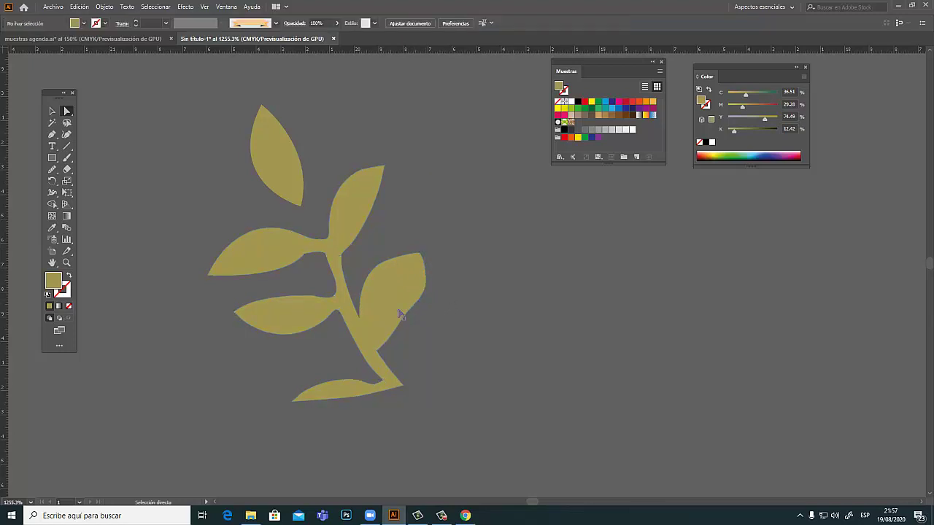
Smooth another leaf segment and the lower-left leaf's top edge.
{"action": "left_click_drag", "start_coordinate": [408, 315], "coordinate": [395, 318]}
{"action": "left_click", "coordinate": [437, 319]}
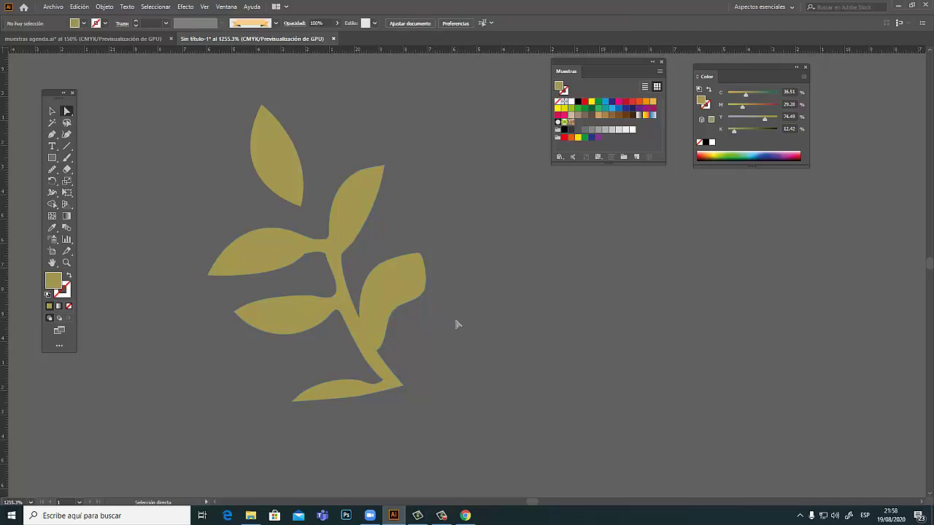
{"action": "left_click", "coordinate": [447, 315], "text": "alt"}
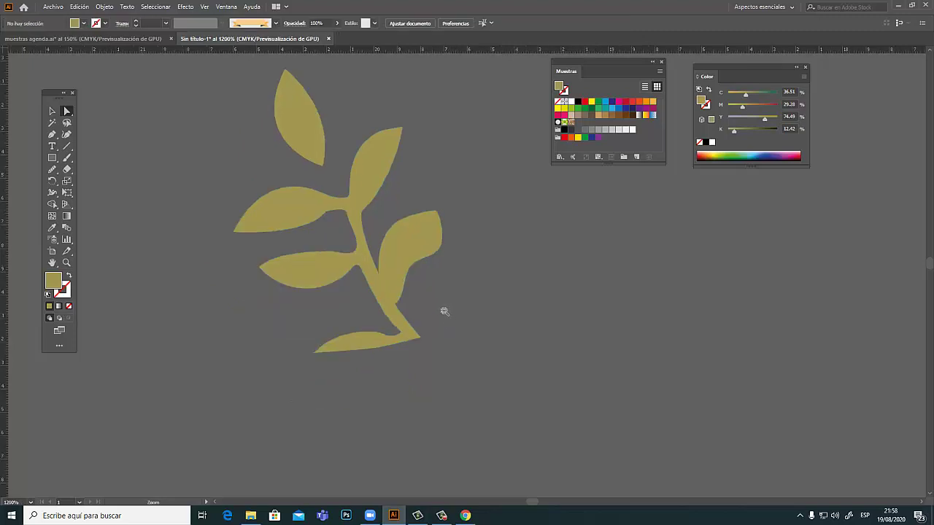
{"action": "left_click", "coordinate": [444, 313], "text": "alt"}
{"action": "mouse_move", "coordinate": [388, 284]}
{"action": "left_mouse_down"}
{"action": "mouse_move", "coordinate": [413, 279]}
{"action": "mouse_move", "coordinate": [365, 274]}
{"action": "left_mouse_up"}
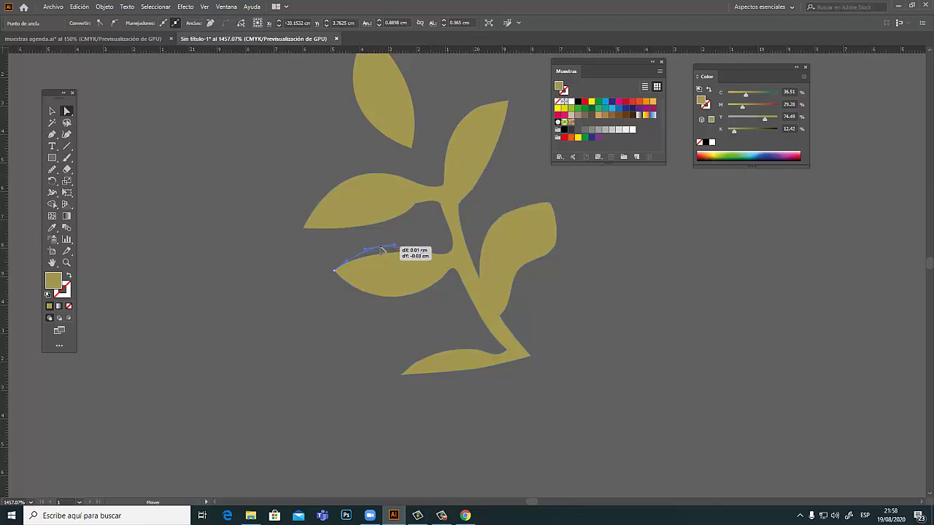
{"action": "left_click", "coordinate": [300, 260]}
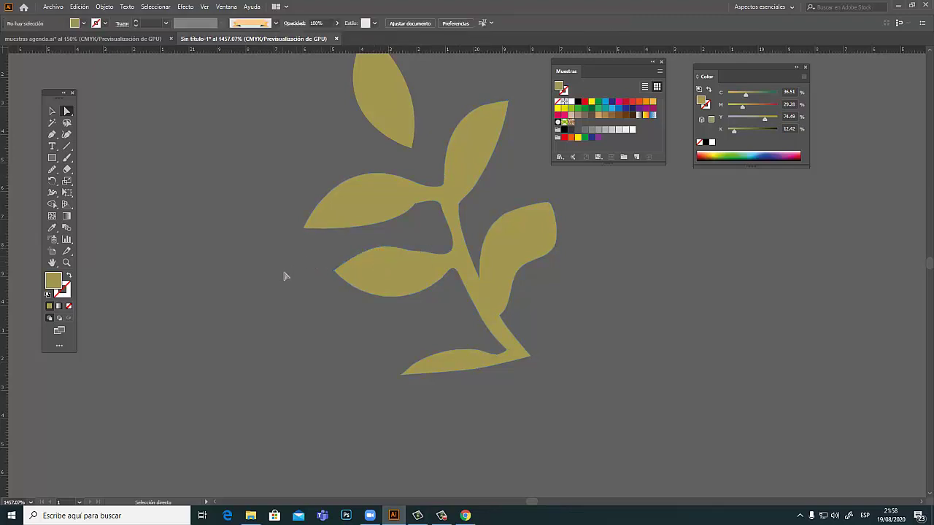
{"action": "left_click_drag", "start_coordinate": [394, 250], "coordinate": [426, 266]}
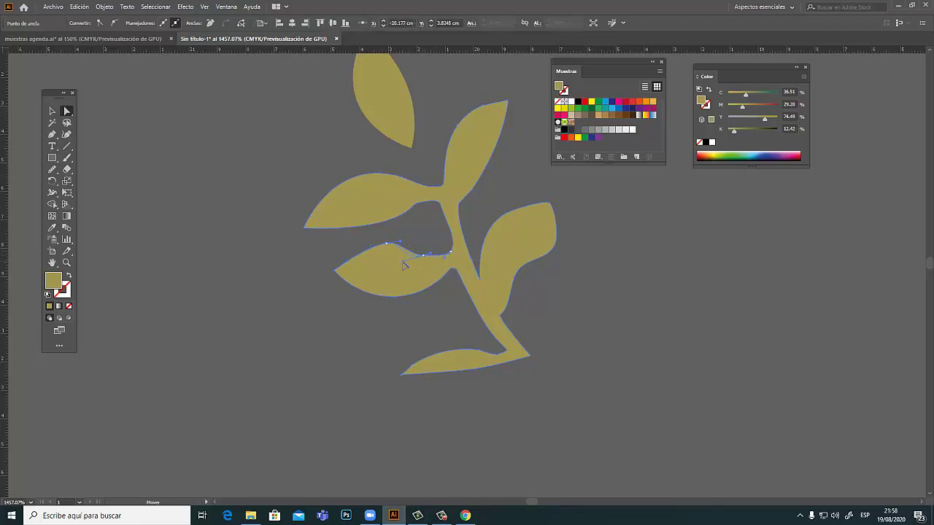
{"action": "left_click", "coordinate": [591, 315]}
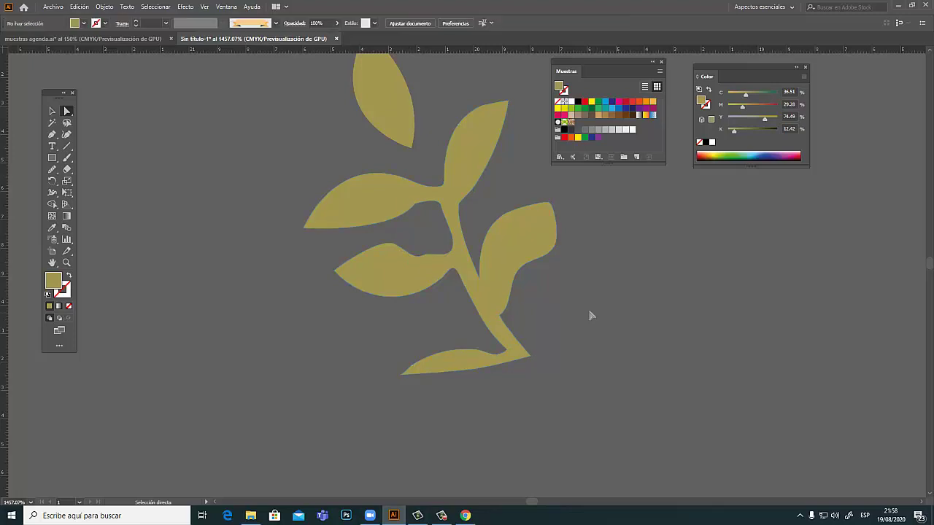
Zoom out, centre the sprig, and select all its pieces.
{"action": "left_click", "coordinate": [494, 151]}
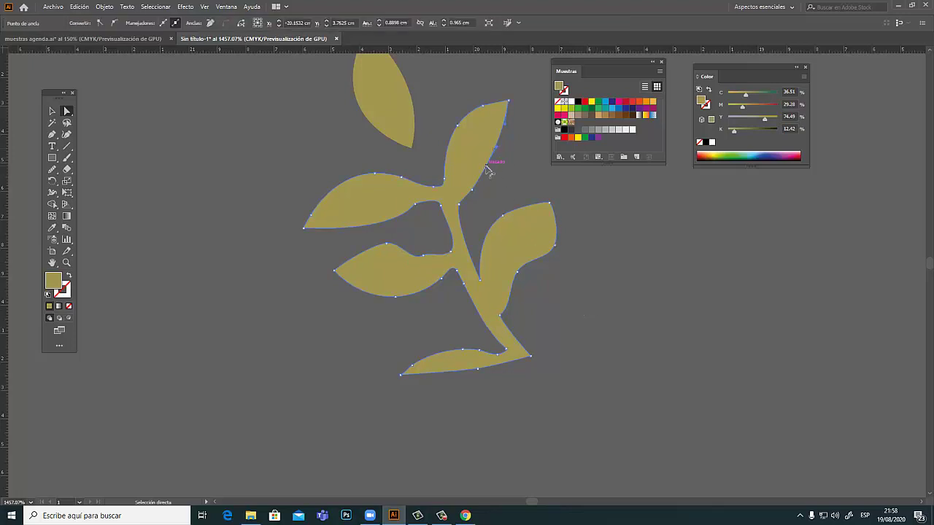
{"action": "left_click", "coordinate": [594, 233]}
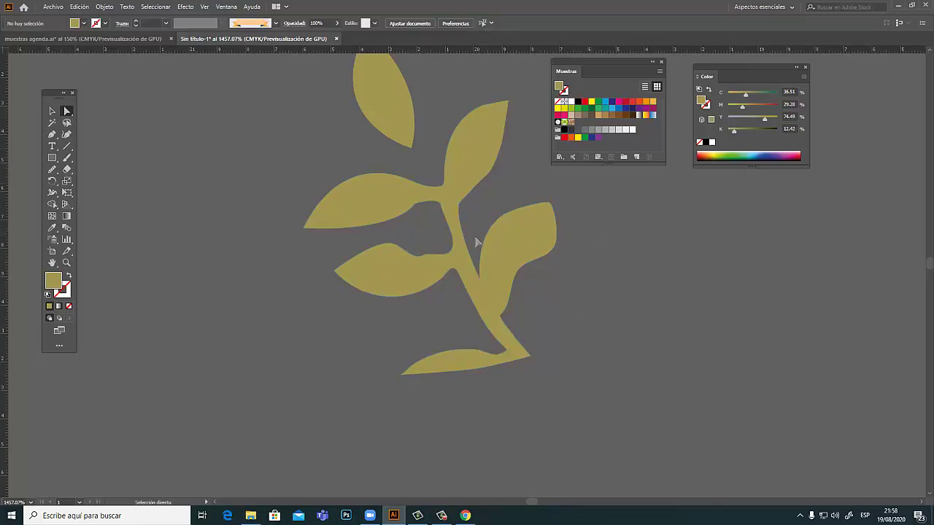
{"action": "key", "text": "ctrl+minus"}
{"action": "key", "text": "ctrl+minus"}
{"action": "left_click_drag", "start_coordinate": [589, 319], "coordinate": [448, 273]}
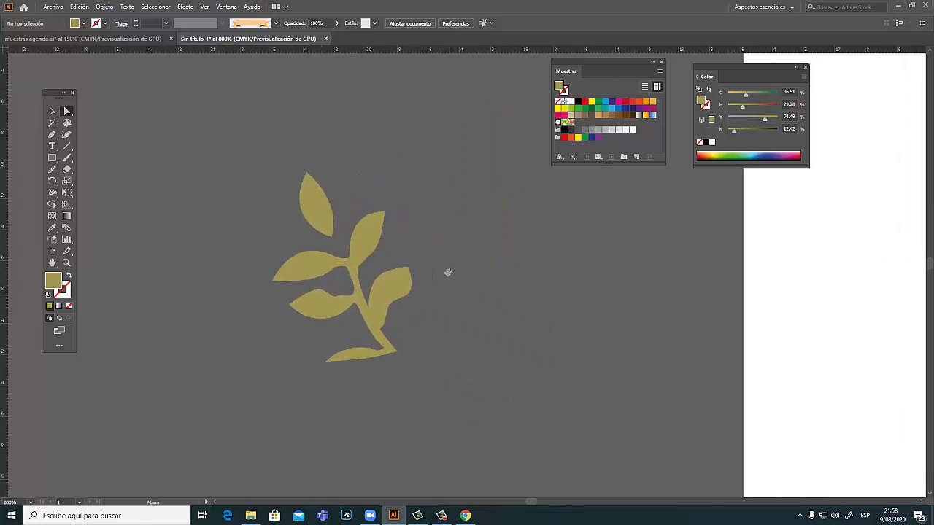
{"action": "key", "text": "v"}
{"action": "key", "text": "ctrl+a"}
Group the sprig pieces into one object with Object > Group.
{"action": "left_click", "coordinate": [111, 6]}
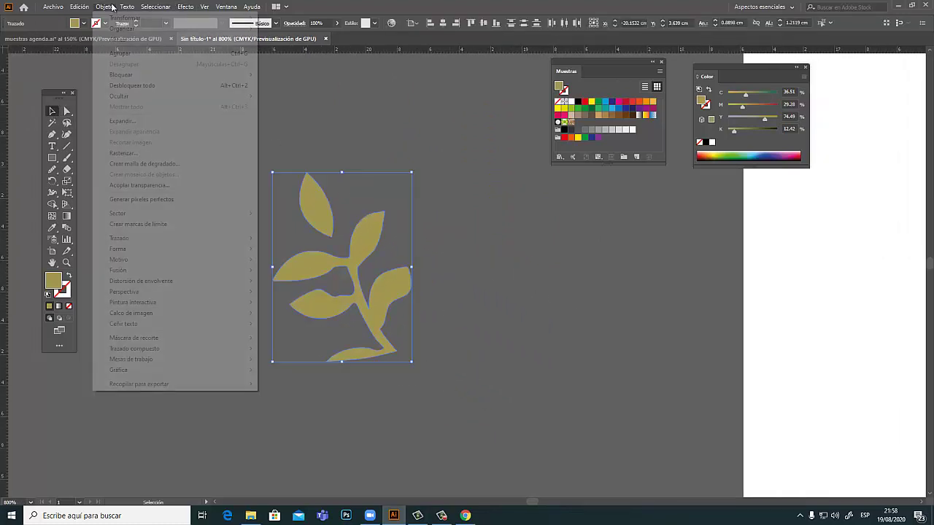
{"action": "left_click", "coordinate": [120, 53]}
{"action": "left_click", "coordinate": [503, 309]}
{"action": "scroll", "coordinate": [477, 294], "scroll_direction": "down", "scroll_amount": 2}
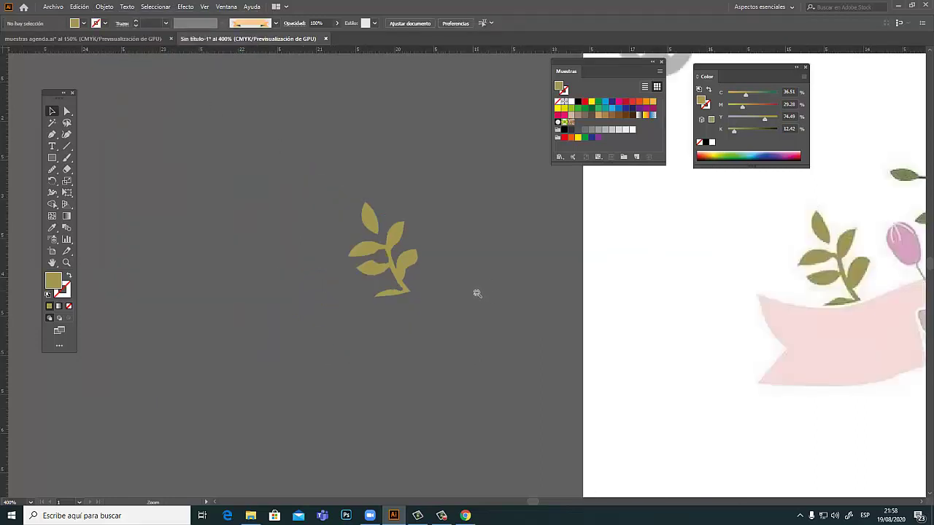
{"action": "scroll", "coordinate": [510, 299], "scroll_direction": "down", "scroll_amount": 2}
{"action": "left_click_drag", "start_coordinate": [573, 308], "coordinate": [425, 286]}
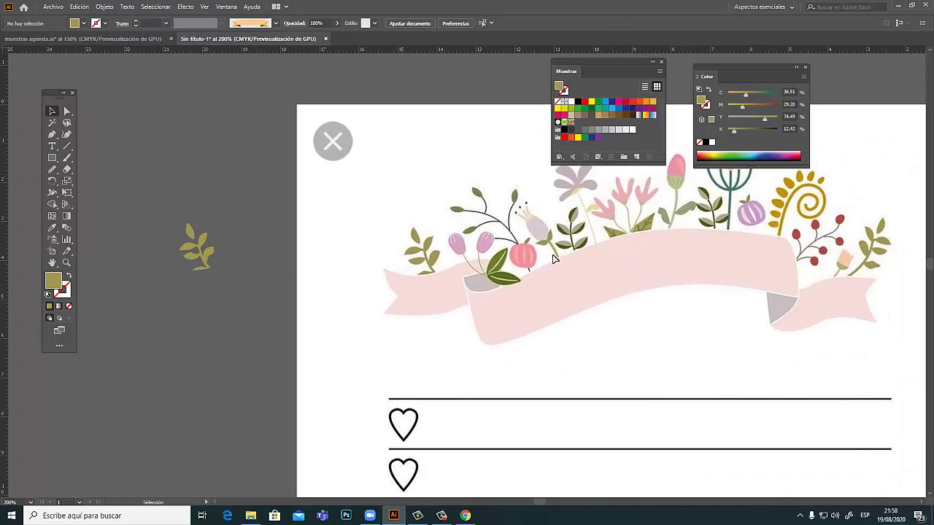
{"action": "left_click_drag", "start_coordinate": [552, 259], "coordinate": [421, 223]}
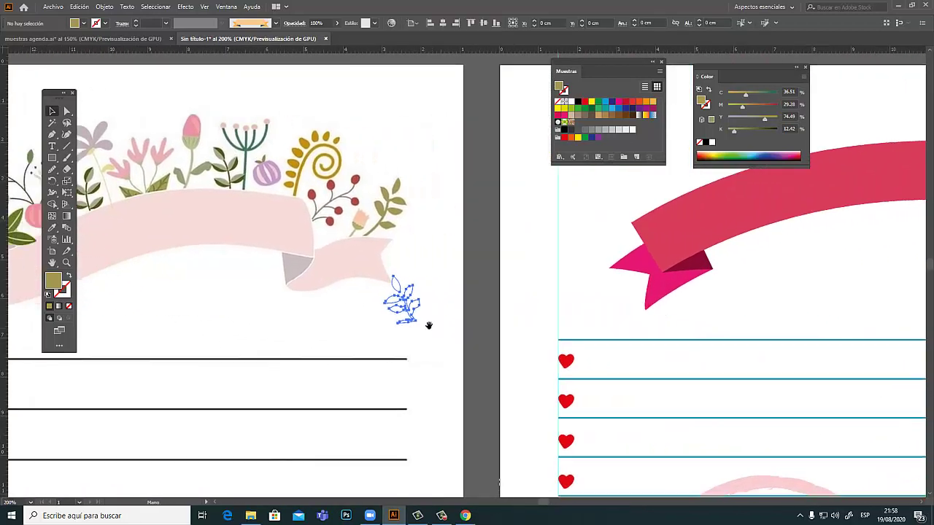
Place the enlarged sprig at the ribbon's left end and a tilted copy at its right end.
{"action": "mouse_move", "coordinate": [93, 229]}
{"action": "left_mouse_down"}
{"action": "mouse_move", "coordinate": [410, 305]}
{"action": "mouse_move", "coordinate": [675, 193]}
{"action": "left_mouse_up"}
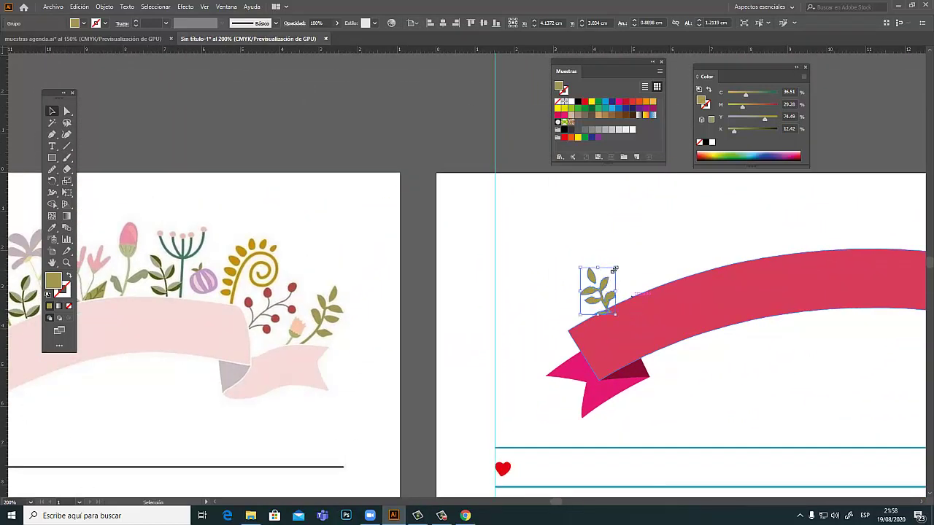
{"action": "left_click_drag", "start_coordinate": [619, 265], "coordinate": [626, 227]}
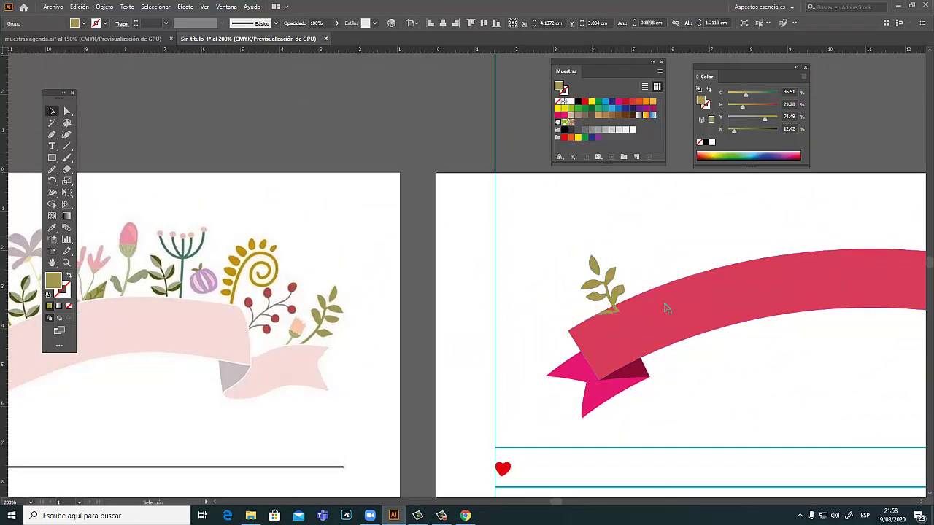
{"action": "left_click", "coordinate": [666, 307]}
{"action": "key", "text": "ctrl+minus"}
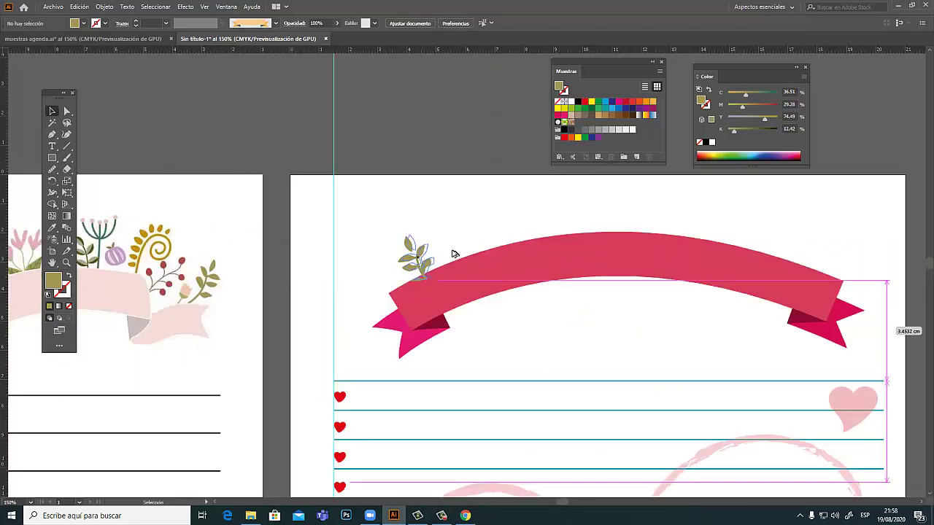
{"action": "left_click_drag", "start_coordinate": [426, 263], "coordinate": [839, 245]}
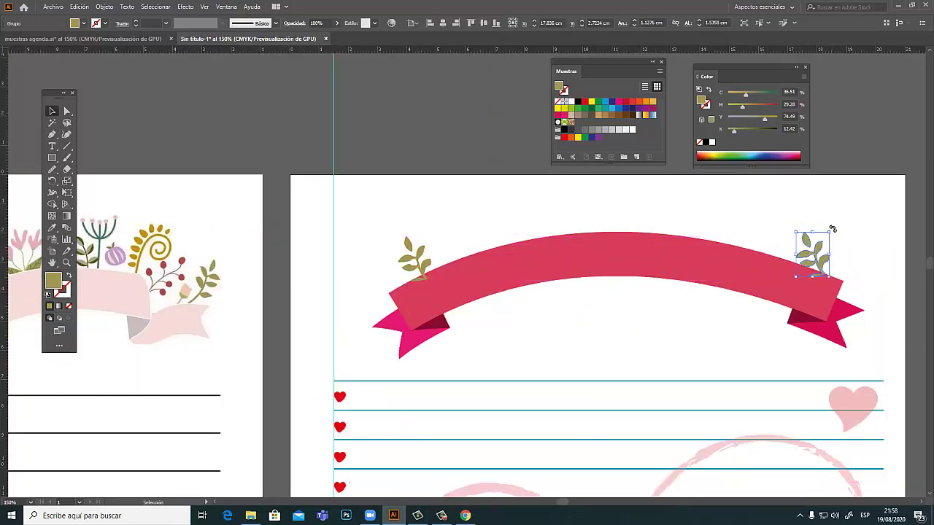
{"action": "mouse_move", "coordinate": [832, 229]}
{"action": "left_mouse_down"}
{"action": "mouse_move", "coordinate": [855, 250]}
{"action": "mouse_move", "coordinate": [839, 211]}
{"action": "left_mouse_up"}
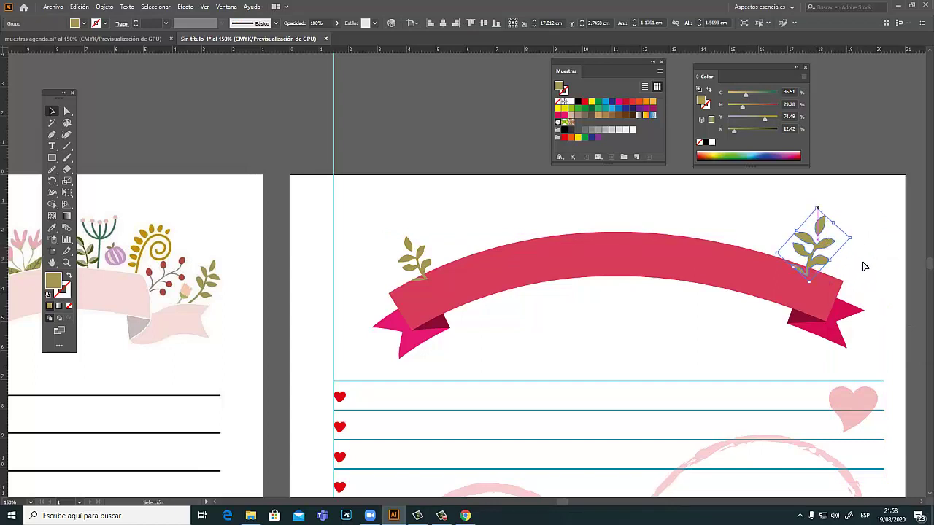
Bring the crimson ribbon in front of the sprigs with Arrange > Bring to Front.
{"action": "left_click", "coordinate": [513, 281]}
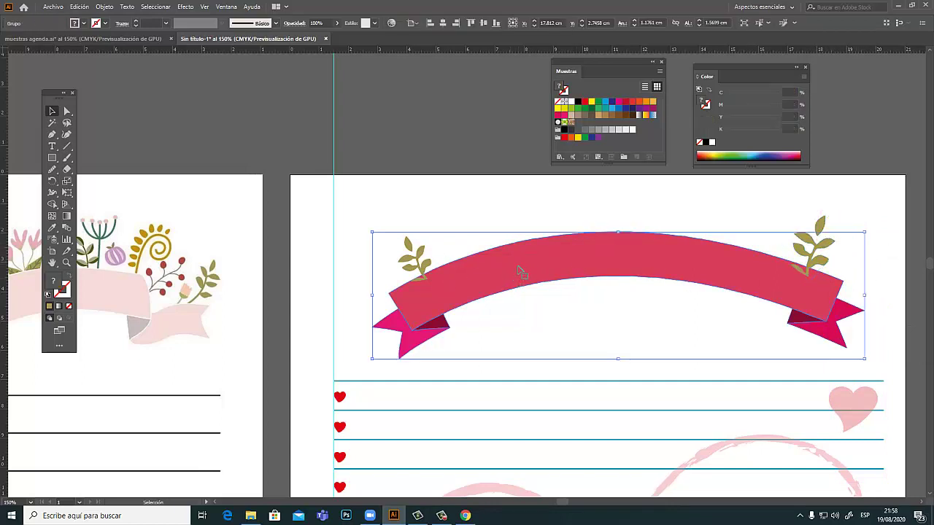
{"action": "right_click", "coordinate": [516, 264]}
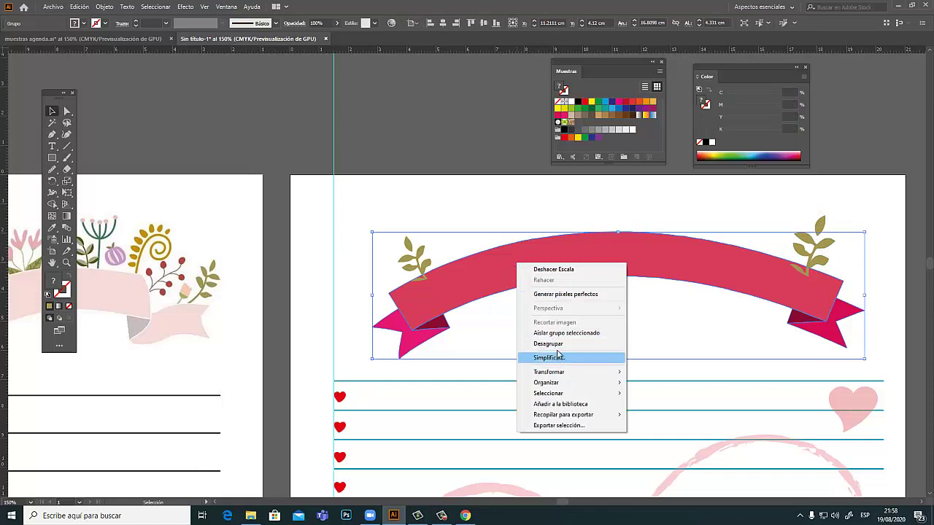
{"action": "mouse_move", "coordinate": [554, 383]}
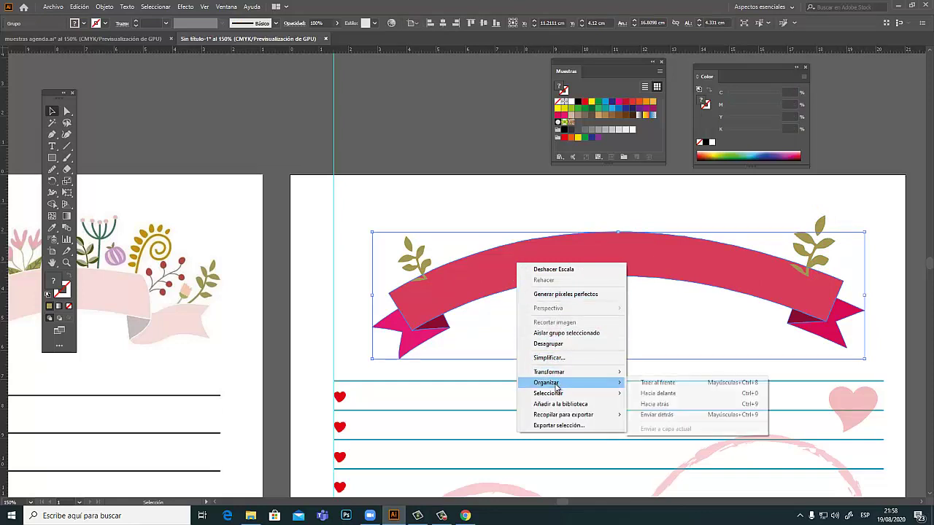
{"action": "left_click", "coordinate": [659, 384]}
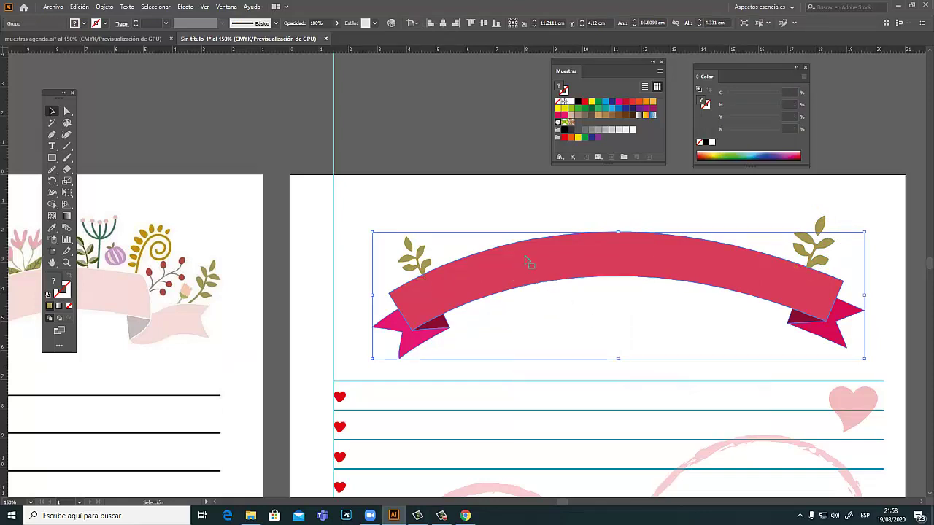
{"action": "left_click", "coordinate": [518, 139]}
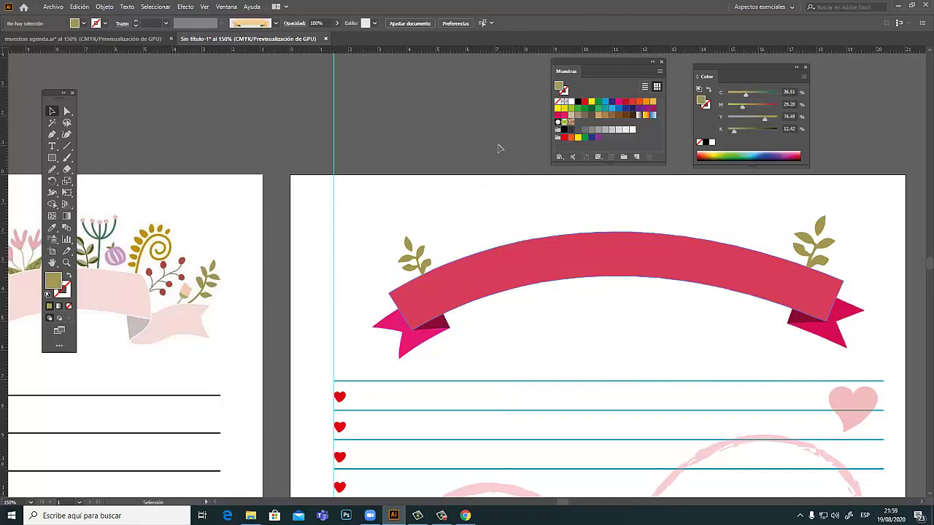
Draw a green-stroked arc over the pink reference ribbon.
{"action": "mouse_move", "coordinate": [304, 277]}
{"action": "left_mouse_down"}
{"action": "mouse_move", "coordinate": [461, 260]}
{"action": "mouse_move", "coordinate": [360, 264]}
{"action": "left_mouse_up"}
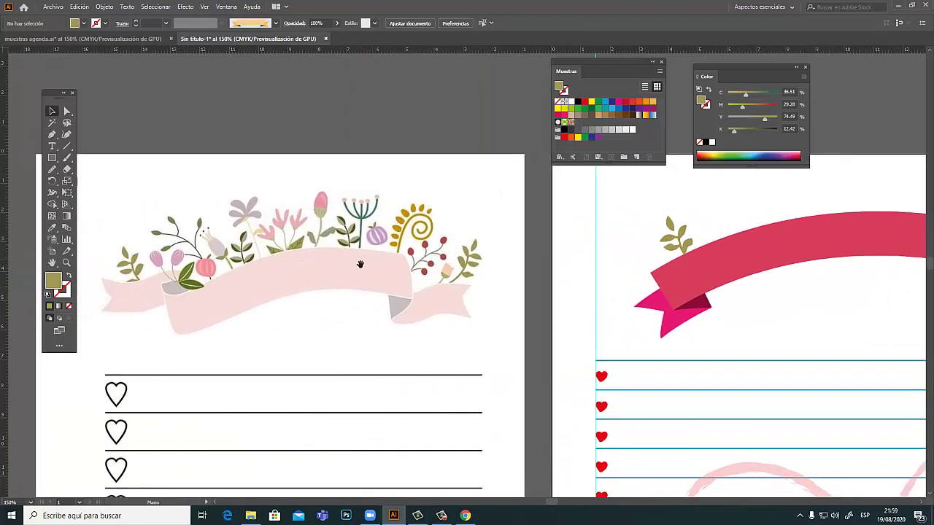
{"action": "left_click", "coordinate": [245, 266]}
{"action": "left_click", "coordinate": [415, 301]}
{"action": "left_click_drag", "start_coordinate": [465, 308], "coordinate": [356, 312]}
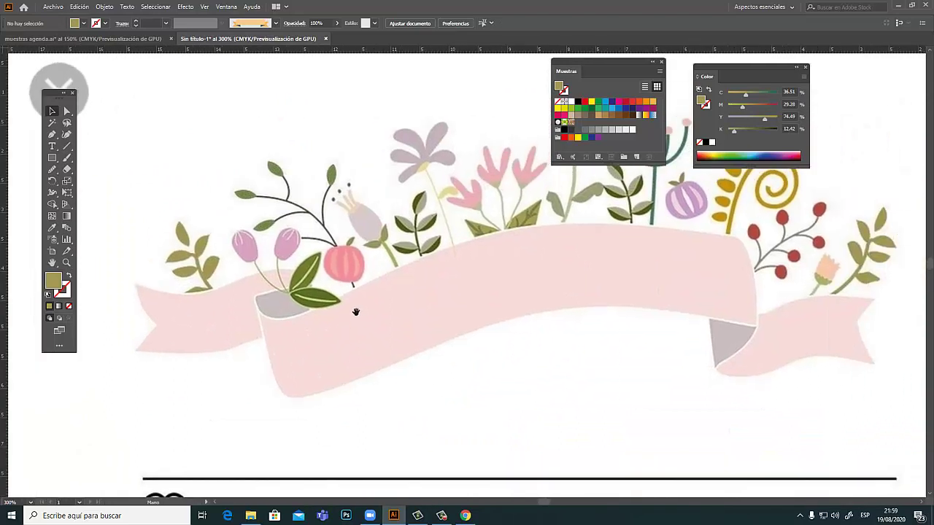
{"action": "left_click_drag", "start_coordinate": [322, 238], "coordinate": [282, 222]}
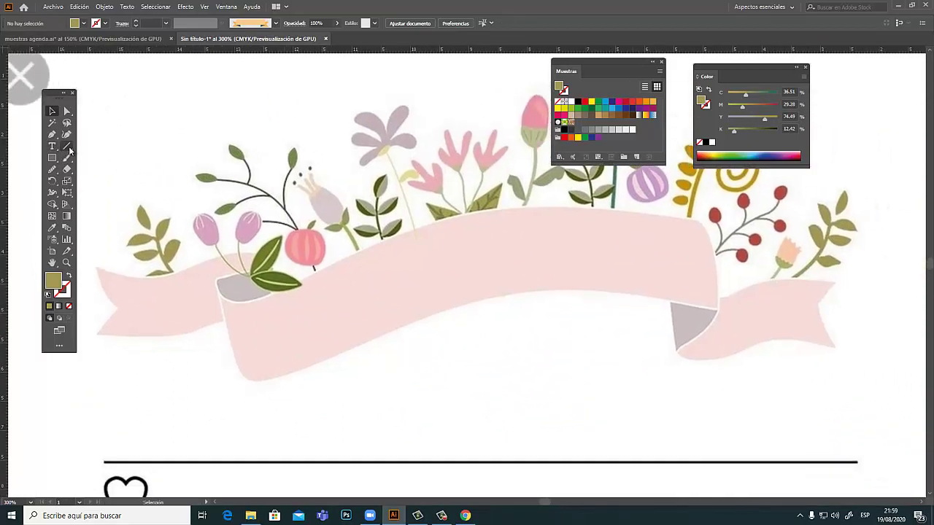
{"action": "left_click_drag", "start_coordinate": [69, 149], "coordinate": [102, 161]}
{"action": "left_click_drag", "start_coordinate": [337, 305], "coordinate": [305, 289]}
{"action": "left_click_drag", "start_coordinate": [298, 343], "coordinate": [368, 279]}
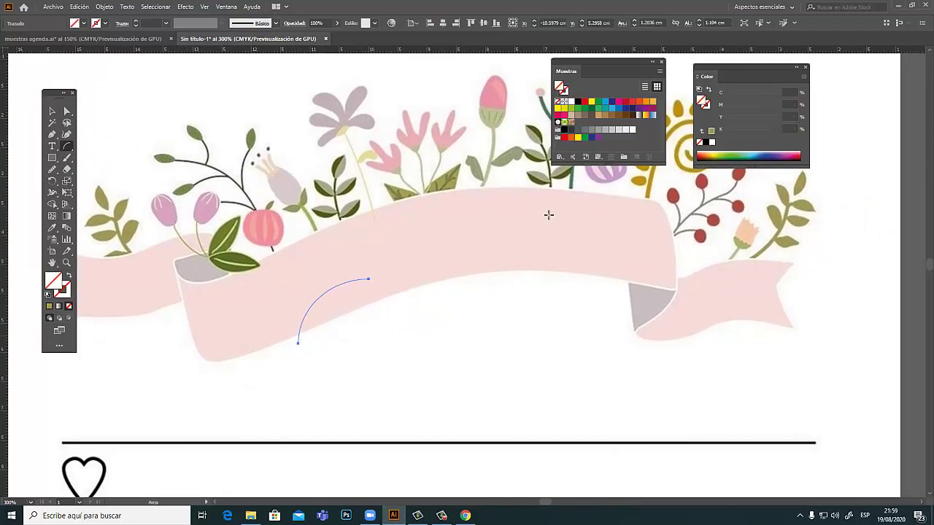
{"action": "left_click", "coordinate": [731, 154]}
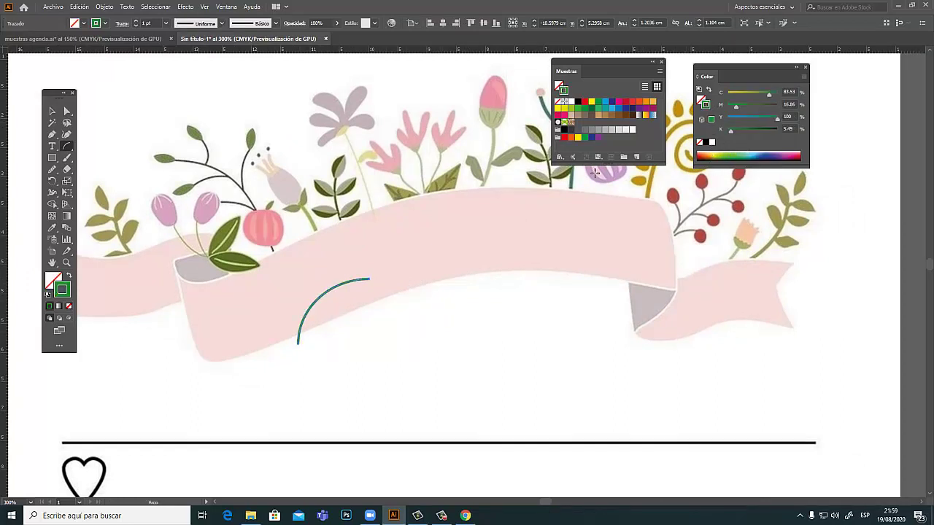
Widen the green arc with the Width tool into a tapered crescent leaf.
{"action": "left_click", "coordinate": [53, 111]}
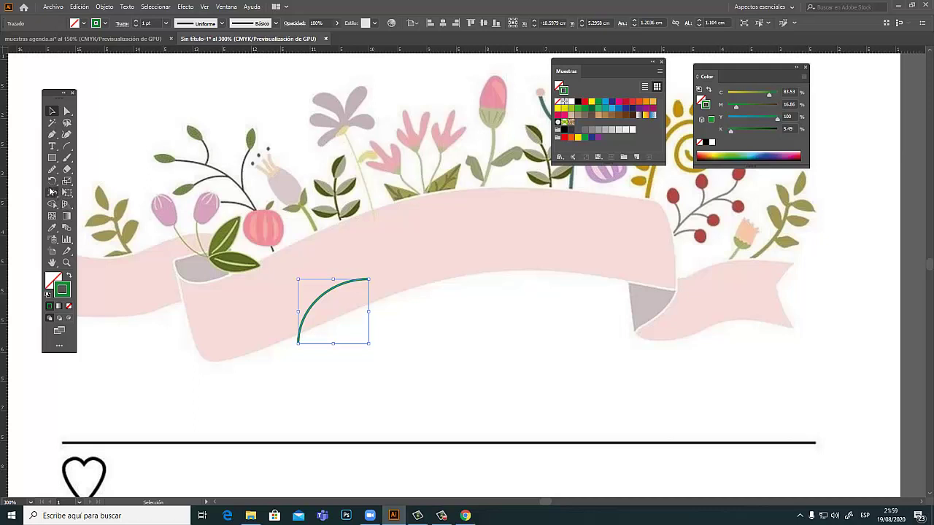
{"action": "left_click", "coordinate": [52, 194]}
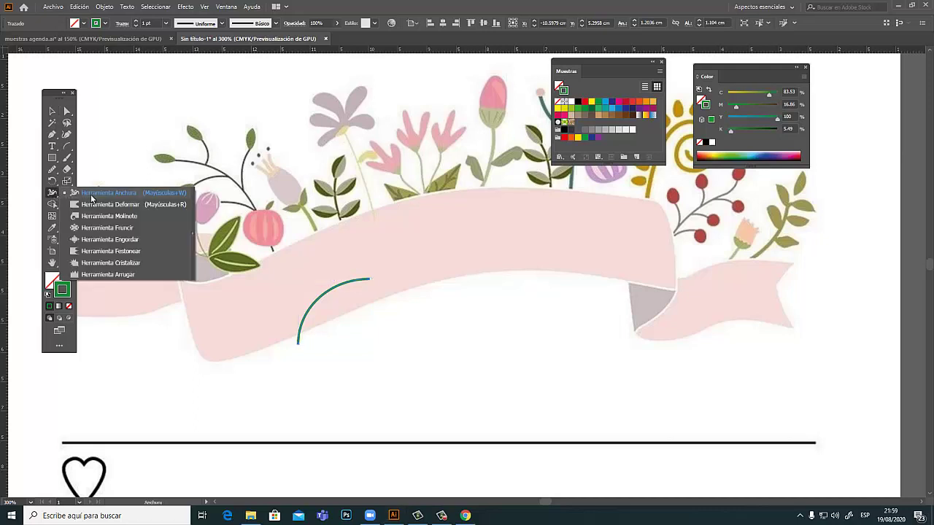
{"action": "left_click", "coordinate": [91, 195]}
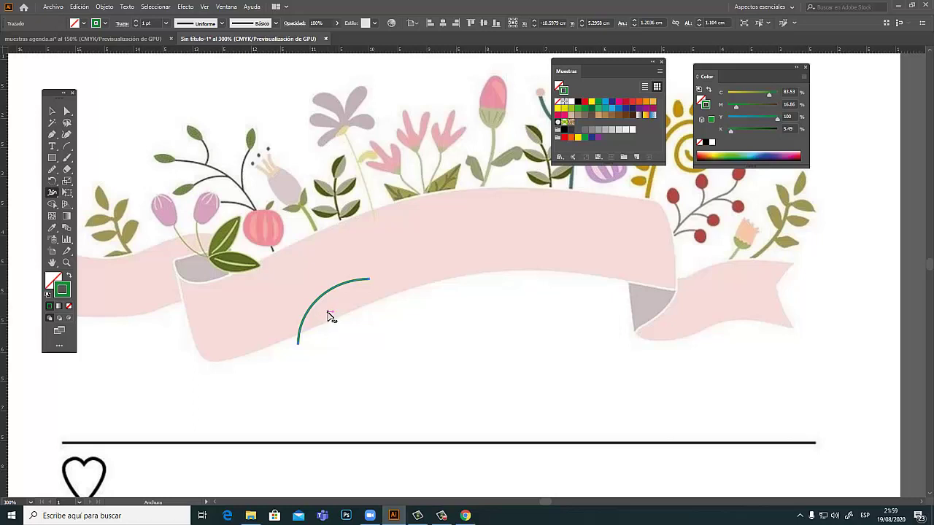
{"action": "left_click_drag", "start_coordinate": [324, 302], "coordinate": [330, 311]}
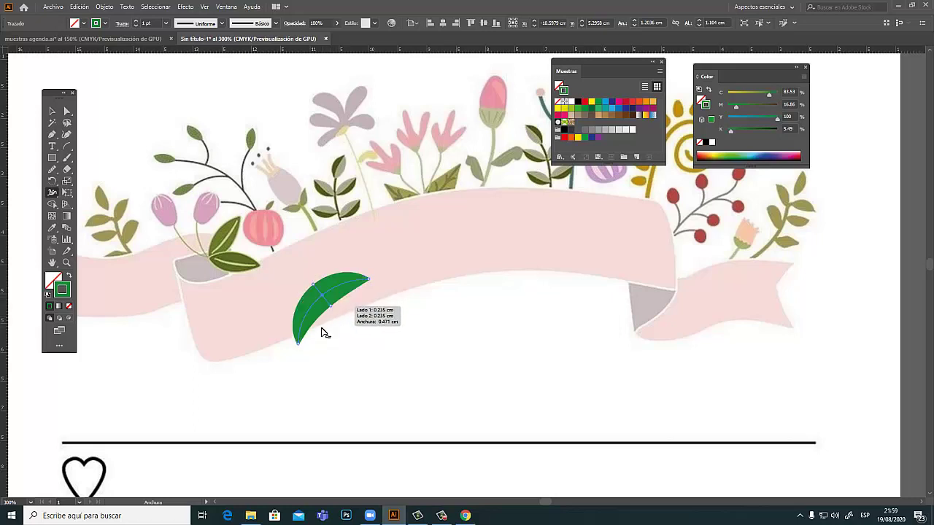
{"action": "left_click", "coordinate": [52, 111]}
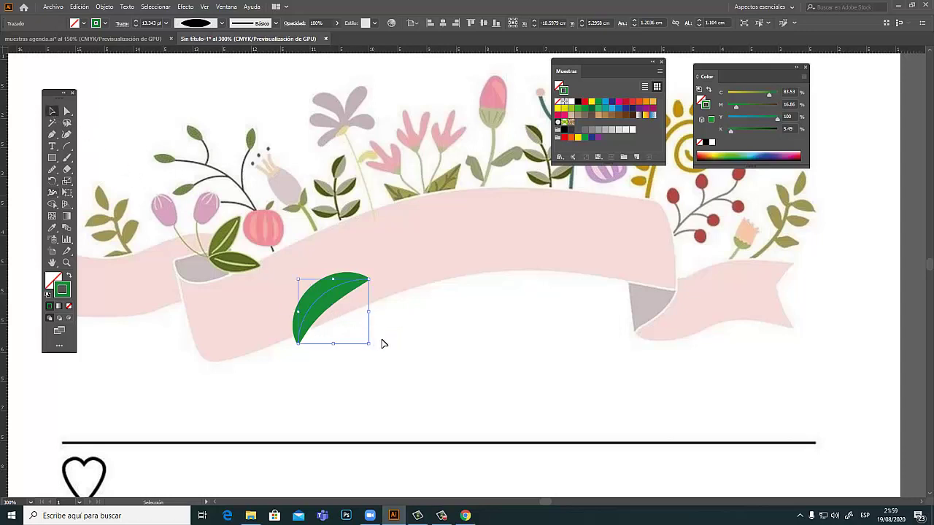
{"action": "left_click", "coordinate": [408, 351]}
Draw a curved arc vein across the green leaf with a white stroke.
{"action": "left_click", "coordinate": [67, 146]}
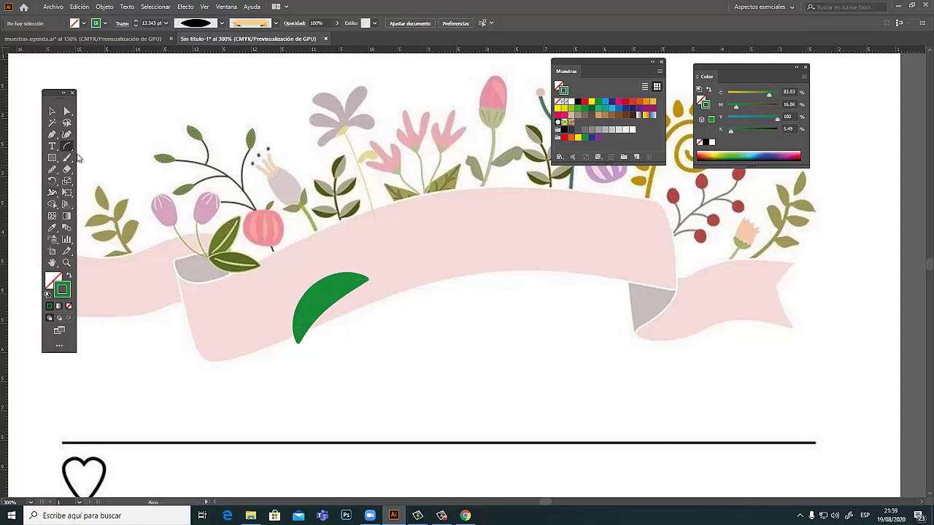
{"action": "left_click_drag", "start_coordinate": [299, 339], "coordinate": [356, 278]}
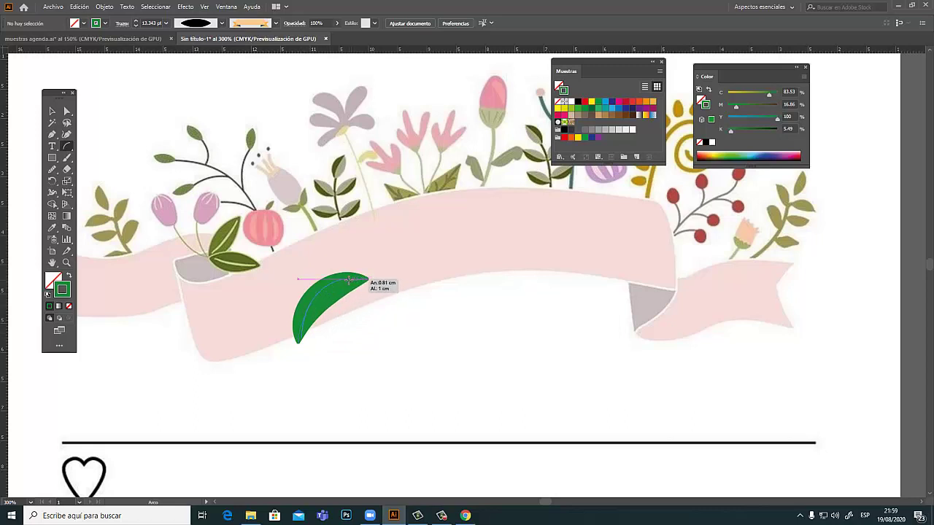
{"action": "left_click_drag", "start_coordinate": [355, 277], "coordinate": [349, 280]}
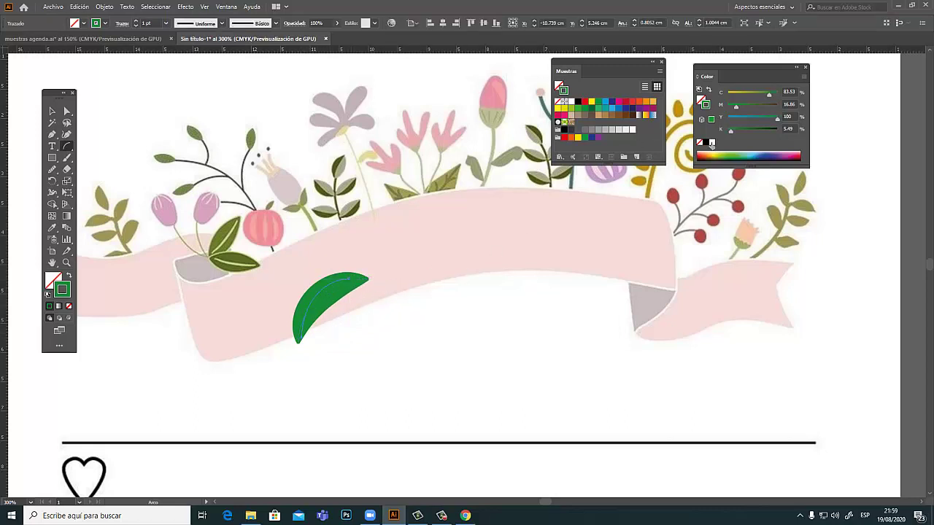
{"action": "left_click", "coordinate": [712, 142]}
Apply the tapered ellipse width profile to the white vein.
{"action": "left_click", "coordinate": [51, 111]}
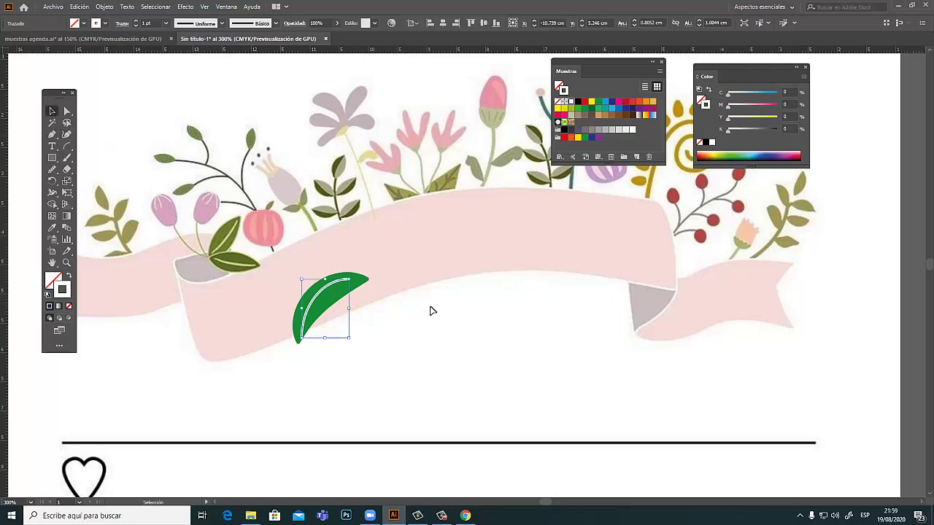
{"action": "left_click", "coordinate": [369, 333]}
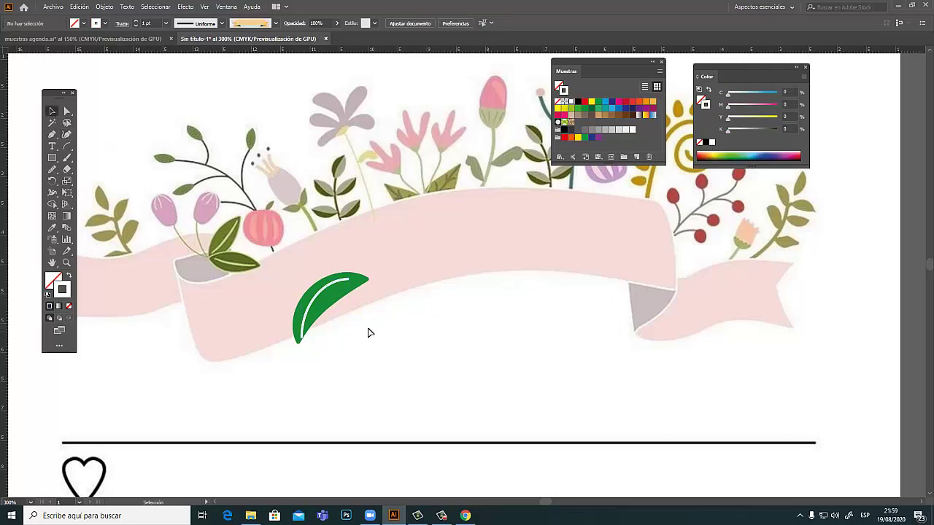
{"action": "left_click", "coordinate": [323, 292]}
{"action": "left_click", "coordinate": [221, 24]}
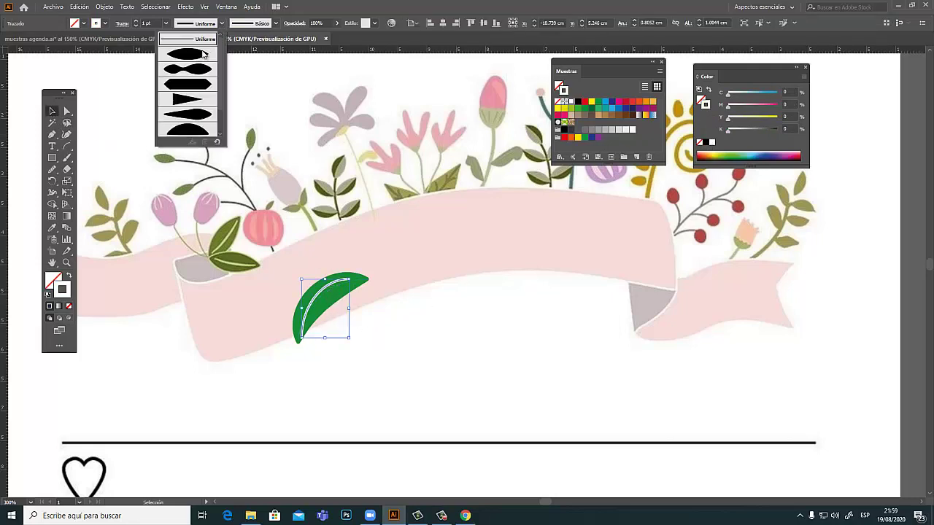
{"action": "left_click", "coordinate": [193, 59]}
{"action": "left_click", "coordinate": [421, 327]}
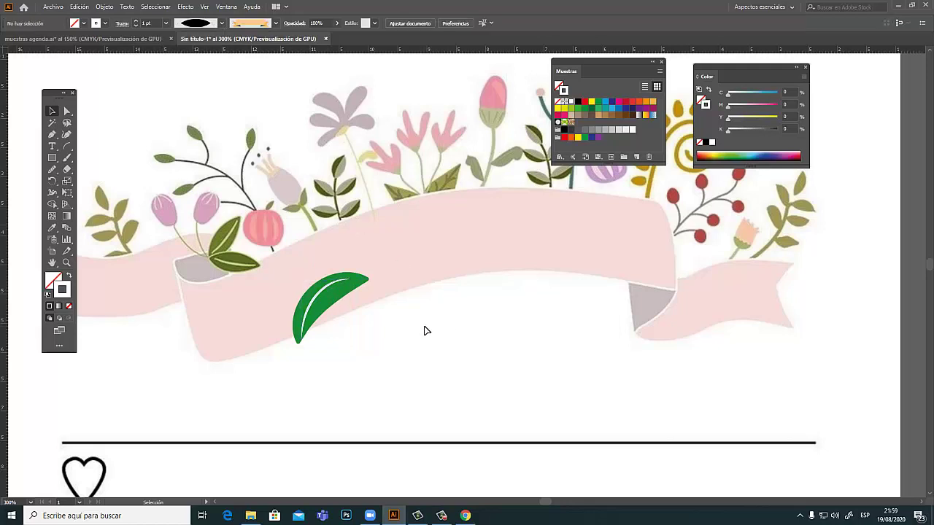
Group the leaf with its vein and move it right toward the ribbon's middle.
{"action": "mouse_move", "coordinate": [380, 341]}
{"action": "left_mouse_down"}
{"action": "mouse_move", "coordinate": [395, 327]}
{"action": "mouse_move", "coordinate": [319, 311]}
{"action": "left_mouse_up"}
{"action": "left_click", "coordinate": [341, 319]}
{"action": "key", "text": "ctrl+z"}
{"action": "key", "text": "a"}
{"action": "key", "text": "v"}
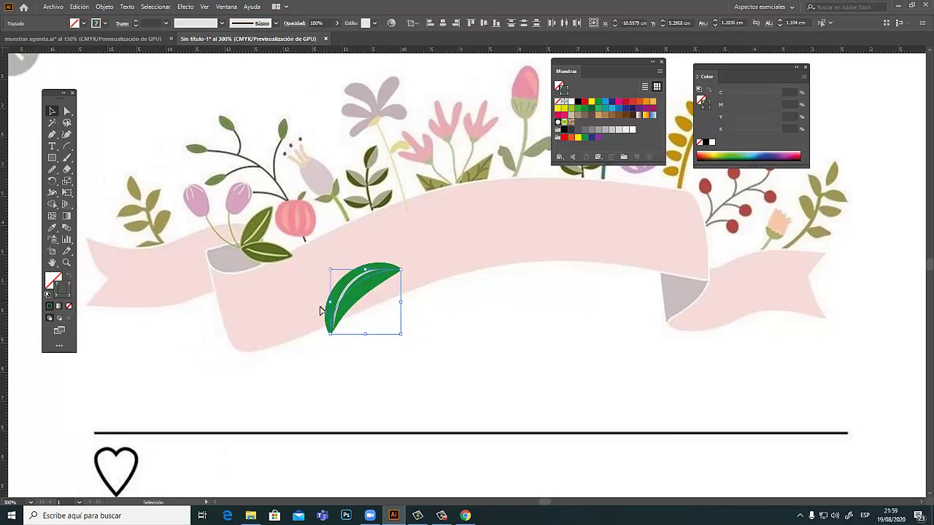
{"action": "key", "text": "a"}
{"action": "key", "text": "v"}
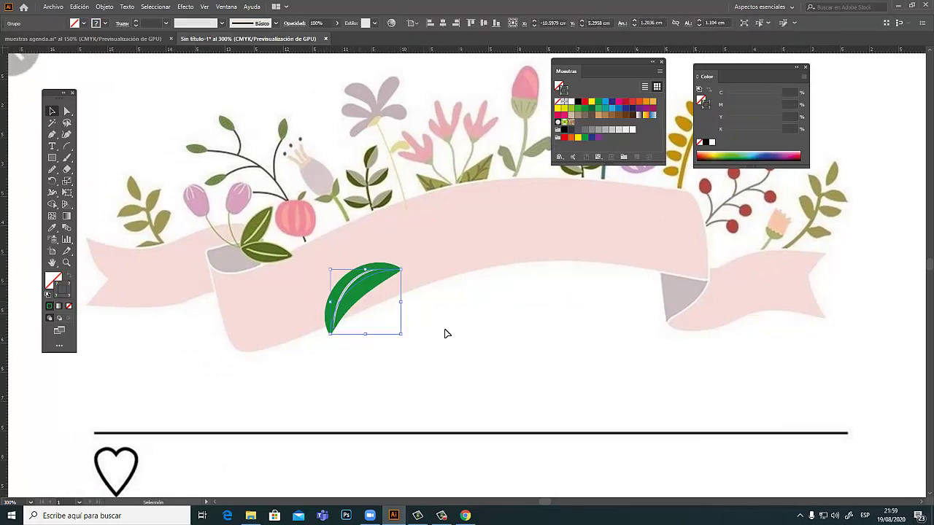
{"action": "left_click_drag", "start_coordinate": [333, 323], "coordinate": [464, 354]}
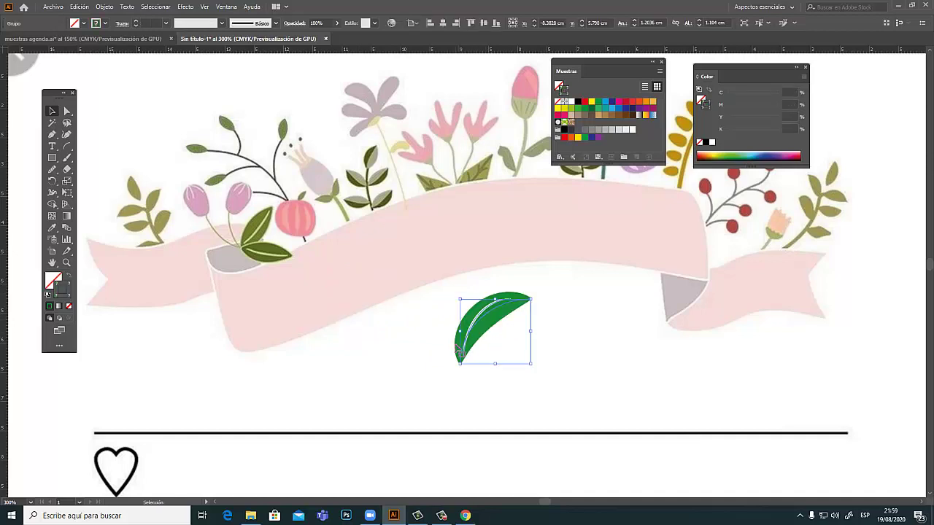
{"action": "left_click", "coordinate": [355, 321]}
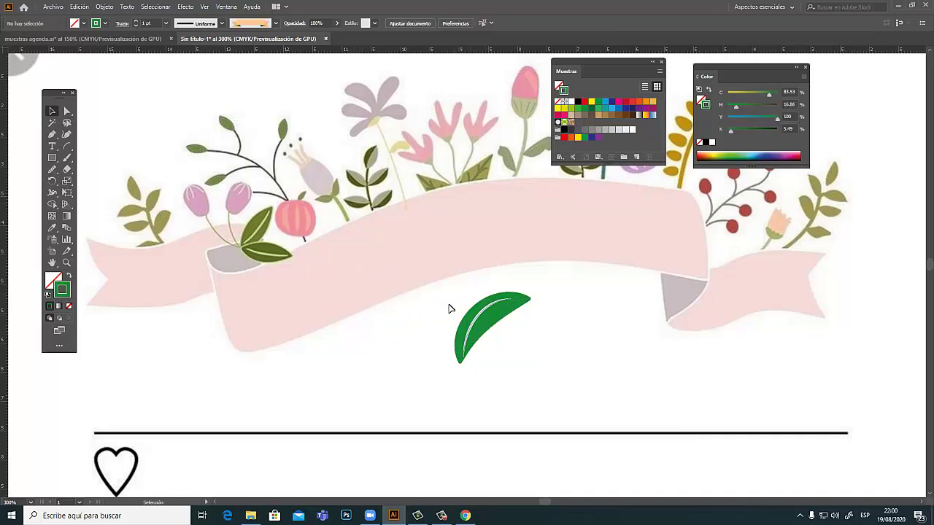
{"action": "left_click_drag", "start_coordinate": [439, 298], "coordinate": [489, 354]}
Make a vertically reflected copy of the leaf with the Reflect tool and move it left.
{"action": "left_click", "coordinate": [52, 180]}
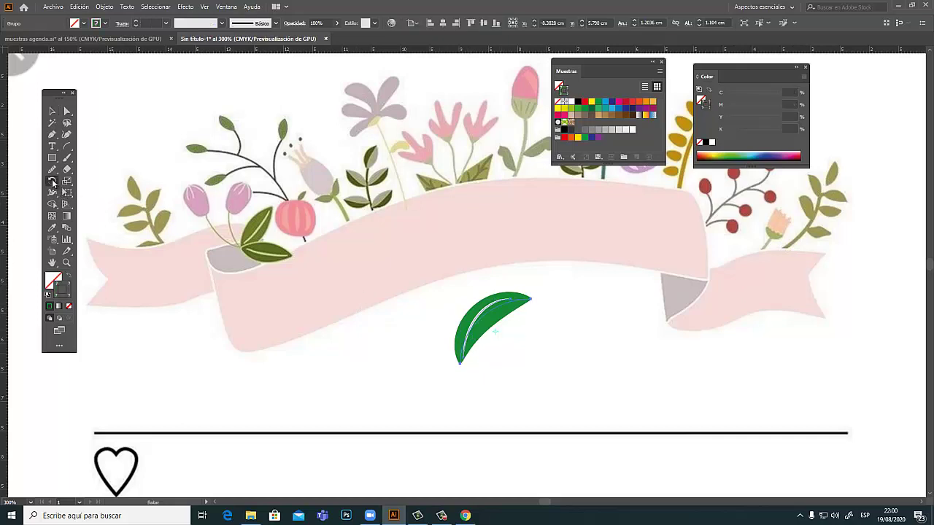
{"action": "left_click", "coordinate": [84, 194]}
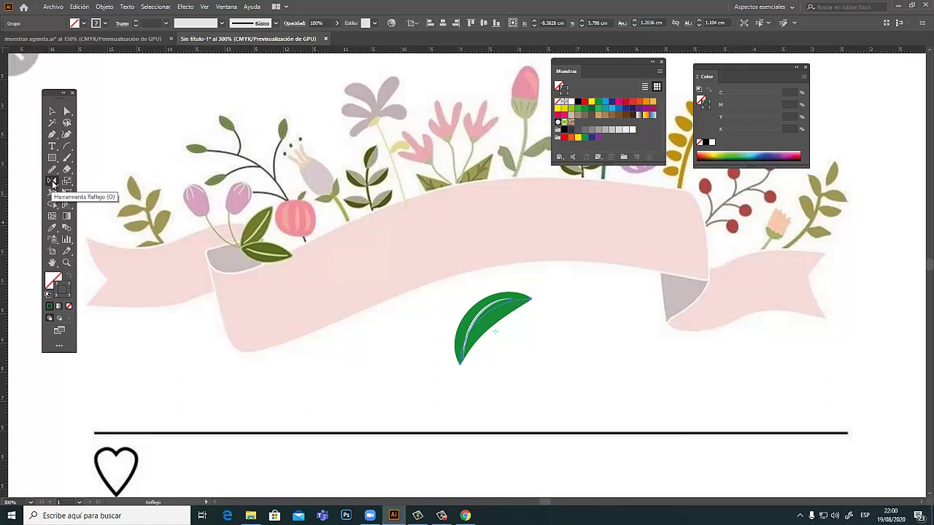
{"action": "double_click", "coordinate": [52, 181]}
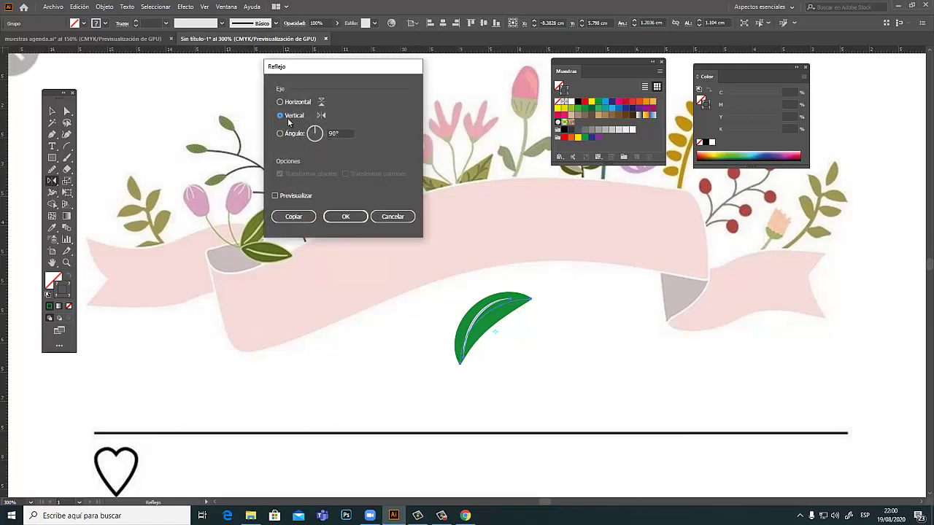
{"action": "left_click", "coordinate": [291, 217]}
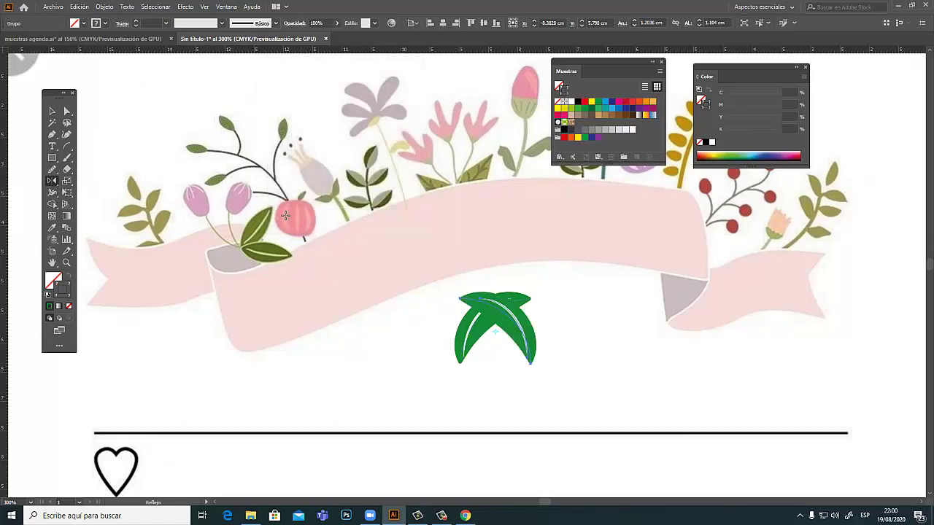
{"action": "key", "text": "v"}
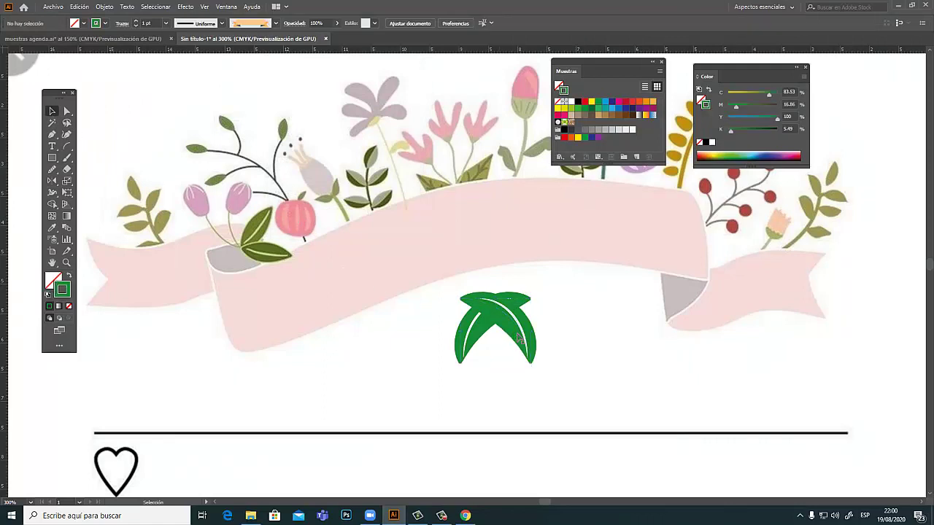
{"action": "left_click_drag", "start_coordinate": [519, 342], "coordinate": [430, 349]}
Nudge the mirrored leaf closer to the original to form a V-shaped pair.
{"action": "left_click_drag", "start_coordinate": [55, 186], "coordinate": [79, 196]}
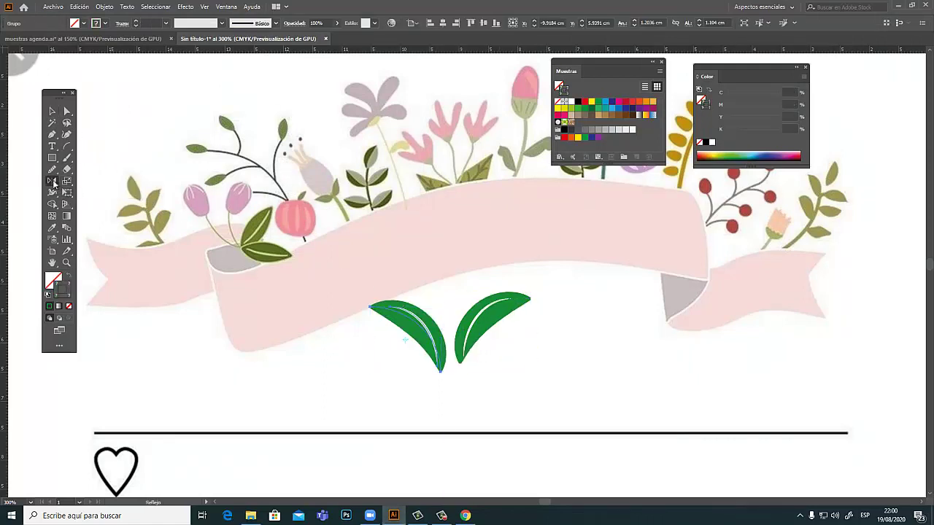
{"action": "double_click", "coordinate": [52, 181]}
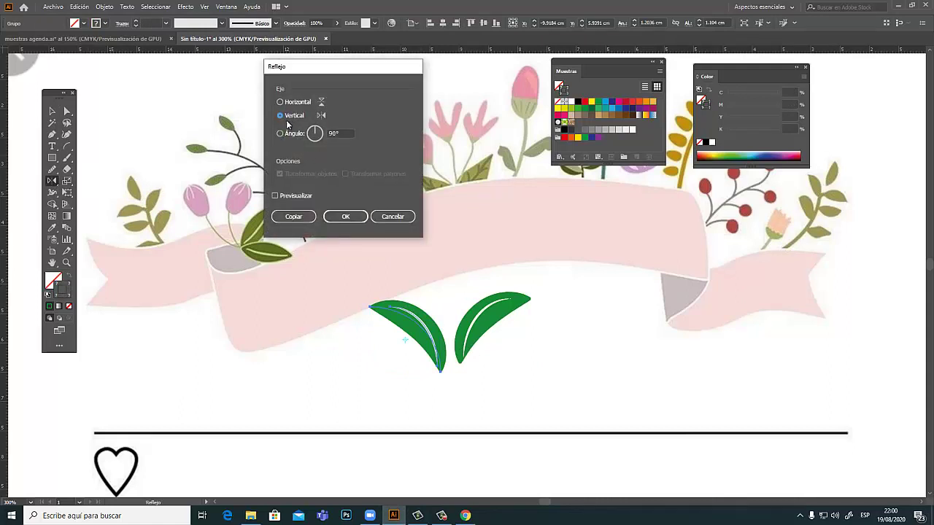
{"action": "left_click", "coordinate": [394, 221]}
{"action": "key", "text": "v"}
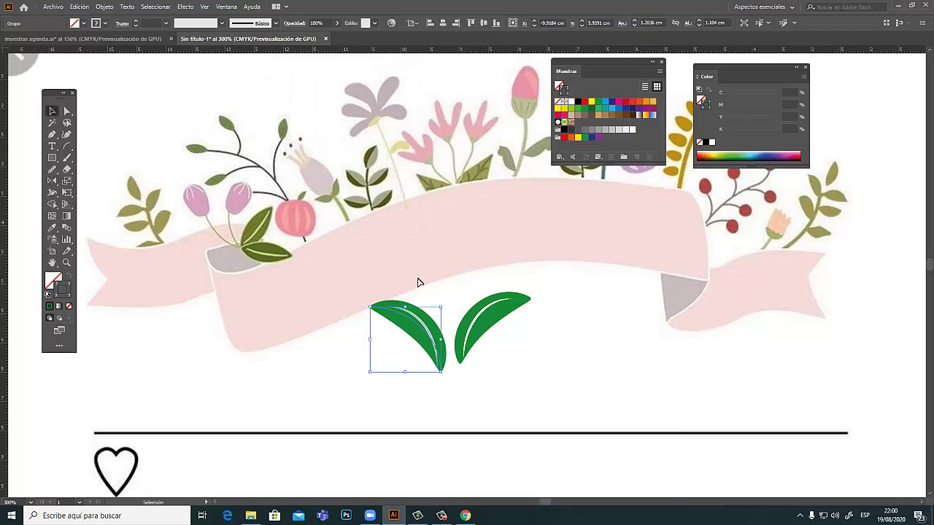
{"action": "left_click", "coordinate": [487, 341]}
{"action": "left_click_drag", "start_coordinate": [445, 363], "coordinate": [478, 349]}
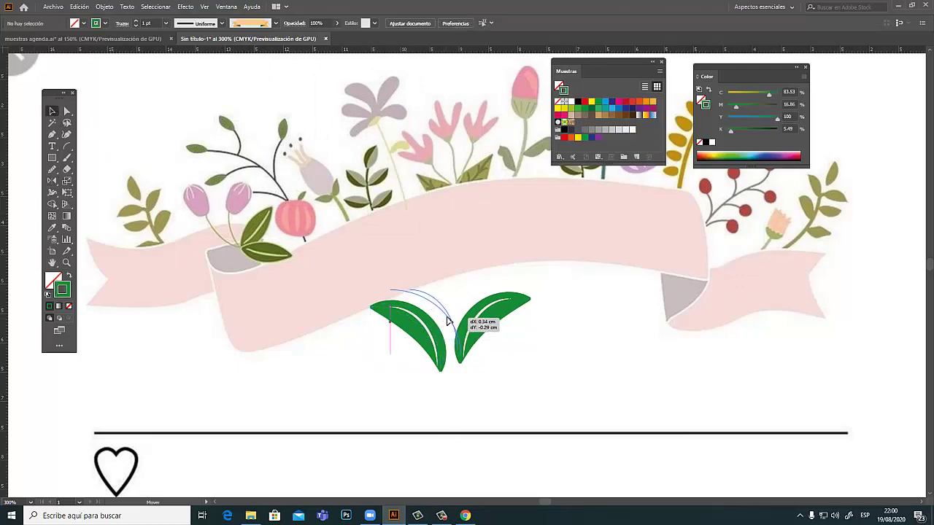
{"action": "left_click", "coordinate": [539, 365]}
Drag both green leaves onto the red banner page.
{"action": "left_click", "coordinate": [533, 357], "text": "ctrl+alt"}
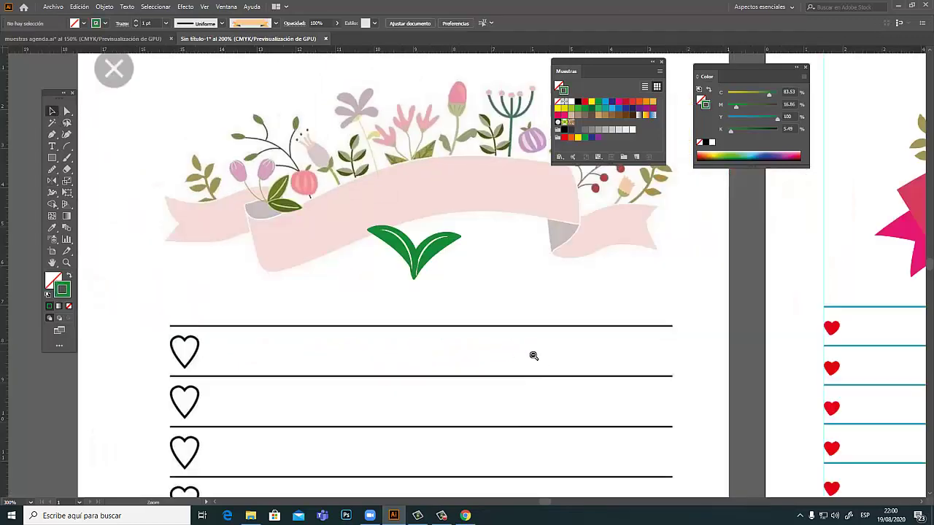
{"action": "left_click", "coordinate": [492, 306], "text": "ctrl+alt"}
{"action": "left_click_drag", "start_coordinate": [492, 306], "coordinate": [289, 381]}
{"action": "mouse_move", "coordinate": [198, 292]}
{"action": "left_mouse_down"}
{"action": "mouse_move", "coordinate": [629, 200]}
{"action": "mouse_move", "coordinate": [606, 203]}
{"action": "left_mouse_up"}
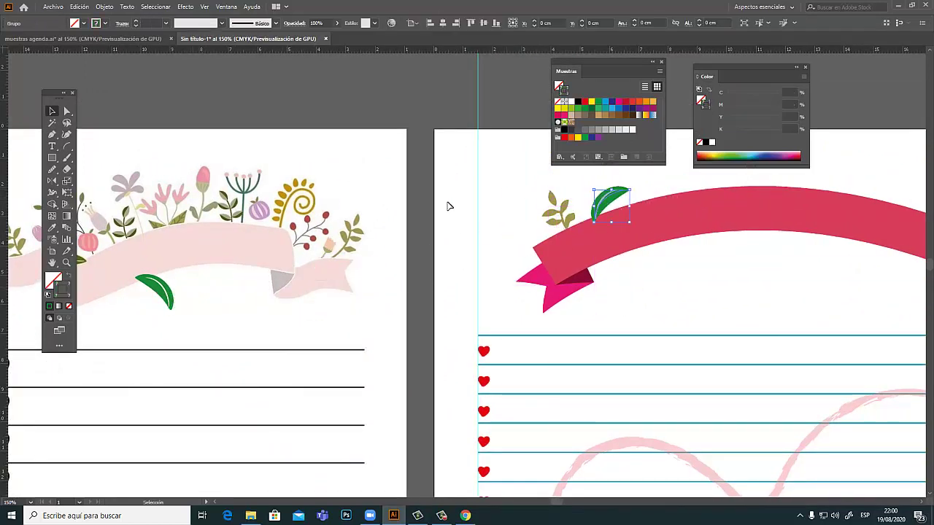
{"action": "mouse_move", "coordinate": [167, 296]}
{"action": "left_mouse_down"}
{"action": "mouse_move", "coordinate": [592, 212]}
{"action": "mouse_move", "coordinate": [601, 223]}
{"action": "left_mouse_up"}
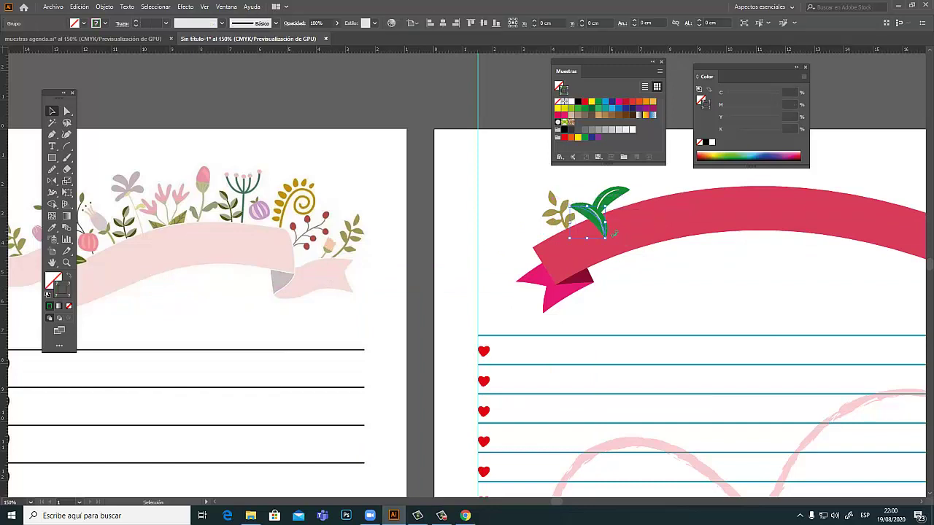
Bring the red banner to the front with Organizar > Traer al frente, then nudge the leaves right.
{"action": "left_click", "coordinate": [660, 223]}
{"action": "right_click", "coordinate": [661, 223]}
{"action": "mouse_move", "coordinate": [688, 335]}
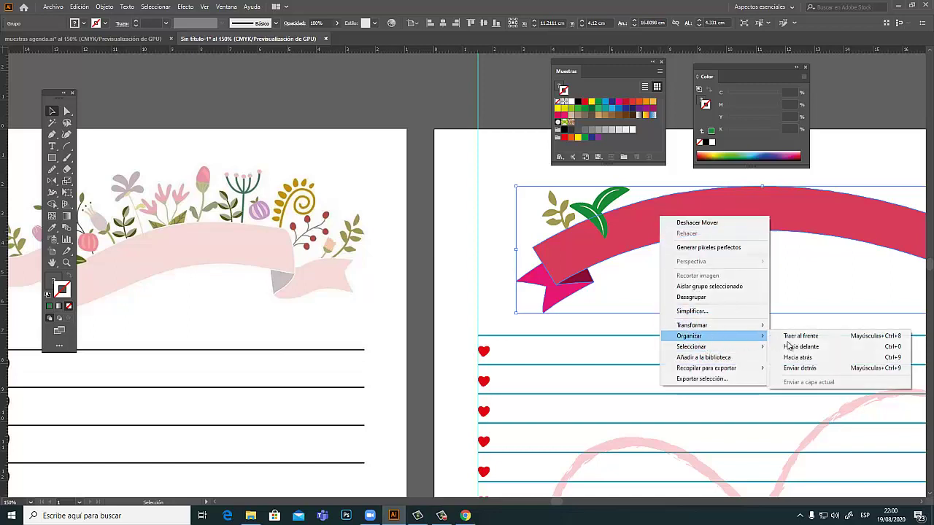
{"action": "left_click", "coordinate": [795, 335]}
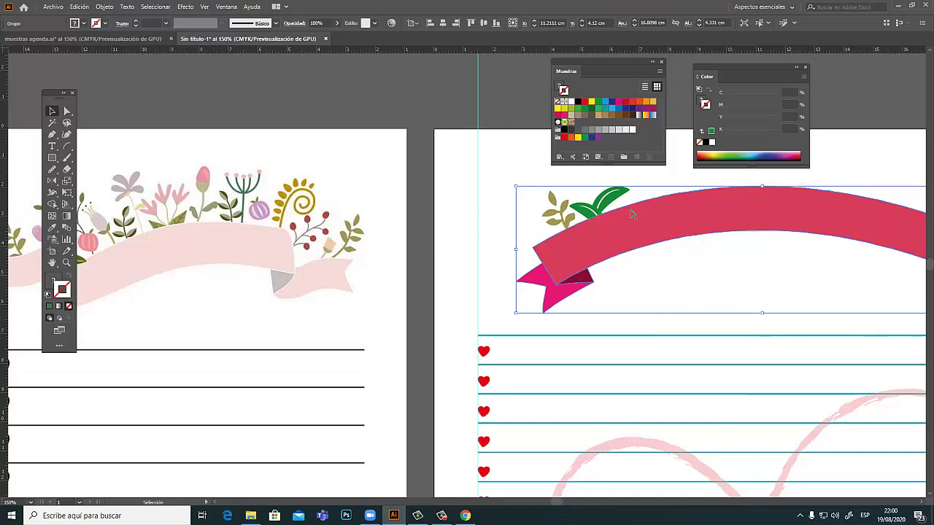
{"action": "left_click_drag", "start_coordinate": [610, 202], "coordinate": [620, 203]}
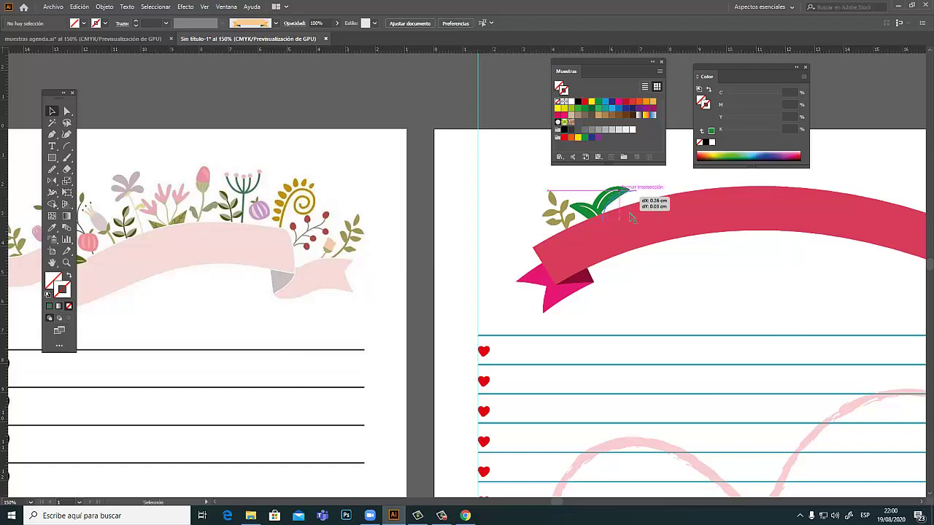
{"action": "left_click_drag", "start_coordinate": [548, 235], "coordinate": [682, 249]}
{"action": "mouse_move", "coordinate": [481, 263]}
{"action": "left_mouse_down"}
{"action": "mouse_move", "coordinate": [449, 278]}
{"action": "mouse_move", "coordinate": [458, 284]}
{"action": "left_mouse_up"}
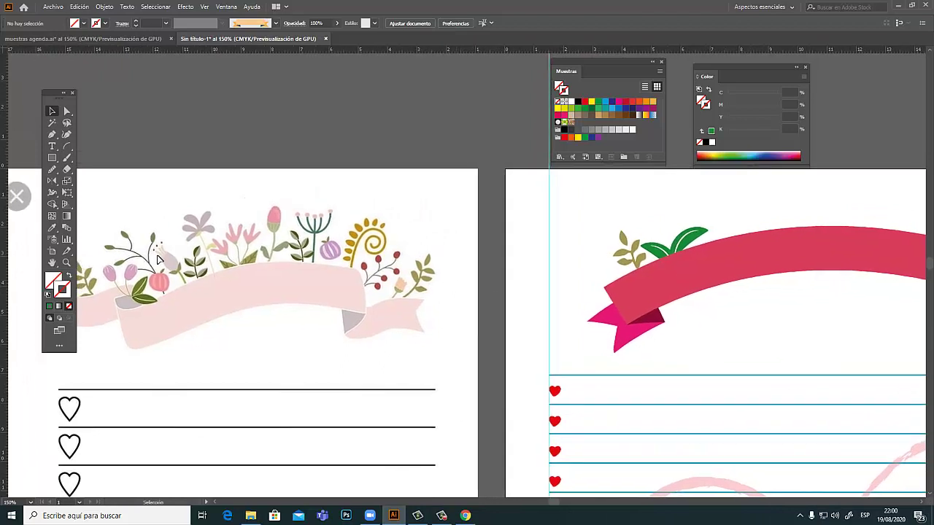
{"action": "key", "text": "ctrl+space"}
Draw five wavy Pencil stems rising from the leaves and along the ribbon.
{"action": "left_click", "coordinate": [659, 283]}
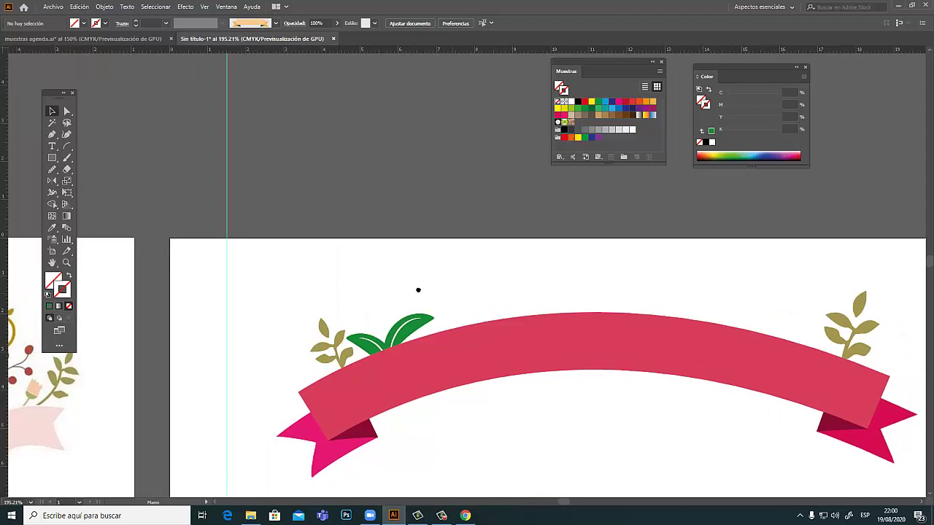
{"action": "left_click", "coordinate": [354, 344]}
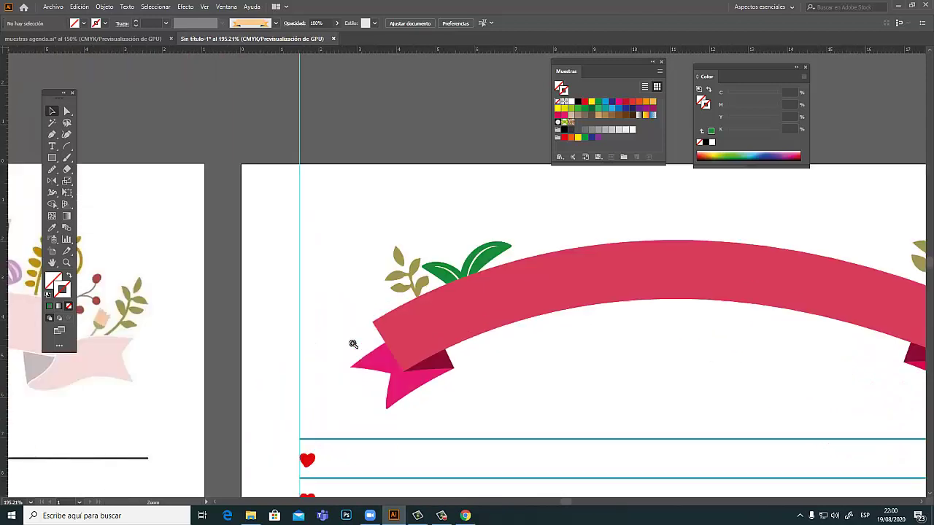
{"action": "left_click_drag", "start_coordinate": [471, 291], "coordinate": [361, 379]}
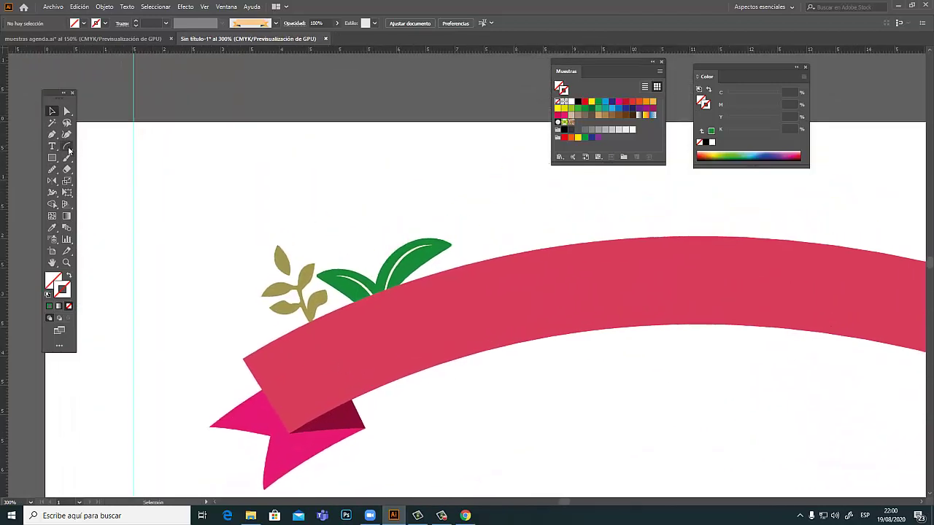
{"action": "left_click", "coordinate": [52, 169]}
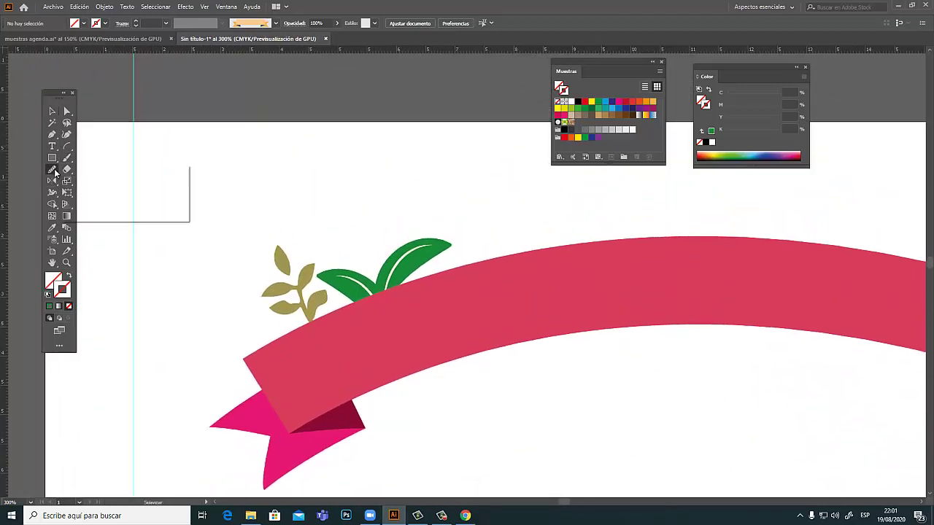
{"action": "left_click", "coordinate": [102, 181]}
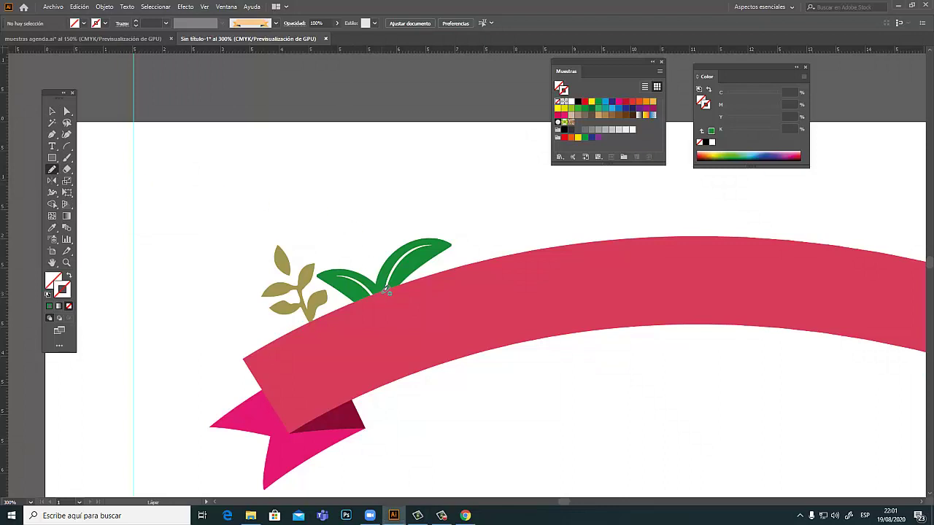
{"action": "mouse_move", "coordinate": [379, 264]}
{"action": "left_mouse_down"}
{"action": "mouse_move", "coordinate": [357, 175]}
{"action": "mouse_move", "coordinate": [333, 177]}
{"action": "left_mouse_up"}
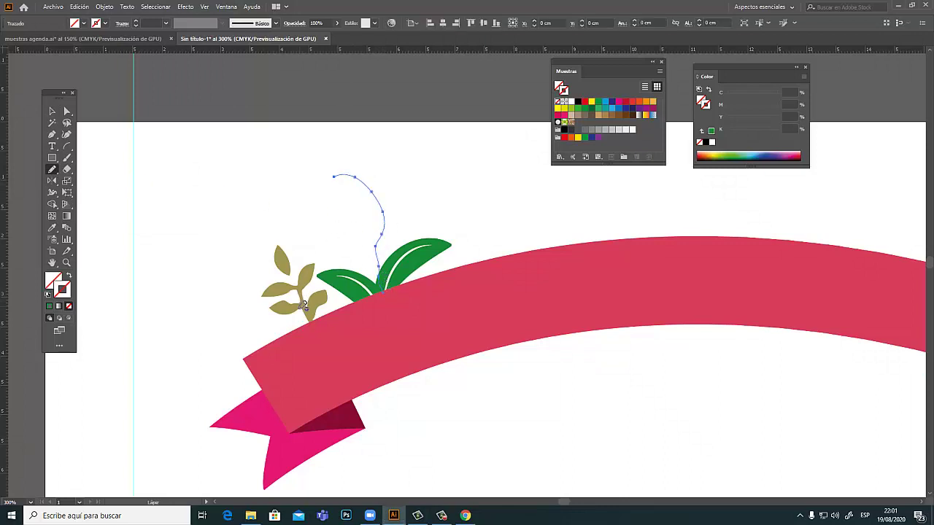
{"action": "mouse_move", "coordinate": [558, 294]}
{"action": "left_mouse_down"}
{"action": "mouse_move", "coordinate": [436, 330]}
{"action": "mouse_move", "coordinate": [378, 217]}
{"action": "left_mouse_up"}
{"action": "mouse_move", "coordinate": [496, 318]}
{"action": "left_mouse_down"}
{"action": "mouse_move", "coordinate": [526, 255]}
{"action": "mouse_move", "coordinate": [585, 226]}
{"action": "left_mouse_up"}
{"action": "left_click_drag", "start_coordinate": [671, 313], "coordinate": [656, 227]}
{"action": "left_click_drag", "start_coordinate": [765, 335], "coordinate": [799, 242]}
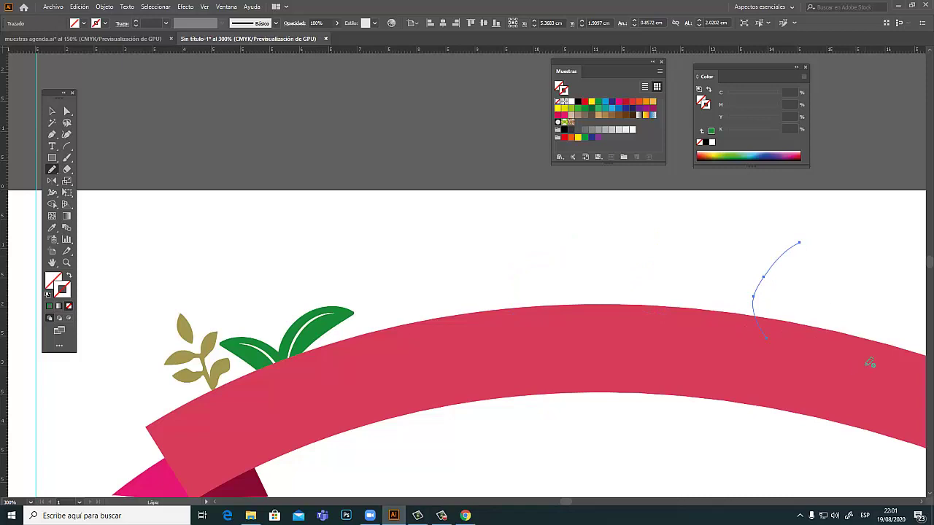
{"action": "left_click_drag", "start_coordinate": [869, 363], "coordinate": [841, 258]}
Draw one more wavy stem on the left side of the ribbon.
{"action": "scroll", "coordinate": [773, 308], "scroll_direction": "down", "scroll_amount": 1}
{"action": "scroll", "coordinate": [773, 308], "scroll_direction": "right", "scroll_amount": 5}
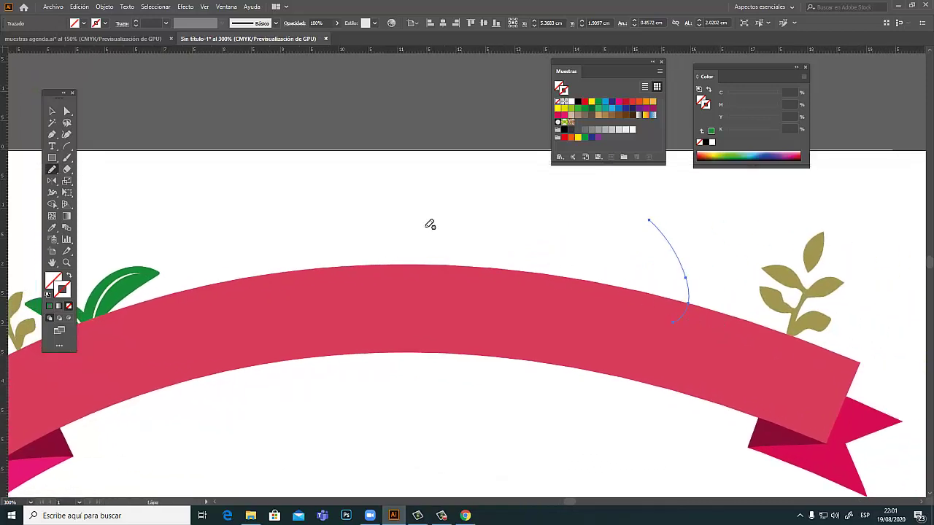
{"action": "scroll", "coordinate": [452, 248], "scroll_direction": "up", "scroll_amount": 1}
{"action": "scroll", "coordinate": [453, 248], "scroll_direction": "left", "scroll_amount": 5}
{"action": "left_click", "coordinate": [52, 111]}
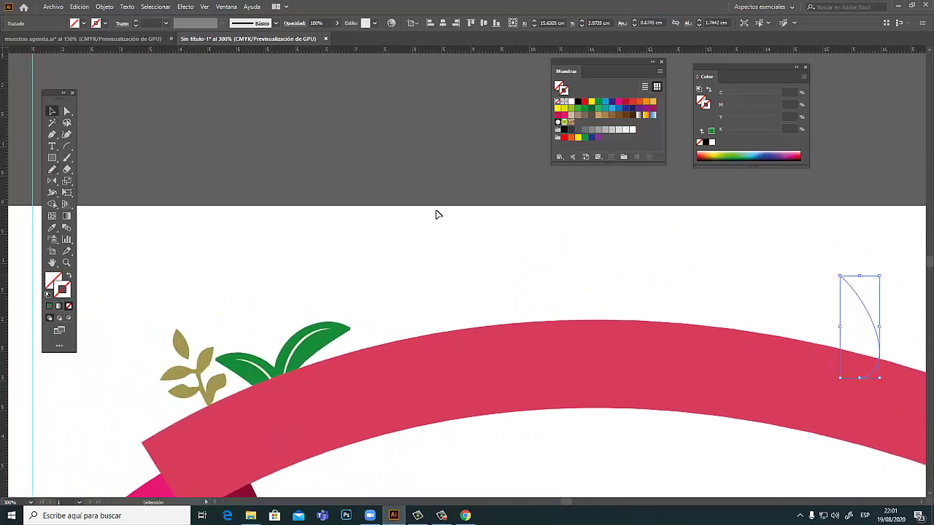
{"action": "left_click", "coordinate": [485, 268]}
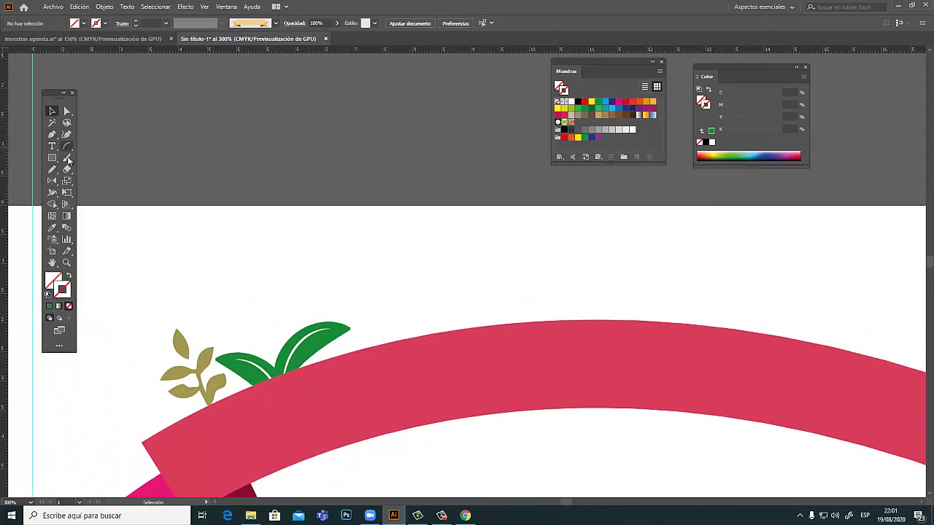
{"action": "left_click", "coordinate": [52, 170]}
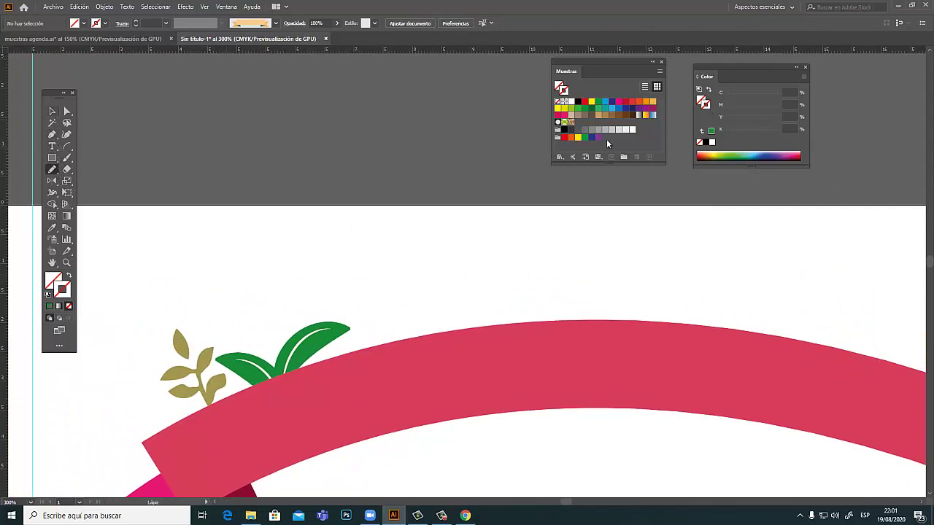
{"action": "left_click_drag", "start_coordinate": [248, 266], "coordinate": [304, 197]}
Marquee-select all stems in Outline view (Ctrl+Y) and give them a green stroke.
{"action": "left_click", "coordinate": [52, 111]}
{"action": "left_click", "coordinate": [253, 127]}
{"action": "left_click_drag", "start_coordinate": [423, 197], "coordinate": [416, 205]}
{"action": "left_click", "coordinate": [417, 205]}
{"action": "key", "text": "ctrl+y"}
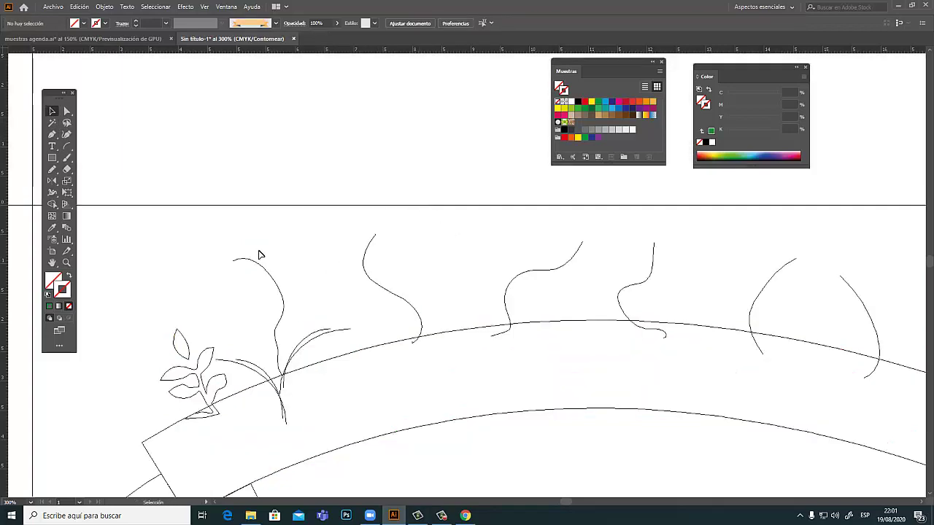
{"action": "left_click_drag", "start_coordinate": [299, 250], "coordinate": [847, 296]}
{"action": "key", "text": "ctrl+y"}
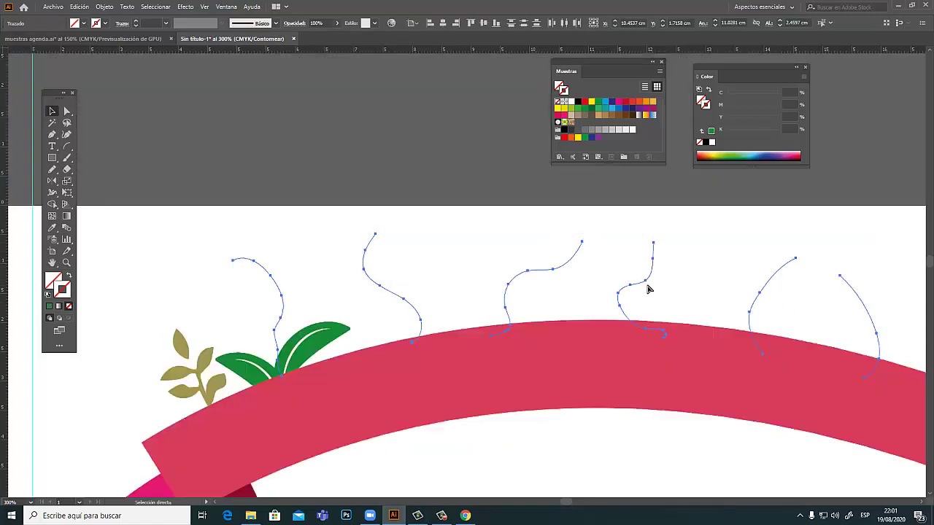
{"action": "left_click", "coordinate": [711, 132]}
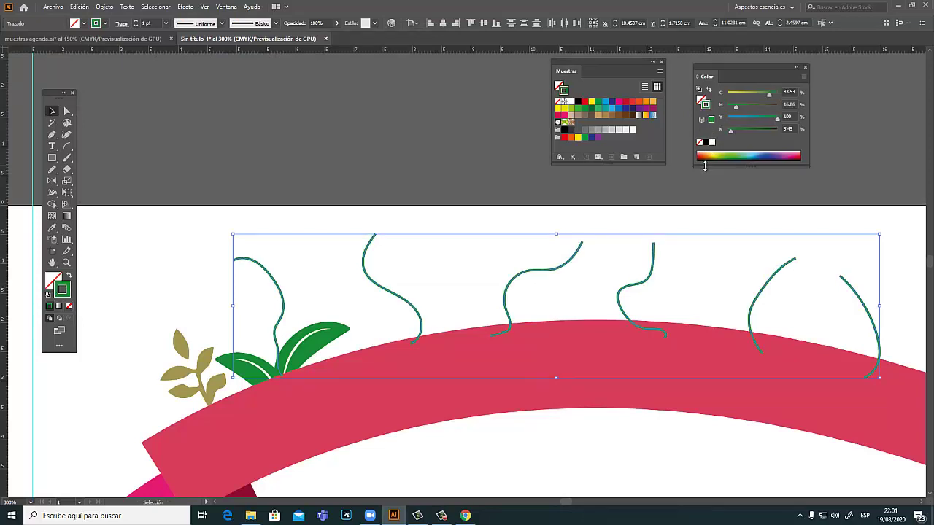
{"action": "left_click", "coordinate": [375, 180]}
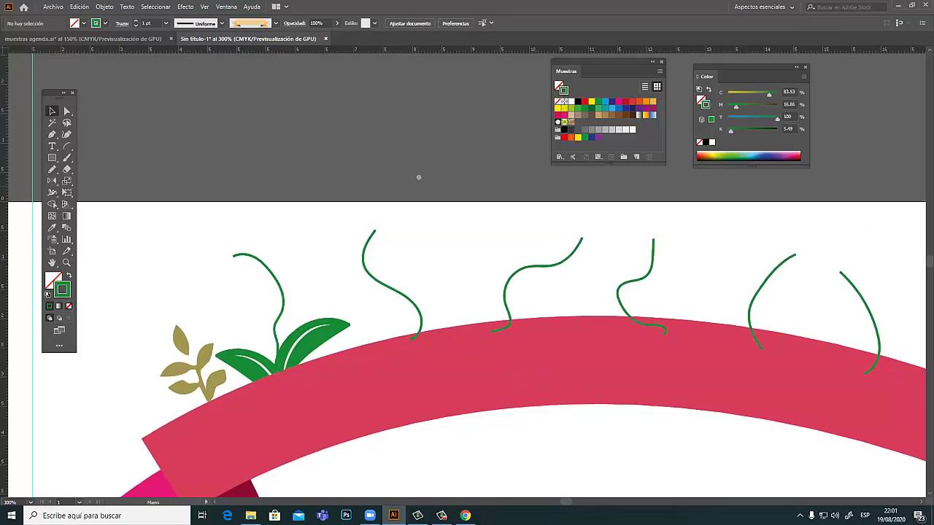
{"action": "left_click_drag", "start_coordinate": [419, 214], "coordinate": [410, 177]}
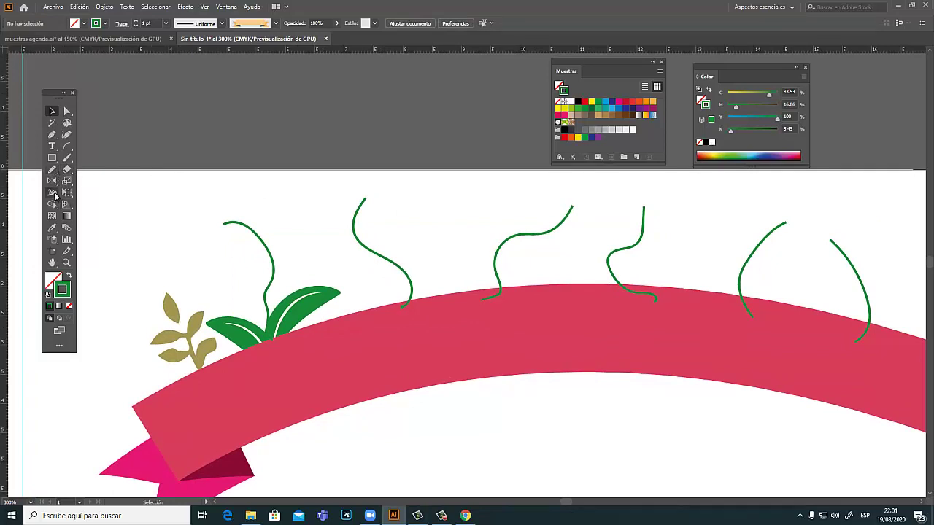
Widen the bases of five stems near the ribbon with the Width tool.
{"action": "left_click", "coordinate": [52, 192]}
{"action": "left_click", "coordinate": [451, 329]}
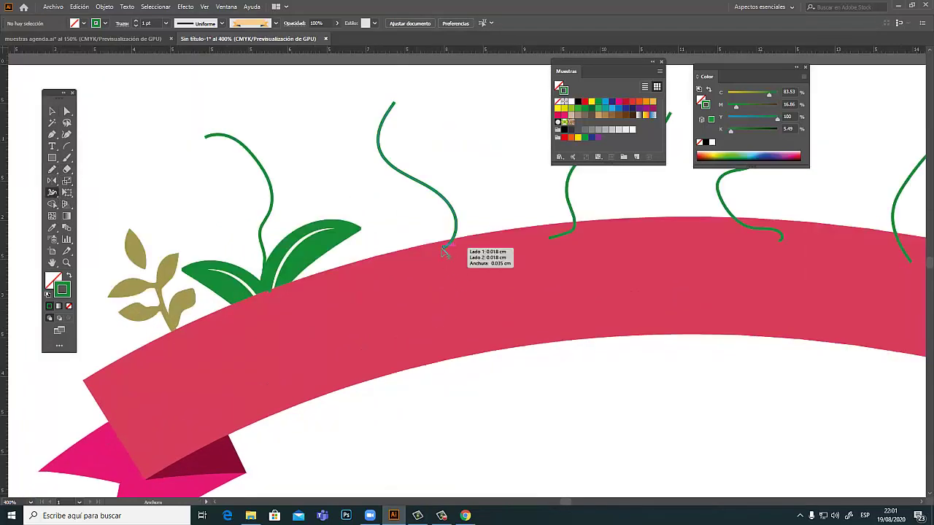
{"action": "left_click_drag", "start_coordinate": [443, 251], "coordinate": [444, 260]}
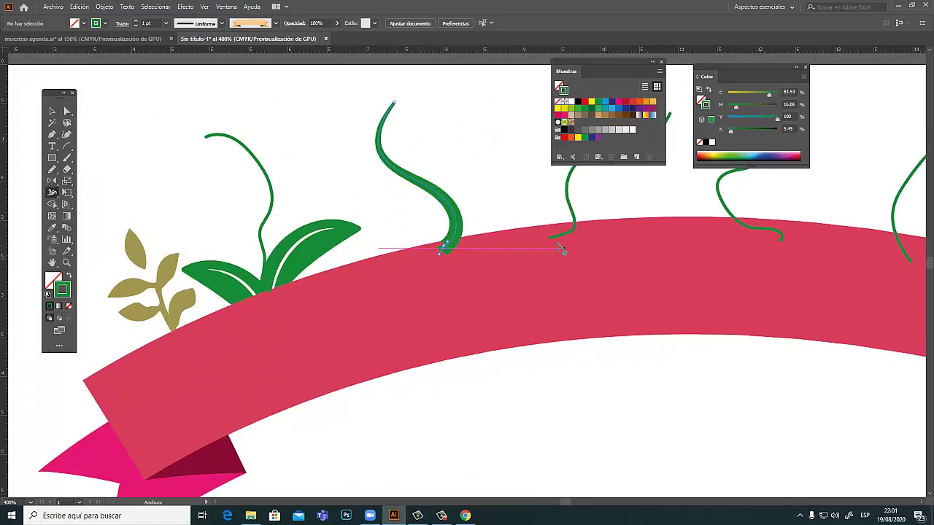
{"action": "left_click_drag", "start_coordinate": [551, 243], "coordinate": [552, 248]}
{"action": "scroll", "coordinate": [576, 248], "scroll_direction": "up", "scroll_amount": 2}
{"action": "scroll", "coordinate": [576, 248], "scroll_direction": "right", "scroll_amount": 5}
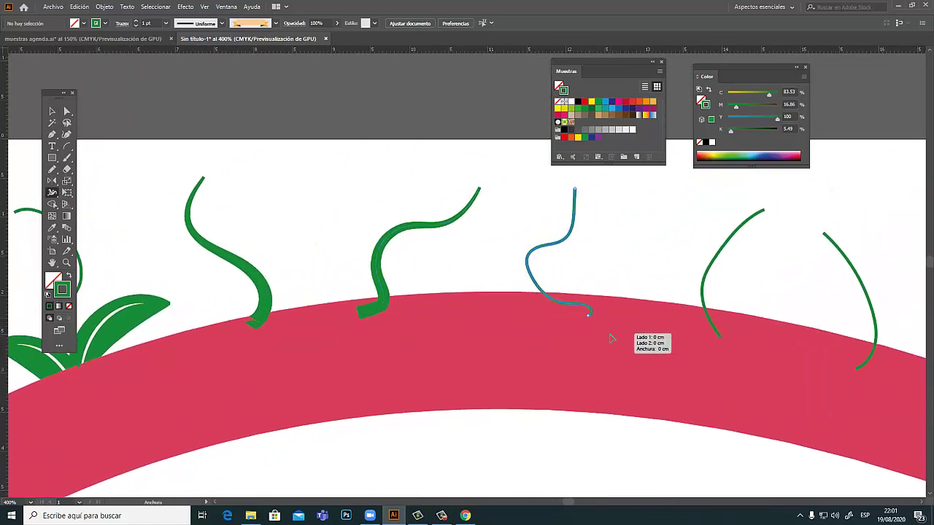
{"action": "left_click_drag", "start_coordinate": [589, 315], "coordinate": [599, 334]}
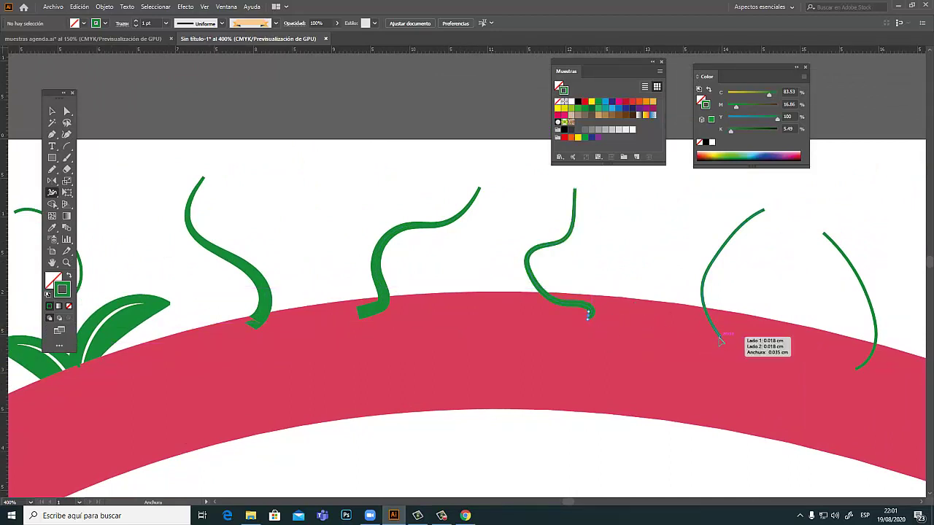
{"action": "left_click_drag", "start_coordinate": [719, 337], "coordinate": [711, 341]}
{"action": "left_click_drag", "start_coordinate": [861, 373], "coordinate": [855, 386]}
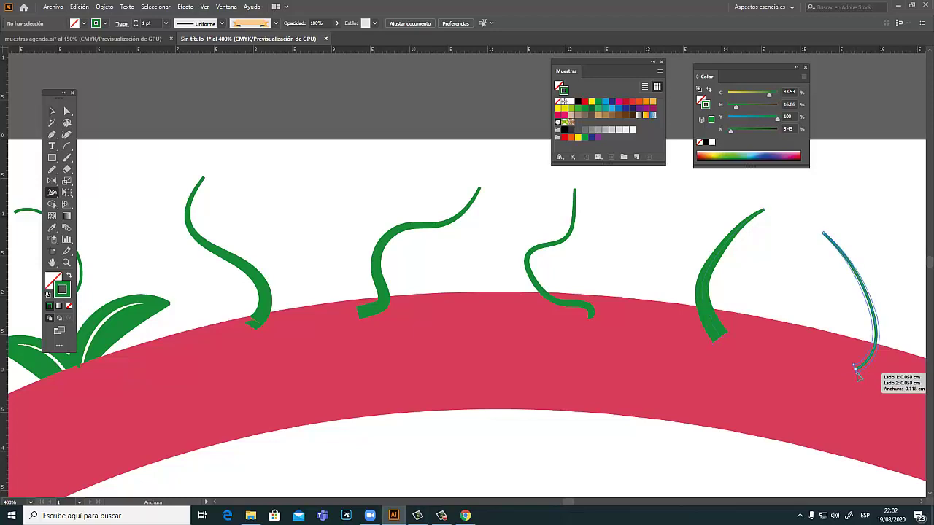
Widen the base of the leftmost stem behind the leaves into a tapered stroke.
{"action": "left_click_drag", "start_coordinate": [461, 307], "coordinate": [584, 330]}
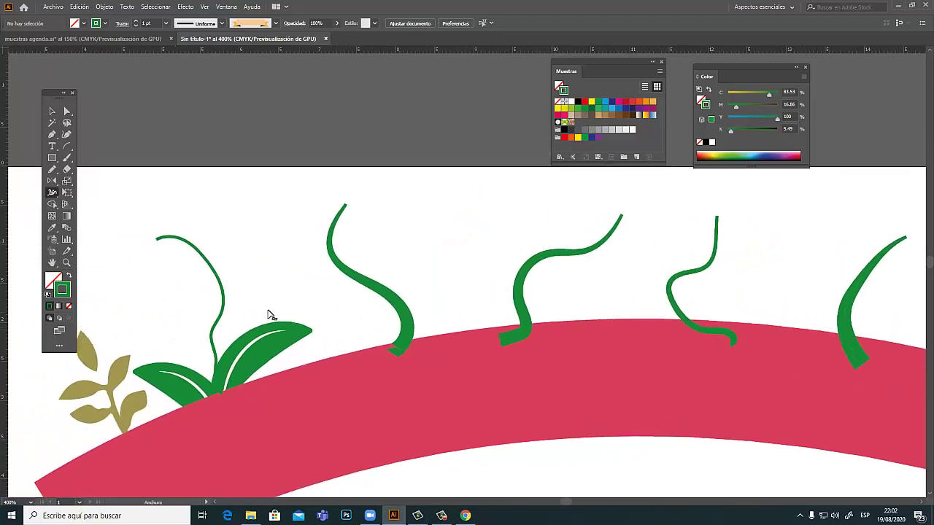
{"action": "left_click_drag", "start_coordinate": [227, 372], "coordinate": [221, 365]}
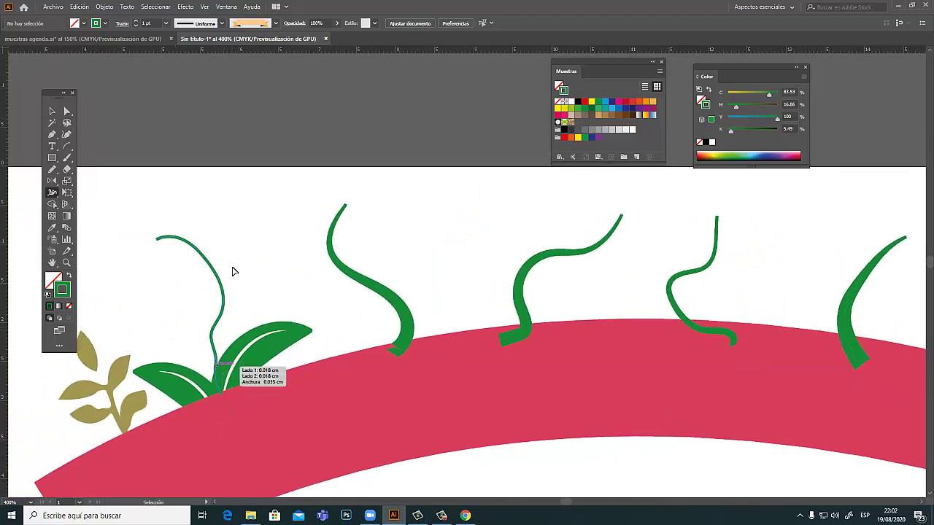
{"action": "left_click", "coordinate": [52, 111]}
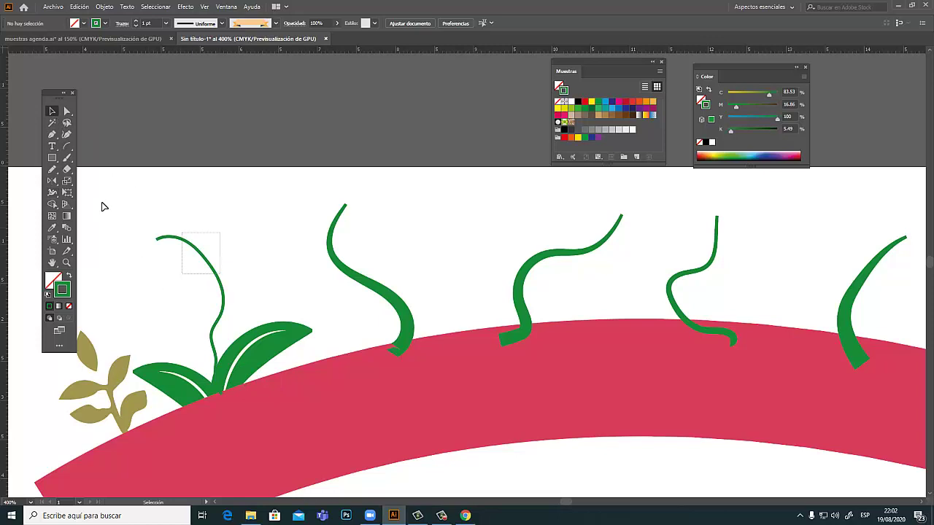
{"action": "left_click_drag", "start_coordinate": [182, 233], "coordinate": [219, 274]}
{"action": "left_click", "coordinate": [51, 193]}
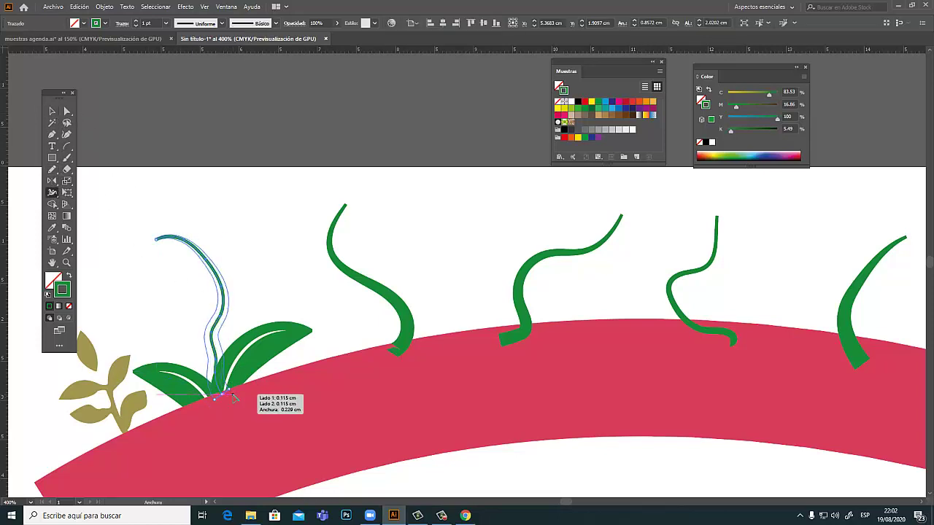
{"action": "left_click_drag", "start_coordinate": [230, 396], "coordinate": [236, 405]}
{"action": "left_click", "coordinate": [52, 111]}
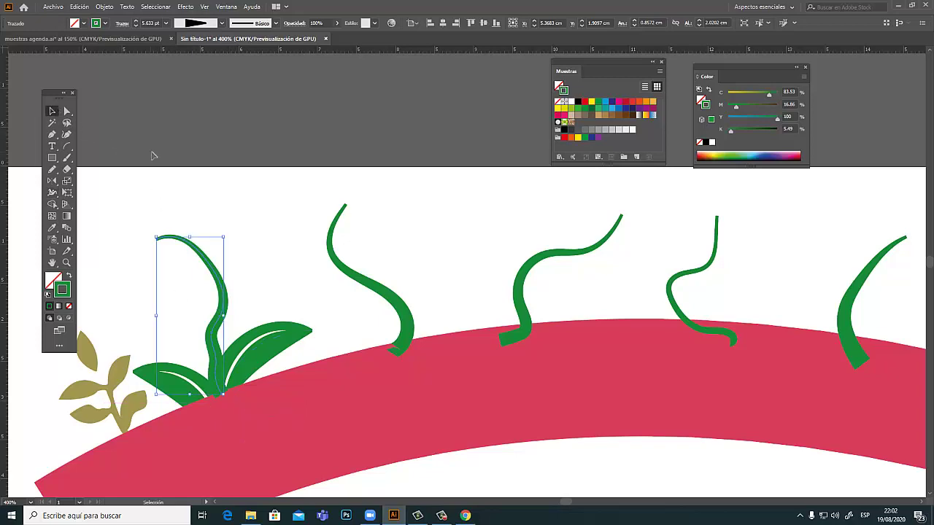
{"action": "left_click", "coordinate": [375, 264]}
Pan across to the floral reference page to compare the stems.
{"action": "left_click_drag", "start_coordinate": [375, 265], "coordinate": [454, 257]}
{"action": "scroll", "coordinate": [454, 258], "scroll_direction": "left", "scroll_amount": 5}
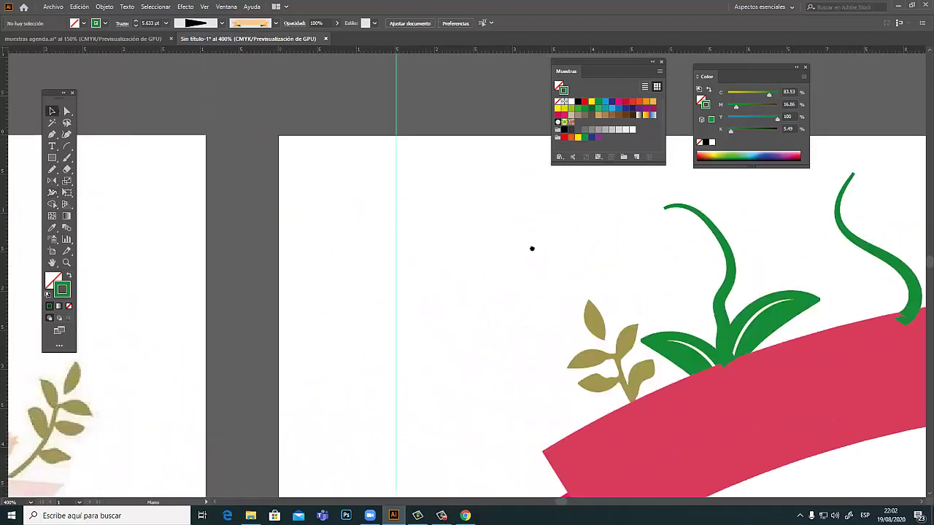
{"action": "scroll", "coordinate": [531, 248], "scroll_direction": "left", "scroll_amount": 5}
{"action": "scroll", "coordinate": [169, 277], "scroll_direction": "left", "scroll_amount": 5}
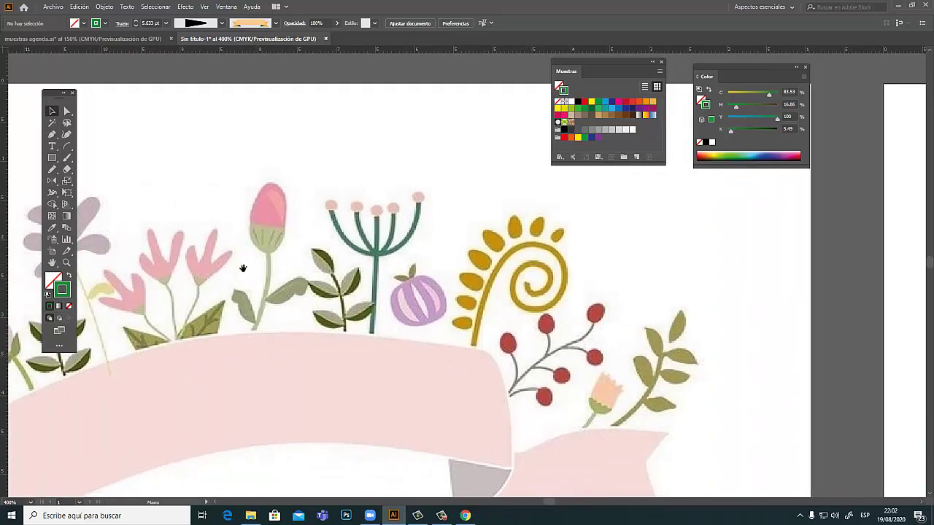
{"action": "scroll", "coordinate": [250, 274], "scroll_direction": "left", "scroll_amount": 4}
{"action": "scroll", "coordinate": [284, 248], "scroll_direction": "left", "scroll_amount": 3}
{"action": "scroll", "coordinate": [284, 247], "scroll_direction": "left", "scroll_amount": 1}
{"action": "scroll", "coordinate": [284, 247], "scroll_direction": "right", "scroll_amount": 5}
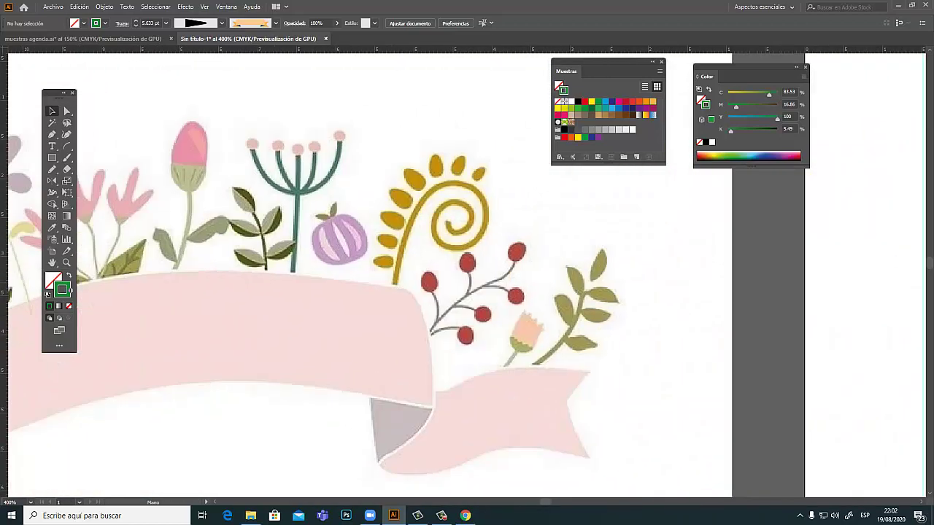
{"action": "scroll", "coordinate": [501, 288], "scroll_direction": "right", "scroll_amount": 3}
{"action": "scroll", "coordinate": [338, 268], "scroll_direction": "right", "scroll_amount": 5}
{"action": "scroll", "coordinate": [338, 269], "scroll_direction": "right", "scroll_amount": 5}
{"action": "scroll", "coordinate": [240, 235], "scroll_direction": "right", "scroll_amount": 3}
{"action": "scroll", "coordinate": [182, 248], "scroll_direction": "up", "scroll_amount": 2}
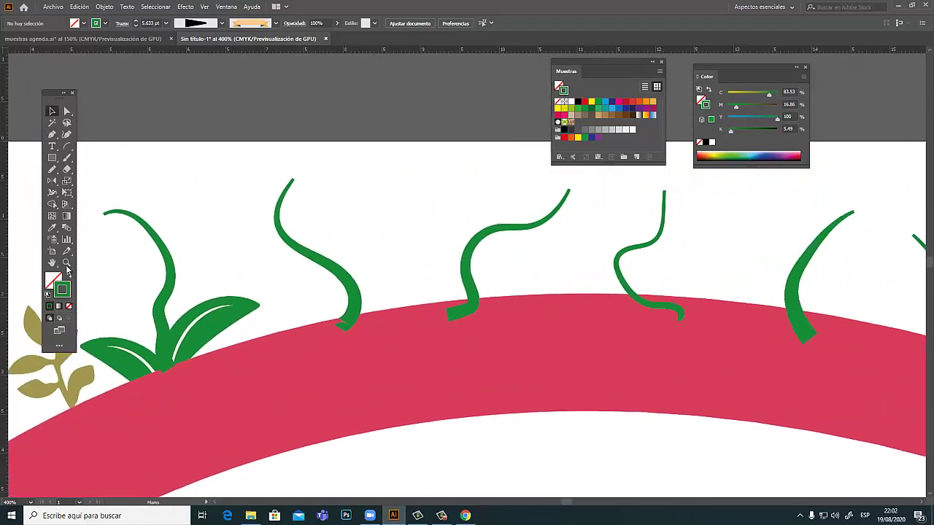
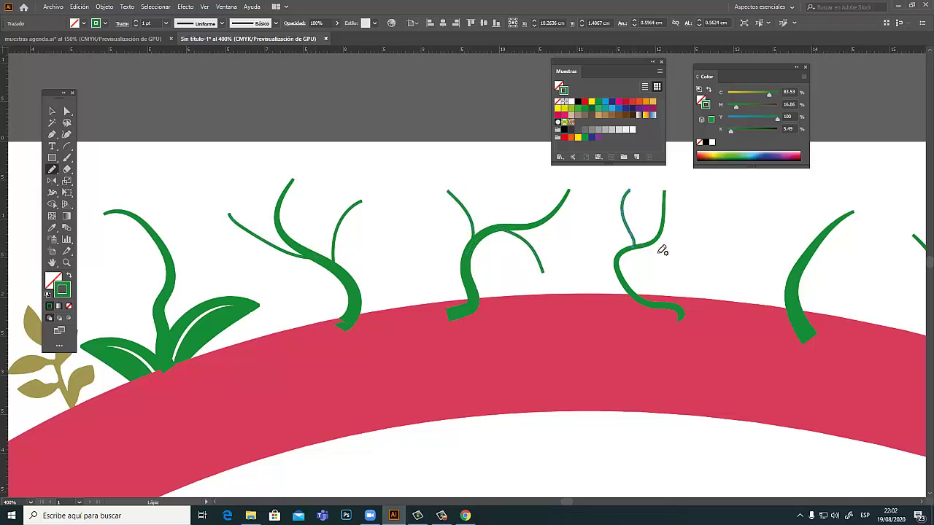
Zoom to about 1500% on a vine tendril above the red arch and select its green stroke.
{"action": "scroll", "coordinate": [719, 269], "scroll_direction": "right", "scroll_amount": 3}
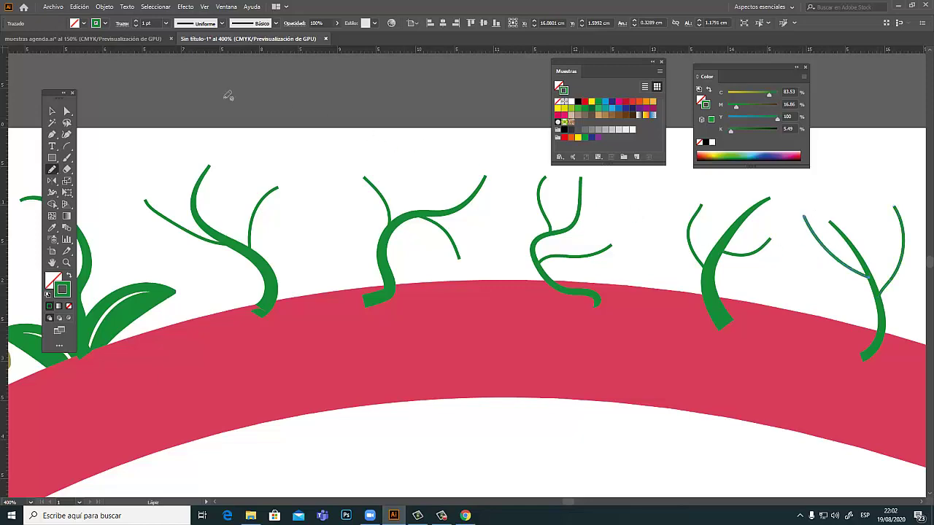
{"action": "left_click", "coordinate": [53, 111]}
{"action": "left_click_drag", "start_coordinate": [253, 195], "coordinate": [375, 215]}
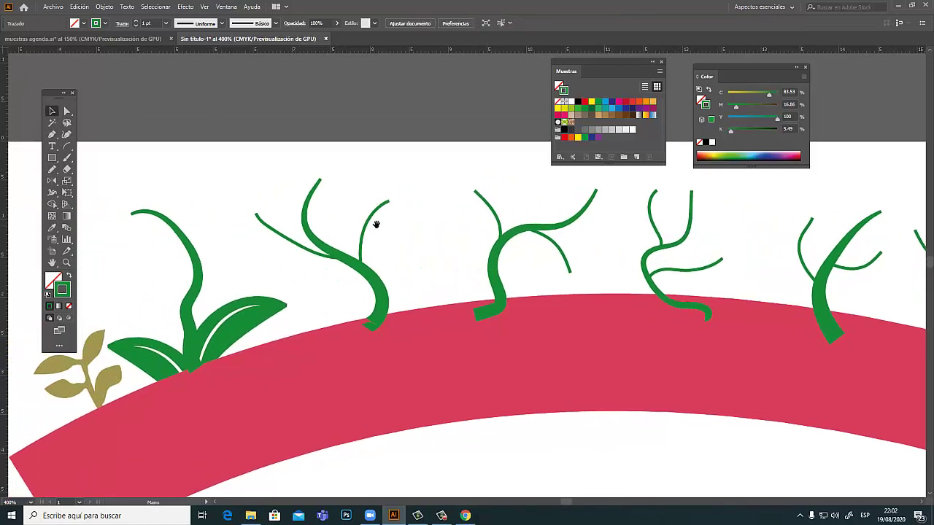
{"action": "left_click", "coordinate": [353, 218]}
{"action": "mouse_move", "coordinate": [122, 199]}
{"action": "left_mouse_down"}
{"action": "mouse_move", "coordinate": [297, 246]}
{"action": "mouse_move", "coordinate": [349, 176]}
{"action": "left_mouse_up"}
{"action": "left_click", "coordinate": [400, 249]}
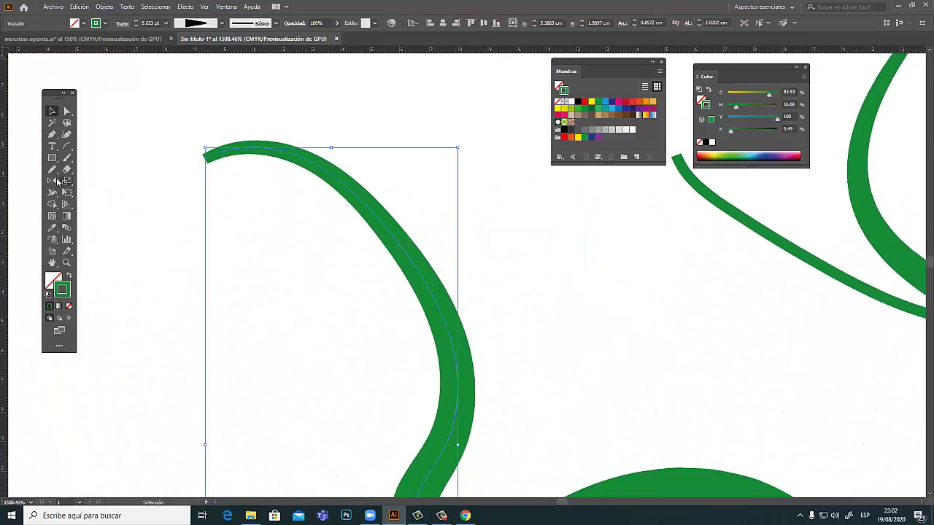
With the Width tool, pinch the first vine's tendril tips to 0 cm width.
{"action": "left_click", "coordinate": [53, 194]}
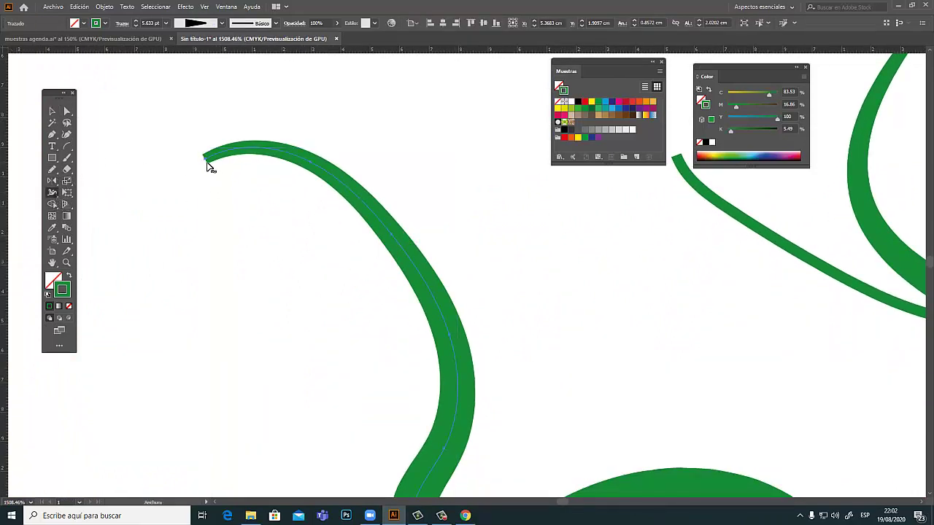
{"action": "left_click_drag", "start_coordinate": [207, 166], "coordinate": [205, 157]}
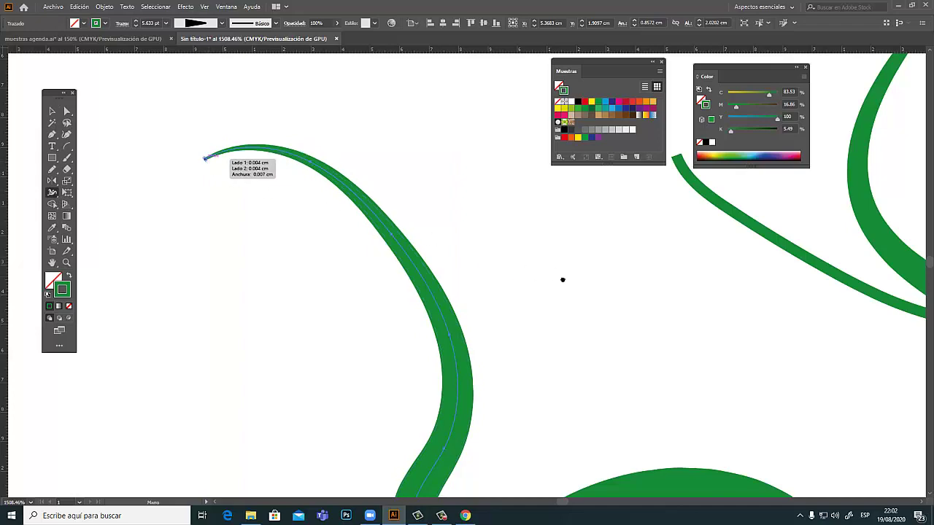
{"action": "mouse_move", "coordinate": [562, 280]}
{"action": "left_mouse_down"}
{"action": "mouse_move", "coordinate": [369, 244]}
{"action": "mouse_move", "coordinate": [325, 278]}
{"action": "left_mouse_up"}
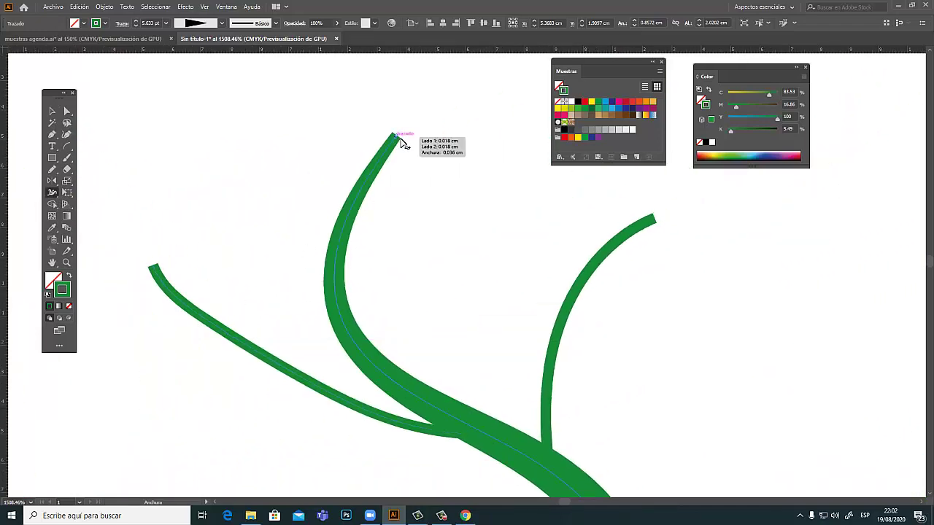
{"action": "left_click_drag", "start_coordinate": [399, 142], "coordinate": [401, 138]}
{"action": "left_click_drag", "start_coordinate": [533, 236], "coordinate": [234, 291]}
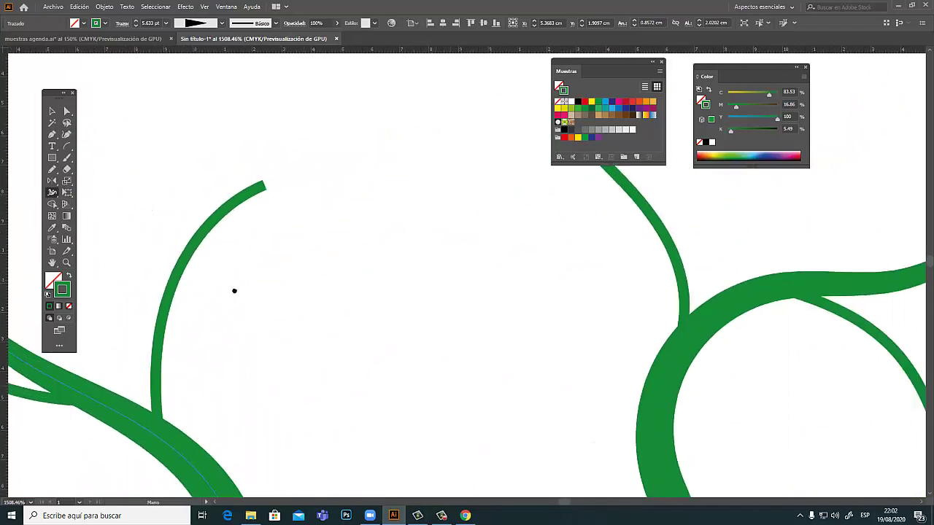
{"action": "left_click_drag", "start_coordinate": [551, 269], "coordinate": [369, 327]}
{"action": "left_click_drag", "start_coordinate": [867, 264], "coordinate": [617, 294]}
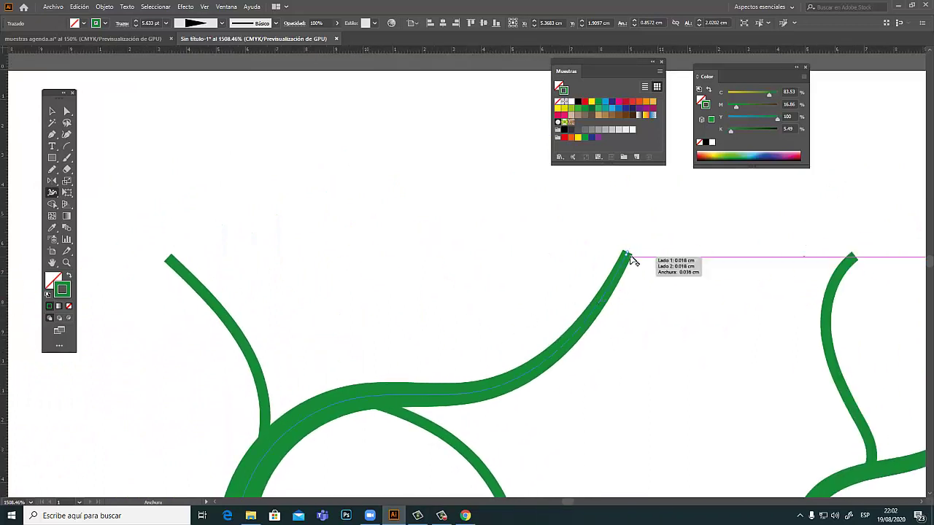
{"action": "left_click_drag", "start_coordinate": [632, 261], "coordinate": [627, 257]}
{"action": "left_click_drag", "start_coordinate": [640, 313], "coordinate": [280, 235]}
Taper the neighbouring vine's left and right tendrils, large branch and hooked tendril to points.
{"action": "mouse_move", "coordinate": [645, 196]}
{"action": "left_mouse_down"}
{"action": "mouse_move", "coordinate": [514, 261]}
{"action": "mouse_move", "coordinate": [494, 245]}
{"action": "left_mouse_up"}
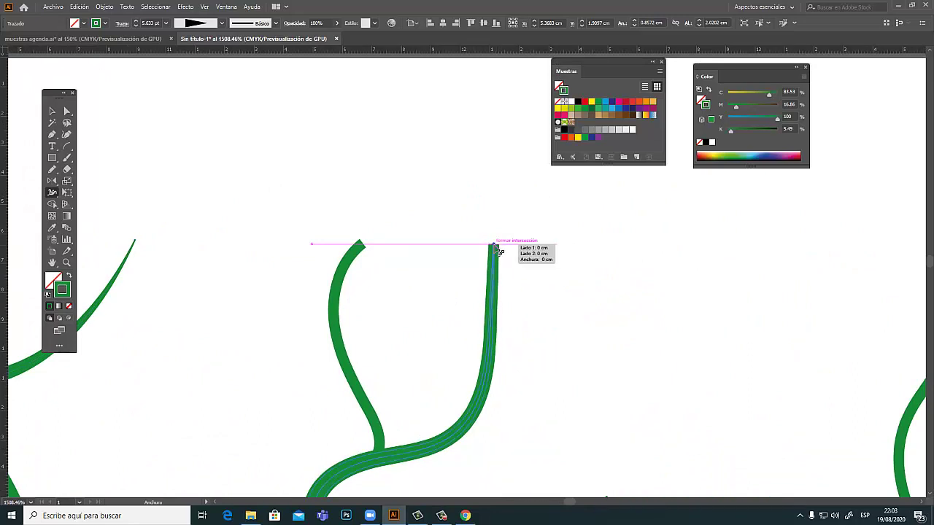
{"action": "left_click_drag", "start_coordinate": [455, 413], "coordinate": [533, 307]}
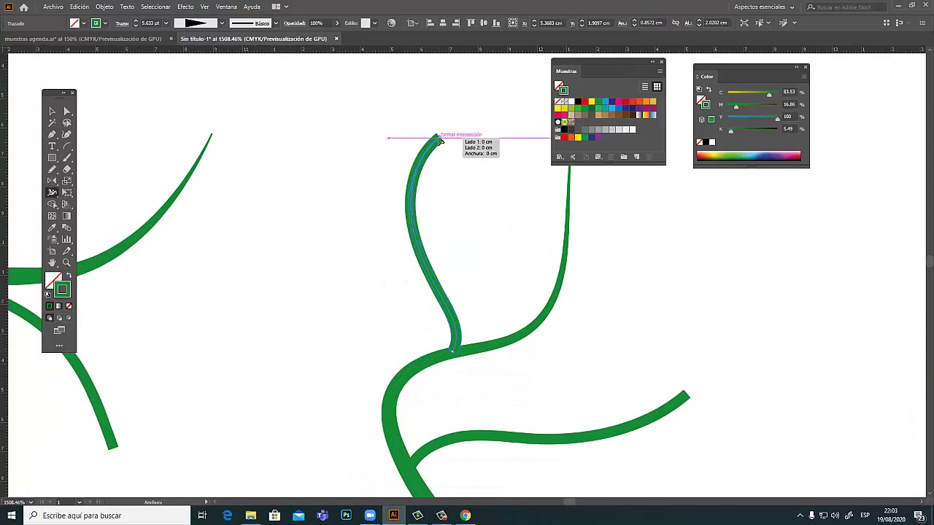
{"action": "left_click_drag", "start_coordinate": [442, 144], "coordinate": [440, 139]}
{"action": "mouse_move", "coordinate": [644, 321]}
{"action": "left_mouse_down"}
{"action": "mouse_move", "coordinate": [589, 272]}
{"action": "mouse_move", "coordinate": [660, 297]}
{"action": "mouse_move", "coordinate": [355, 373]}
{"action": "left_mouse_up"}
{"action": "mouse_move", "coordinate": [608, 220]}
{"action": "left_mouse_down"}
{"action": "mouse_move", "coordinate": [468, 284]}
{"action": "mouse_move", "coordinate": [486, 279]}
{"action": "left_mouse_up"}
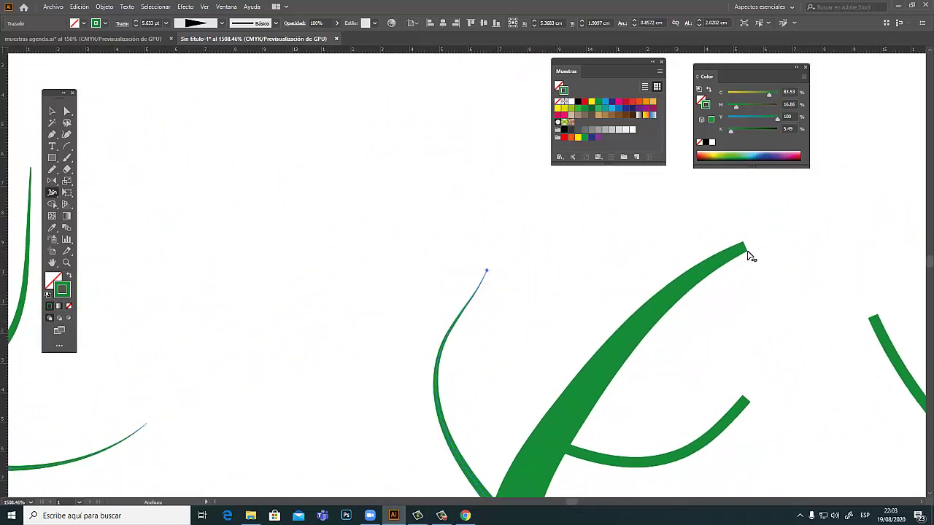
{"action": "mouse_move", "coordinate": [744, 248]}
{"action": "left_mouse_down"}
{"action": "mouse_move", "coordinate": [745, 318]}
{"action": "mouse_move", "coordinate": [690, 270]}
{"action": "left_mouse_up"}
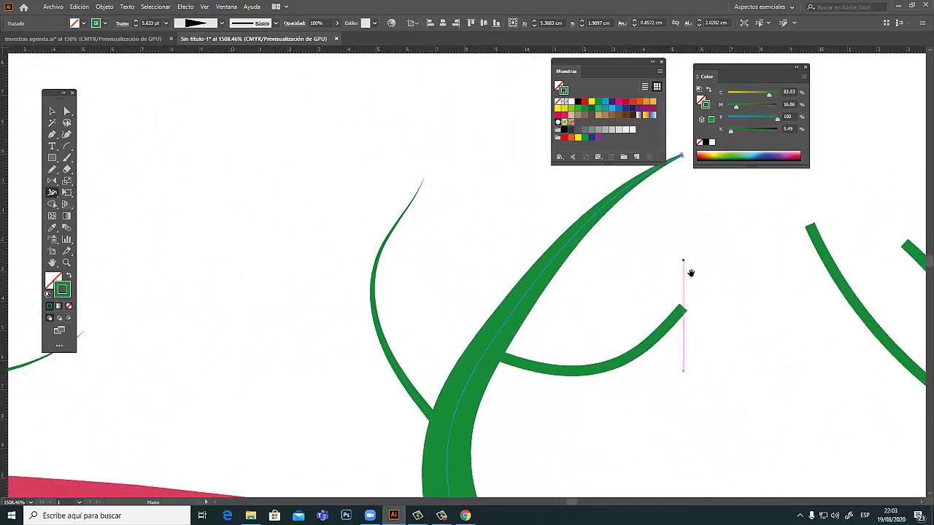
{"action": "left_click_drag", "start_coordinate": [688, 317], "coordinate": [682, 311]}
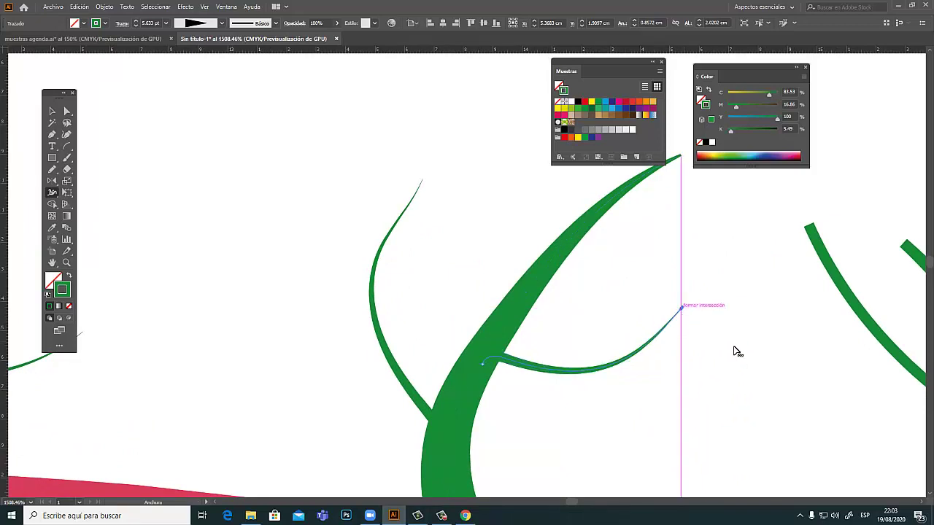
Taper the next vine's left stroke, thick right stroke and right tendril to zero width.
{"action": "left_click_drag", "start_coordinate": [780, 297], "coordinate": [539, 314]}
{"action": "left_click_drag", "start_coordinate": [571, 246], "coordinate": [565, 242]}
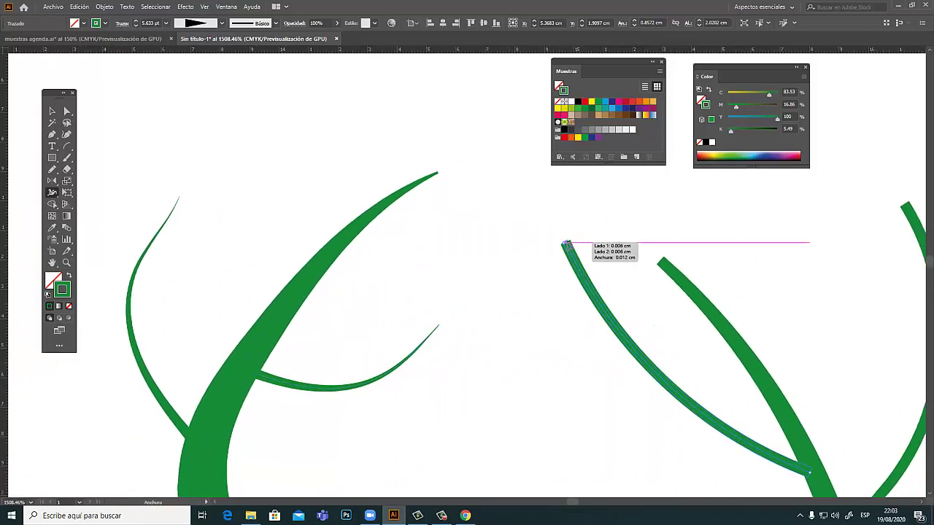
{"action": "left_click_drag", "start_coordinate": [746, 296], "coordinate": [669, 319]}
{"action": "left_click_drag", "start_coordinate": [584, 284], "coordinate": [588, 288]}
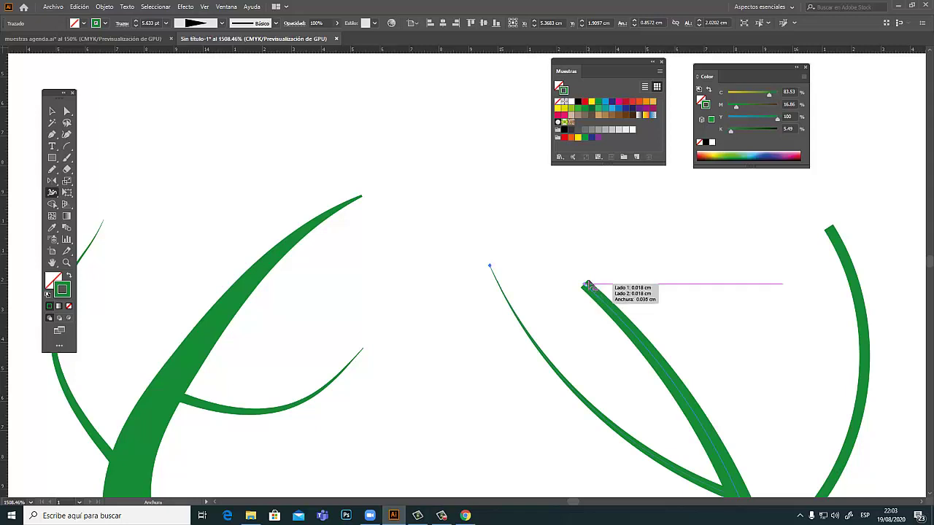
{"action": "left_click_drag", "start_coordinate": [797, 288], "coordinate": [576, 301]}
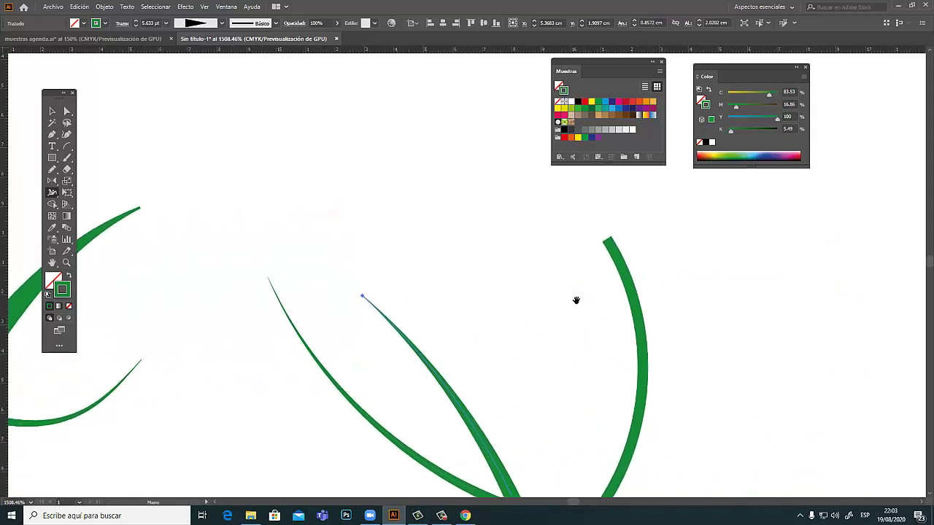
{"action": "left_click_drag", "start_coordinate": [614, 242], "coordinate": [609, 242]}
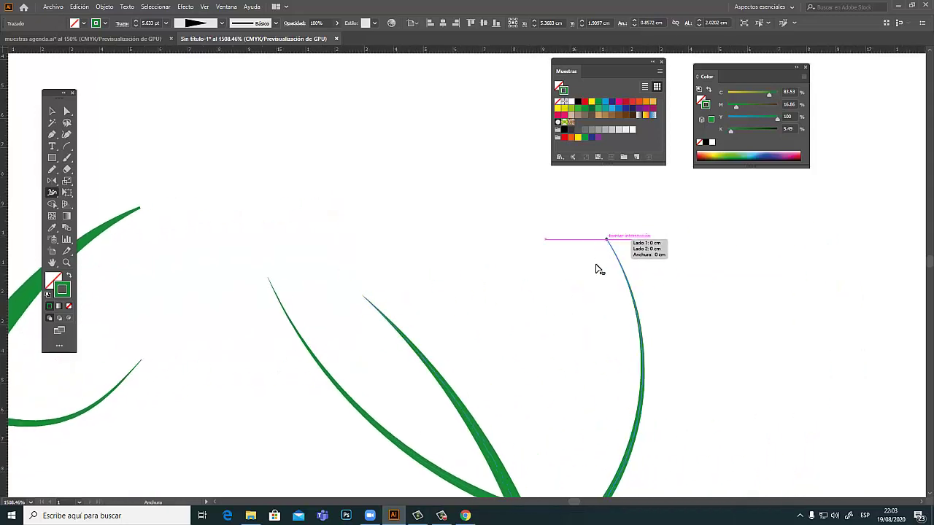
{"action": "left_click_drag", "start_coordinate": [549, 295], "coordinate": [552, 245]}
Move left along the row and narrow the next tendril tip to a thin point.
{"action": "scroll", "coordinate": [552, 244], "scroll_direction": "left", "scroll_amount": 1}
{"action": "scroll", "coordinate": [596, 252], "scroll_direction": "left", "scroll_amount": 4}
{"action": "scroll", "coordinate": [679, 314], "scroll_direction": "left", "scroll_amount": 4}
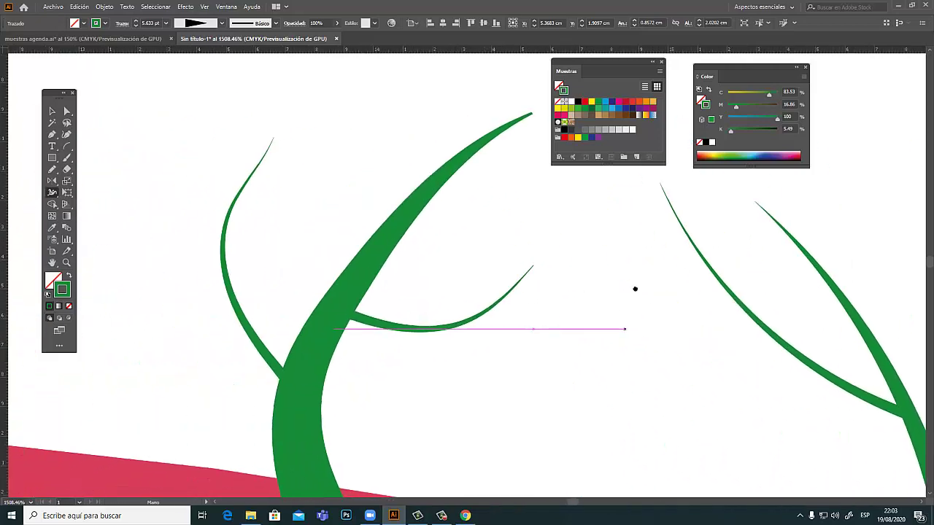
{"action": "scroll", "coordinate": [633, 289], "scroll_direction": "left", "scroll_amount": 5}
{"action": "scroll", "coordinate": [519, 293], "scroll_direction": "left", "scroll_amount": 4}
{"action": "scroll", "coordinate": [590, 263], "scroll_direction": "left", "scroll_amount": 4}
{"action": "scroll", "coordinate": [564, 314], "scroll_direction": "left", "scroll_amount": 4}
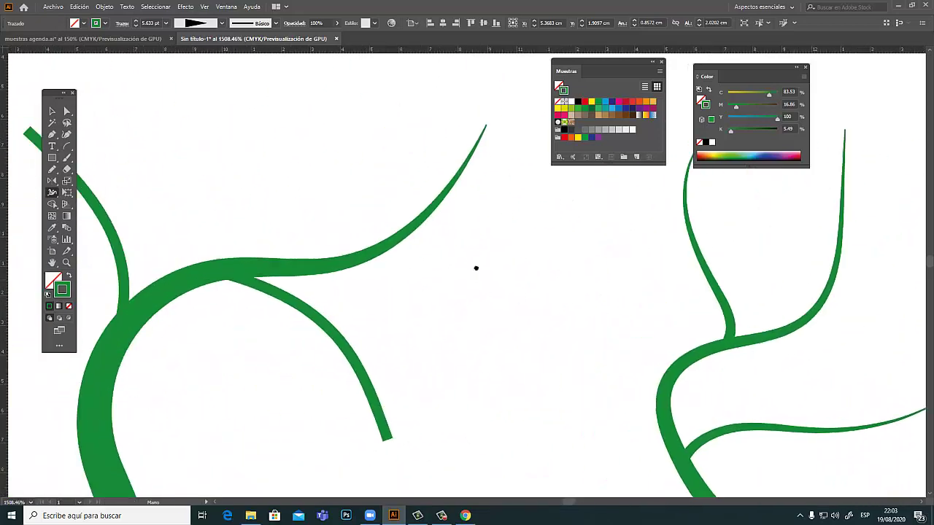
{"action": "scroll", "coordinate": [474, 267], "scroll_direction": "left", "scroll_amount": 4}
{"action": "left_click_drag", "start_coordinate": [411, 338], "coordinate": [403, 347]}
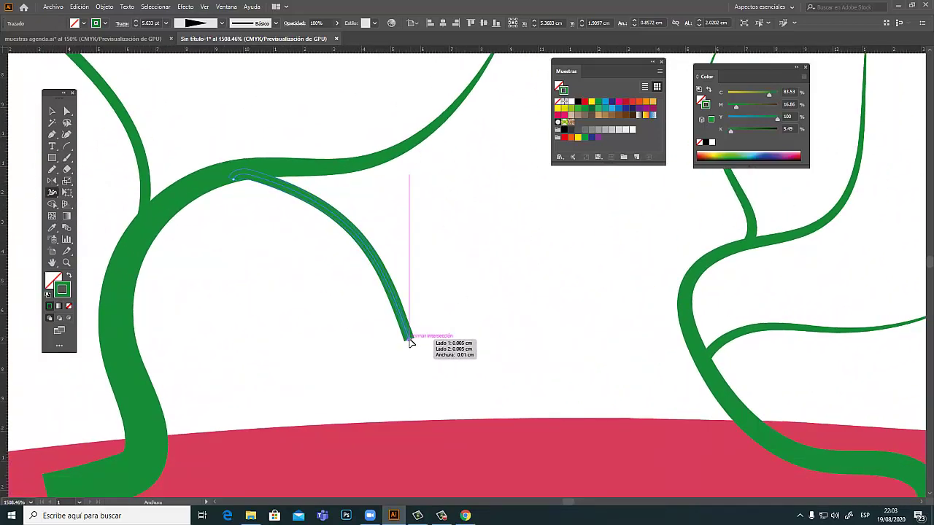
{"action": "left_click_drag", "start_coordinate": [360, 305], "coordinate": [428, 314]}
Thin the leftmost vine's tip to a hairline.
{"action": "scroll", "coordinate": [438, 310], "scroll_direction": "left", "scroll_amount": 4}
{"action": "scroll", "coordinate": [343, 188], "scroll_direction": "up", "scroll_amount": 4}
{"action": "scroll", "coordinate": [320, 190], "scroll_direction": "left", "scroll_amount": 2}
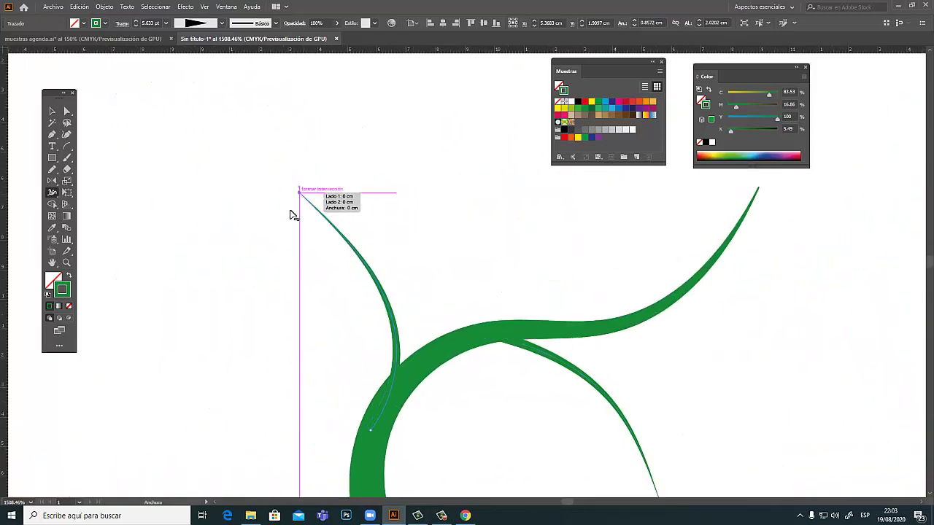
{"action": "scroll", "coordinate": [435, 216], "scroll_direction": "down", "scroll_amount": 1}
{"action": "scroll", "coordinate": [435, 216], "scroll_direction": "left", "scroll_amount": 2}
{"action": "scroll", "coordinate": [404, 254], "scroll_direction": "left", "scroll_amount": 4}
{"action": "scroll", "coordinate": [404, 255], "scroll_direction": "up", "scroll_amount": 4}
{"action": "scroll", "coordinate": [404, 255], "scroll_direction": "left", "scroll_amount": 1}
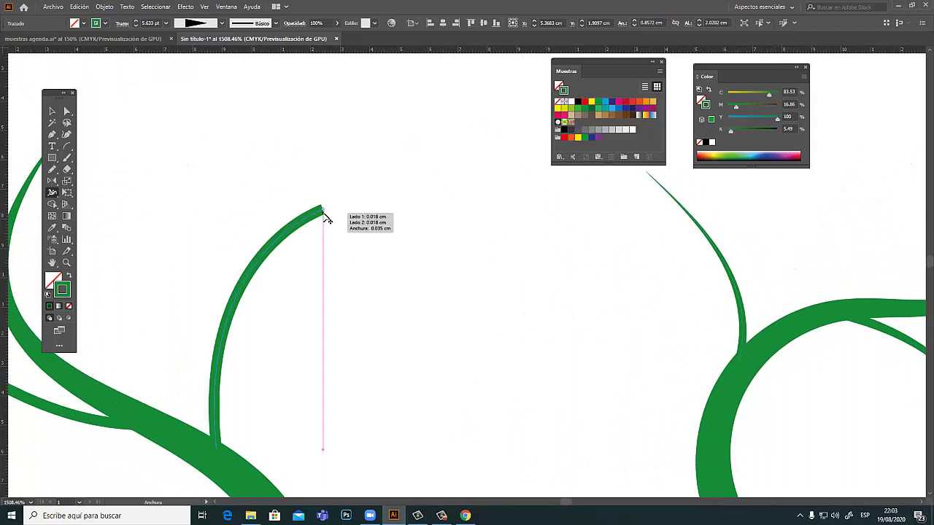
{"action": "scroll", "coordinate": [336, 259], "scroll_direction": "left", "scroll_amount": 4}
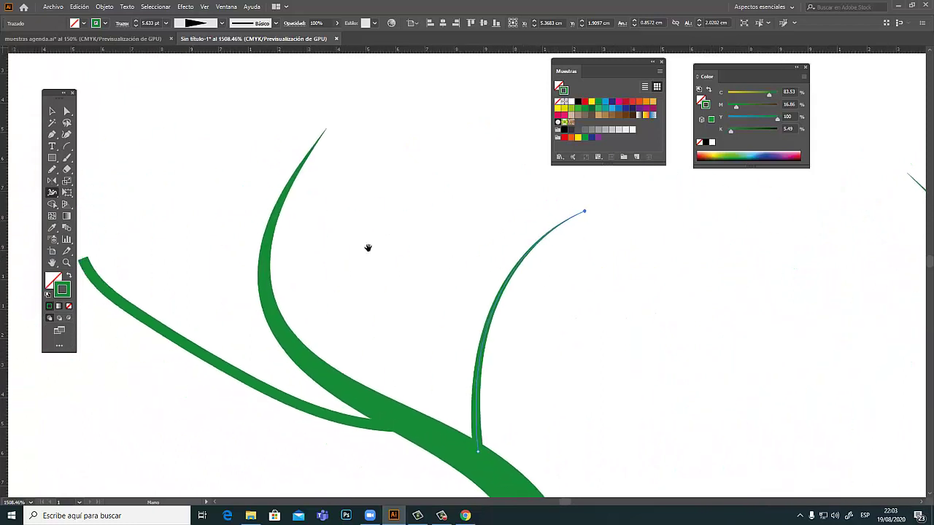
{"action": "scroll", "coordinate": [357, 233], "scroll_direction": "left", "scroll_amount": 2}
{"action": "scroll", "coordinate": [358, 234], "scroll_direction": "down", "scroll_amount": 1}
{"action": "left_click_drag", "start_coordinate": [224, 230], "coordinate": [211, 298]}
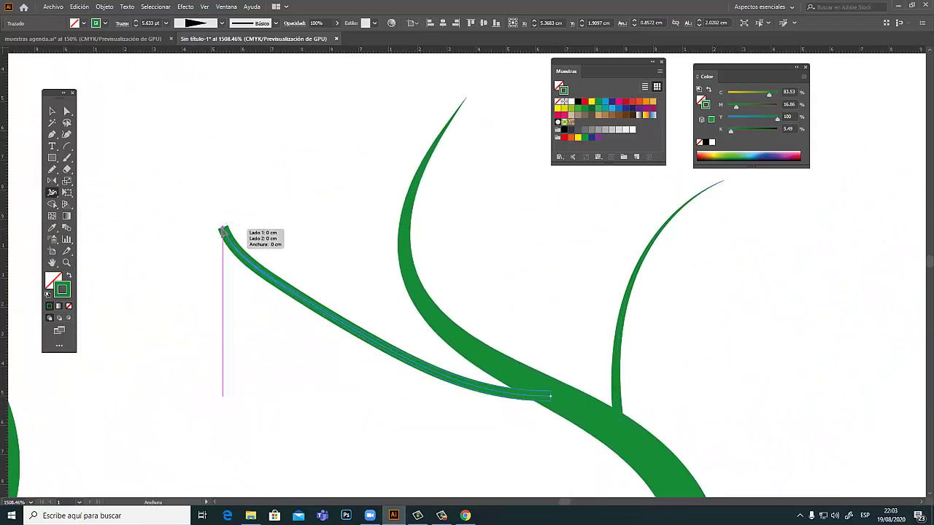
{"action": "scroll", "coordinate": [386, 251], "scroll_direction": "left", "scroll_amount": 4}
{"action": "scroll", "coordinate": [387, 251], "scroll_direction": "up", "scroll_amount": 1}
{"action": "scroll", "coordinate": [358, 250], "scroll_direction": "down", "scroll_amount": 2}
{"action": "scroll", "coordinate": [383, 280], "scroll_direction": "down", "scroll_amount": 1}
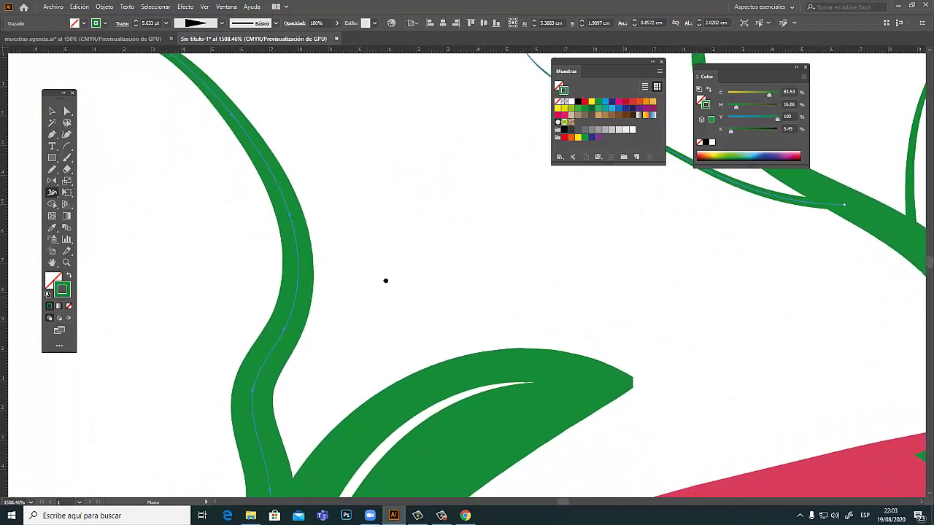
{"action": "scroll", "coordinate": [428, 298], "scroll_direction": "down", "scroll_amount": 1}
{"action": "scroll", "coordinate": [431, 294], "scroll_direction": "down", "scroll_amount": 2}
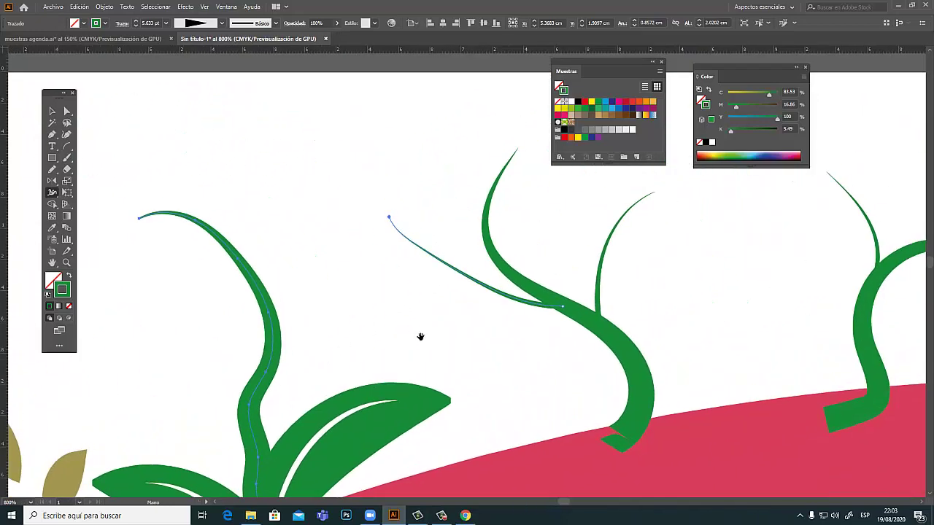
Draw a small curved green arc beside the middle vine.
{"action": "left_click", "coordinate": [52, 110]}
{"action": "left_click", "coordinate": [236, 188]}
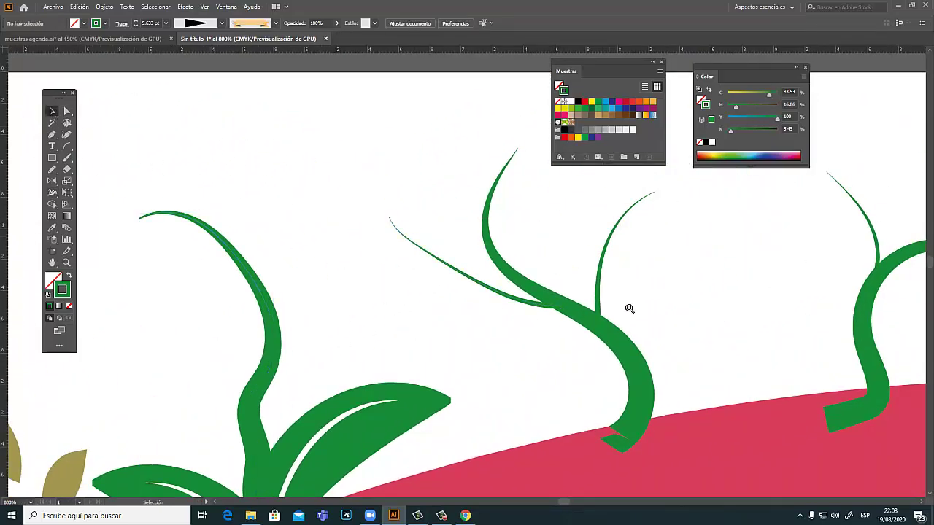
{"action": "scroll", "coordinate": [671, 332], "scroll_direction": "down", "scroll_amount": 1}
{"action": "scroll", "coordinate": [255, 241], "scroll_direction": "up", "scroll_amount": 1}
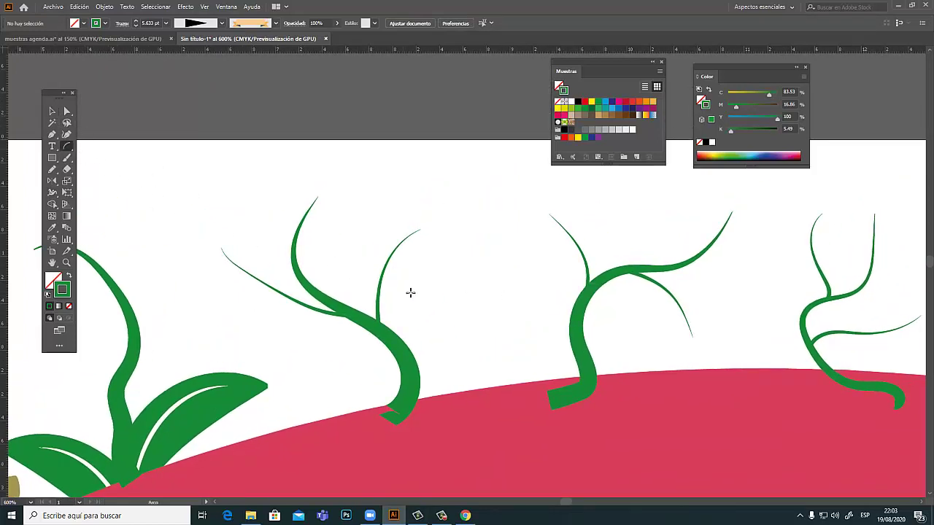
{"action": "scroll", "coordinate": [399, 294], "scroll_direction": "up", "scroll_amount": 1}
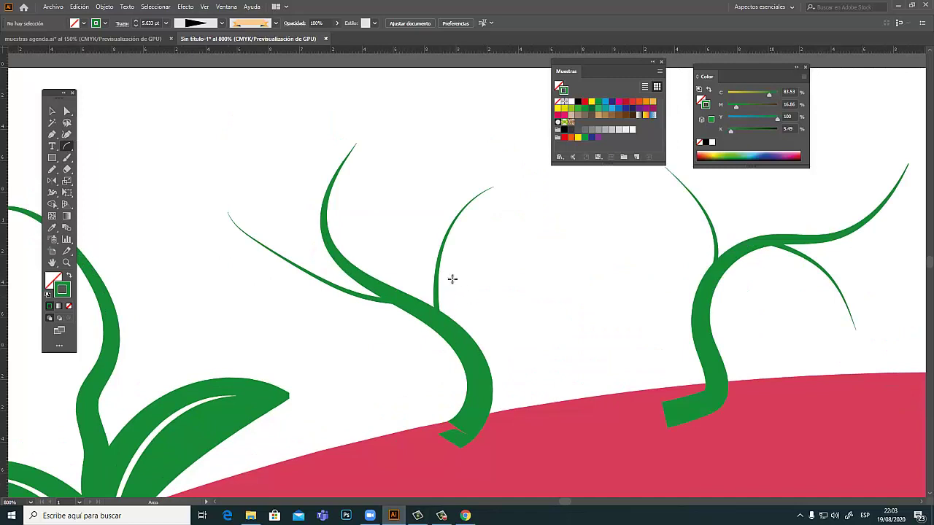
{"action": "left_click_drag", "start_coordinate": [447, 270], "coordinate": [485, 266]}
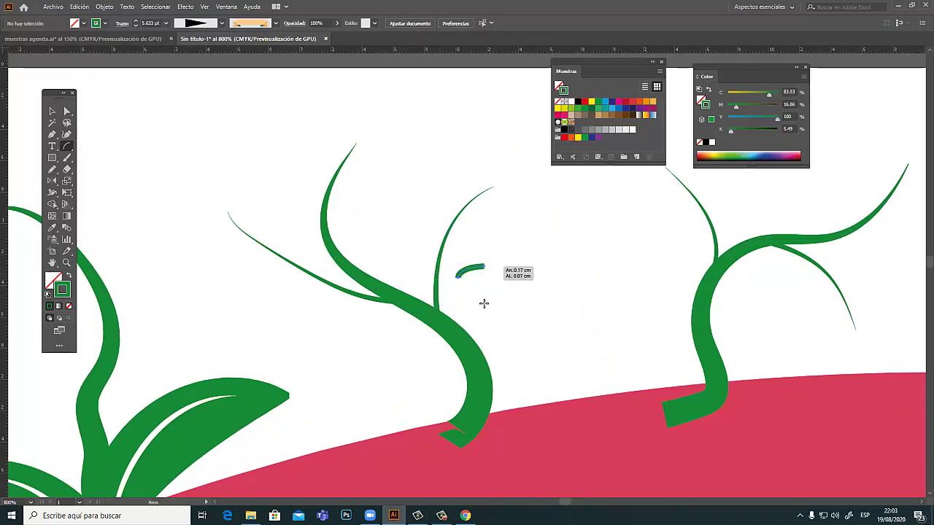
{"action": "left_click_drag", "start_coordinate": [484, 303], "coordinate": [484, 303]}
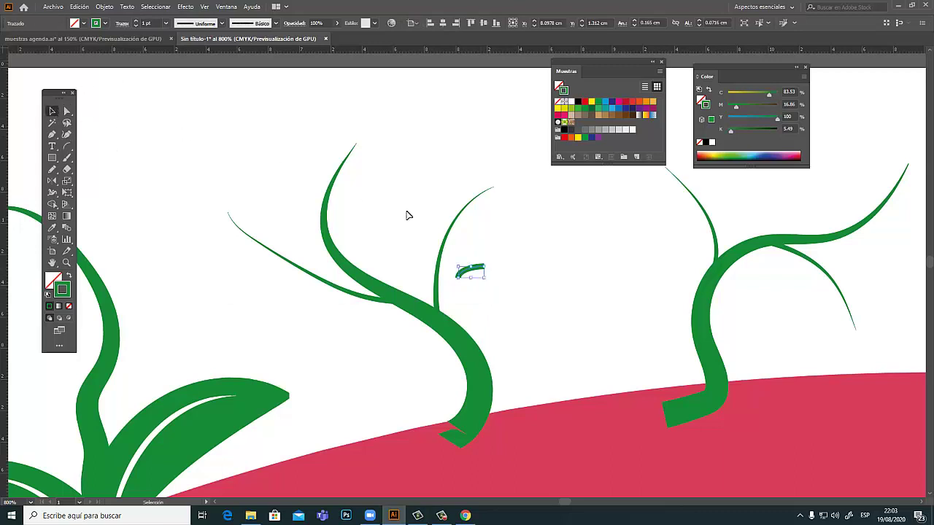
Give the arc a 0.25 pt stroke, widen its middle into a leaf, place it on the stem.
{"action": "left_click", "coordinate": [470, 272]}
{"action": "left_click", "coordinate": [167, 25]}
{"action": "left_click", "coordinate": [186, 40]}
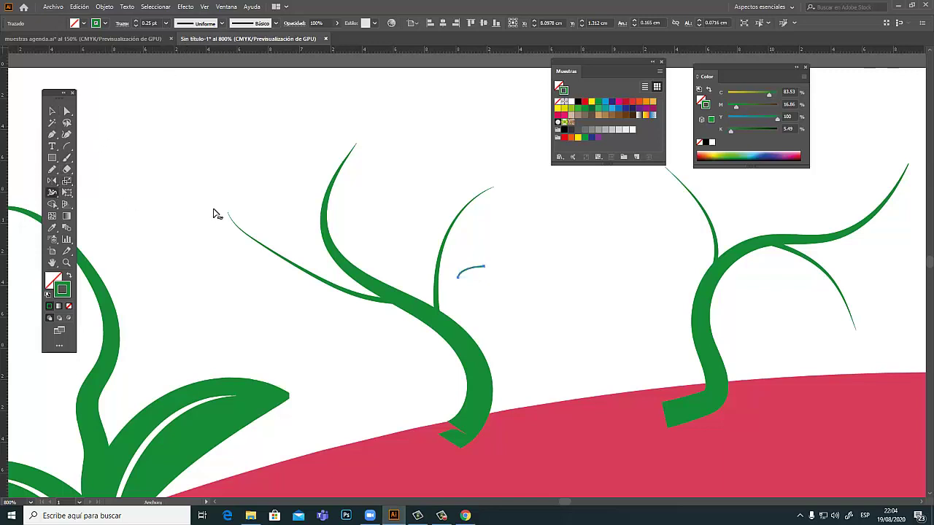
{"action": "left_click_drag", "start_coordinate": [472, 271], "coordinate": [468, 292]}
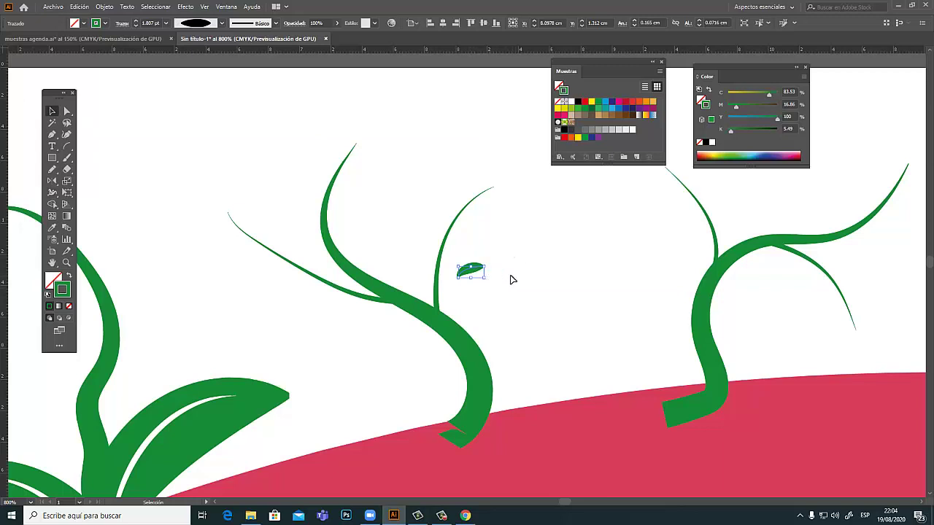
{"action": "mouse_move", "coordinate": [475, 267]}
{"action": "left_mouse_down"}
{"action": "mouse_move", "coordinate": [456, 303]}
{"action": "mouse_move", "coordinate": [435, 253]}
{"action": "left_mouse_up"}
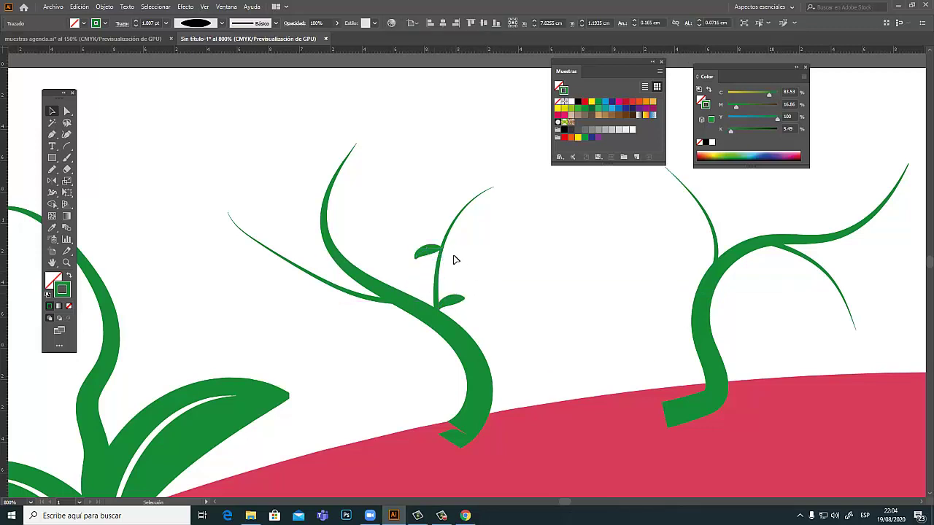
Copy leaves onto the middle vine's branch and the neighbouring vine's stem and top tip.
{"action": "mouse_move", "coordinate": [437, 252]}
{"action": "left_mouse_down"}
{"action": "mouse_move", "coordinate": [472, 226]}
{"action": "mouse_move", "coordinate": [466, 219]}
{"action": "mouse_move", "coordinate": [330, 298]}
{"action": "mouse_move", "coordinate": [302, 252]}
{"action": "mouse_move", "coordinate": [307, 228]}
{"action": "mouse_move", "coordinate": [296, 252]}
{"action": "left_mouse_up"}
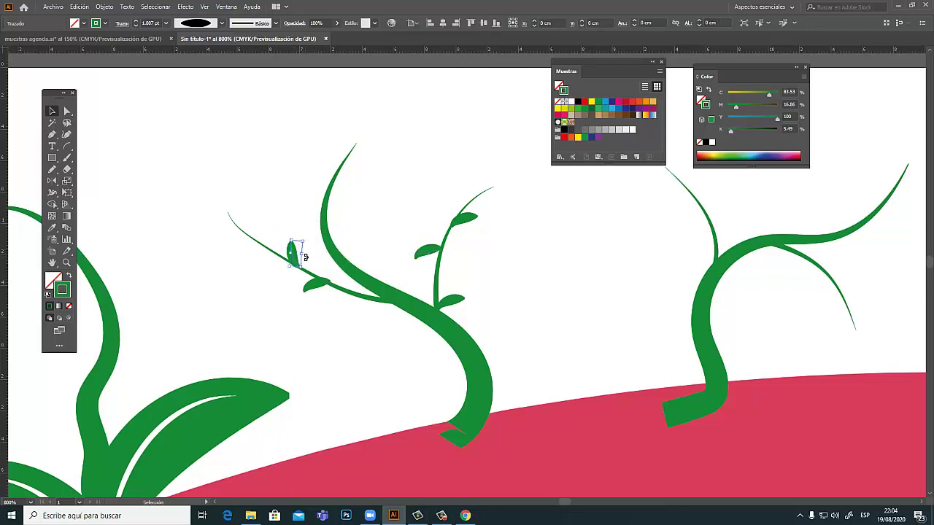
{"action": "left_click", "coordinate": [530, 285]}
{"action": "left_click_drag", "start_coordinate": [531, 285], "coordinate": [406, 333]}
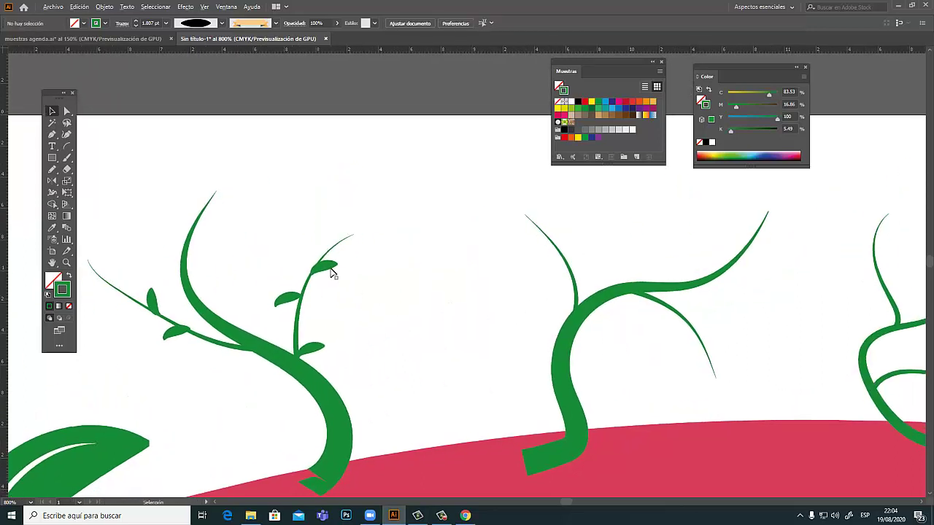
{"action": "mouse_move", "coordinate": [333, 266]}
{"action": "left_mouse_down"}
{"action": "mouse_move", "coordinate": [547, 259]}
{"action": "mouse_move", "coordinate": [519, 257]}
{"action": "mouse_move", "coordinate": [563, 268]}
{"action": "mouse_move", "coordinate": [587, 246]}
{"action": "mouse_move", "coordinate": [580, 218]}
{"action": "left_mouse_up"}
{"action": "left_click", "coordinate": [551, 271]}
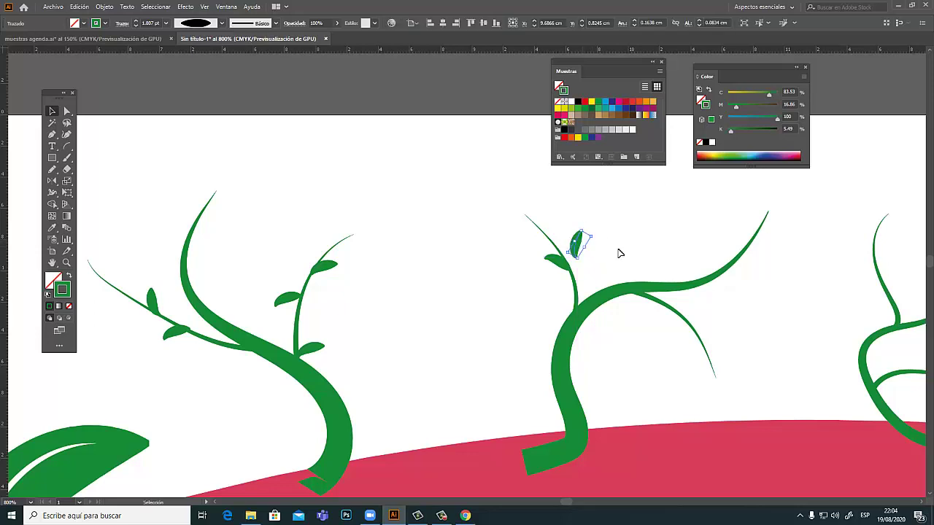
{"action": "left_click_drag", "start_coordinate": [579, 250], "coordinate": [572, 258]}
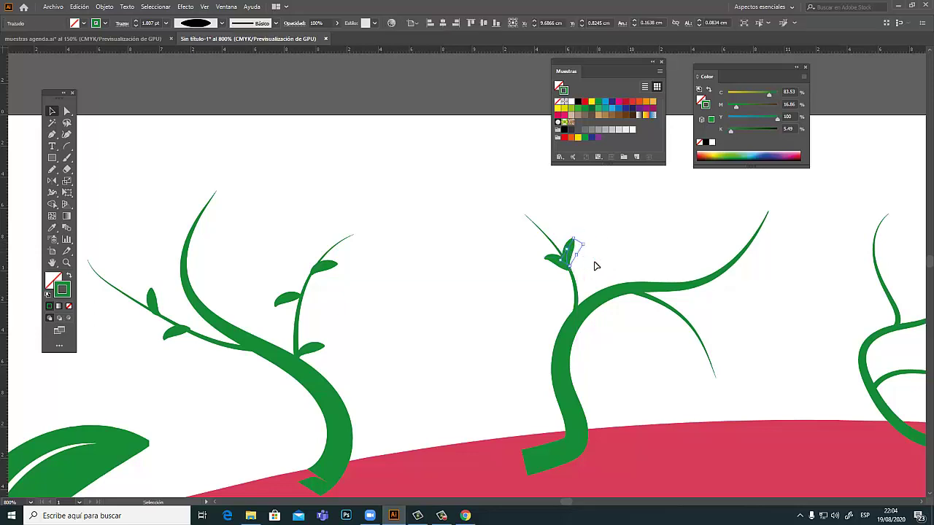
{"action": "left_click", "coordinate": [628, 272]}
{"action": "mouse_move", "coordinate": [567, 251]}
{"action": "left_mouse_down"}
{"action": "mouse_move", "coordinate": [554, 232]}
{"action": "mouse_move", "coordinate": [511, 260]}
{"action": "mouse_move", "coordinate": [538, 313]}
{"action": "mouse_move", "coordinate": [573, 327]}
{"action": "mouse_move", "coordinate": [629, 314]}
{"action": "left_mouse_up"}
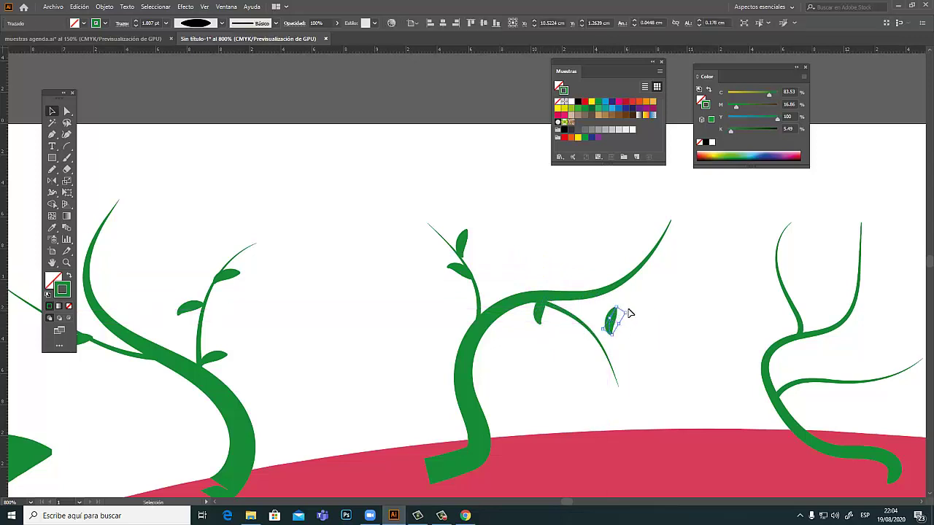
Rotate the small leaf to lie along the side branch, then zoom out.
{"action": "left_click", "coordinate": [626, 314]}
{"action": "left_click", "coordinate": [617, 316]}
{"action": "mouse_move", "coordinate": [629, 312]}
{"action": "left_mouse_down"}
{"action": "mouse_move", "coordinate": [632, 325]}
{"action": "mouse_move", "coordinate": [593, 313]}
{"action": "left_mouse_up"}
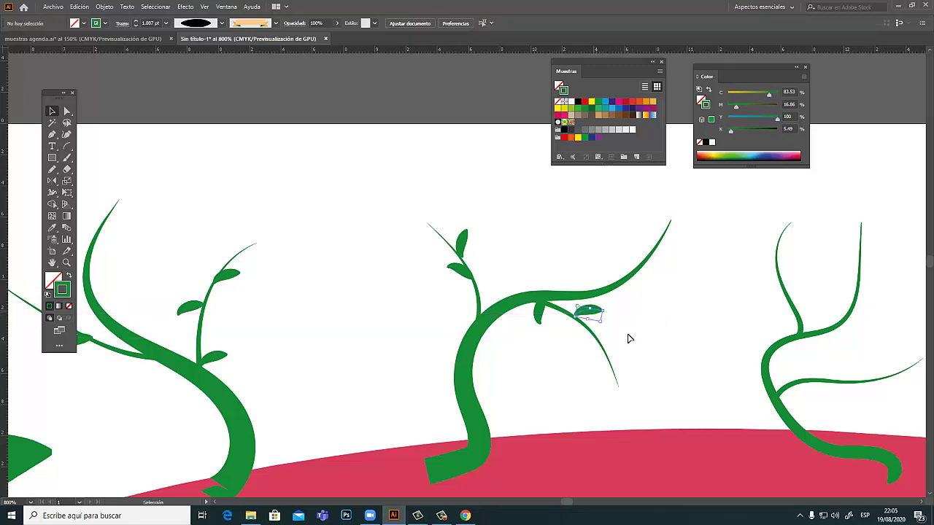
{"action": "left_click", "coordinate": [627, 343]}
{"action": "key", "text": "ctrl+minus"}
{"action": "left_click_drag", "start_coordinate": [508, 273], "coordinate": [463, 309]}
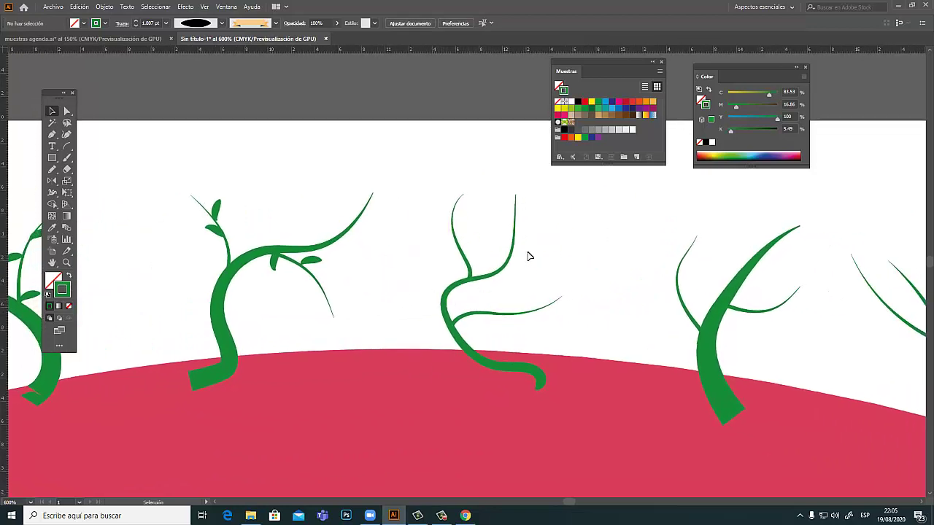
Draw a small spiral at the thin vine's branch junction.
{"action": "scroll", "coordinate": [380, 287], "scroll_direction": "up", "scroll_amount": 1}
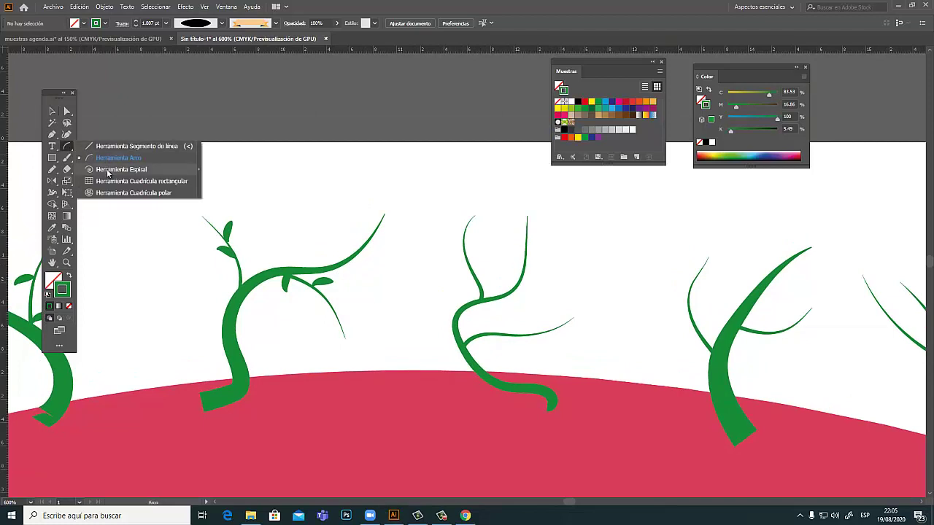
{"action": "left_click_drag", "start_coordinate": [70, 150], "coordinate": [110, 170]}
{"action": "left_click_drag", "start_coordinate": [540, 289], "coordinate": [501, 287]}
{"action": "key", "text": "ctrl+plus"}
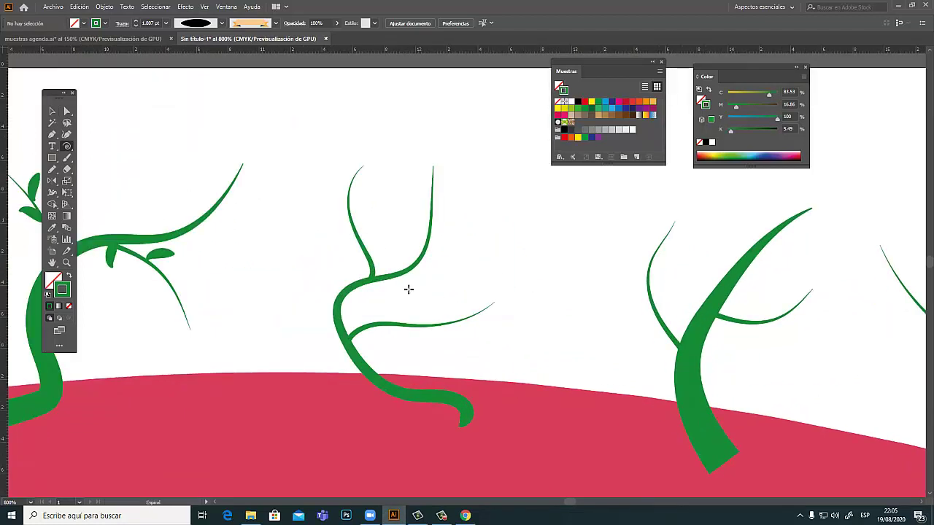
{"action": "left_click_drag", "start_coordinate": [423, 284], "coordinate": [438, 281]}
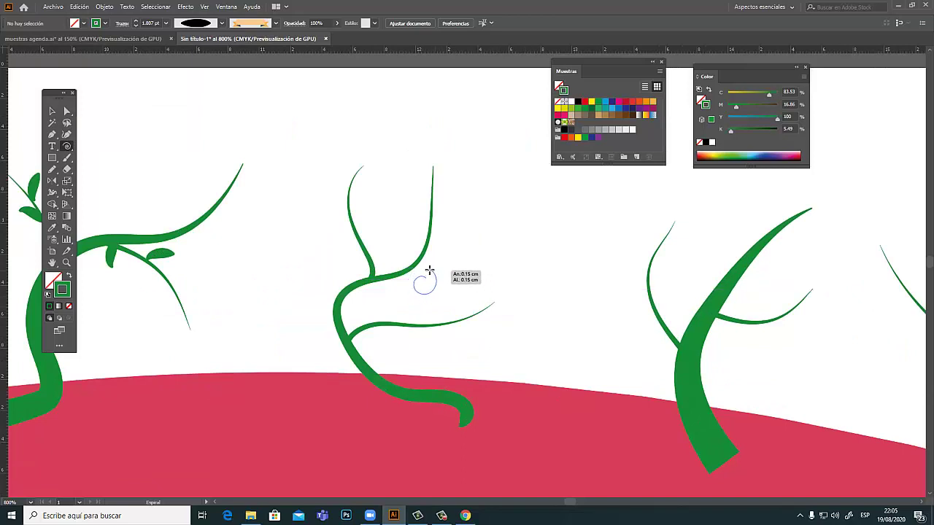
{"action": "mouse_move", "coordinate": [437, 282]}
{"action": "left_mouse_down"}
{"action": "mouse_move", "coordinate": [417, 270]}
{"action": "mouse_move", "coordinate": [406, 277]}
{"action": "left_mouse_up"}
Set the spiral's stroke weight to 0.25 pt.
{"action": "key", "text": "v"}
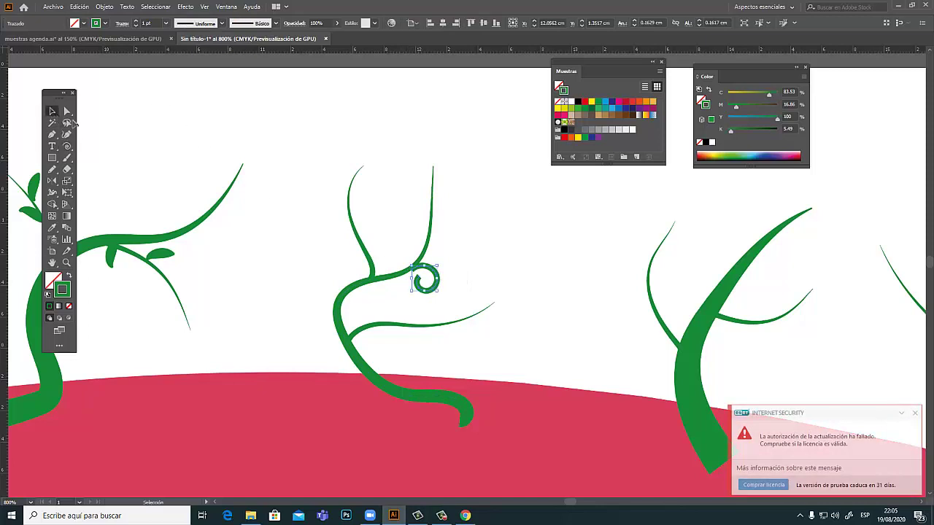
{"action": "left_click", "coordinate": [914, 415]}
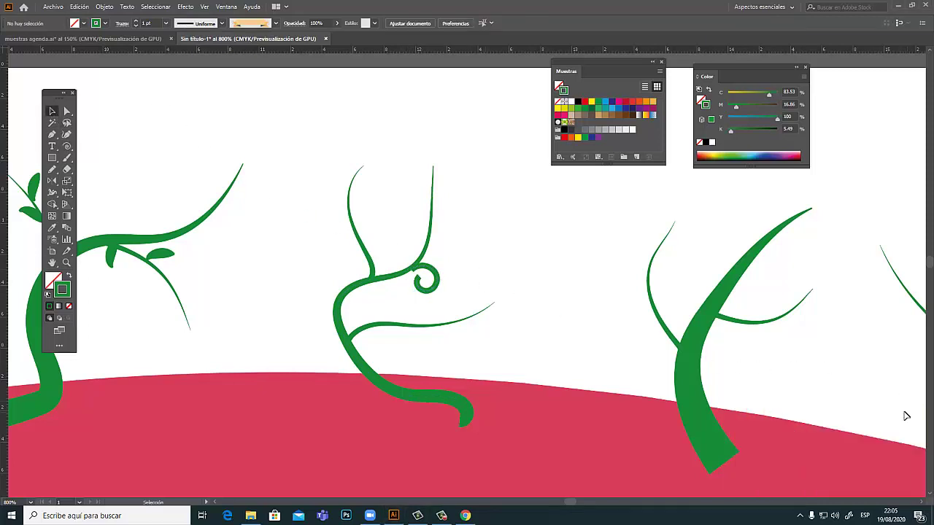
{"action": "left_click", "coordinate": [417, 293]}
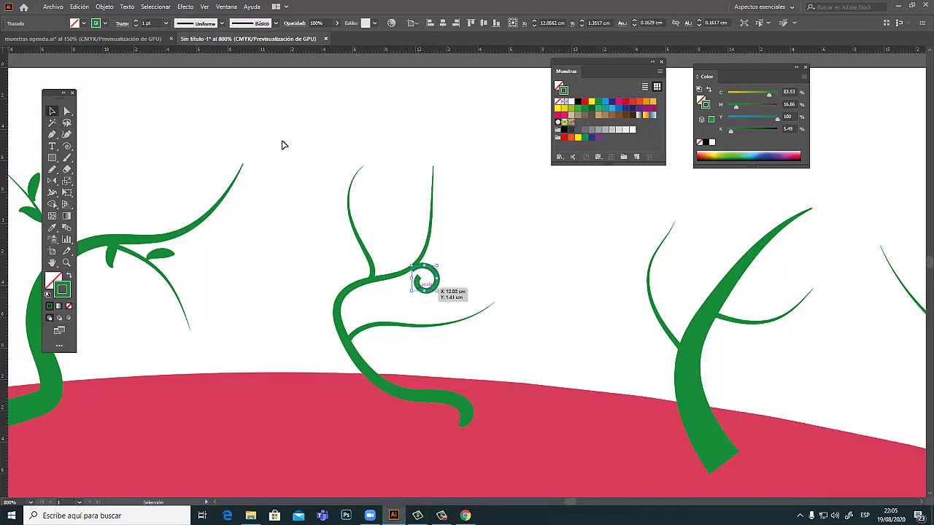
{"action": "left_click", "coordinate": [167, 23]}
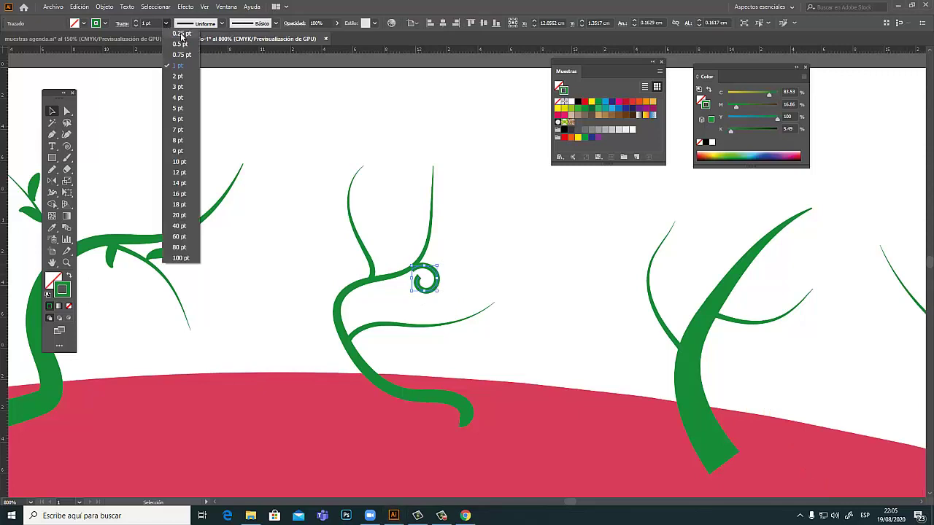
{"action": "left_click", "coordinate": [183, 29]}
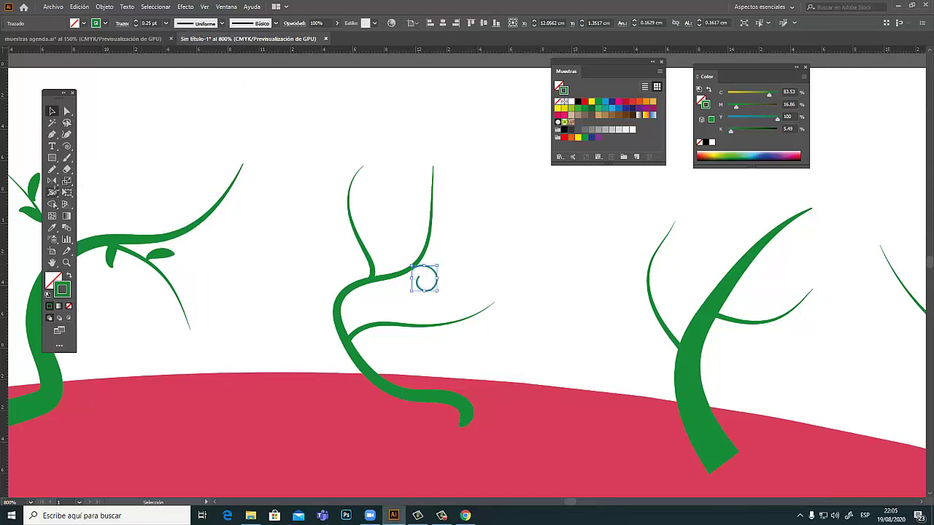
Vary the spiral's stroke width with the Width tool, then zoom out.
{"action": "left_click", "coordinate": [51, 192]}
{"action": "mouse_move", "coordinate": [411, 277]}
{"action": "left_mouse_down"}
{"action": "mouse_move", "coordinate": [410, 286]}
{"action": "mouse_move", "coordinate": [442, 291]}
{"action": "left_mouse_up"}
{"action": "left_click", "coordinate": [53, 112]}
{"action": "left_click", "coordinate": [490, 281]}
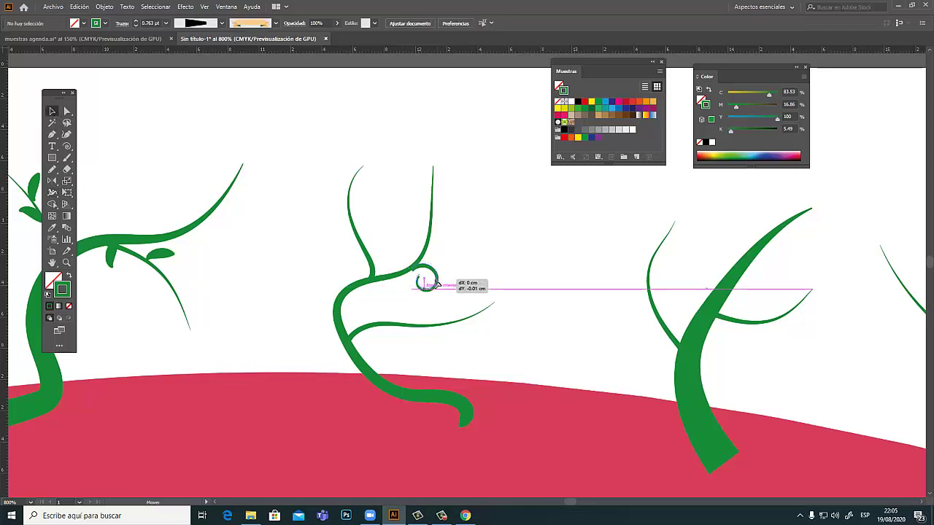
{"action": "left_click", "coordinate": [474, 295]}
{"action": "key", "text": "ctrl+minus"}
{"action": "key", "text": "ctrl+minus"}
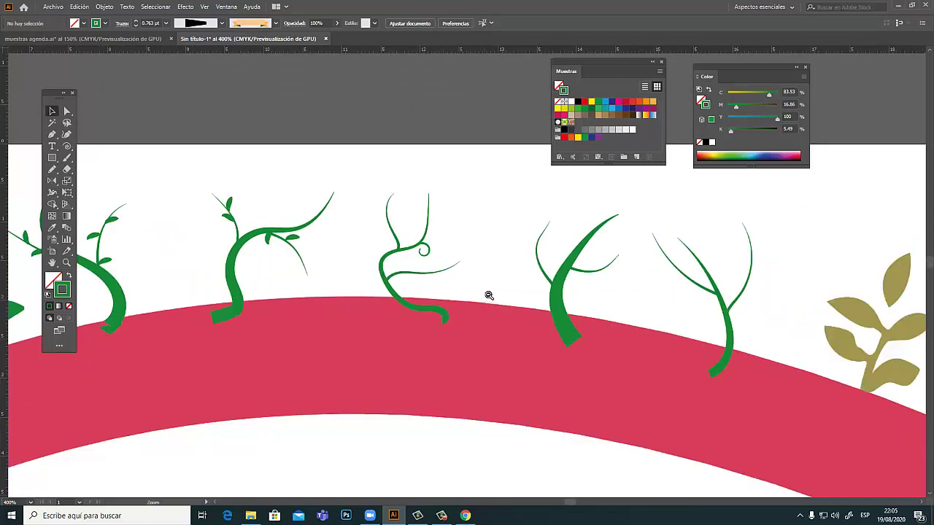
{"action": "key", "text": "ctrl+minus"}
{"action": "key", "text": "ctrl+minus"}
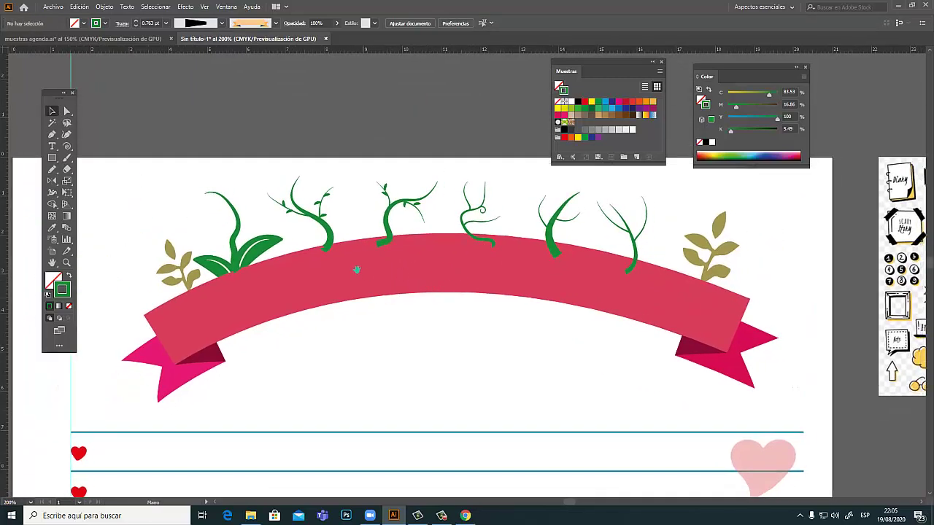
{"action": "left_click_drag", "start_coordinate": [355, 267], "coordinate": [449, 269]}
{"action": "left_click_drag", "start_coordinate": [146, 269], "coordinate": [308, 270]}
{"action": "left_click_drag", "start_coordinate": [222, 271], "coordinate": [295, 273]}
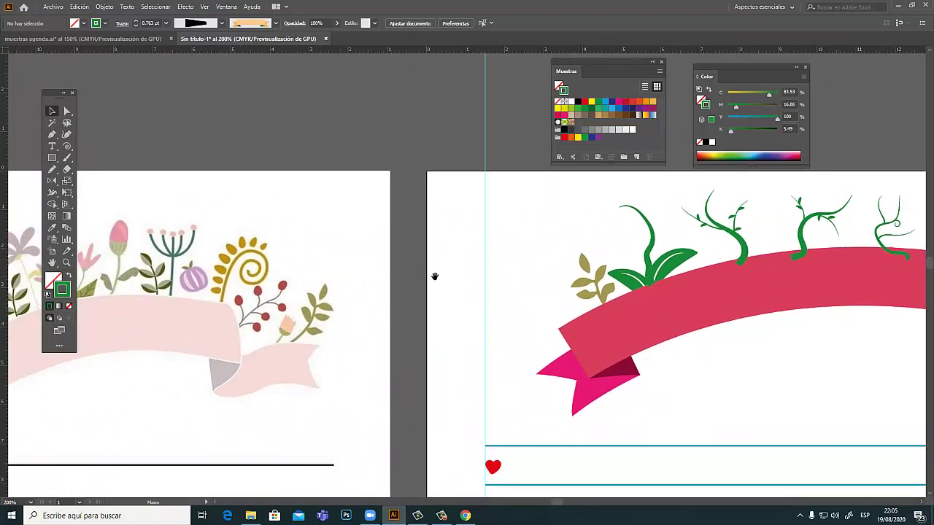
{"action": "mouse_move", "coordinate": [435, 276]}
{"action": "left_mouse_down"}
{"action": "mouse_move", "coordinate": [340, 288]}
{"action": "mouse_move", "coordinate": [302, 309]}
{"action": "mouse_move", "coordinate": [397, 290]}
{"action": "left_mouse_up"}
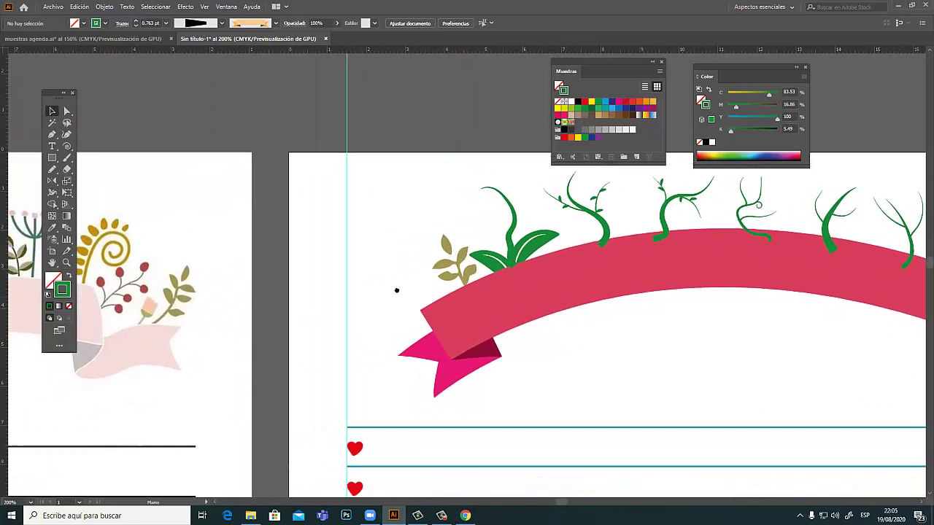
{"action": "left_click_drag", "start_coordinate": [327, 297], "coordinate": [191, 306]}
{"action": "left_click_drag", "start_coordinate": [444, 311], "coordinate": [333, 328]}
{"action": "left_click_drag", "start_coordinate": [430, 276], "coordinate": [344, 301]}
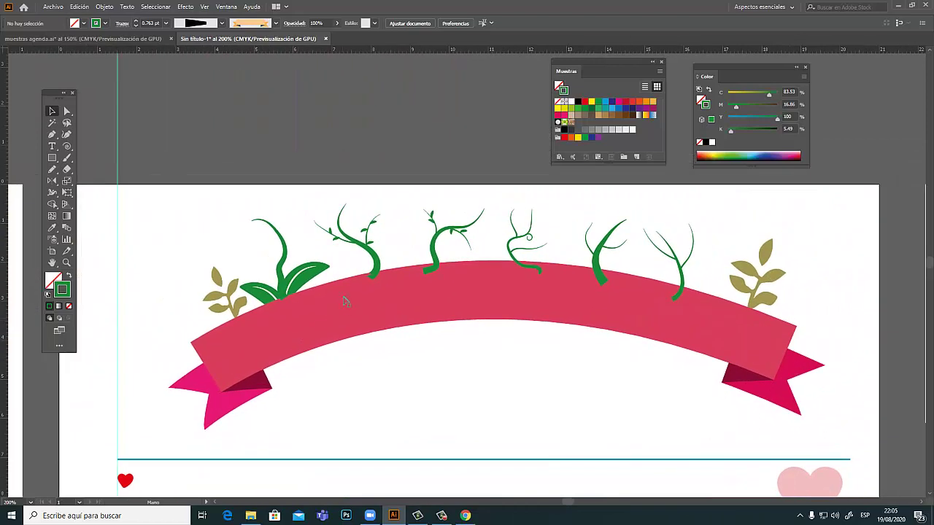
{"action": "scroll", "coordinate": [350, 288], "scroll_direction": "up", "scroll_amount": 1}
{"action": "scroll", "coordinate": [459, 267], "scroll_direction": "up", "scroll_amount": 1}
{"action": "scroll", "coordinate": [394, 281], "scroll_direction": "up", "scroll_amount": 1}
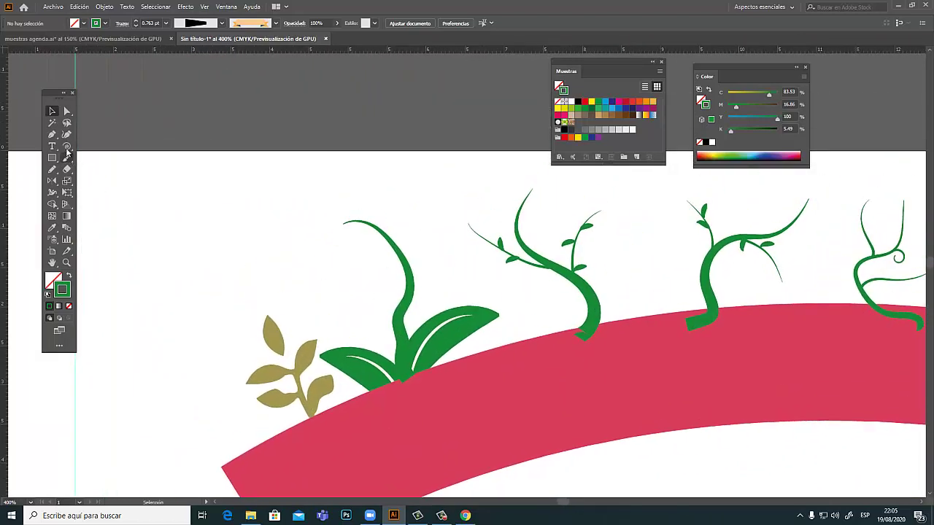
{"action": "left_click_drag", "start_coordinate": [52, 157], "coordinate": [102, 181]}
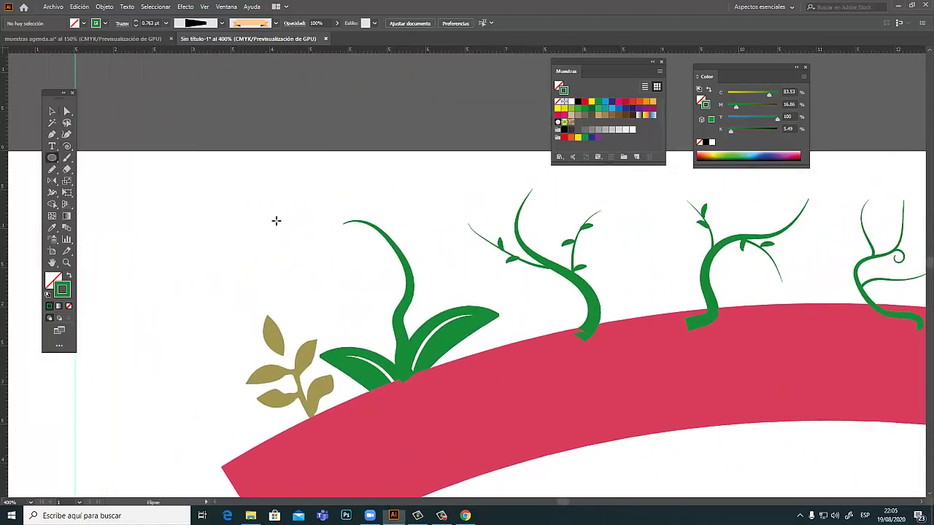
Draw a small circle at the first stem tip with a teal fill and no stroke.
{"action": "left_click_drag", "start_coordinate": [336, 223], "coordinate": [350, 228]}
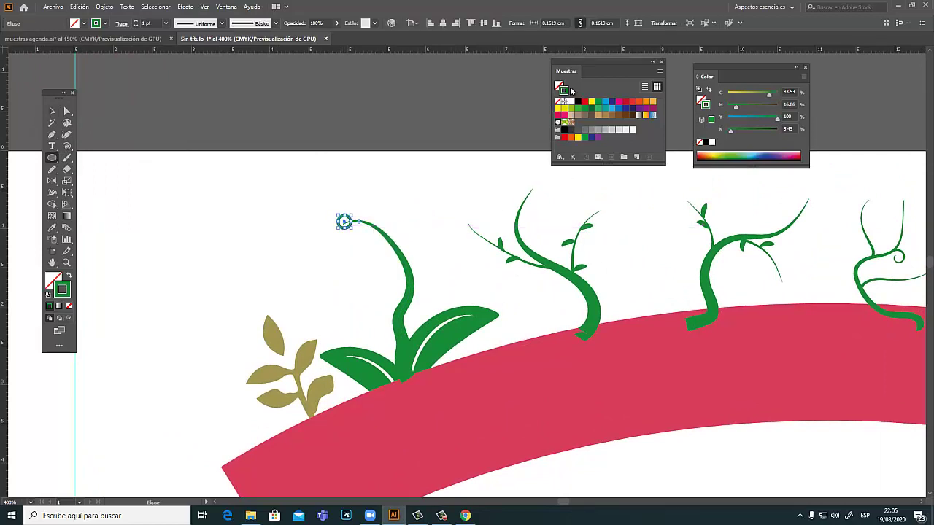
{"action": "left_click", "coordinate": [708, 89]}
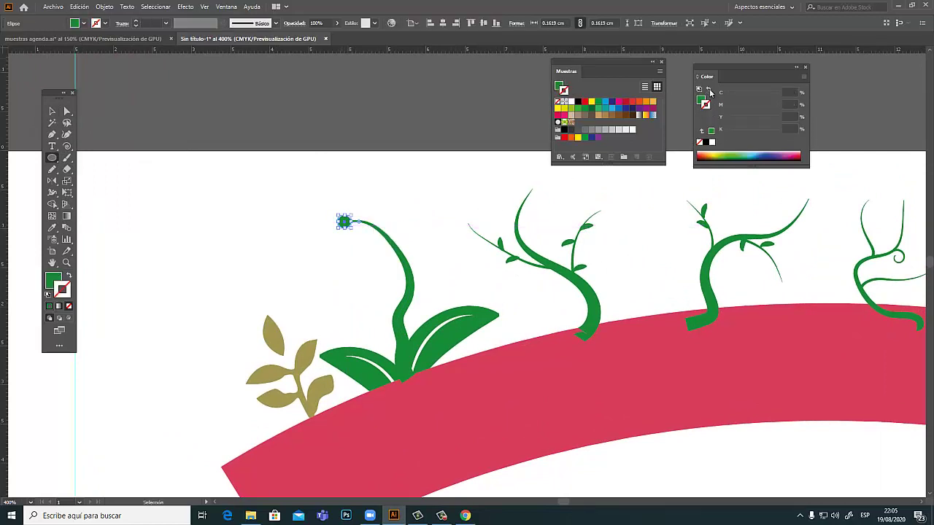
{"action": "left_click", "coordinate": [708, 89]}
{"action": "left_click", "coordinate": [708, 89]}
{"action": "left_click", "coordinate": [708, 89]}
{"action": "left_click", "coordinate": [708, 89]}
{"action": "left_click", "coordinate": [701, 99]}
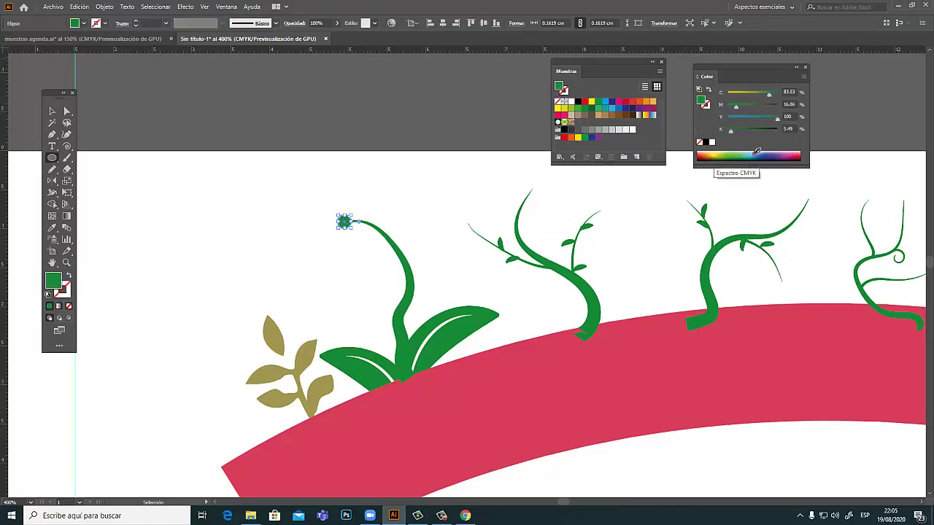
{"action": "left_click", "coordinate": [755, 153]}
{"action": "left_click", "coordinate": [52, 111]}
{"action": "left_click", "coordinate": [339, 185]}
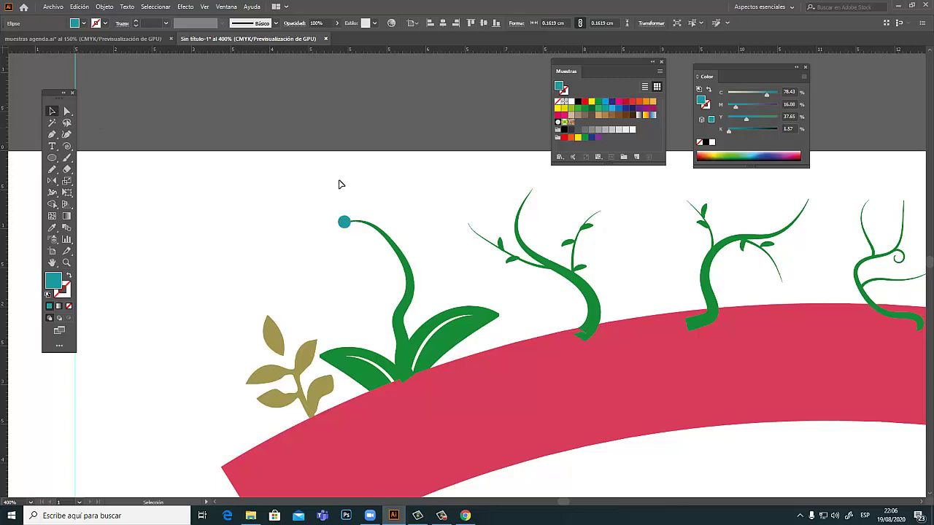
Copy the teal circle to add more berries along the first stem.
{"action": "left_click_drag", "start_coordinate": [421, 219], "coordinate": [370, 253]}
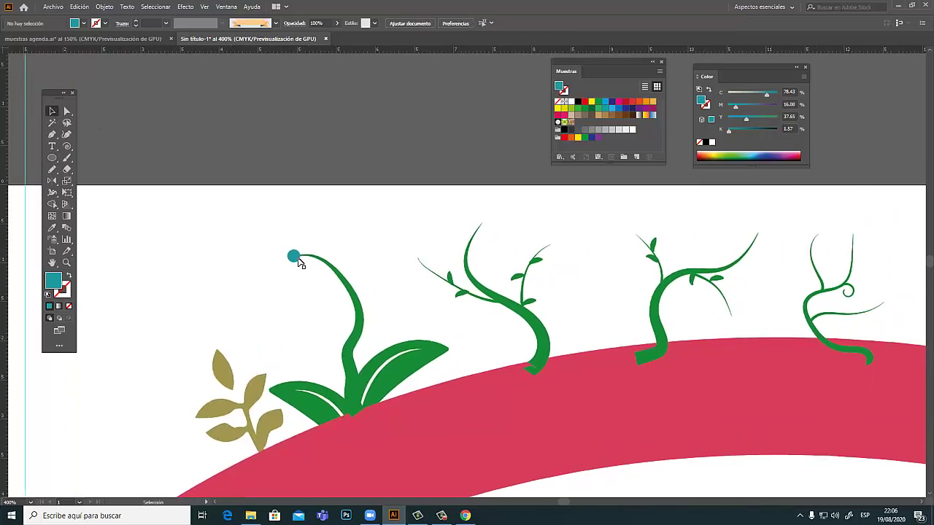
{"action": "mouse_move", "coordinate": [297, 261]}
{"action": "left_mouse_down"}
{"action": "mouse_move", "coordinate": [353, 274]}
{"action": "mouse_move", "coordinate": [372, 301]}
{"action": "mouse_move", "coordinate": [387, 296]}
{"action": "mouse_move", "coordinate": [368, 298]}
{"action": "mouse_move", "coordinate": [373, 317]}
{"action": "mouse_move", "coordinate": [481, 222]}
{"action": "left_mouse_up"}
{"action": "left_click", "coordinate": [388, 296]}
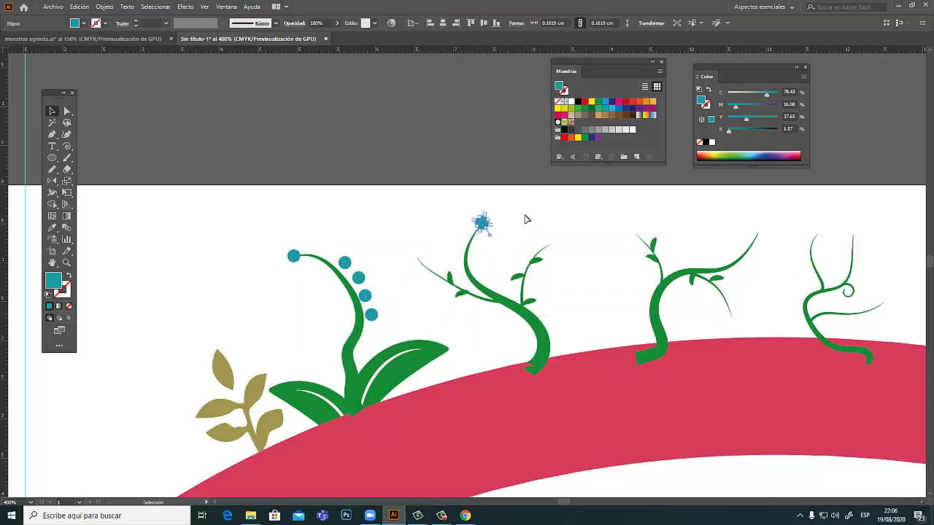
{"action": "left_click", "coordinate": [552, 177]}
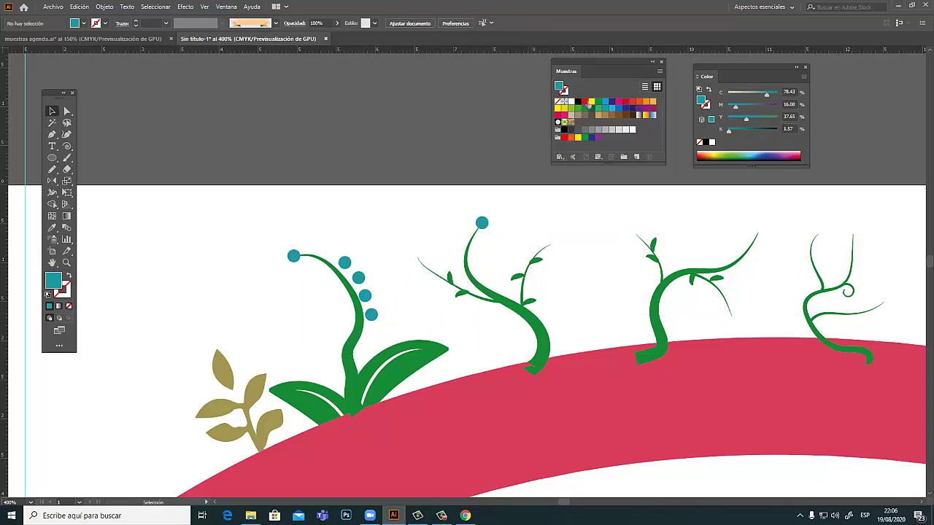
Make the middle vine's top circle red and add two red copies below it.
{"action": "left_click", "coordinate": [482, 224]}
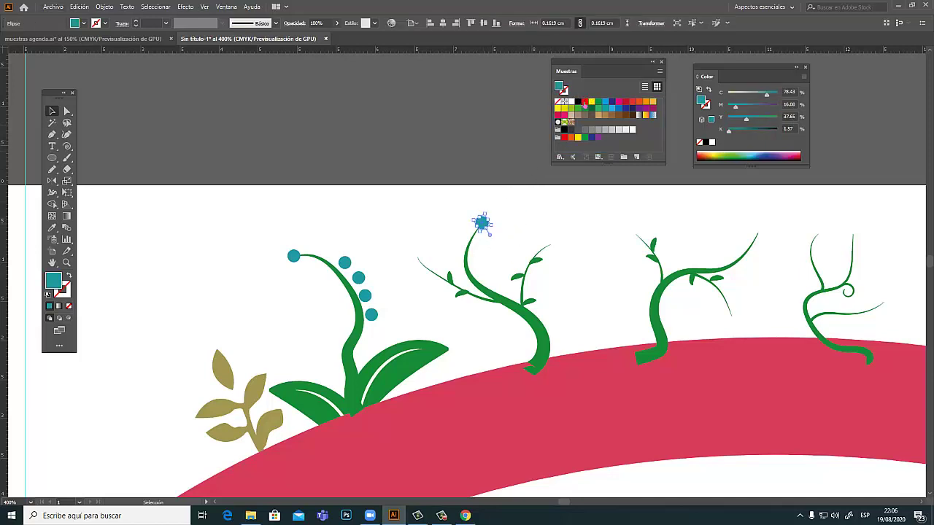
{"action": "left_click", "coordinate": [584, 104]}
{"action": "left_click", "coordinate": [522, 230]}
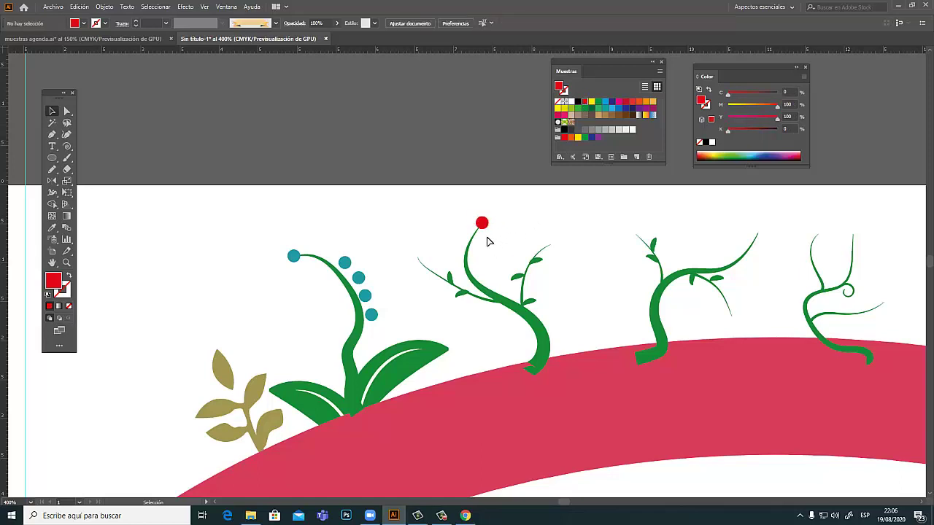
{"action": "mouse_move", "coordinate": [484, 226]}
{"action": "left_mouse_down"}
{"action": "mouse_move", "coordinate": [478, 259]}
{"action": "mouse_move", "coordinate": [495, 282]}
{"action": "left_mouse_up"}
{"action": "left_click", "coordinate": [480, 262]}
{"action": "left_click", "coordinate": [499, 283]}
Copy a circle onto the third vine, colour it orange, and add more orange berries.
{"action": "left_click_drag", "start_coordinate": [484, 225], "coordinate": [635, 236]}
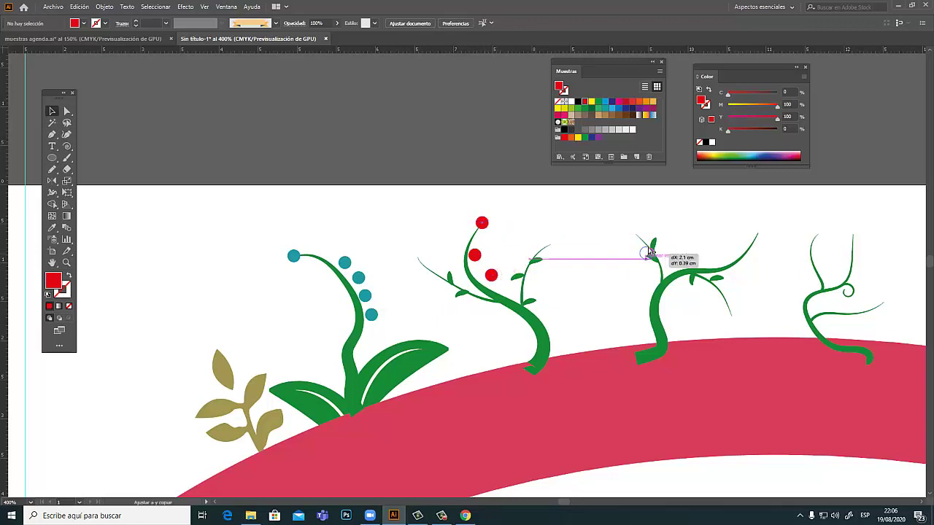
{"action": "left_click", "coordinate": [653, 101]}
{"action": "left_click", "coordinate": [638, 256]}
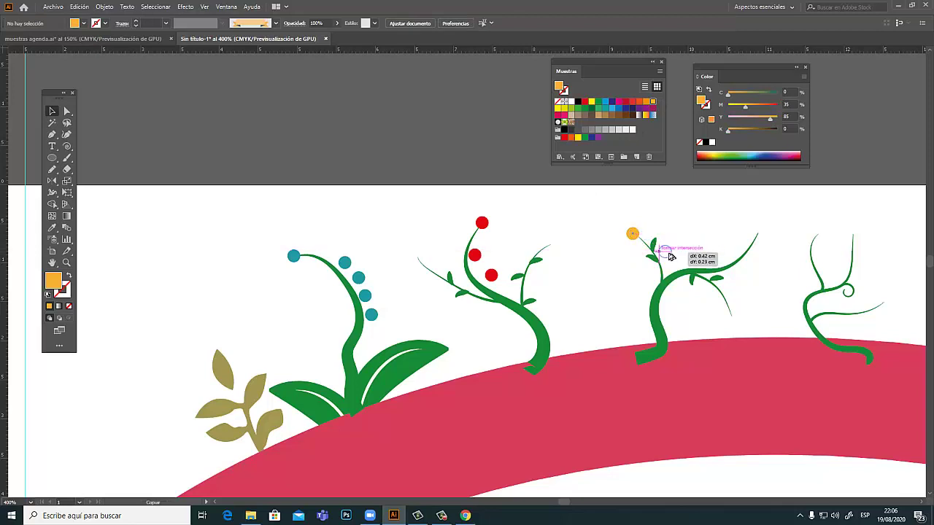
{"action": "mouse_move", "coordinate": [634, 235]}
{"action": "left_mouse_down"}
{"action": "mouse_move", "coordinate": [666, 253]}
{"action": "mouse_move", "coordinate": [727, 258]}
{"action": "mouse_move", "coordinate": [758, 238]}
{"action": "left_mouse_up"}
{"action": "left_click", "coordinate": [699, 251]}
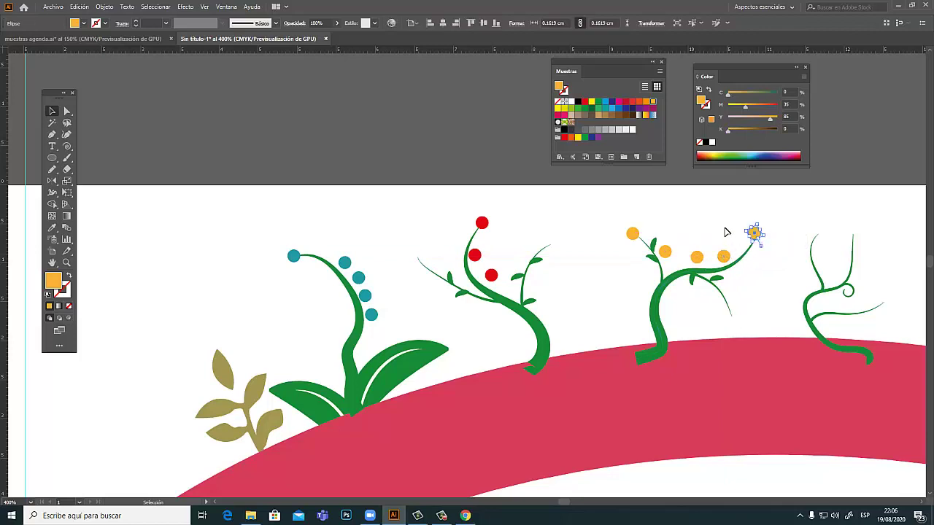
{"action": "left_click", "coordinate": [583, 315], "text": "alt"}
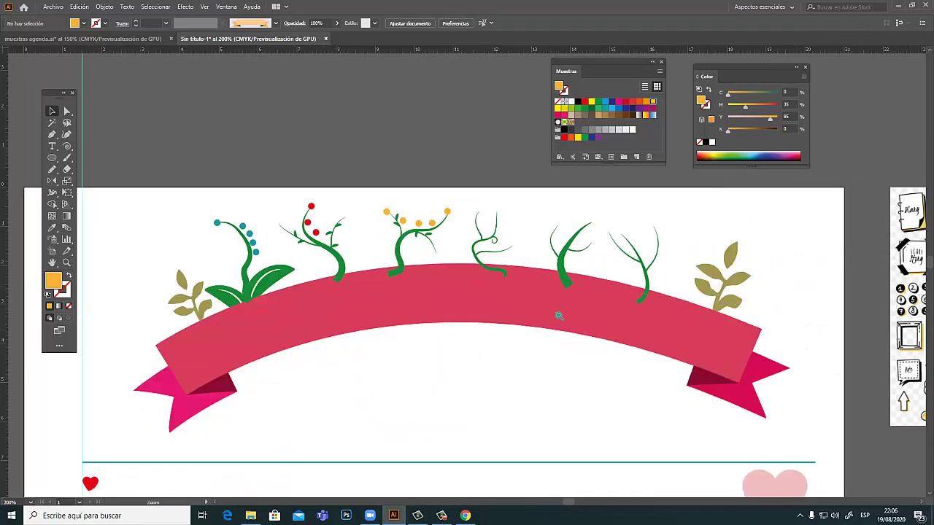
{"action": "left_click", "coordinate": [475, 300]}
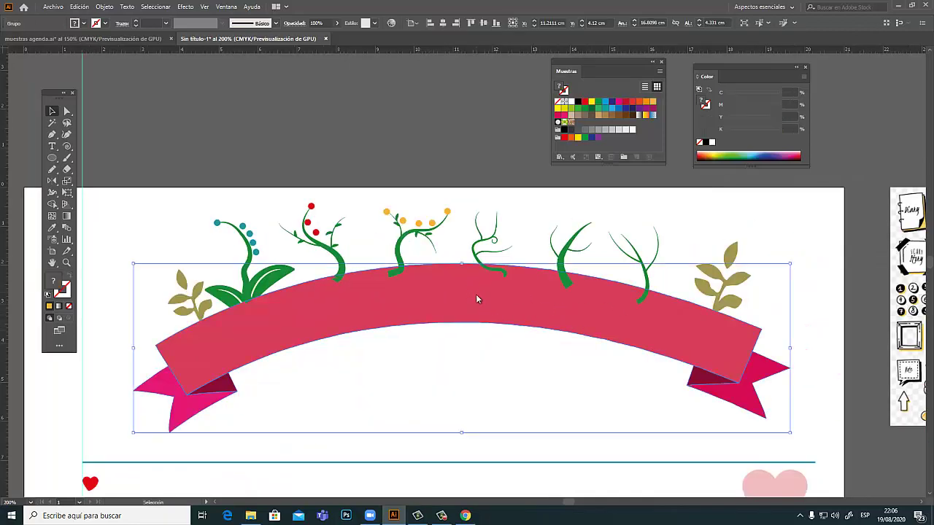
Bring the banner group forward over the vine stems with Organizar > Hacia delante, then zoom out.
{"action": "right_click", "coordinate": [478, 294]}
{"action": "mouse_move", "coordinate": [506, 413]}
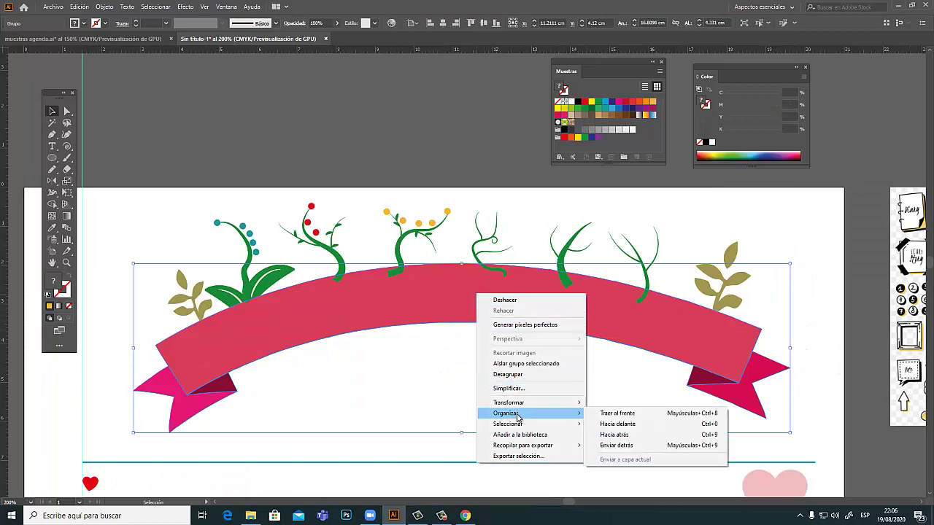
{"action": "left_click", "coordinate": [625, 424]}
{"action": "left_click", "coordinate": [511, 328]}
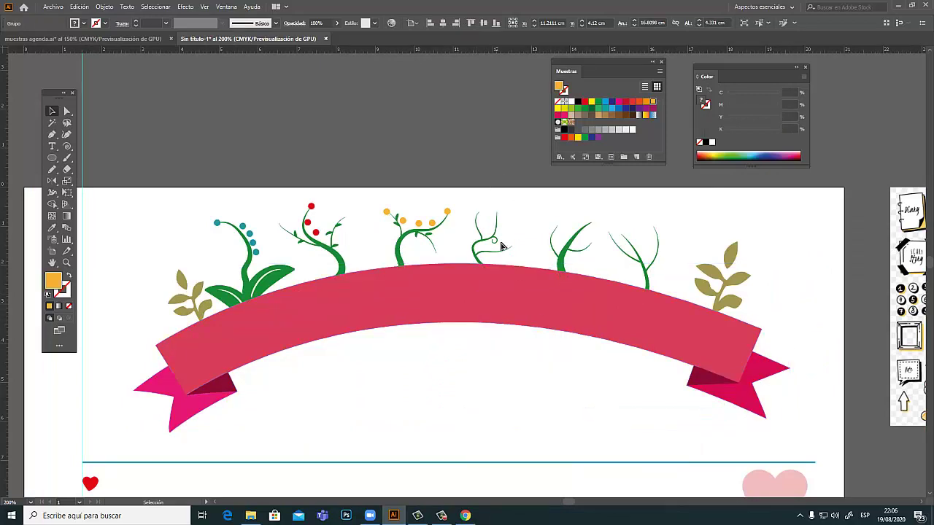
{"action": "left_click", "coordinate": [511, 323], "text": "alt"}
{"action": "left_click", "coordinate": [511, 323], "text": "alt"}
{"action": "left_click", "coordinate": [494, 327], "text": "alt"}
{"action": "scroll", "coordinate": [486, 321], "scroll_direction": "up", "scroll_amount": 1}
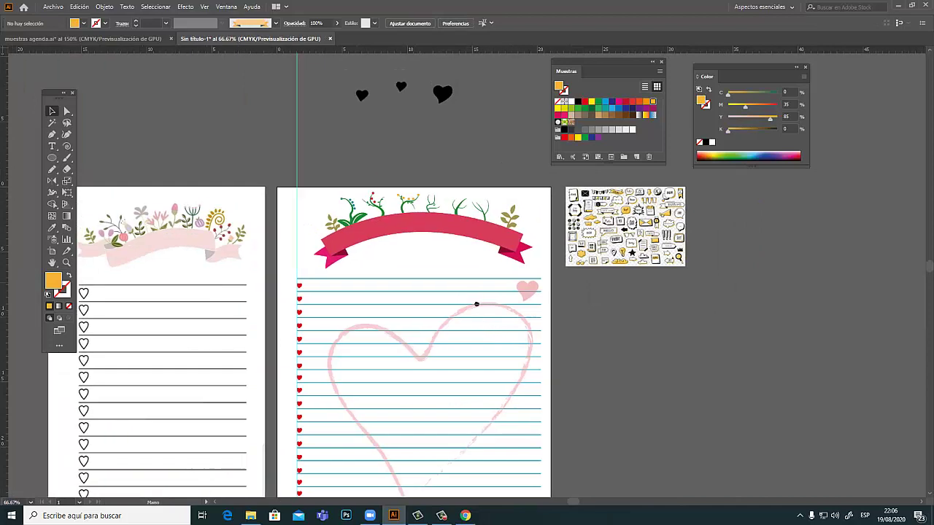
{"action": "scroll", "coordinate": [477, 304], "scroll_direction": "up", "scroll_amount": 2}
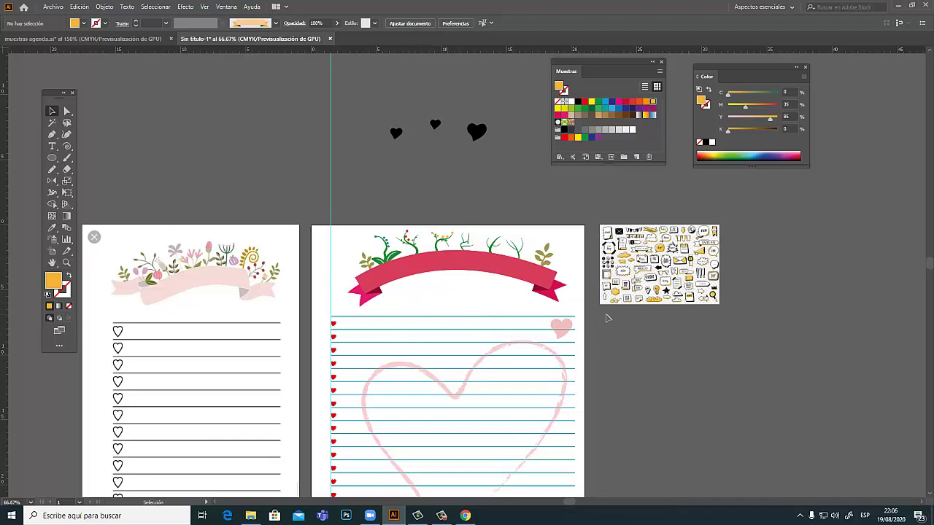
{"action": "mouse_move", "coordinate": [615, 241]}
{"action": "left_mouse_down"}
{"action": "mouse_move", "coordinate": [802, 383]}
{"action": "mouse_move", "coordinate": [564, 339]}
{"action": "left_mouse_up"}
{"action": "mouse_move", "coordinate": [620, 345]}
{"action": "left_mouse_down"}
{"action": "mouse_move", "coordinate": [562, 292]}
{"action": "mouse_move", "coordinate": [471, 324]}
{"action": "left_mouse_up"}
{"action": "scroll", "coordinate": [562, 292], "scroll_direction": "up", "scroll_amount": 2}
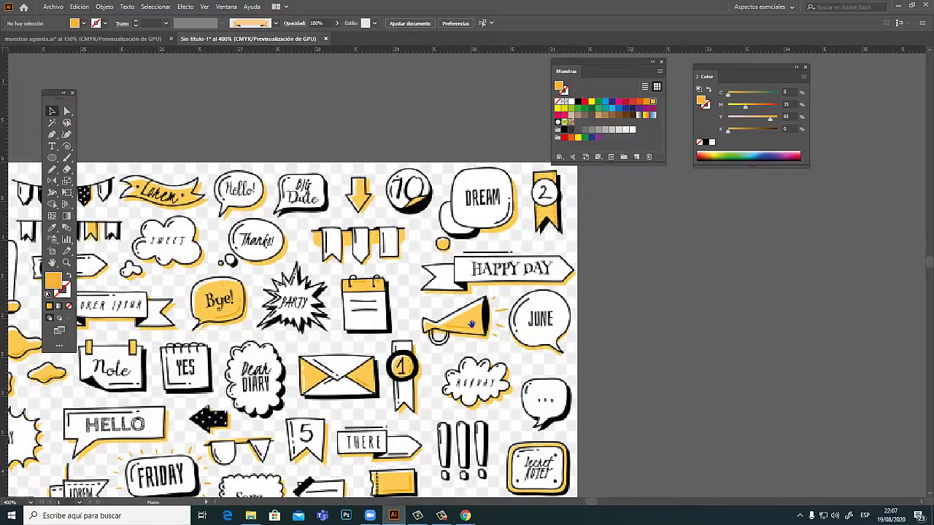
{"action": "left_click_drag", "start_coordinate": [503, 289], "coordinate": [588, 284]}
{"action": "left_click_drag", "start_coordinate": [482, 283], "coordinate": [565, 282]}
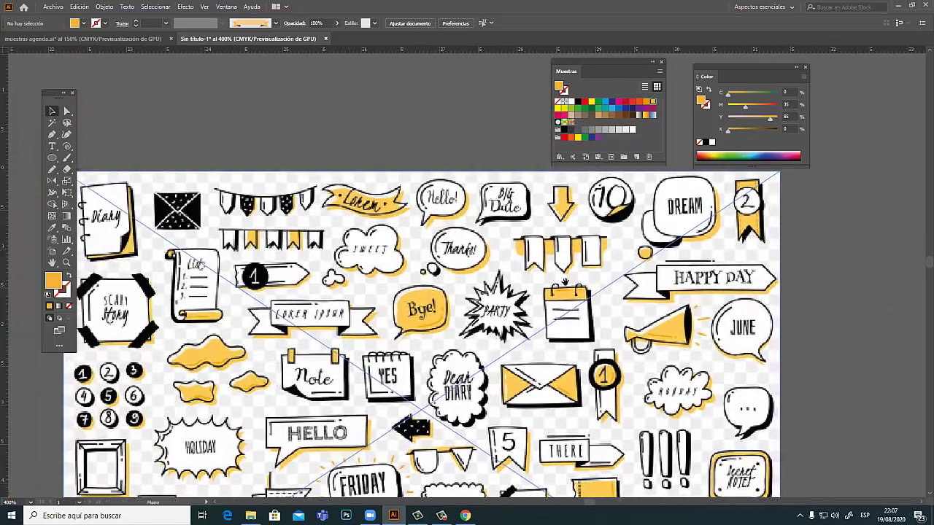
{"action": "mouse_move", "coordinate": [515, 308]}
{"action": "left_mouse_down"}
{"action": "mouse_move", "coordinate": [539, 278]}
{"action": "mouse_move", "coordinate": [528, 293]}
{"action": "mouse_move", "coordinate": [514, 282]}
{"action": "left_mouse_up"}
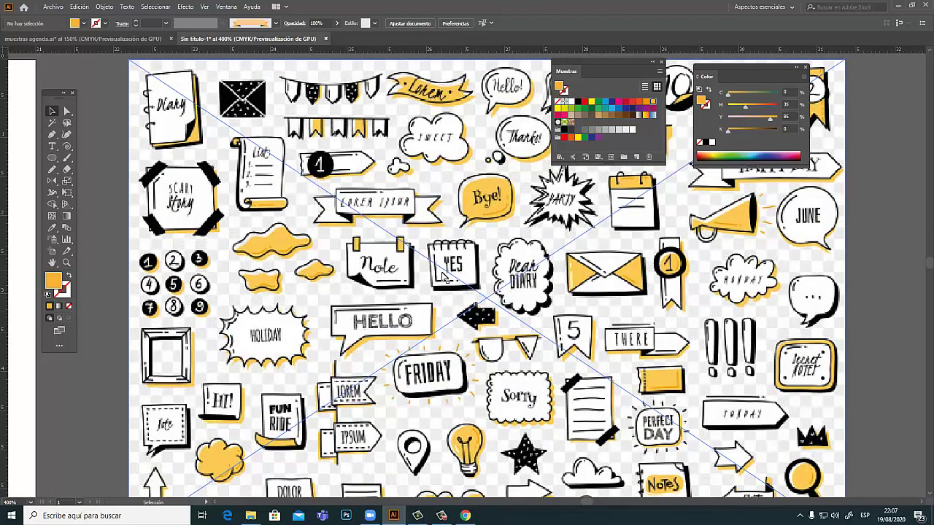
{"action": "scroll", "coordinate": [408, 267], "scroll_direction": "down", "scroll_amount": 1}
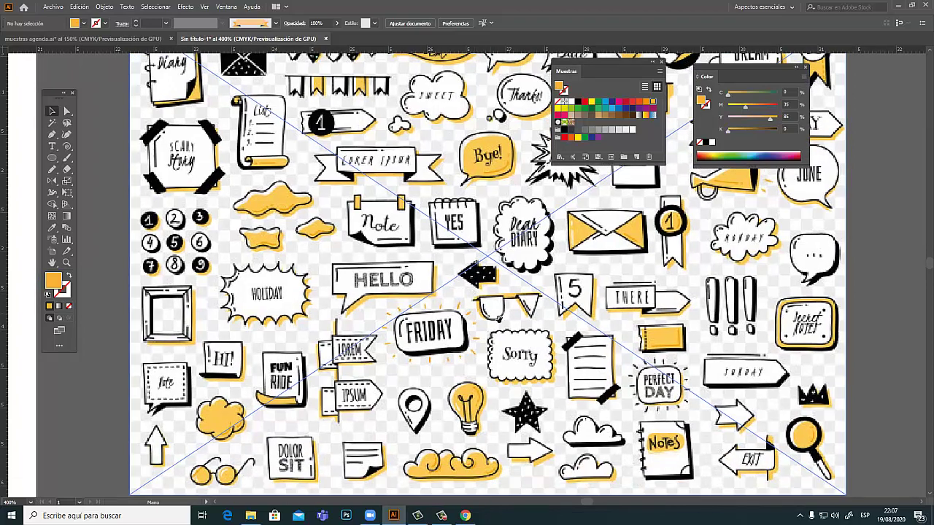
{"action": "left_click_drag", "start_coordinate": [532, 374], "coordinate": [501, 305]}
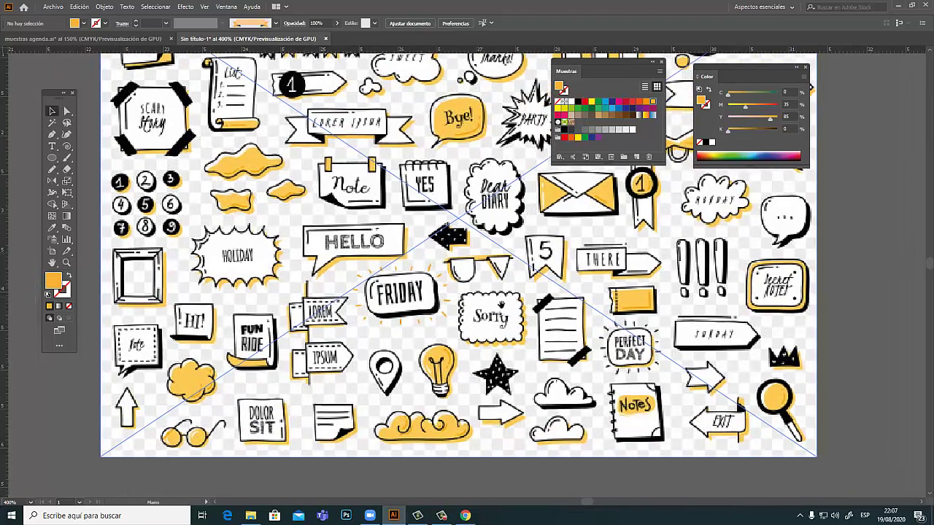
{"action": "mouse_move", "coordinate": [560, 325]}
{"action": "left_mouse_down"}
{"action": "mouse_move", "coordinate": [485, 308]}
{"action": "mouse_move", "coordinate": [511, 314]}
{"action": "mouse_move", "coordinate": [495, 309]}
{"action": "left_mouse_up"}
{"action": "mouse_move", "coordinate": [517, 340]}
{"action": "left_mouse_down"}
{"action": "mouse_move", "coordinate": [515, 323]}
{"action": "mouse_move", "coordinate": [539, 320]}
{"action": "mouse_move", "coordinate": [510, 335]}
{"action": "left_mouse_up"}
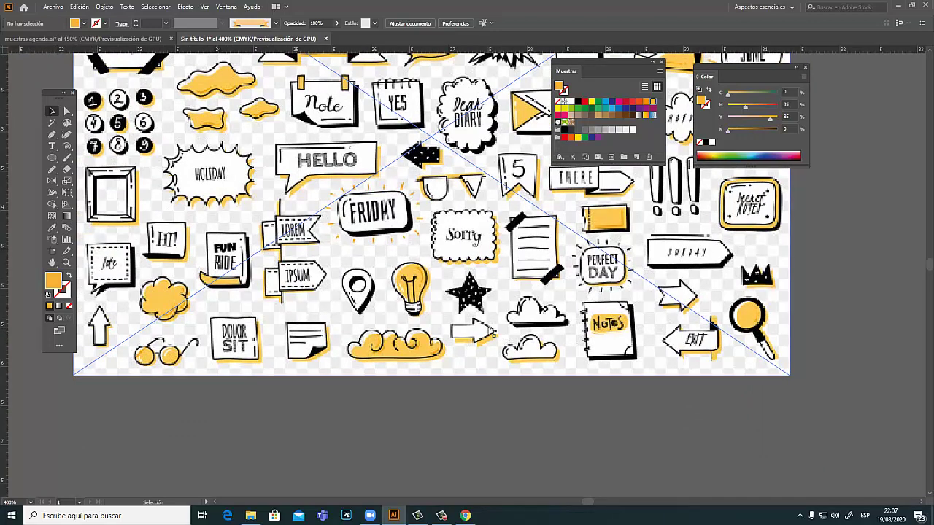
{"action": "left_click_drag", "start_coordinate": [387, 307], "coordinate": [430, 329]}
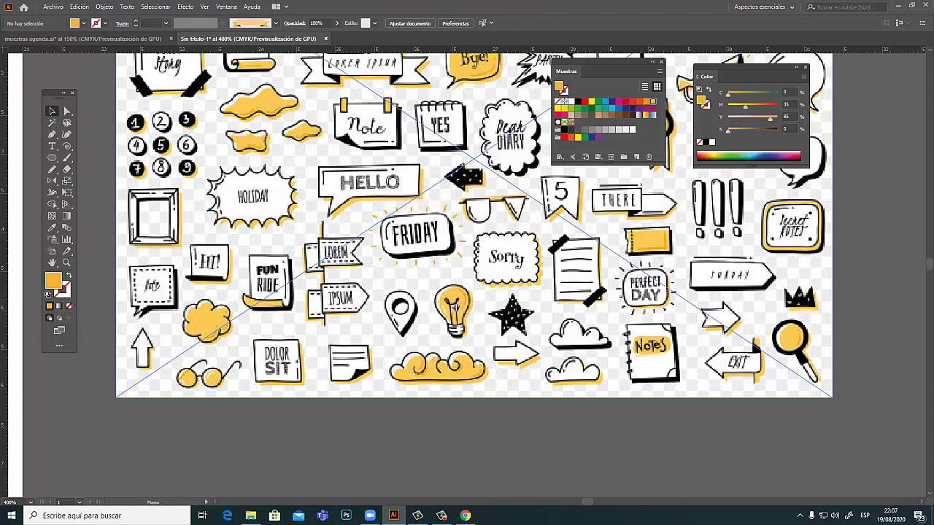
{"action": "left_click", "coordinate": [457, 307], "text": "alt"}
{"action": "left_click", "coordinate": [387, 298], "text": "alt"}
{"action": "left_click", "coordinate": [377, 308], "text": "alt"}
Draw a square in the free space beside the page and fill it light grey.
{"action": "left_click", "coordinate": [431, 335], "text": "alt"}
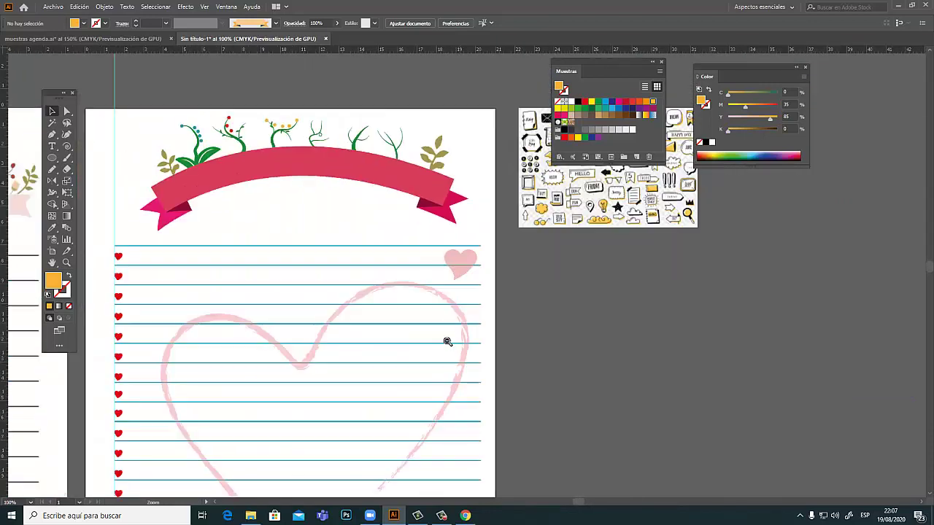
{"action": "mouse_move", "coordinate": [447, 341]}
{"action": "left_mouse_down"}
{"action": "mouse_move", "coordinate": [386, 294]}
{"action": "mouse_move", "coordinate": [357, 287]}
{"action": "left_mouse_up"}
{"action": "left_click_drag", "start_coordinate": [54, 159], "coordinate": [86, 159]}
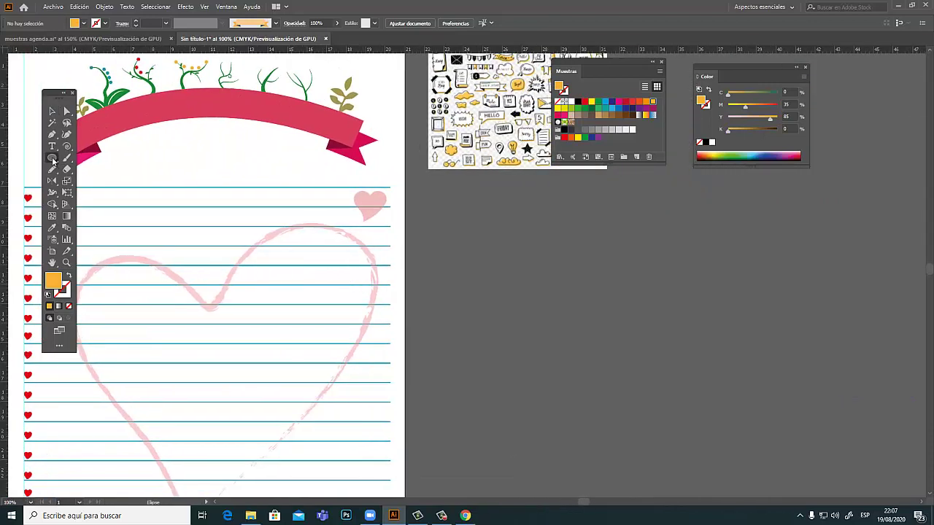
{"action": "left_click_drag", "start_coordinate": [497, 235], "coordinate": [587, 326]}
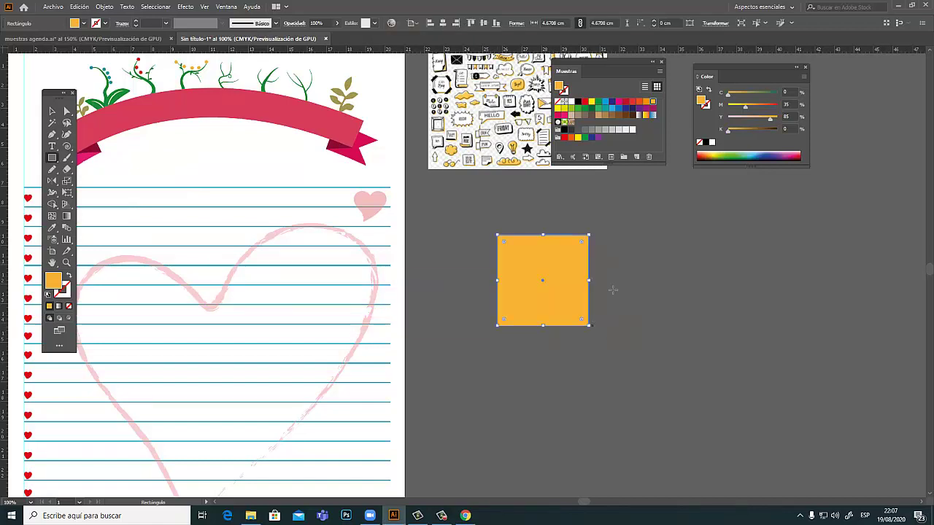
{"action": "left_click", "coordinate": [572, 102]}
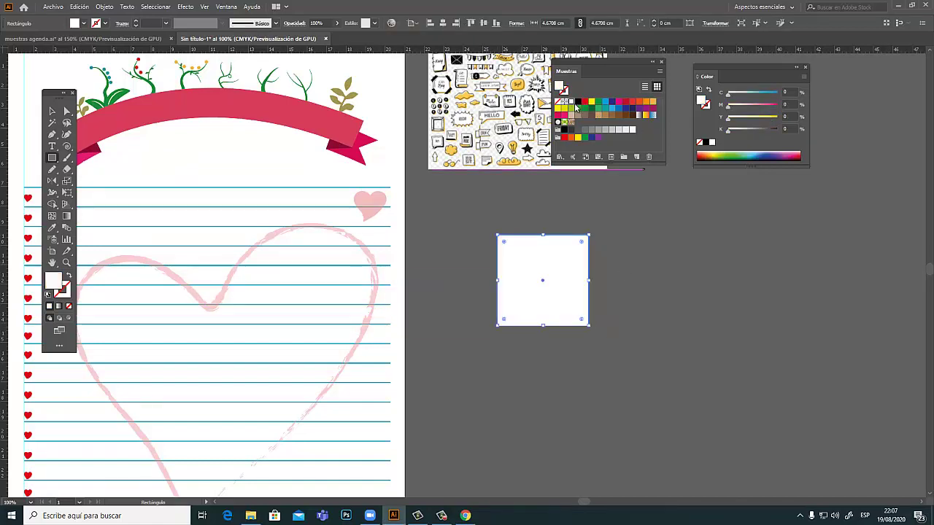
{"action": "left_click", "coordinate": [640, 275], "text": "ctrl"}
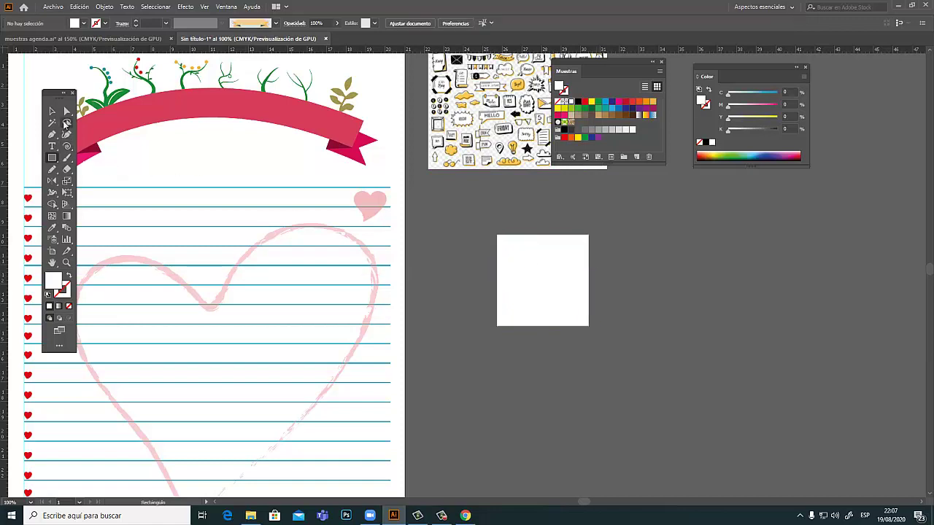
{"action": "left_click", "coordinate": [52, 111]}
{"action": "left_click", "coordinate": [581, 246]}
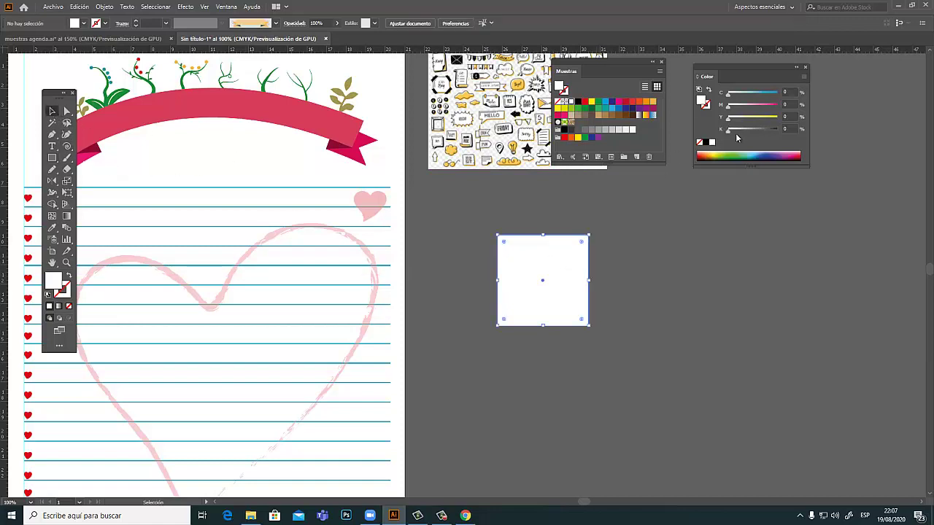
{"action": "left_click_drag", "start_coordinate": [731, 134], "coordinate": [742, 134]}
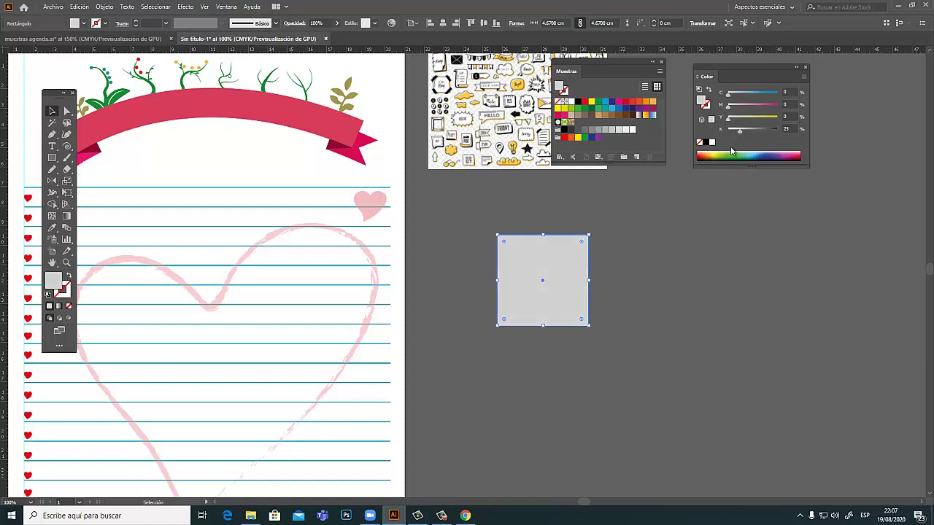
{"action": "left_click", "coordinate": [683, 274]}
Draw a smaller rectangle inside the grey square and fill it black.
{"action": "left_click", "coordinate": [52, 158]}
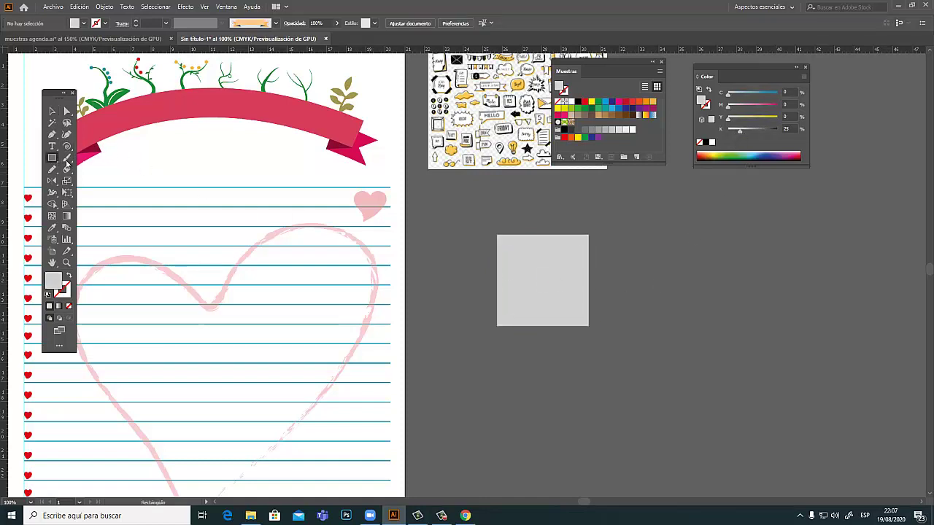
{"action": "left_click_drag", "start_coordinate": [510, 246], "coordinate": [579, 313]}
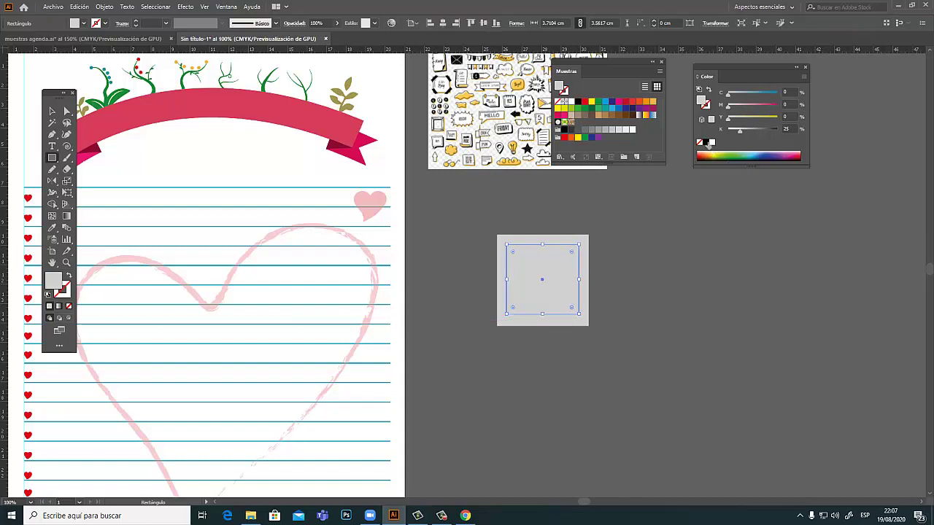
{"action": "left_click", "coordinate": [706, 142]}
{"action": "left_click", "coordinate": [52, 111]}
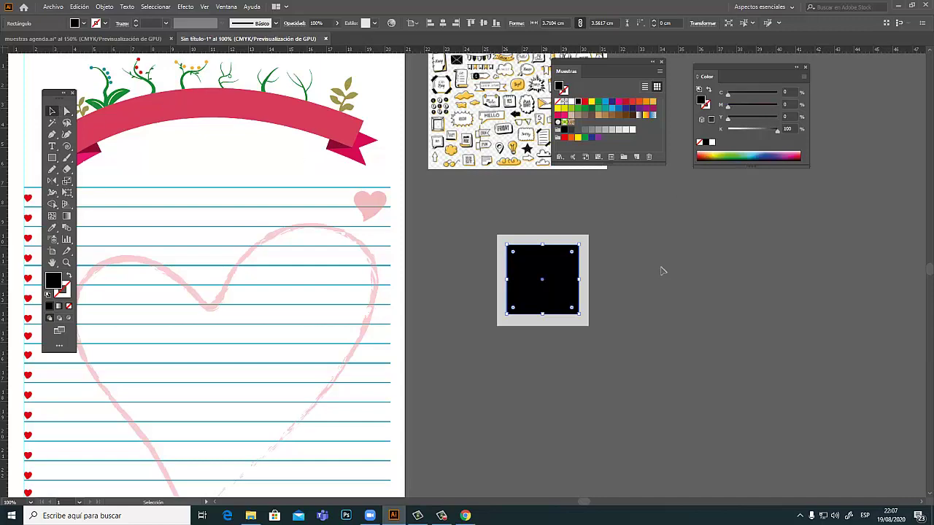
Give the inner square a gradient fill at a 45° angle, reversed.
{"action": "left_click", "coordinate": [226, 7]}
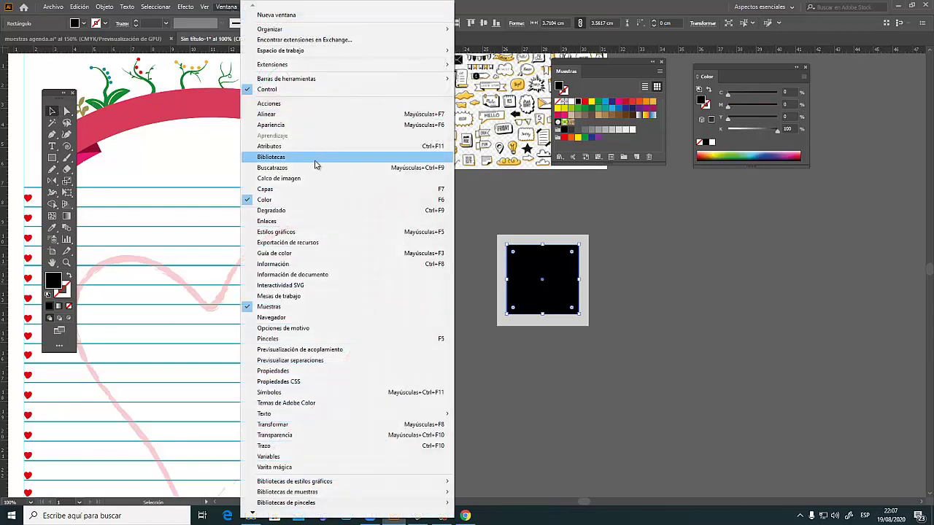
{"action": "left_click", "coordinate": [295, 211]}
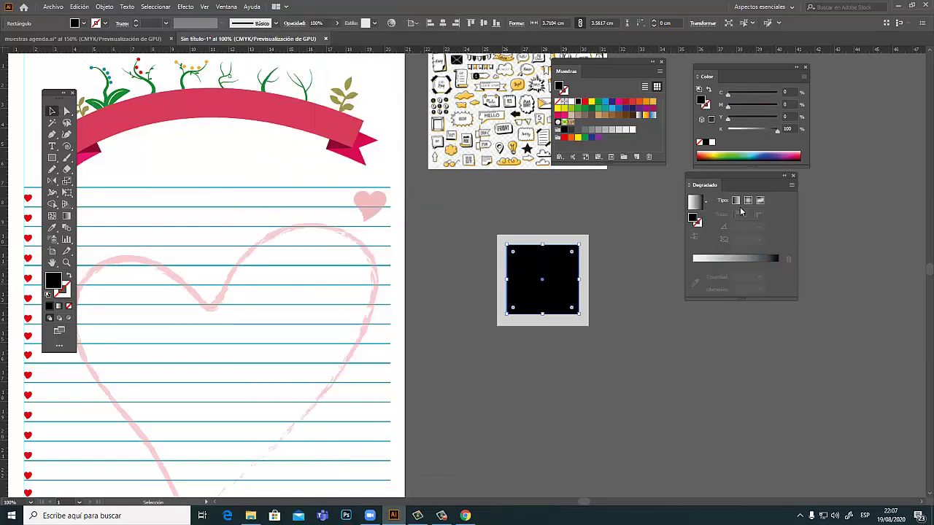
{"action": "left_click", "coordinate": [695, 207]}
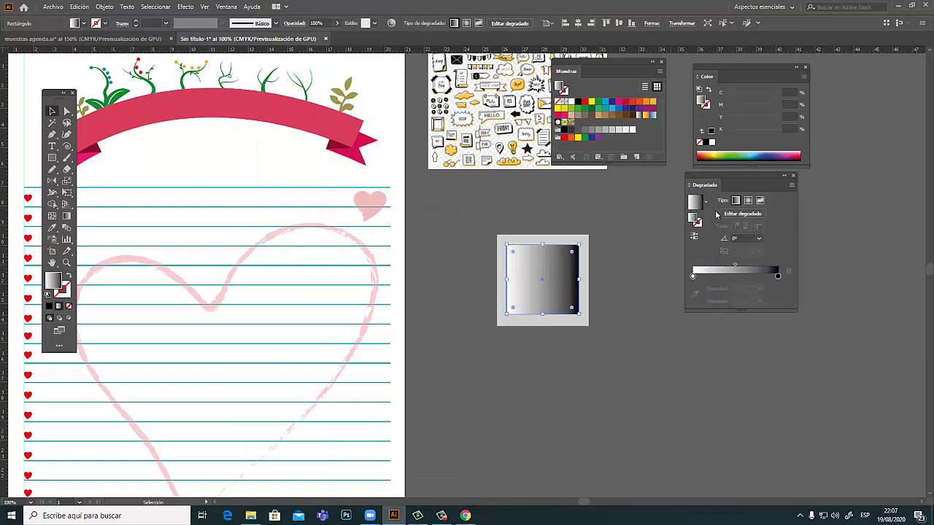
{"action": "left_click", "coordinate": [744, 238]}
{"action": "type", "text": "45"}
{"action": "key", "text": "Return"}
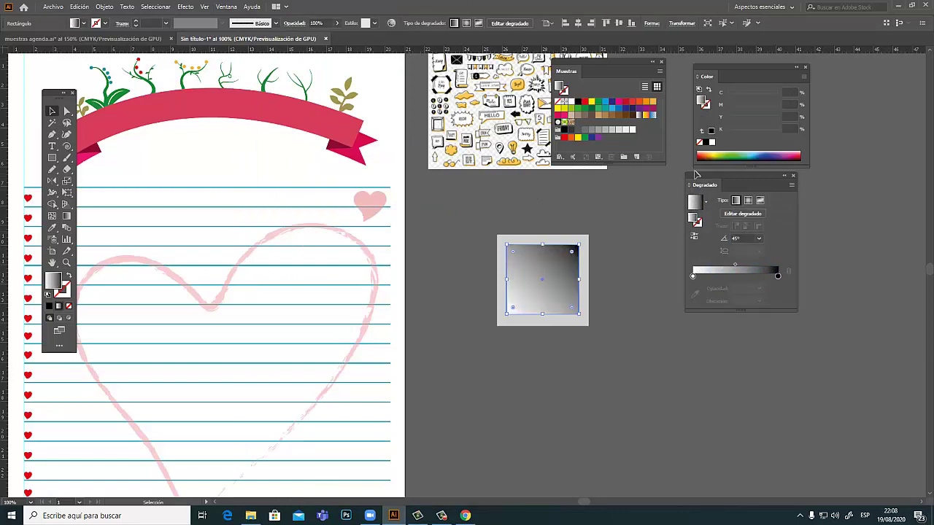
{"action": "left_click", "coordinate": [693, 237]}
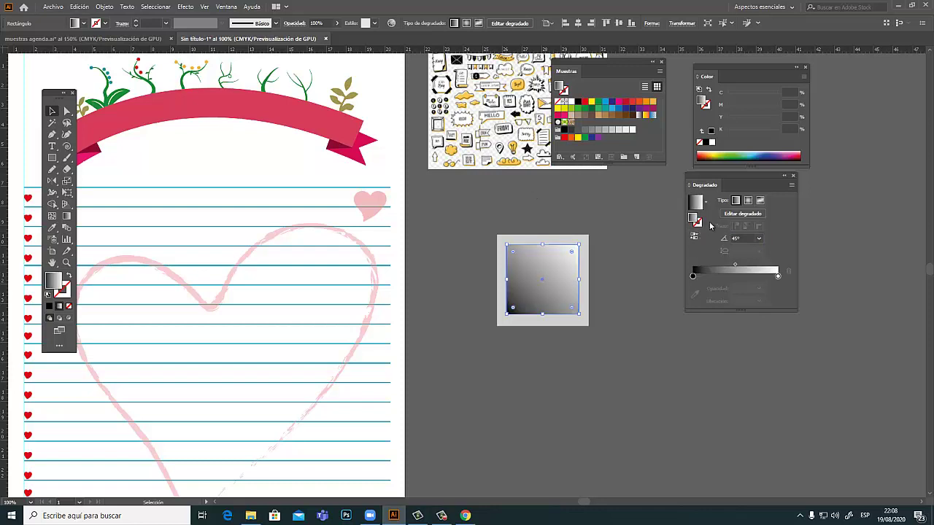
Set the gradient stops to 73% black and 23% black.
{"action": "double_click", "coordinate": [693, 278]}
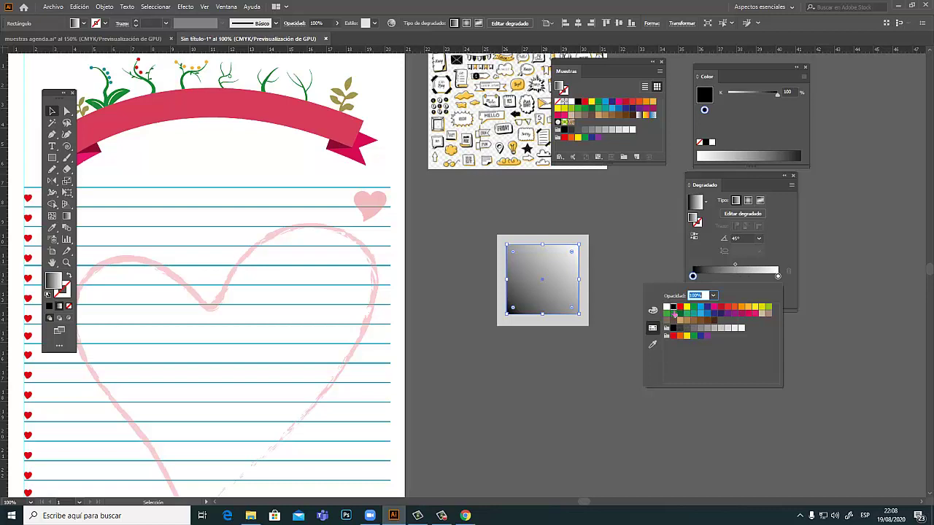
{"action": "mouse_move", "coordinate": [776, 94]}
{"action": "left_mouse_down"}
{"action": "mouse_move", "coordinate": [744, 98]}
{"action": "mouse_move", "coordinate": [755, 98]}
{"action": "left_mouse_up"}
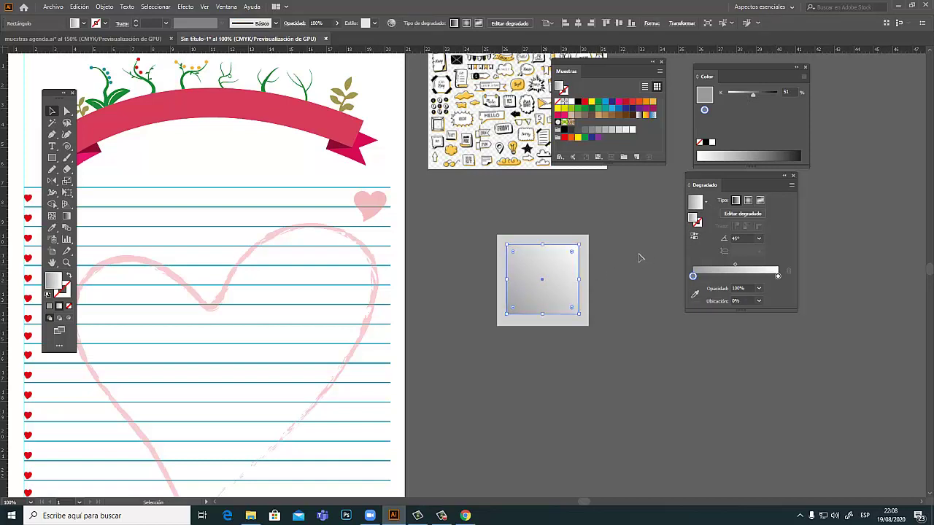
{"action": "left_click", "coordinate": [777, 275]}
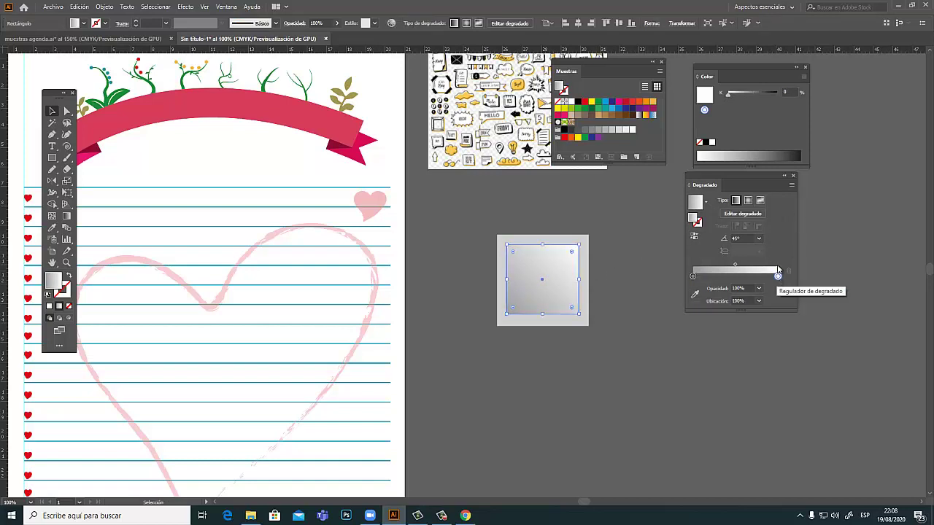
{"action": "left_click_drag", "start_coordinate": [738, 97], "coordinate": [739, 97]}
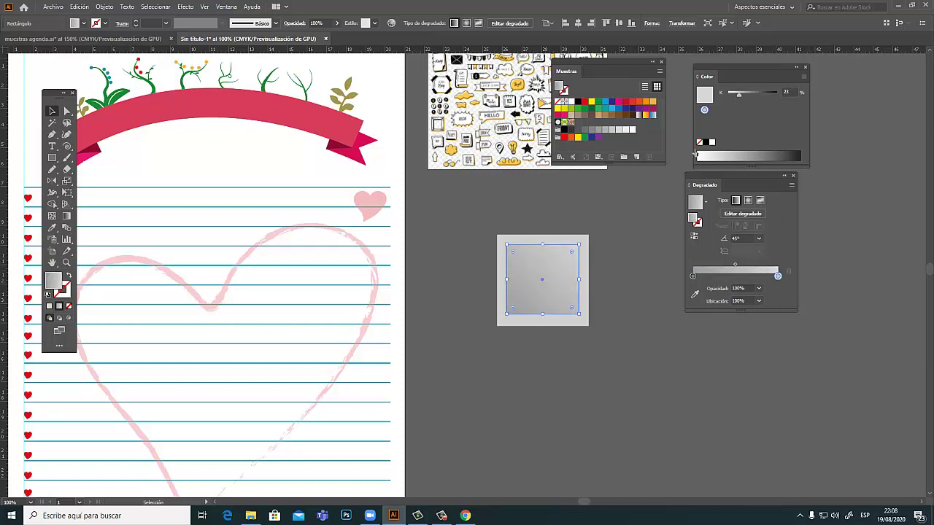
{"action": "double_click", "coordinate": [693, 277]}
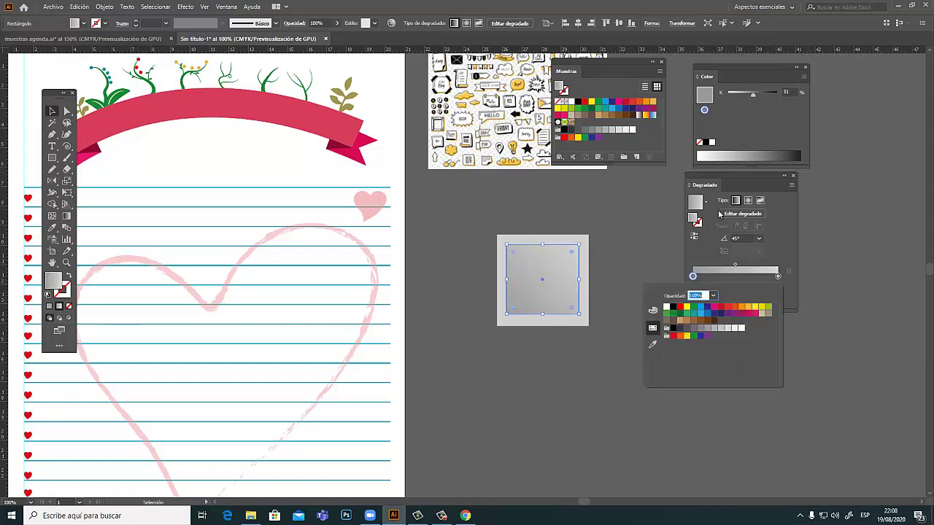
{"action": "left_click_drag", "start_coordinate": [762, 97], "coordinate": [764, 97]}
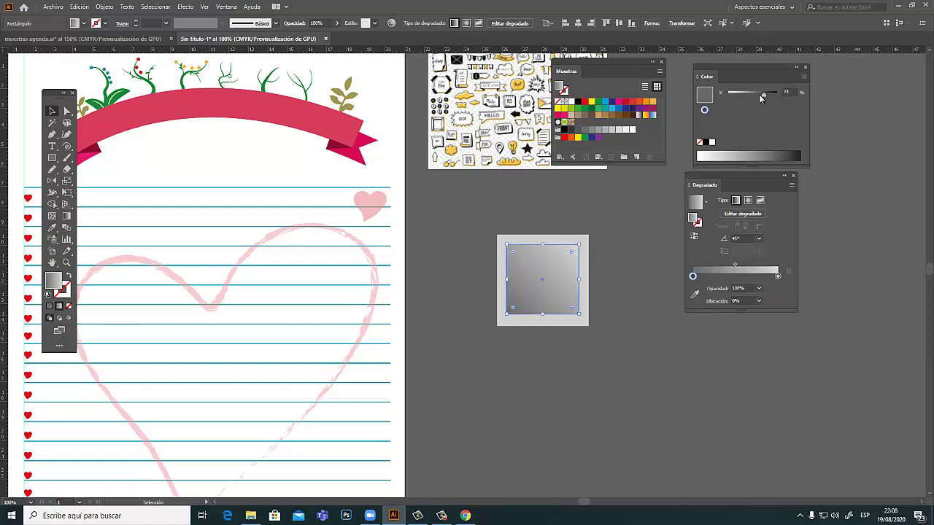
{"action": "left_click", "coordinate": [633, 254]}
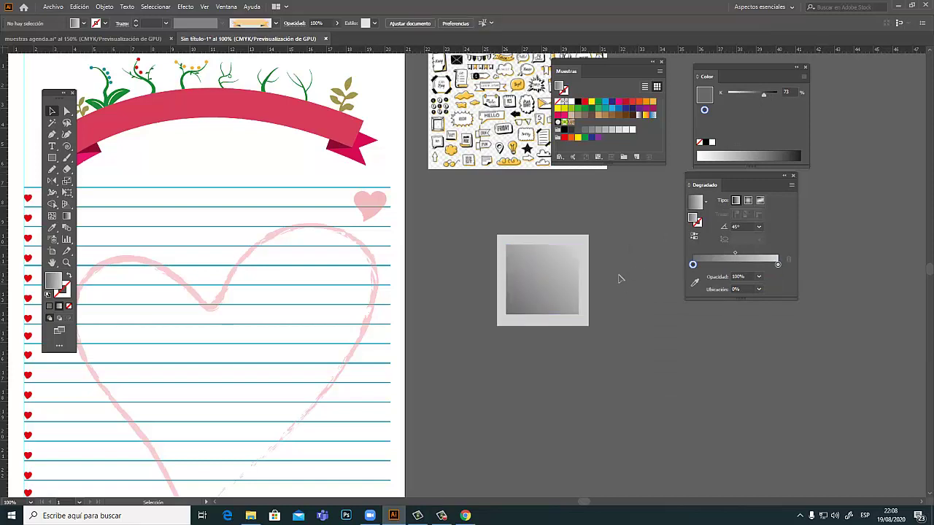
Move the gradient frame below the red banner and place an identical copy to its right.
{"action": "left_click_drag", "start_coordinate": [607, 245], "coordinate": [625, 271]}
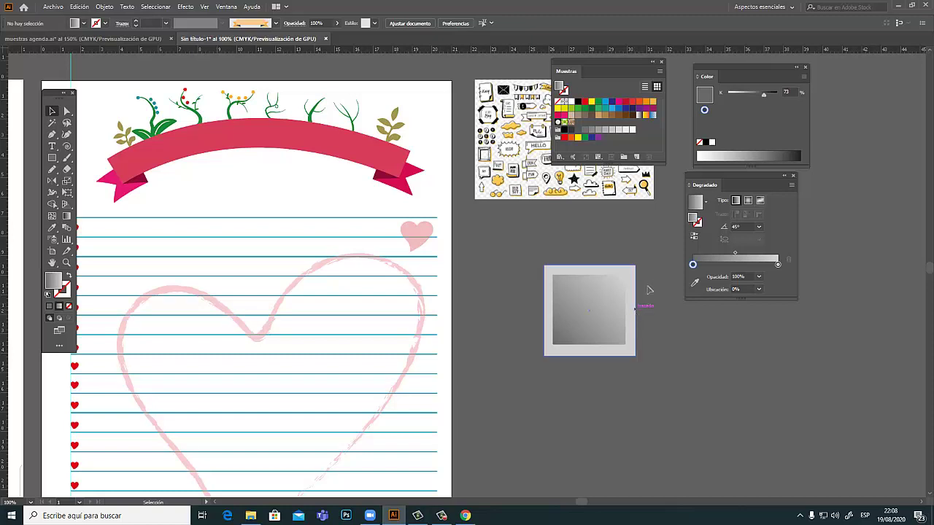
{"action": "left_click", "coordinate": [606, 353]}
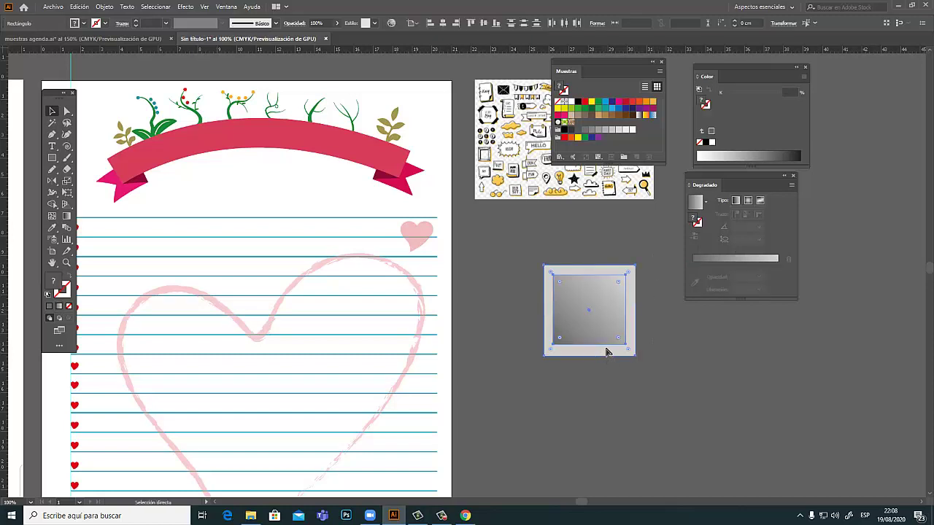
{"action": "mouse_move", "coordinate": [626, 329]}
{"action": "left_mouse_down"}
{"action": "mouse_move", "coordinate": [239, 235]}
{"action": "mouse_move", "coordinate": [256, 249]}
{"action": "left_mouse_up"}
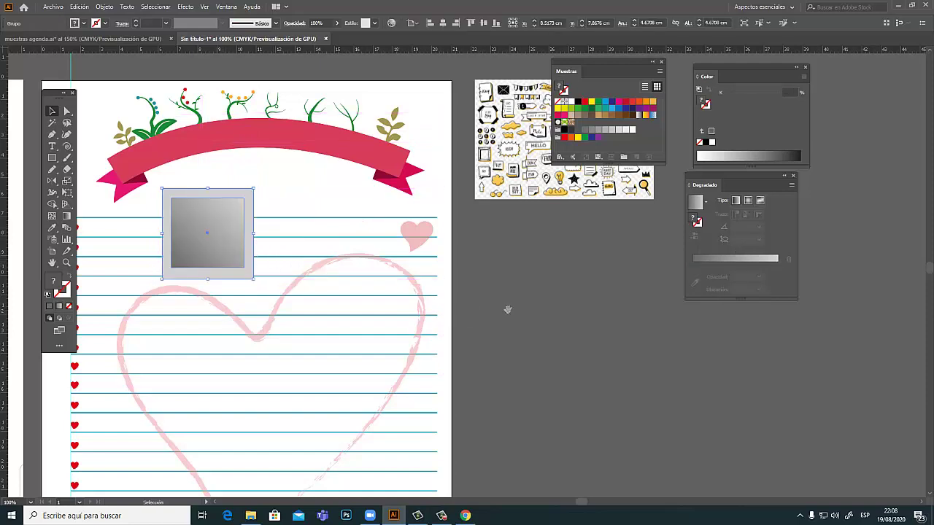
{"action": "left_click_drag", "start_coordinate": [506, 311], "coordinate": [577, 316]}
{"action": "left_click_drag", "start_coordinate": [303, 241], "coordinate": [414, 243]}
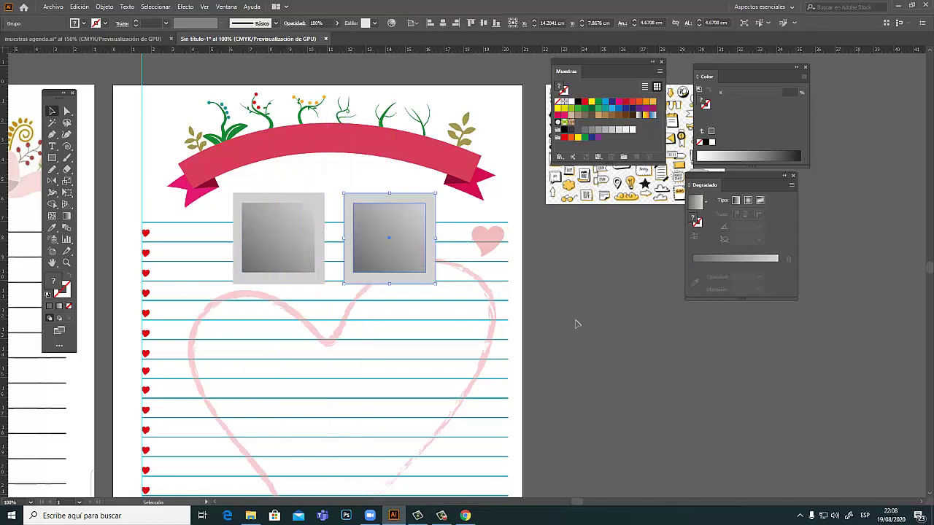
{"action": "left_click", "coordinate": [616, 338]}
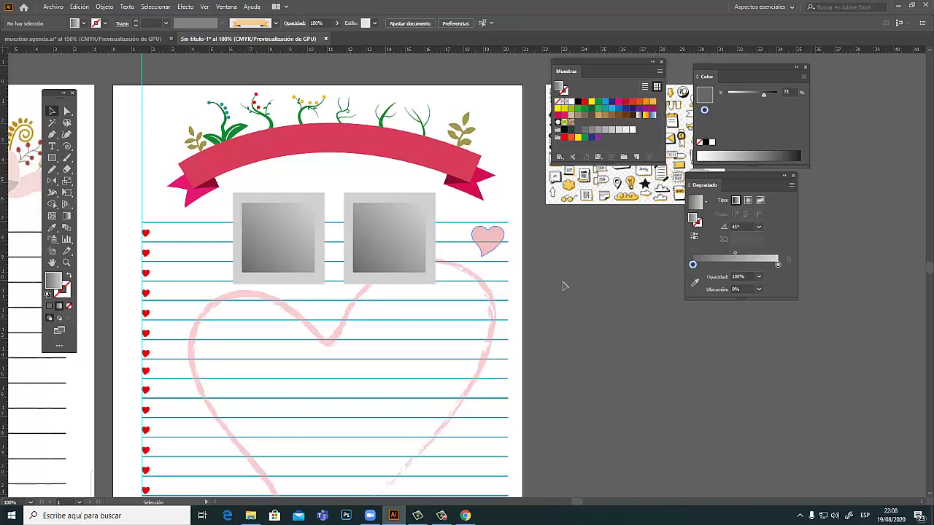
Move the small pink heart lower and delete the four ruled lines around the frames.
{"action": "left_click_drag", "start_coordinate": [491, 236], "coordinate": [495, 303]}
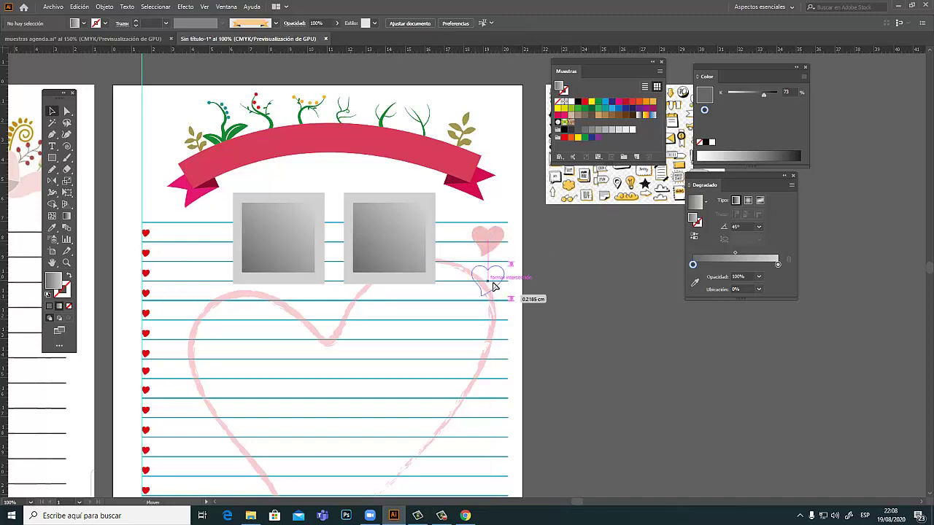
{"action": "left_click", "coordinate": [526, 264]}
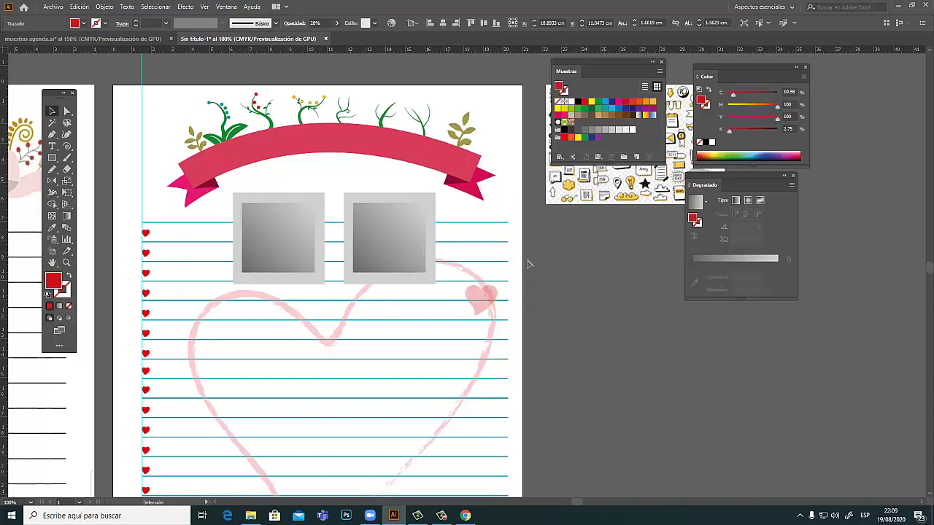
{"action": "left_click_drag", "start_coordinate": [518, 218], "coordinate": [502, 265]}
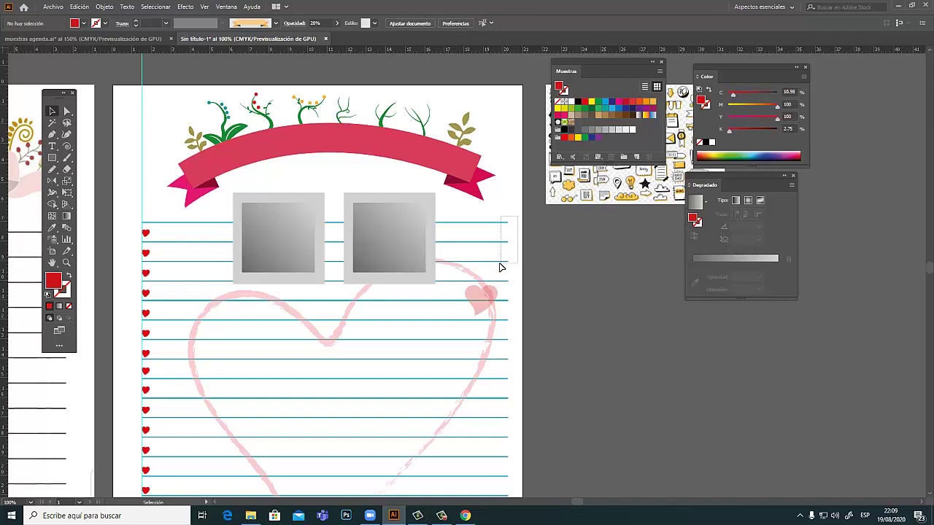
{"action": "key", "text": "Delete"}
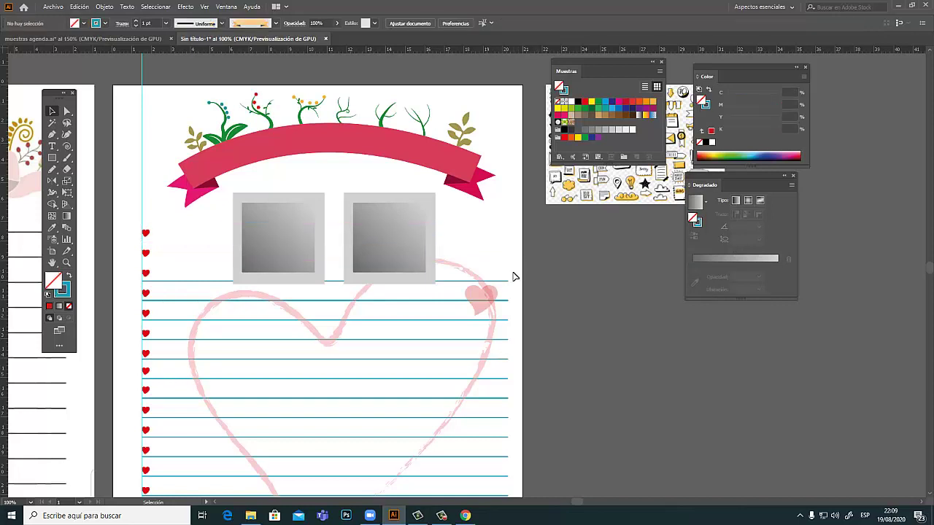
{"action": "left_click", "coordinate": [512, 282]}
{"action": "key", "text": "Delete"}
Delete the three top margin hearts and move the large pink heart outline lower.
{"action": "left_click_drag", "start_coordinate": [172, 231], "coordinate": [142, 284]}
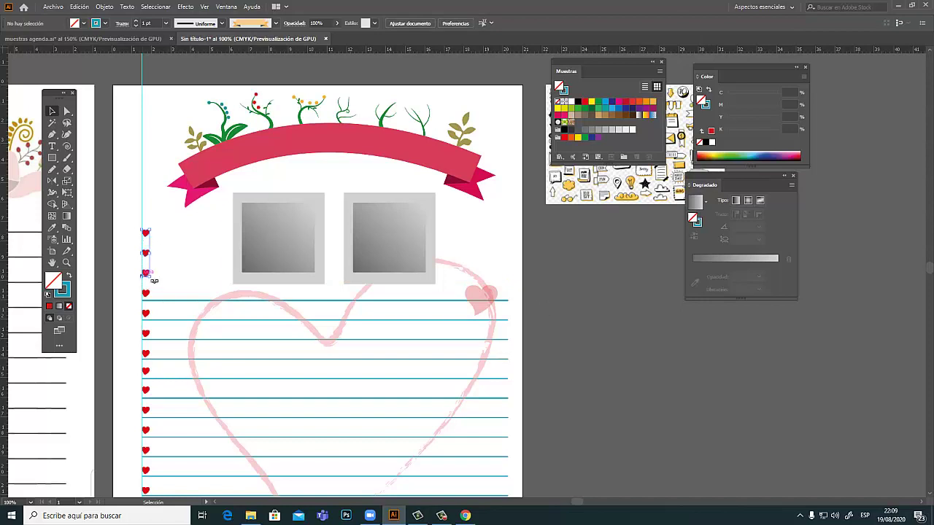
{"action": "key", "text": "Delete"}
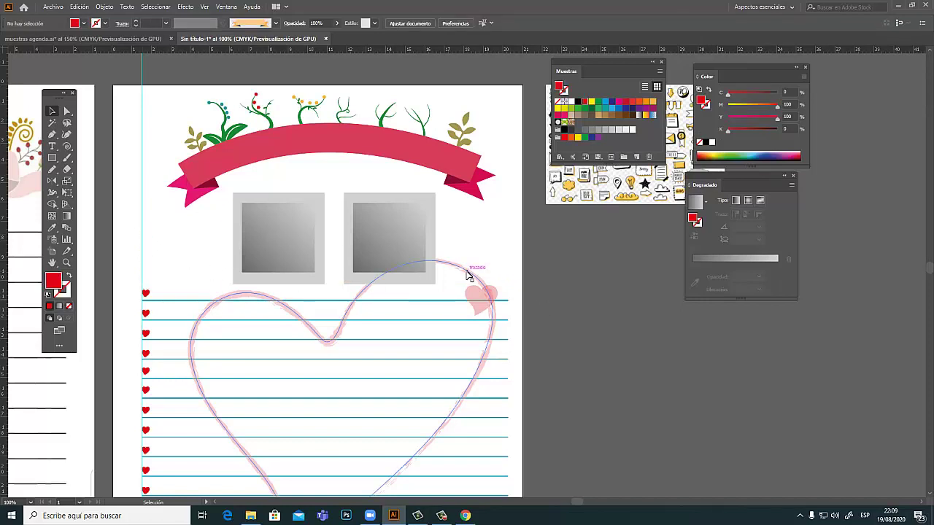
{"action": "mouse_move", "coordinate": [467, 273]}
{"action": "left_mouse_down"}
{"action": "mouse_move", "coordinate": [443, 317]}
{"action": "mouse_move", "coordinate": [488, 308]}
{"action": "left_mouse_up"}
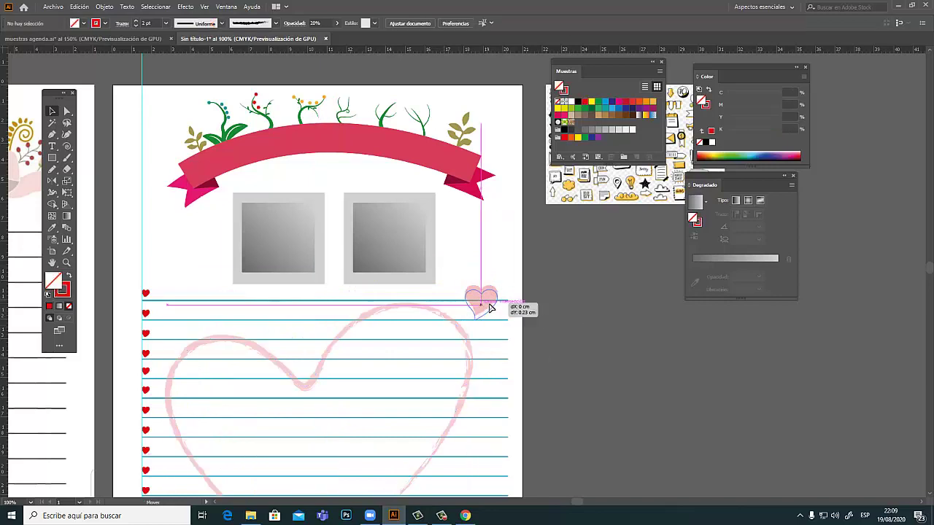
{"action": "key", "text": "z"}
{"action": "left_click", "coordinate": [325, 240]}
{"action": "left_click", "coordinate": [447, 269]}
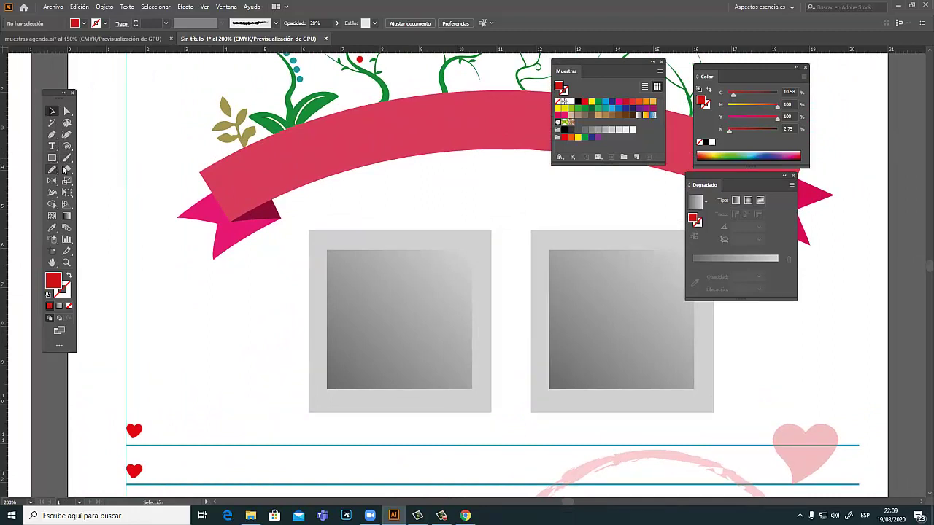
Draw a vertical black 3 pt line from the banner down to the left frame.
{"action": "left_click", "coordinate": [68, 160]}
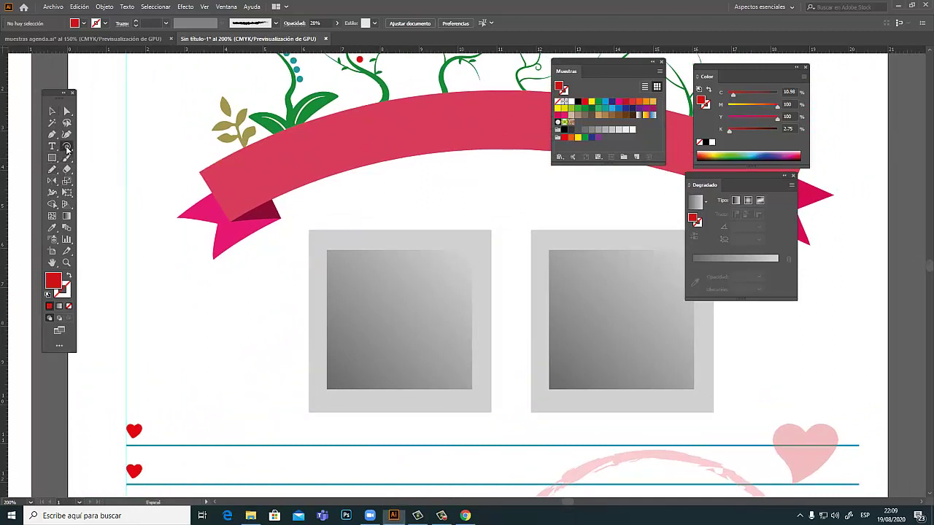
{"action": "left_click_drag", "start_coordinate": [66, 146], "coordinate": [117, 146]}
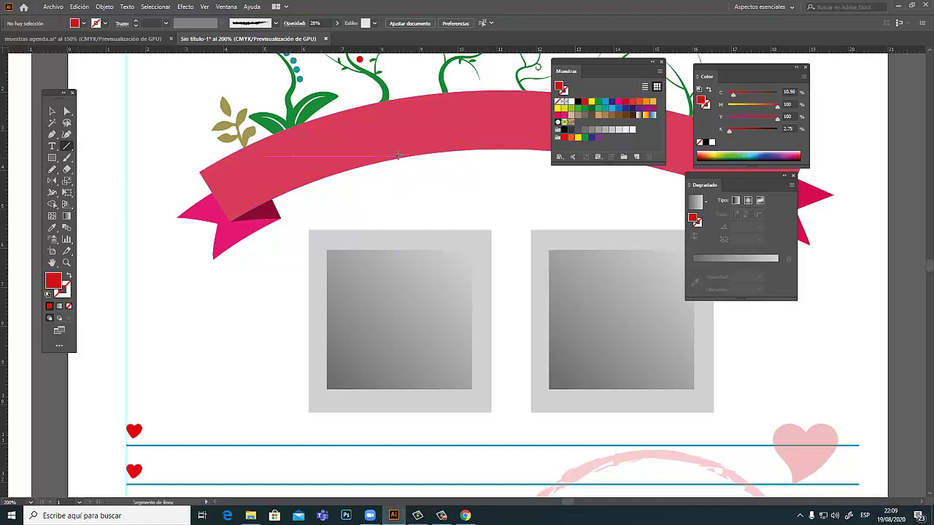
{"action": "left_click_drag", "start_coordinate": [398, 151], "coordinate": [399, 229]}
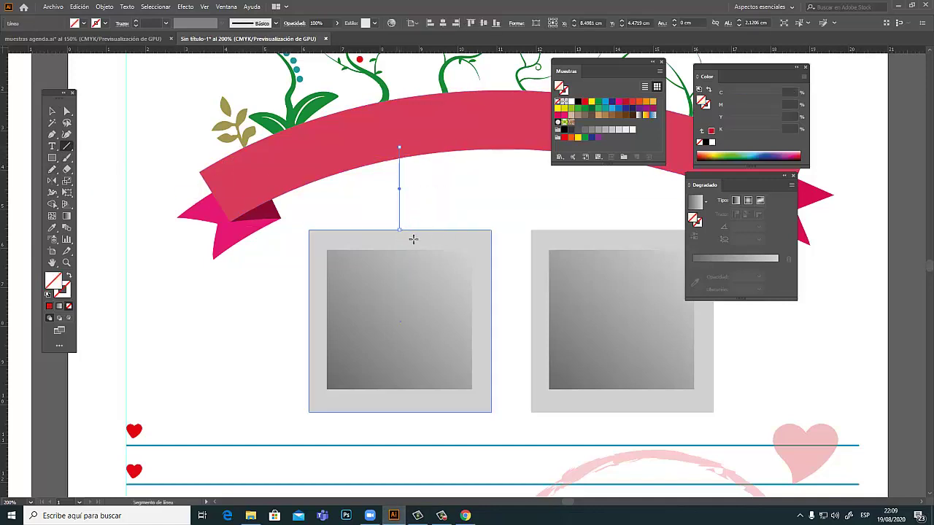
{"action": "left_click", "coordinate": [705, 143]}
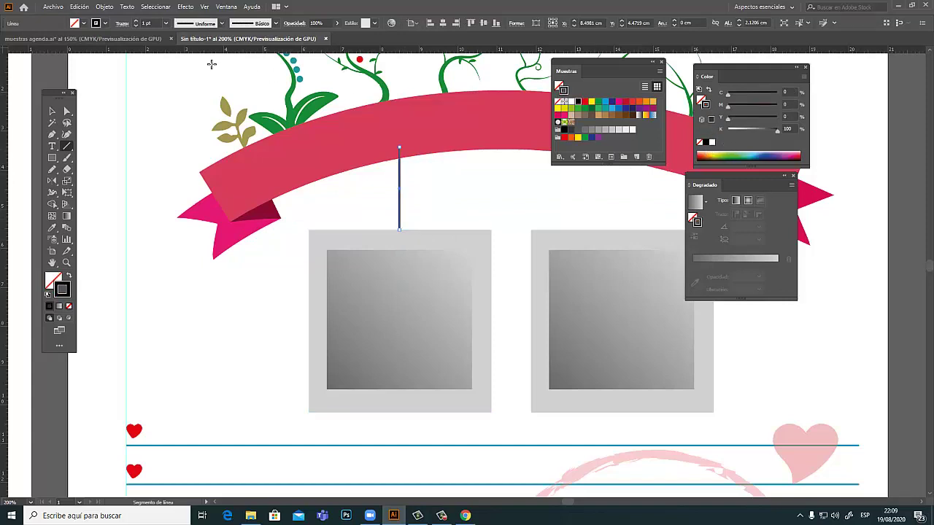
{"action": "left_click", "coordinate": [53, 112]}
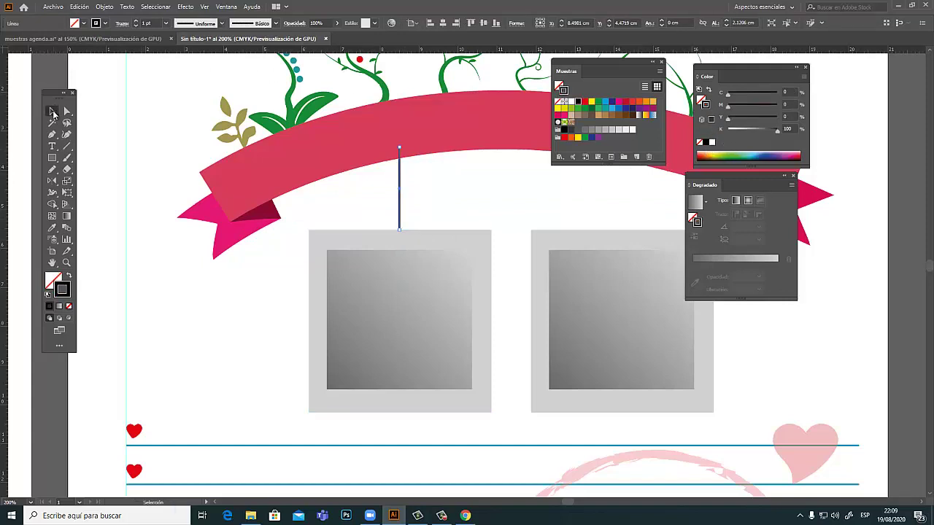
{"action": "left_click", "coordinate": [135, 22]}
{"action": "left_click", "coordinate": [136, 21]}
{"action": "left_click", "coordinate": [136, 21]}
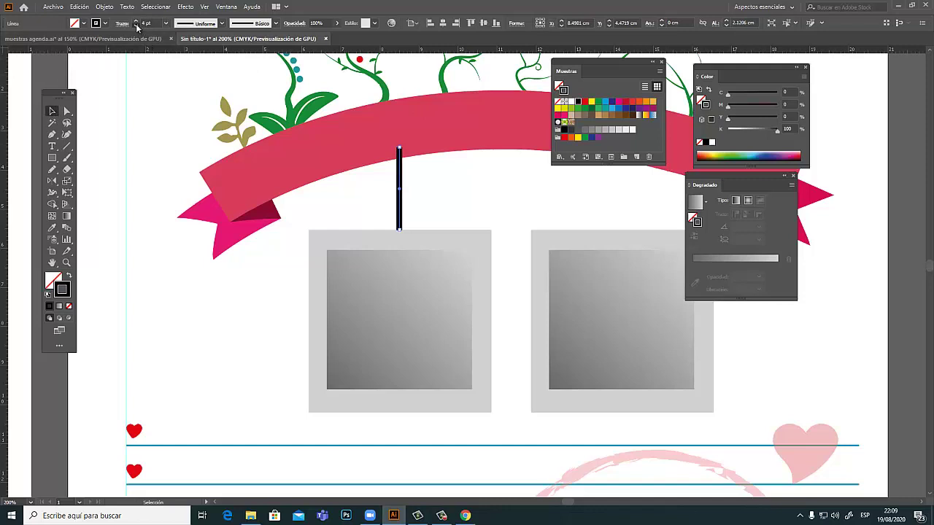
{"action": "left_click", "coordinate": [136, 26]}
Copy the hanging line over the right frame and bring the red banner to the front.
{"action": "left_click", "coordinate": [419, 202]}
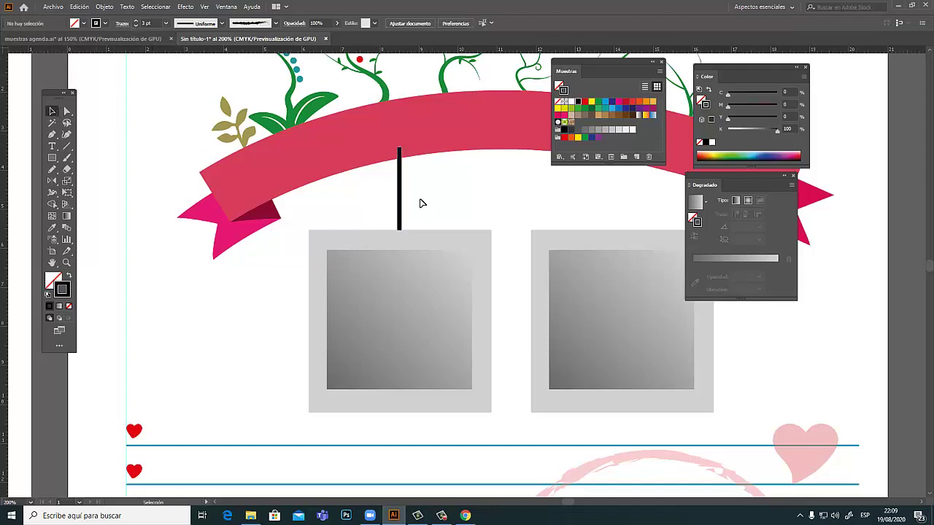
{"action": "left_click_drag", "start_coordinate": [400, 198], "coordinate": [618, 237]}
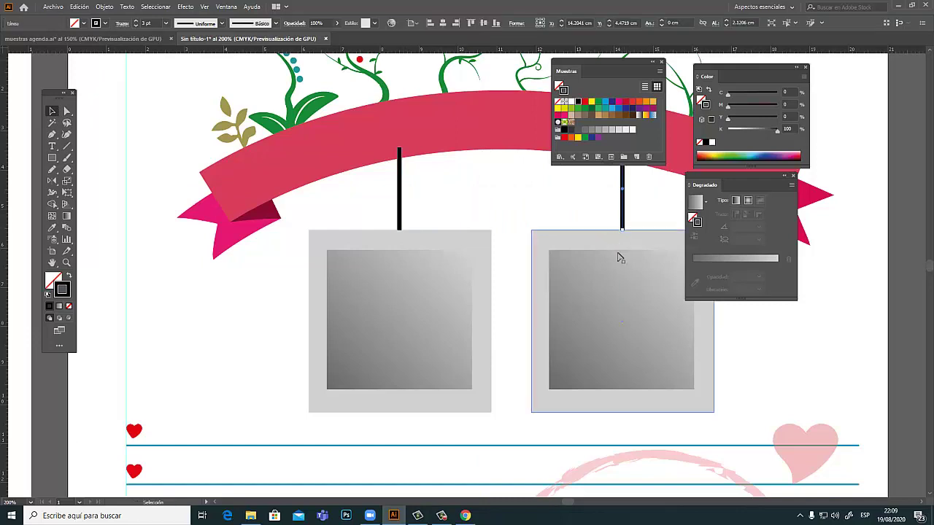
{"action": "left_click", "coordinate": [786, 324]}
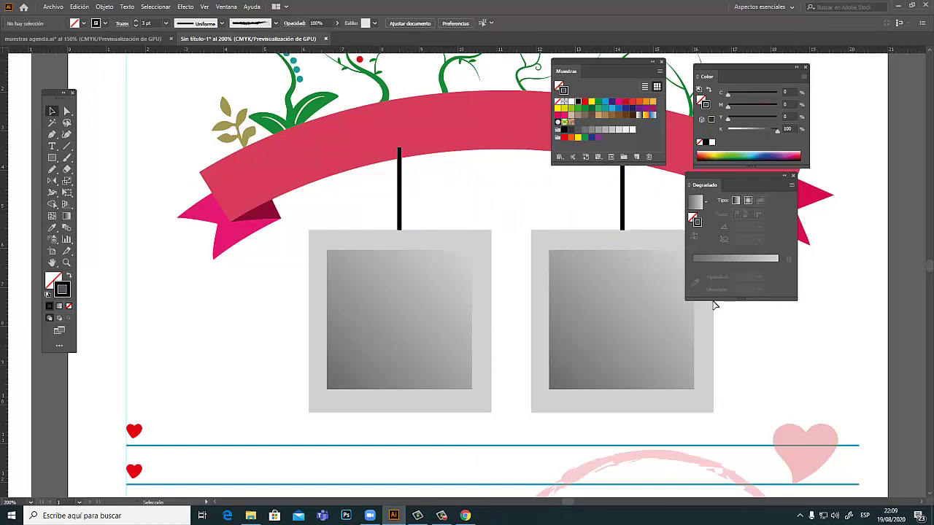
{"action": "left_click", "coordinate": [442, 137]}
{"action": "right_click", "coordinate": [453, 133]}
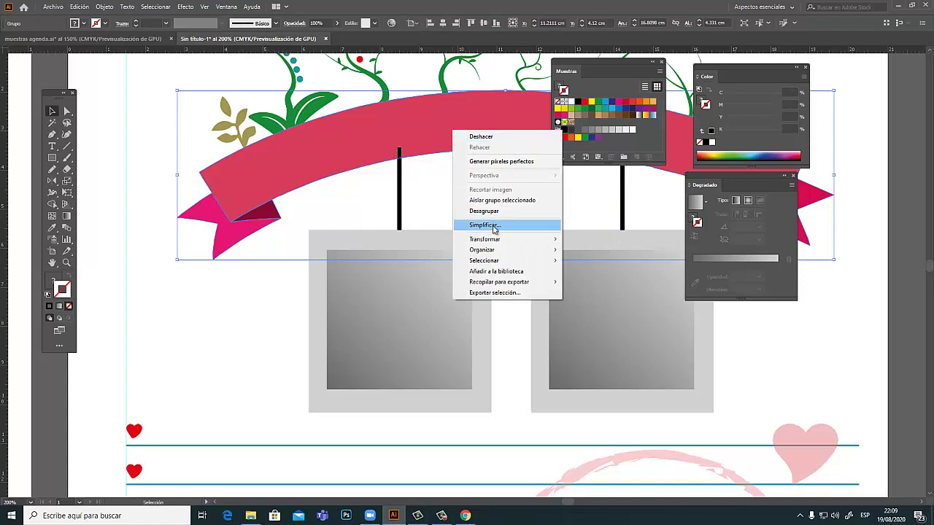
{"action": "mouse_move", "coordinate": [481, 250]}
{"action": "left_click", "coordinate": [608, 252]}
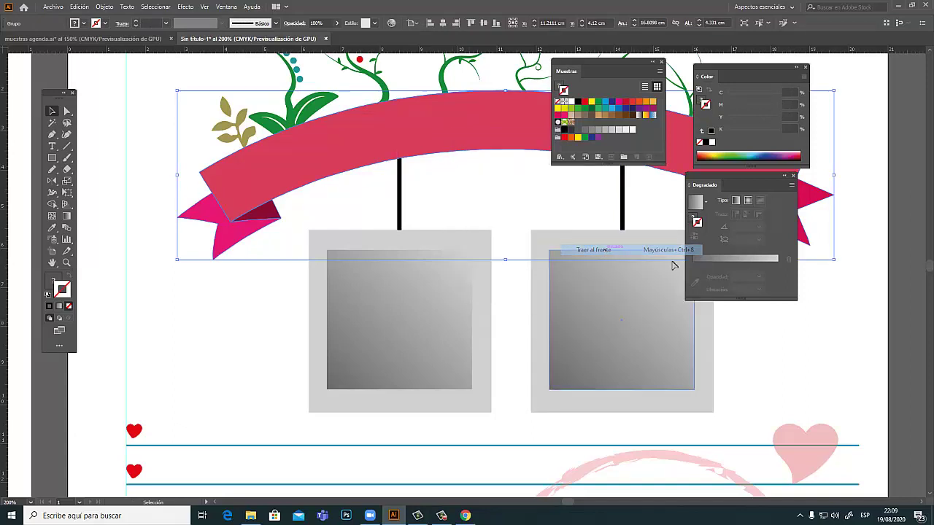
{"action": "left_click", "coordinate": [775, 351]}
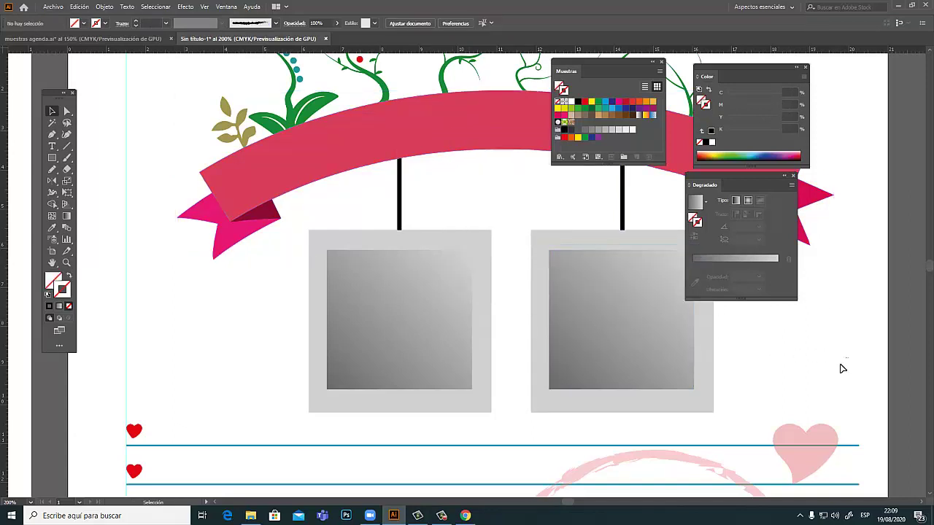
Make the left frame's outer rectangle white with a thin black outline.
{"action": "scroll", "coordinate": [542, 299], "scroll_direction": "down", "scroll_amount": 2}
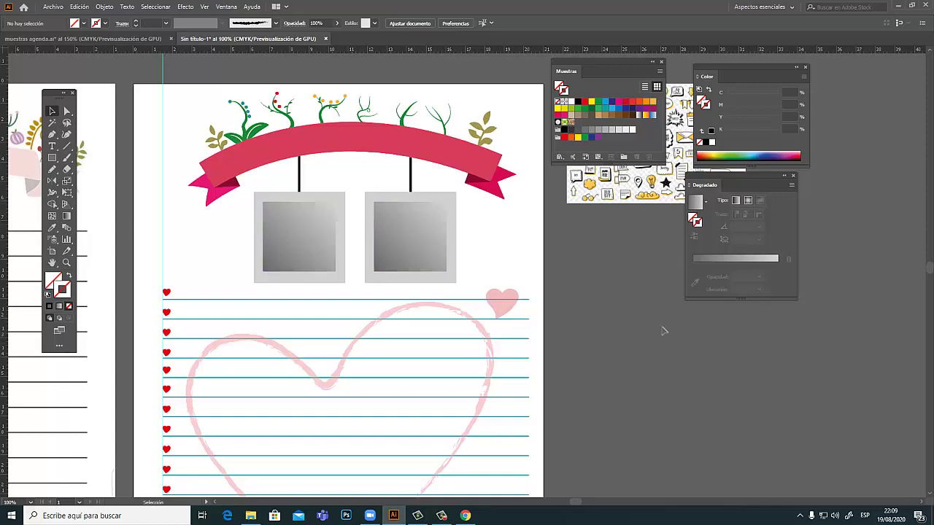
{"action": "left_click", "coordinate": [344, 202]}
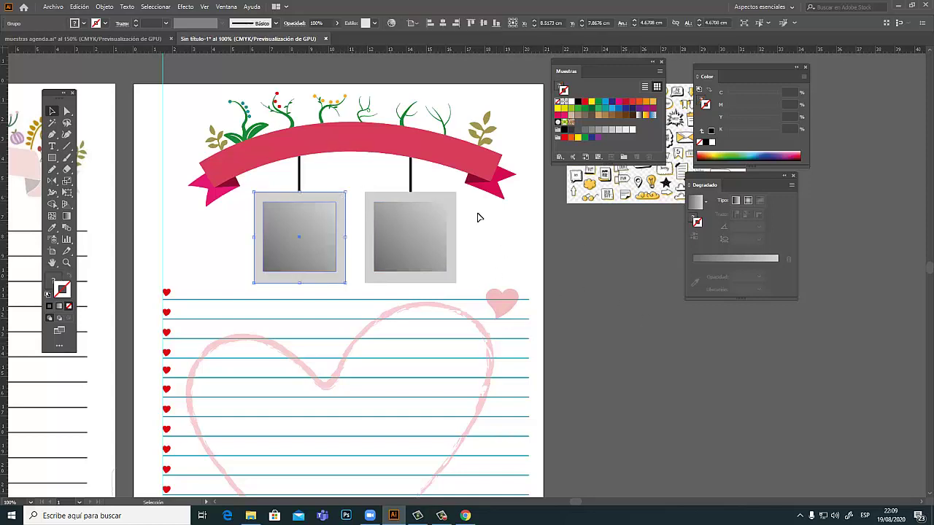
{"action": "left_click", "coordinate": [455, 203], "text": "shift"}
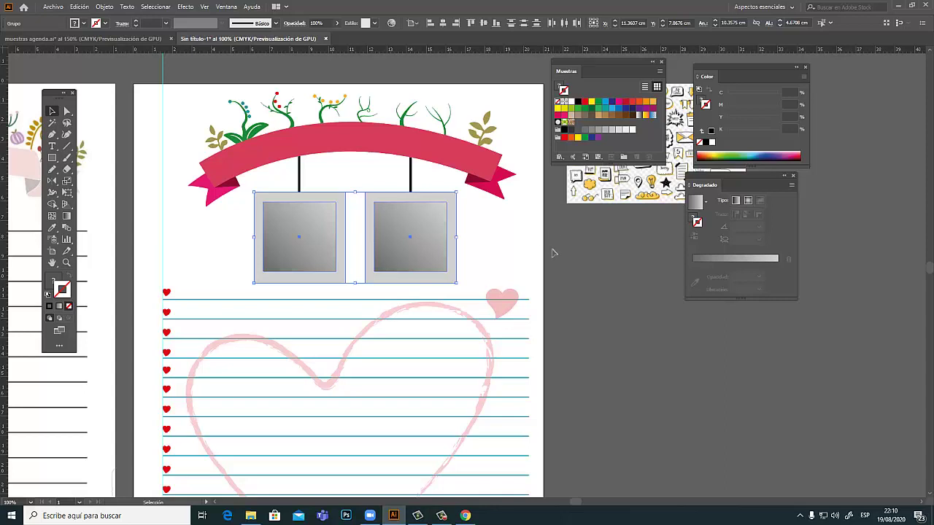
{"action": "left_click", "coordinate": [552, 253]}
{"action": "left_click", "coordinate": [67, 112]}
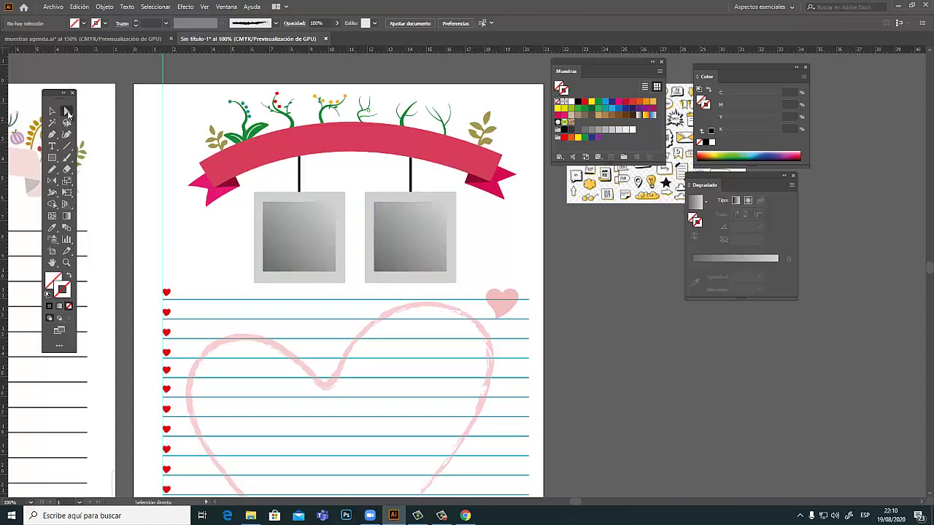
{"action": "left_click", "coordinate": [259, 232]}
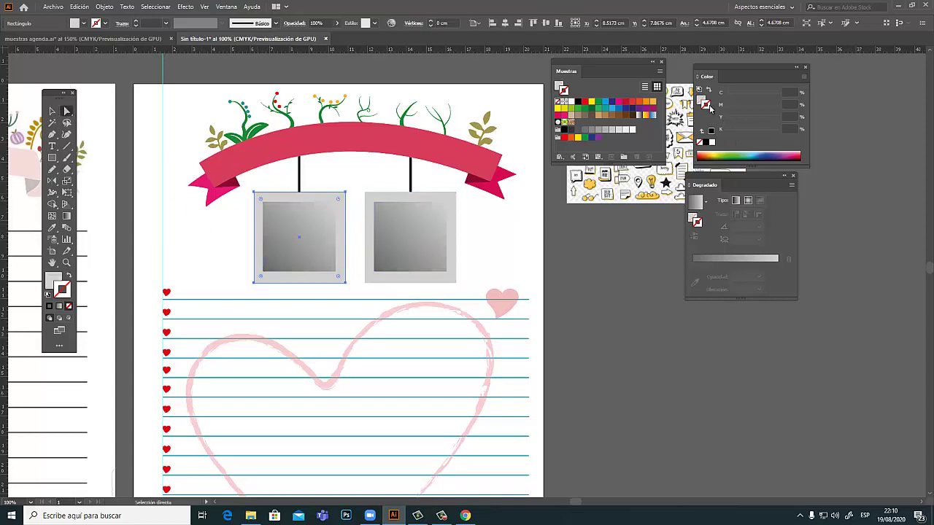
{"action": "left_click", "coordinate": [711, 133]}
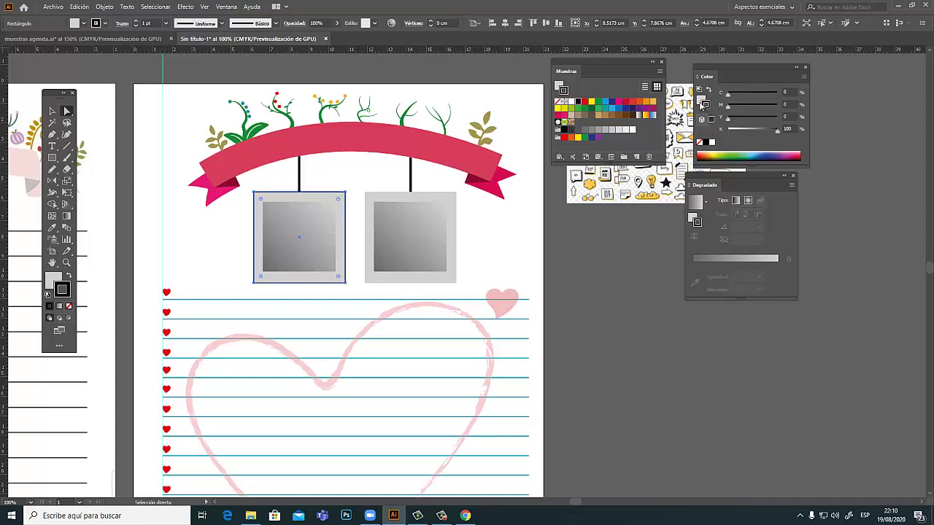
{"action": "left_click", "coordinate": [636, 312]}
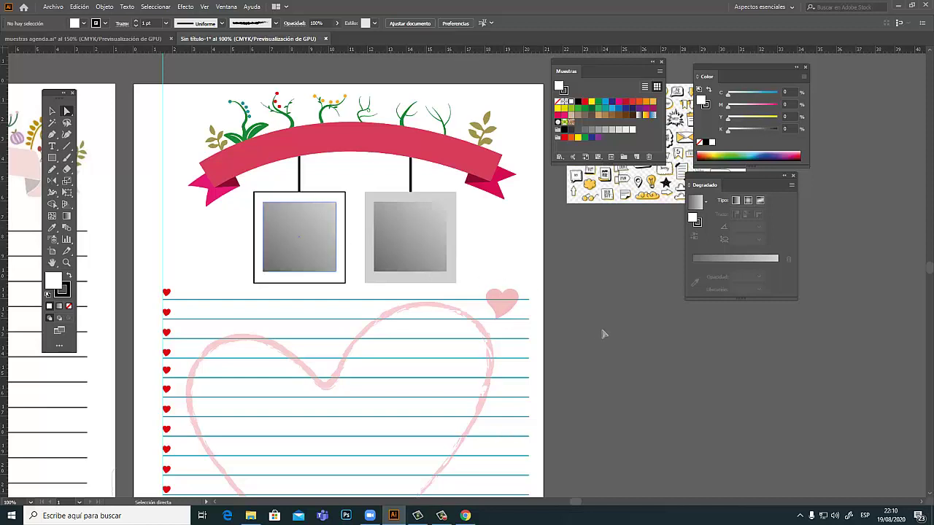
{"action": "scroll", "coordinate": [394, 243], "scroll_direction": "up", "scroll_amount": 1}
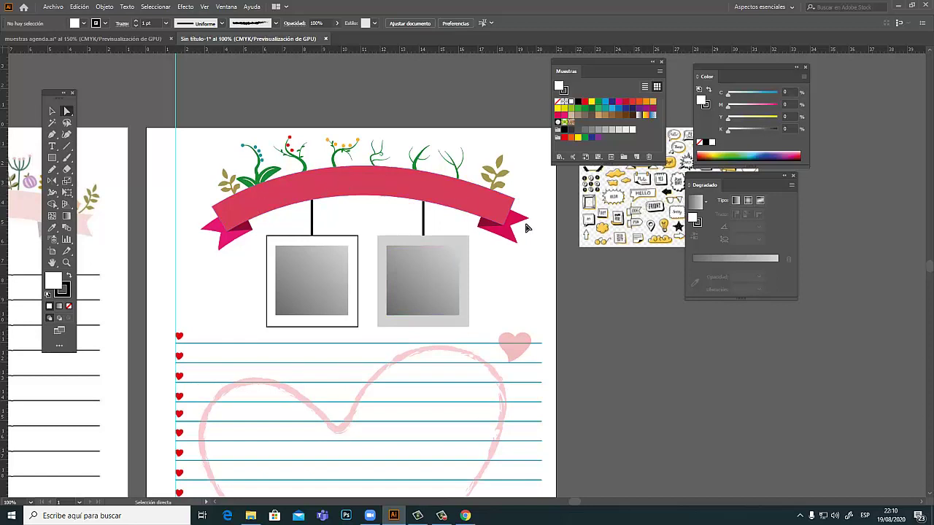
Draw an unfilled curved Pen path following the arc along the red banner's middle.
{"action": "left_click", "coordinate": [52, 135]}
{"action": "left_click", "coordinate": [236, 217]}
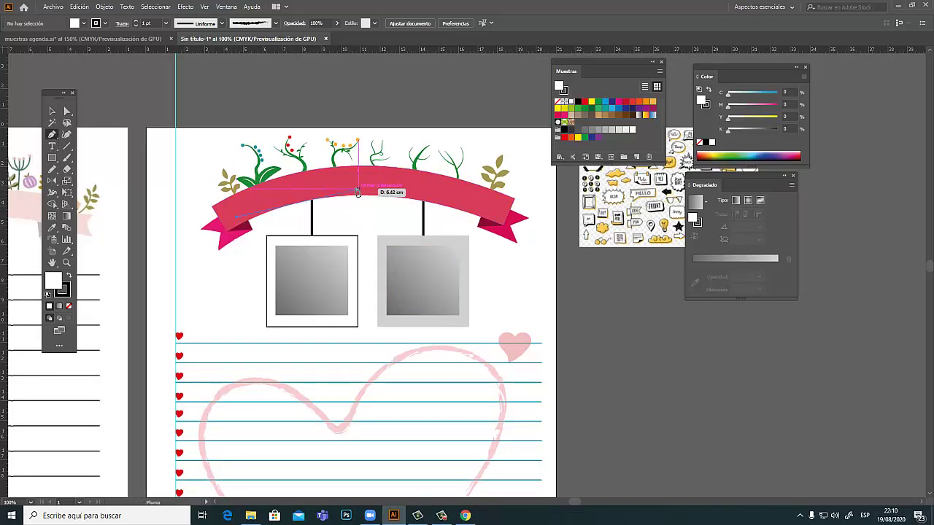
{"action": "left_click_drag", "start_coordinate": [353, 189], "coordinate": [366, 193]}
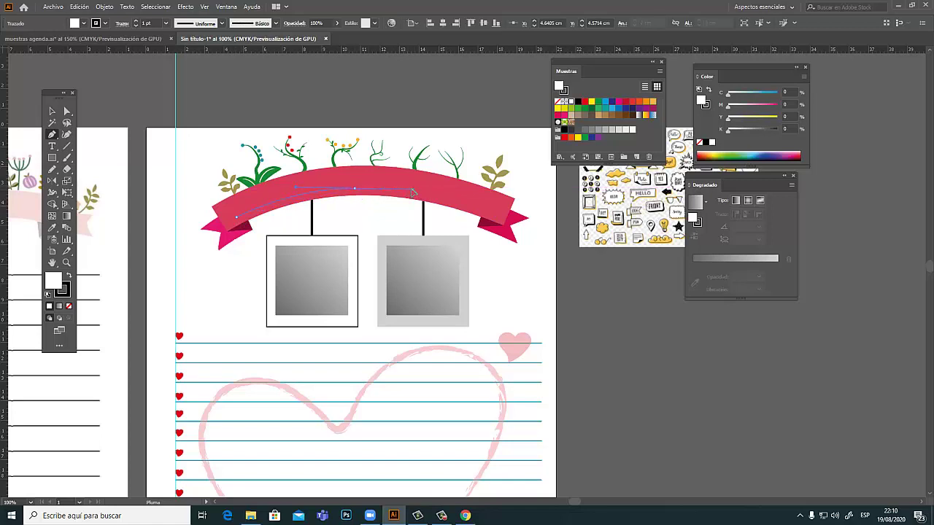
{"action": "left_click", "coordinate": [510, 212]}
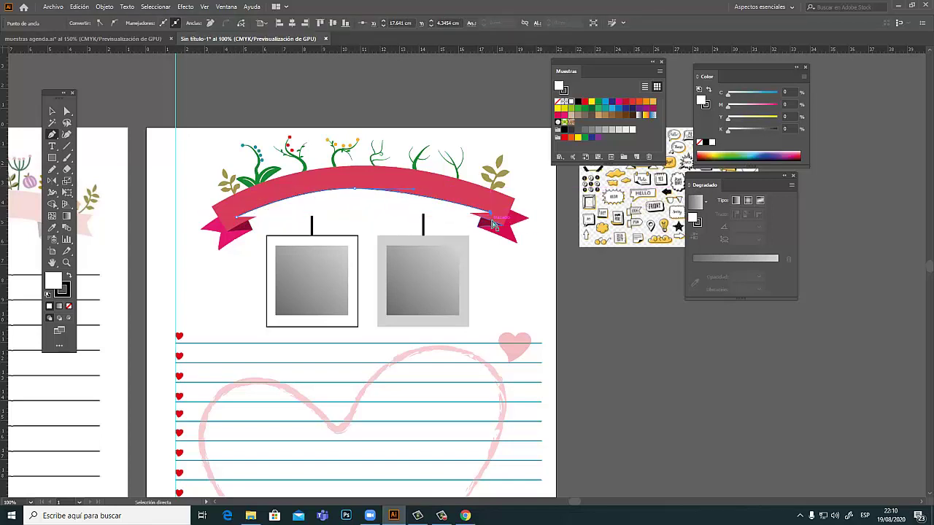
{"action": "left_click_drag", "start_coordinate": [493, 225], "coordinate": [486, 212]}
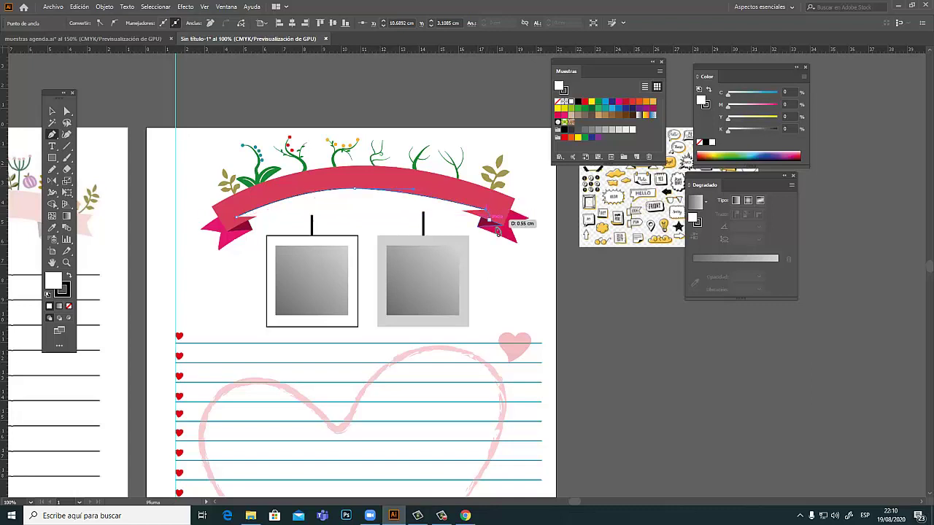
{"action": "left_click", "coordinate": [700, 142]}
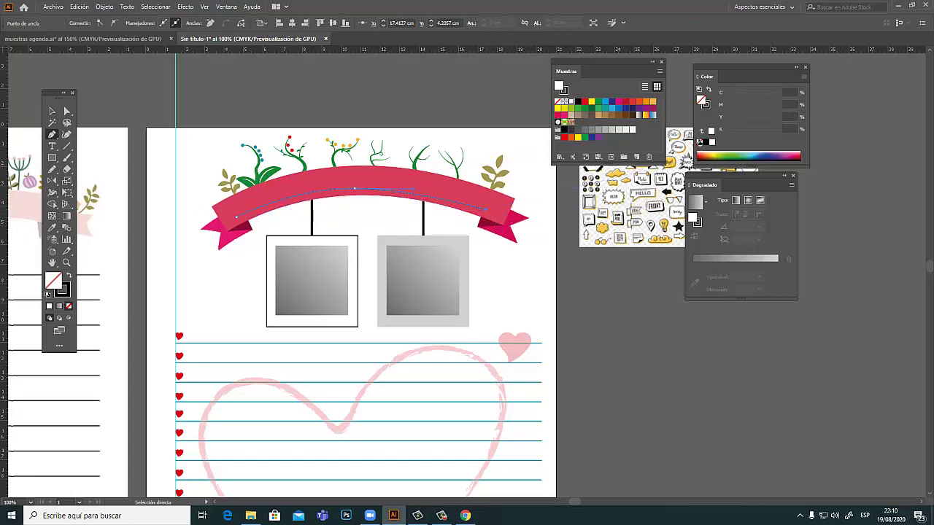
{"action": "left_click", "coordinate": [52, 146]}
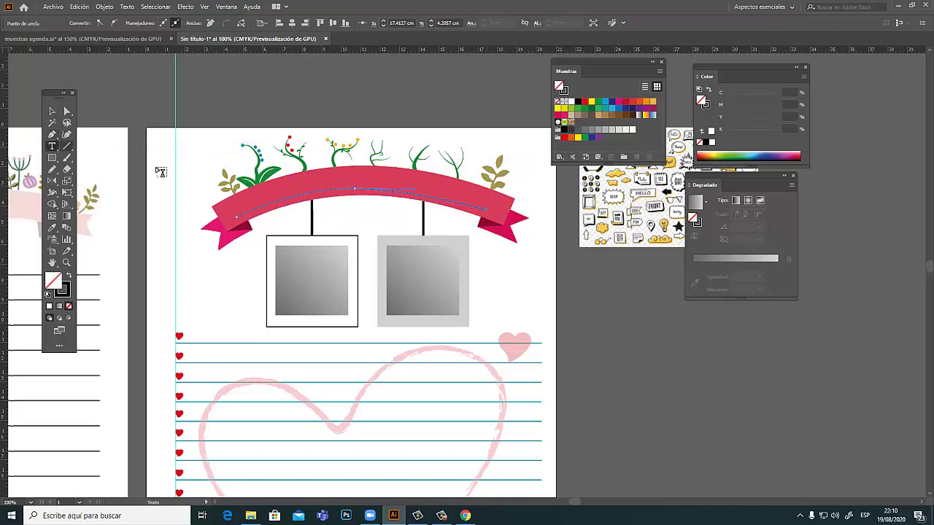
{"action": "left_click", "coordinate": [52, 146]}
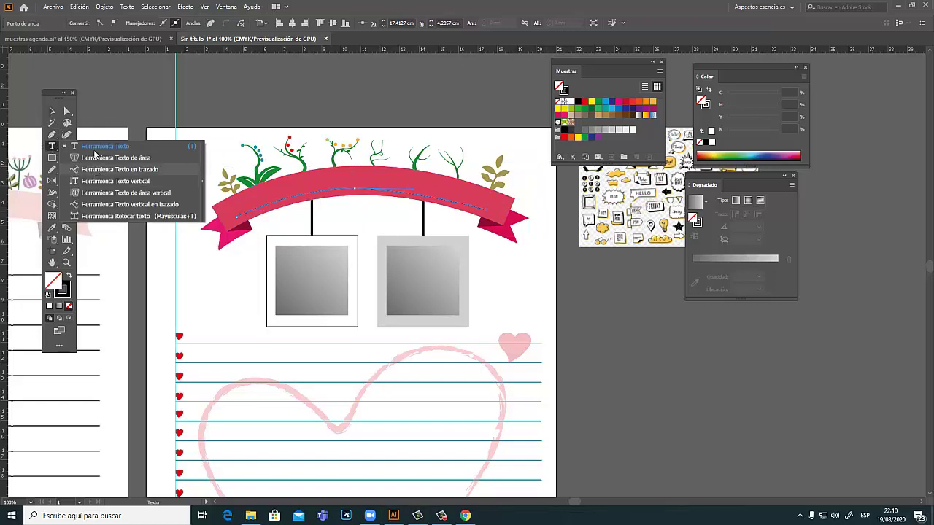
{"action": "left_click", "coordinate": [117, 170]}
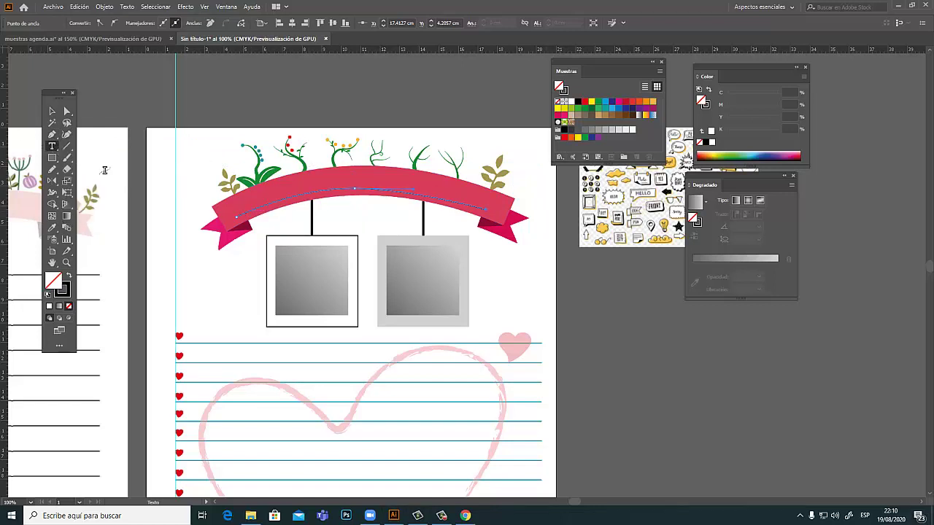
{"action": "left_click", "coordinate": [242, 216]}
{"action": "left_click", "coordinate": [560, 271]}
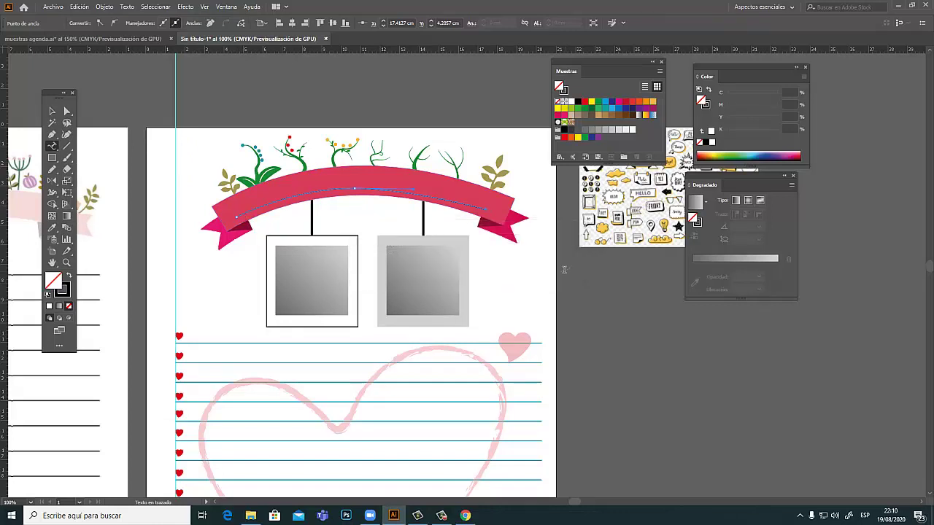
{"action": "left_click", "coordinate": [250, 208]}
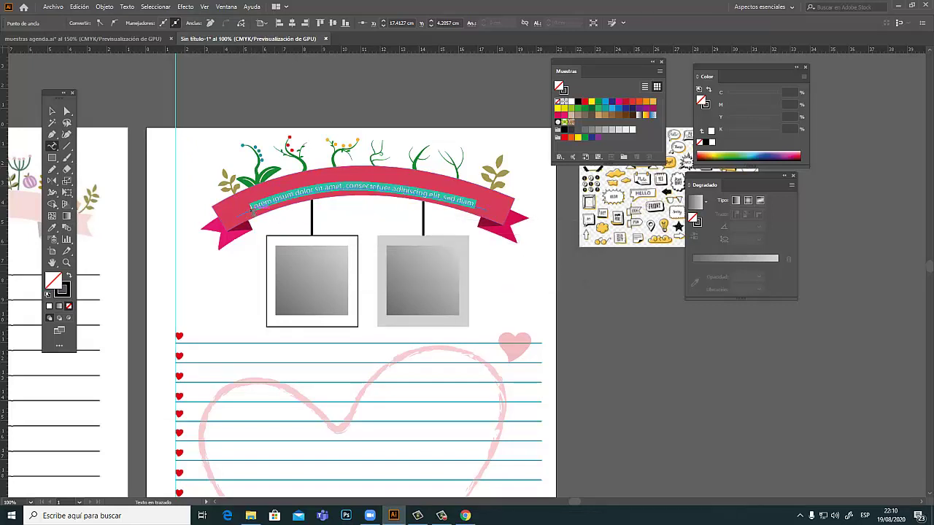
{"action": "key", "text": "Escape"}
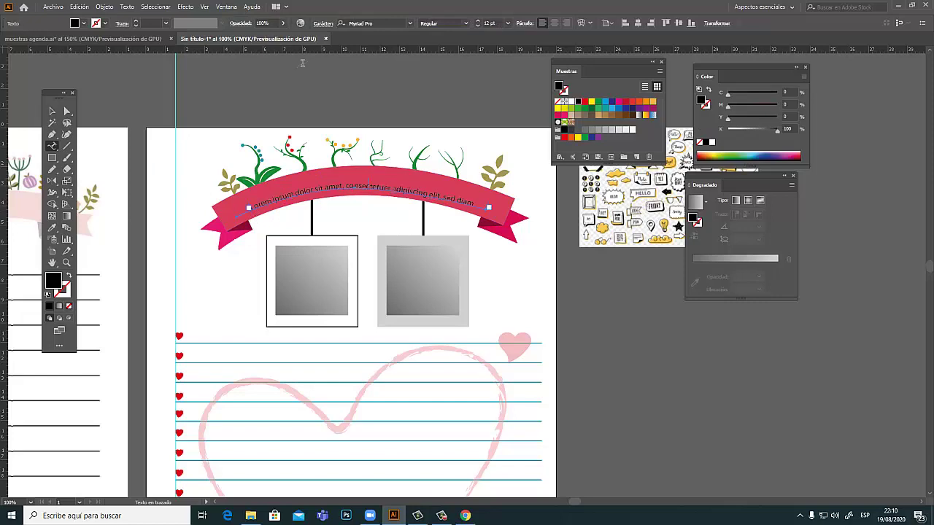
{"action": "key", "text": "f"}
{"action": "key", "text": "f"}
{"action": "key", "text": "a"}
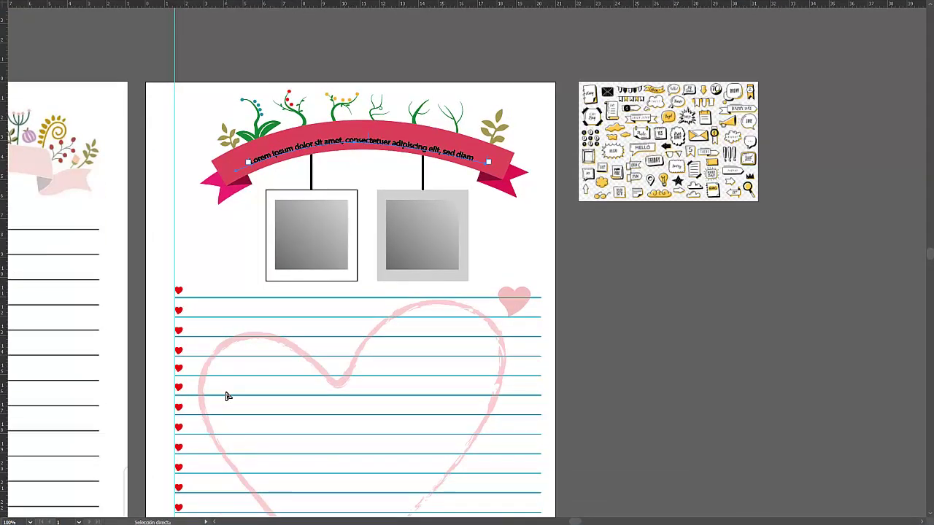
{"action": "key", "text": "f"}
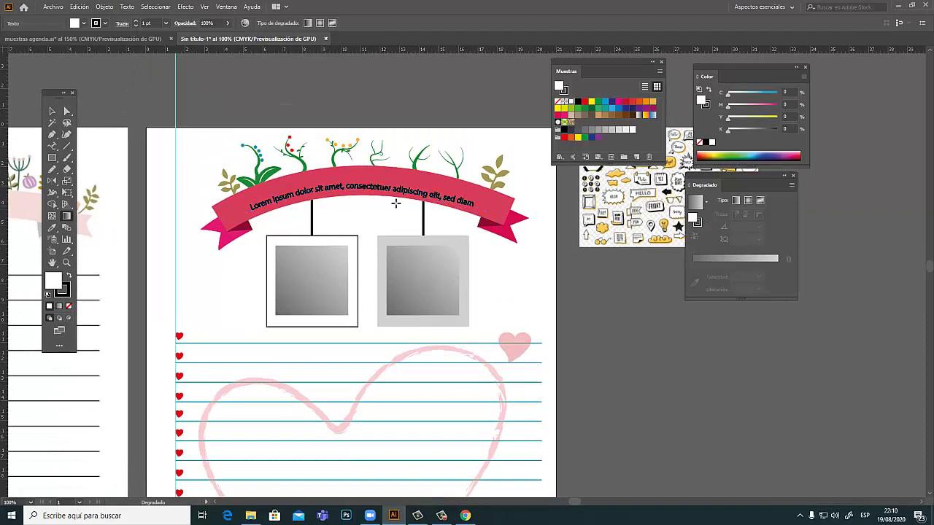
{"action": "left_click", "coordinate": [53, 147]}
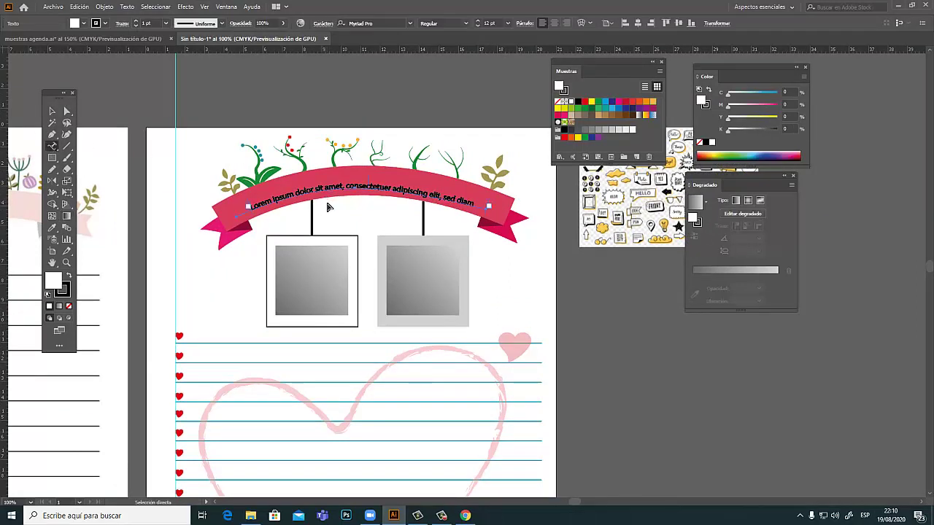
{"action": "key", "text": "ctrl+z"}
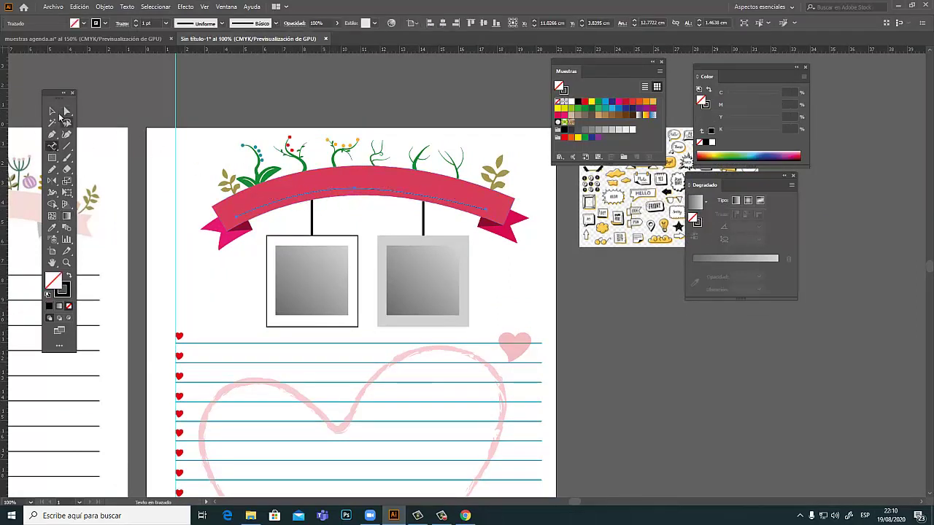
{"action": "key", "text": "v"}
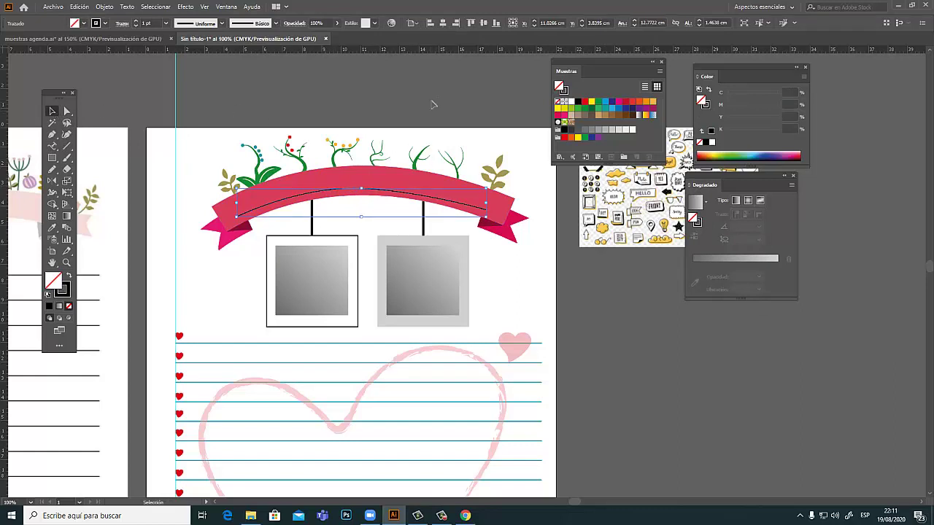
Move the arched path above the page and start placeholder text along it.
{"action": "left_click_drag", "start_coordinate": [422, 204], "coordinate": [486, 107]}
{"action": "left_click", "coordinate": [474, 105]}
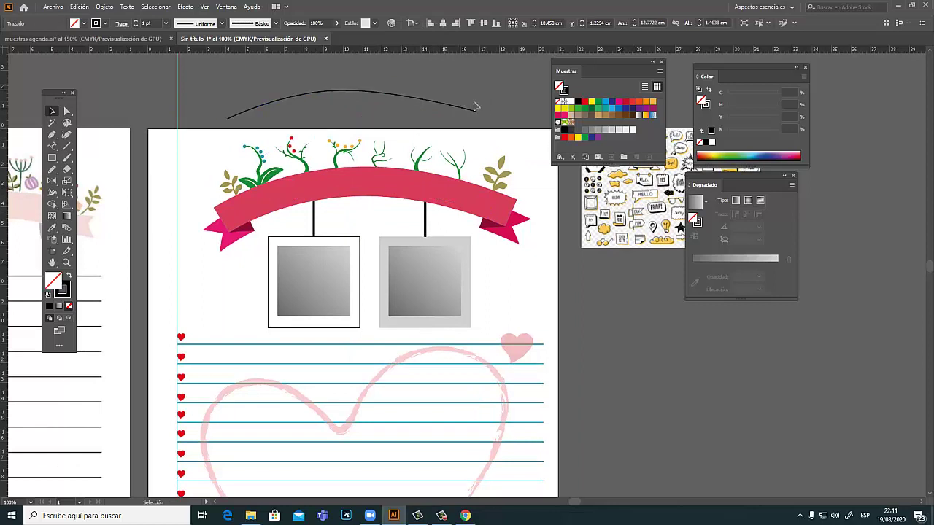
{"action": "left_click", "coordinate": [54, 146]}
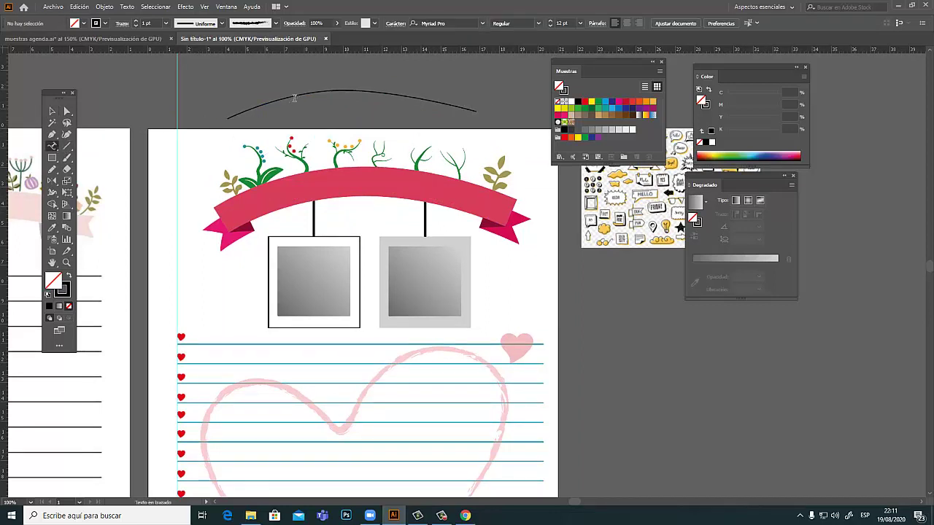
{"action": "left_click", "coordinate": [237, 113]}
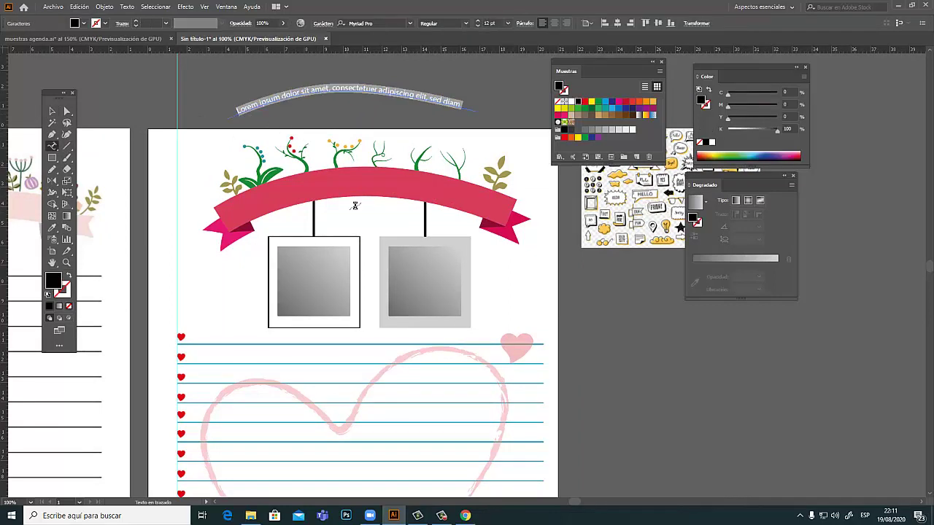
{"action": "key", "text": "Escape"}
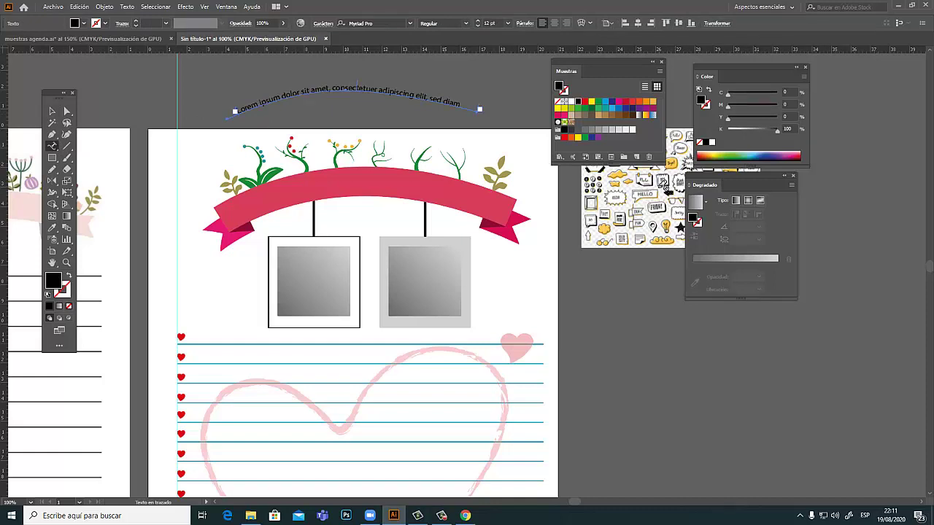
Select and delete the Lorem ipsum placeholder text on the arc.
{"action": "key", "text": "o"}
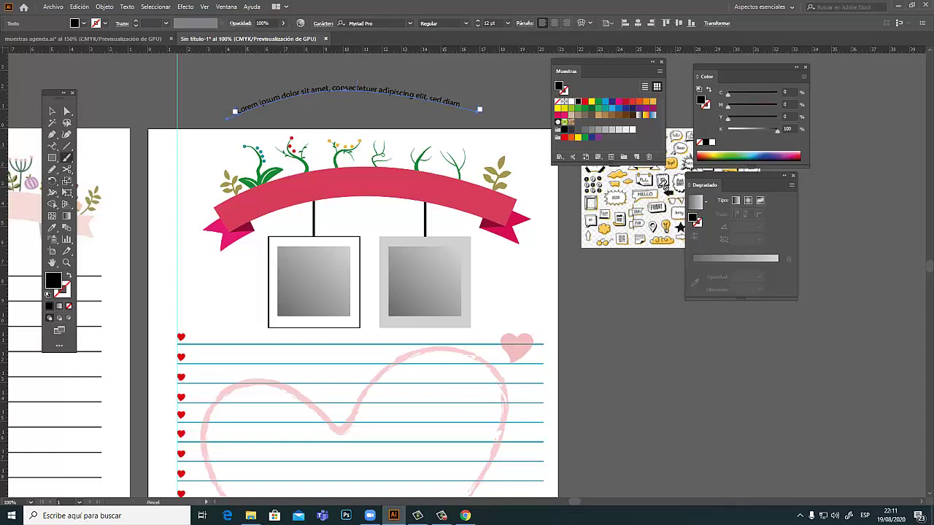
{"action": "key", "text": "period"}
{"action": "key", "text": "a"}
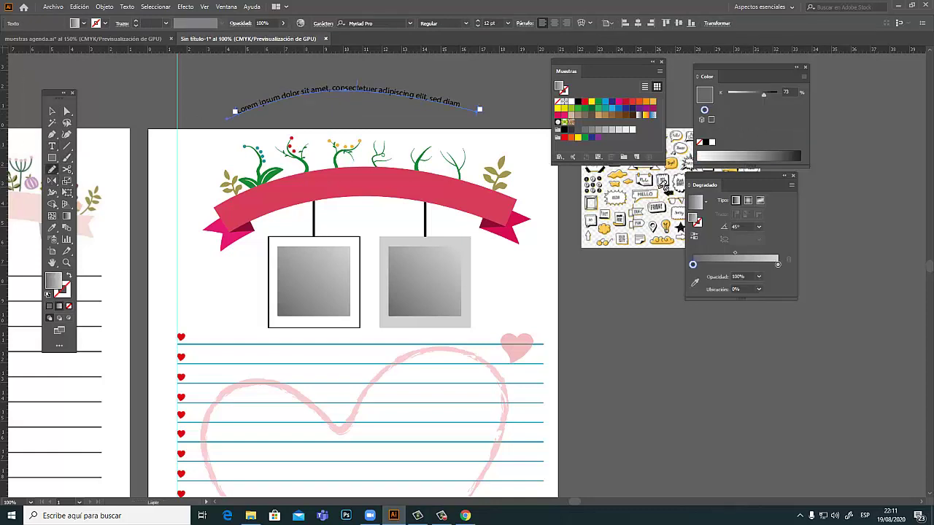
{"action": "key", "text": "i"}
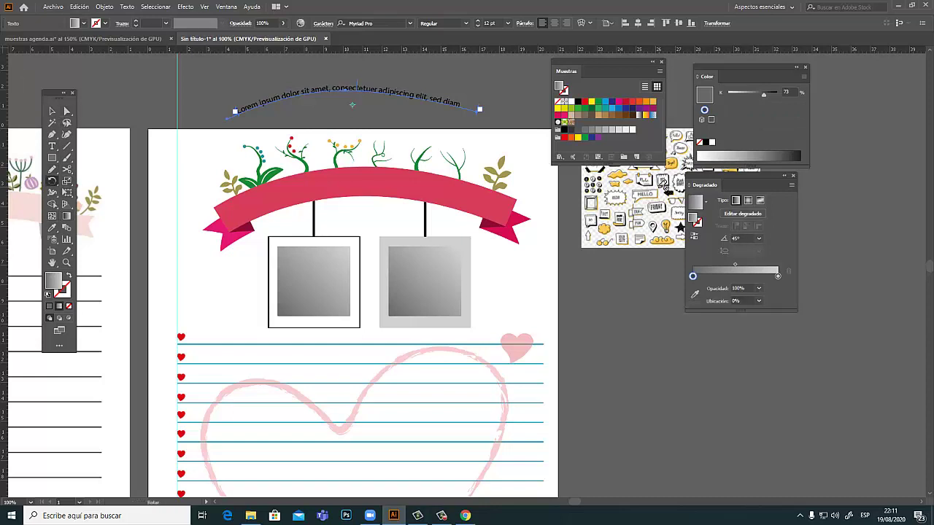
{"action": "key", "text": "r"}
{"action": "key", "text": "t"}
{"action": "left_click_drag", "start_coordinate": [460, 104], "coordinate": [124, 446]}
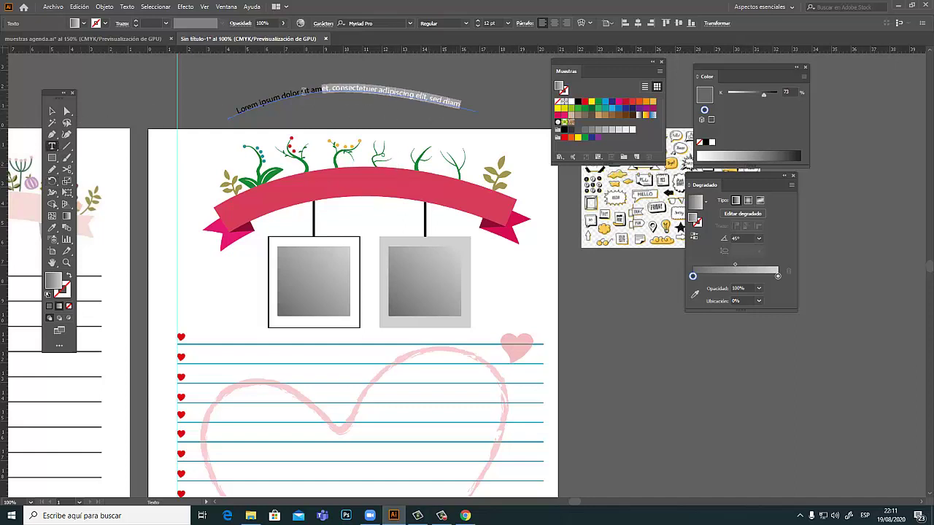
{"action": "key", "text": "BackSpace"}
{"action": "type", "text": "Escribes lo que tengas que escribir"}
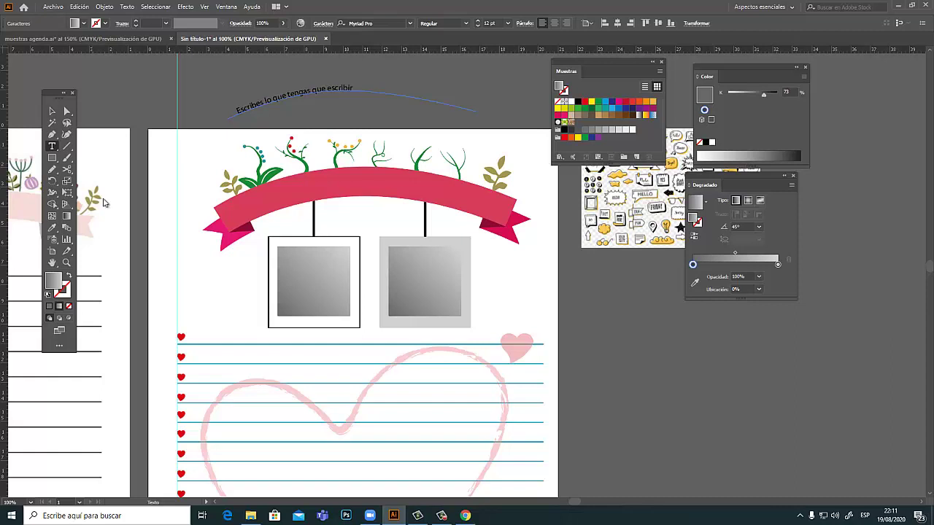
Centre the curved phrase on its path, drop it onto the red banner, and set it to 16 pt.
{"action": "left_click", "coordinate": [51, 111]}
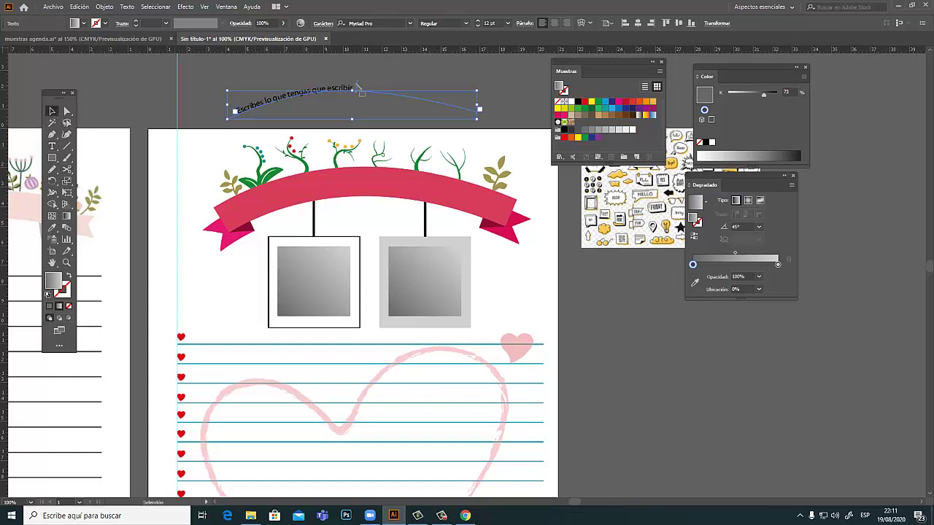
{"action": "key", "text": "ctrl+shift+c"}
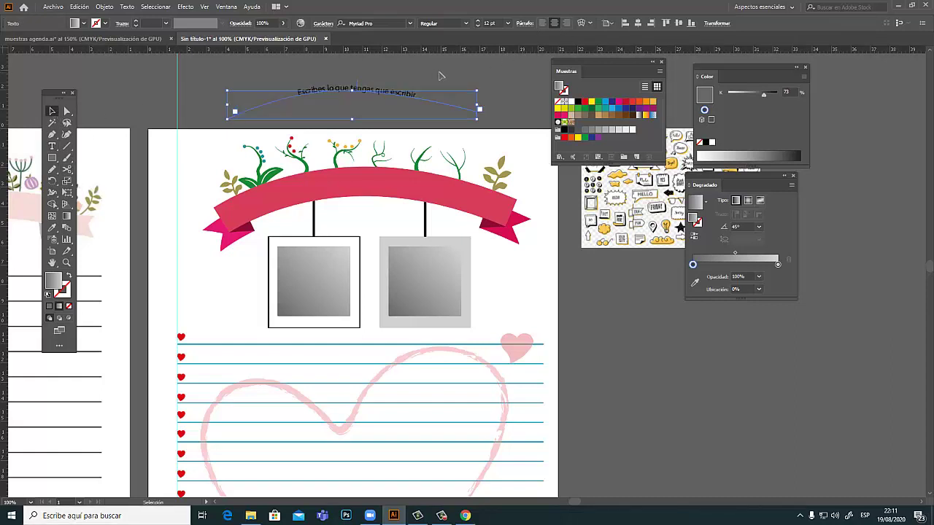
{"action": "left_click", "coordinate": [390, 74]}
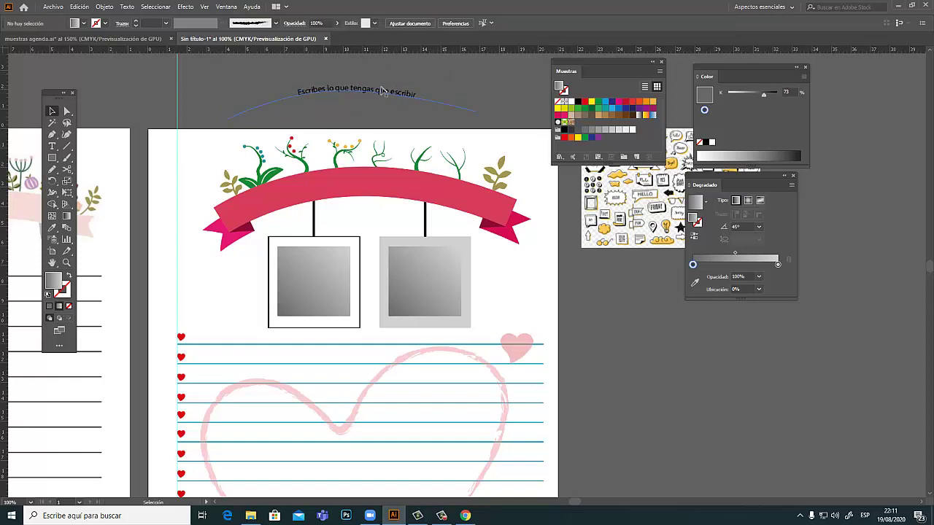
{"action": "mouse_move", "coordinate": [381, 92]}
{"action": "left_mouse_down"}
{"action": "mouse_move", "coordinate": [378, 197]}
{"action": "mouse_move", "coordinate": [387, 201]}
{"action": "left_mouse_up"}
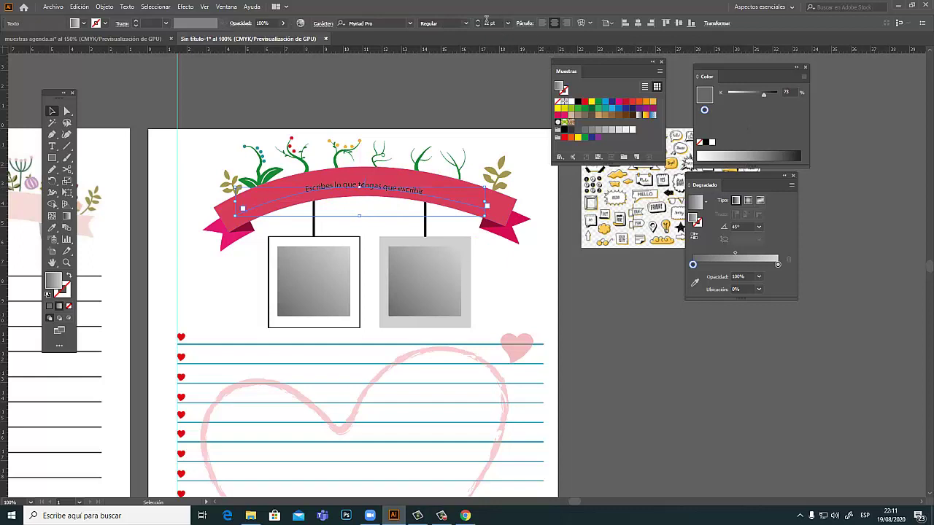
{"action": "left_click", "coordinate": [478, 21]}
{"action": "left_click", "coordinate": [478, 21]}
{"action": "left_click", "coordinate": [479, 21]}
{"action": "left_click", "coordinate": [479, 21]}
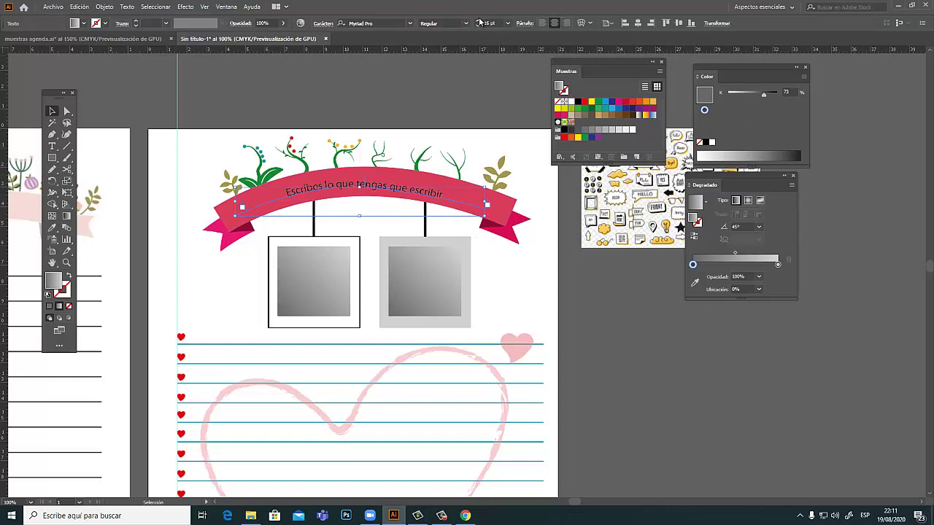
Change the banner phrase's font to the Mountain Bridge script.
{"action": "left_click", "coordinate": [411, 25]}
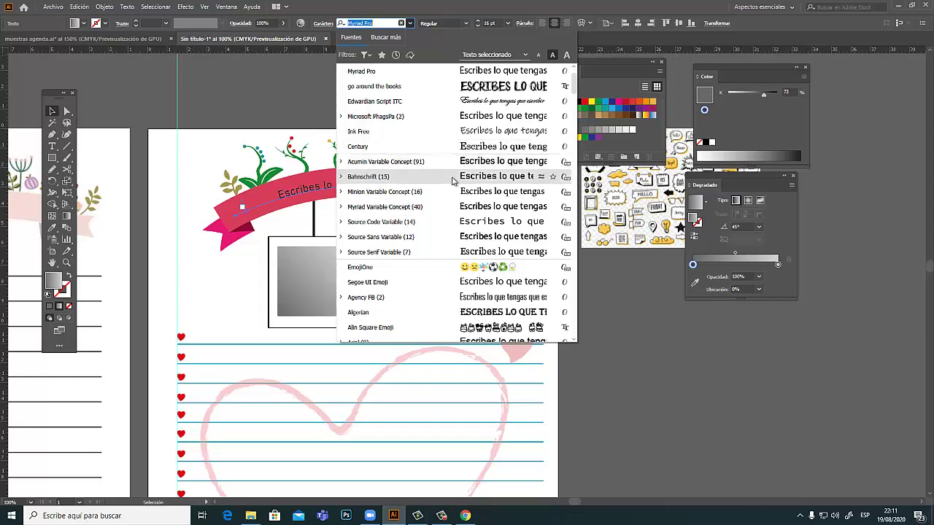
{"action": "type", "text": "mi"}
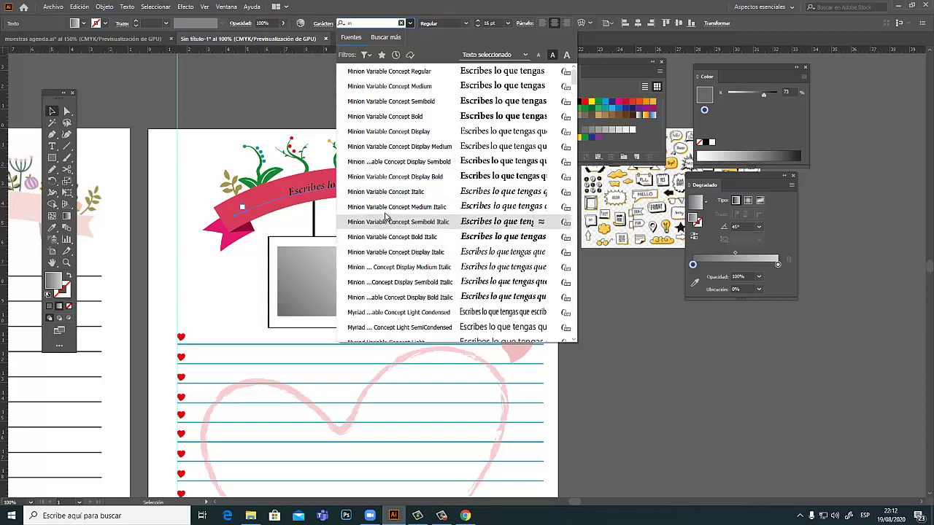
{"action": "type", "text": "md"}
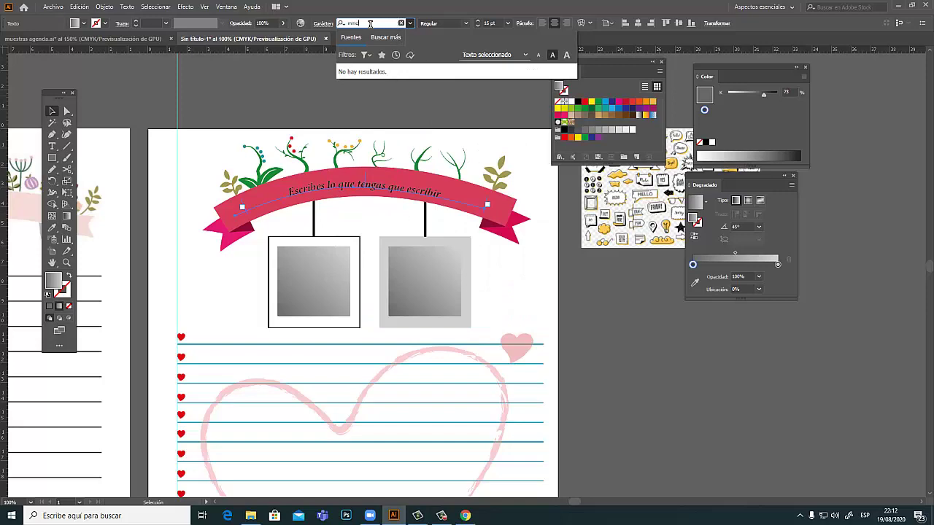
{"action": "key", "text": "BackSpace"}
{"action": "key", "text": "BackSpace"}
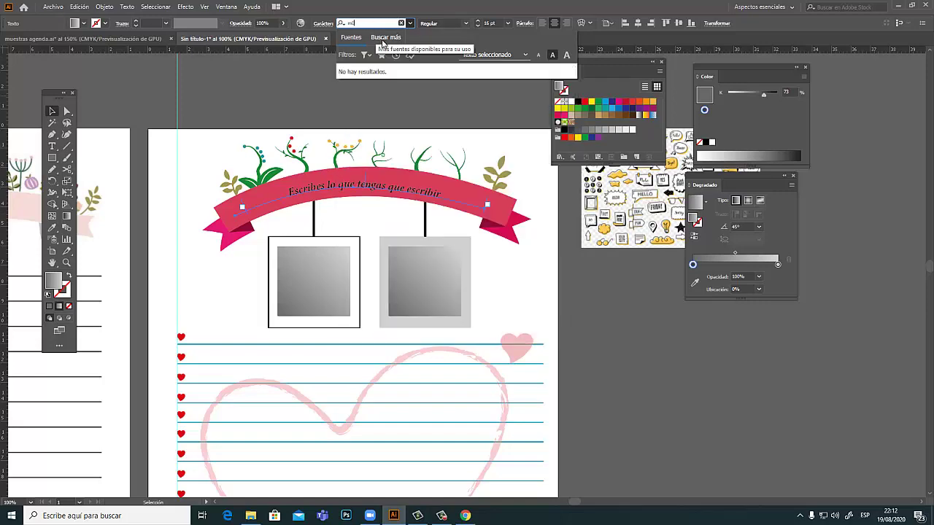
{"action": "type", "text": "o"}
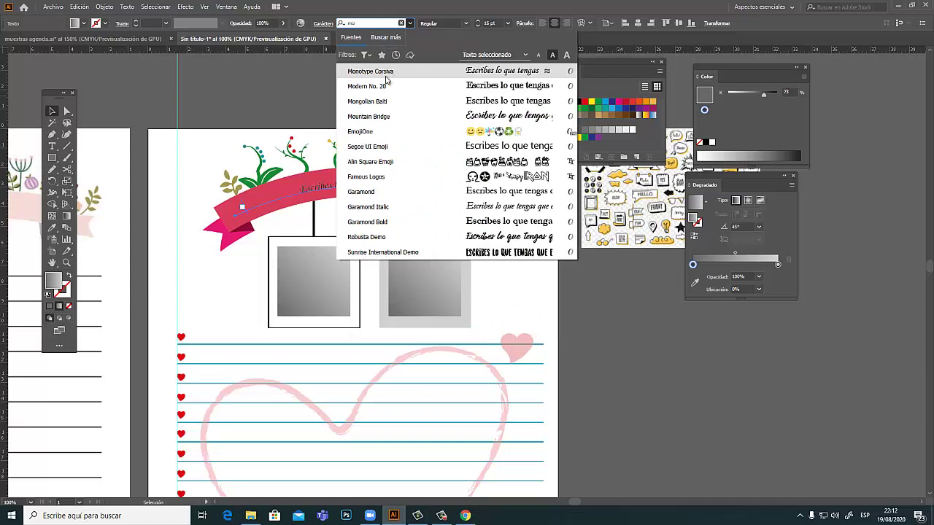
{"action": "left_click", "coordinate": [378, 120]}
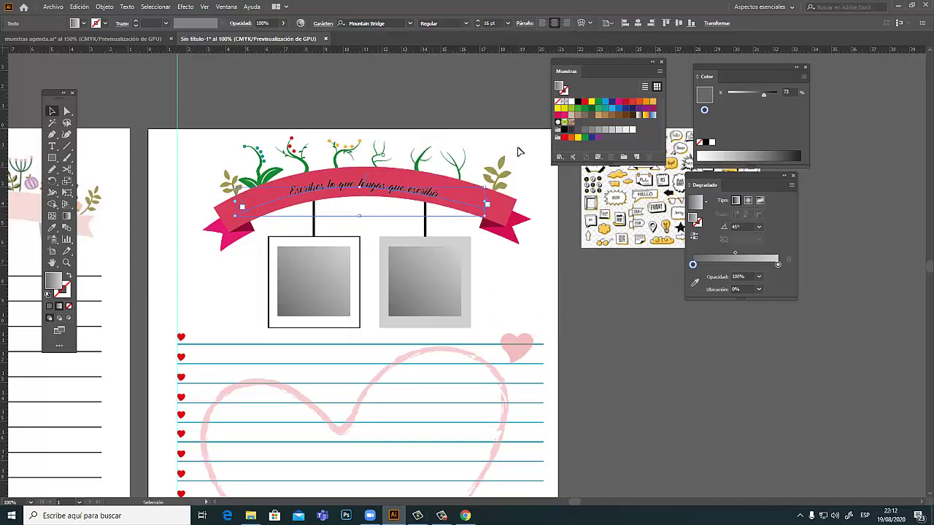
Raise the banner text to 21 pt and colour it white.
{"action": "left_click", "coordinate": [477, 21]}
{"action": "left_click", "coordinate": [477, 21]}
{"action": "left_click", "coordinate": [477, 20]}
{"action": "left_click", "coordinate": [478, 20]}
{"action": "left_click", "coordinate": [478, 20]}
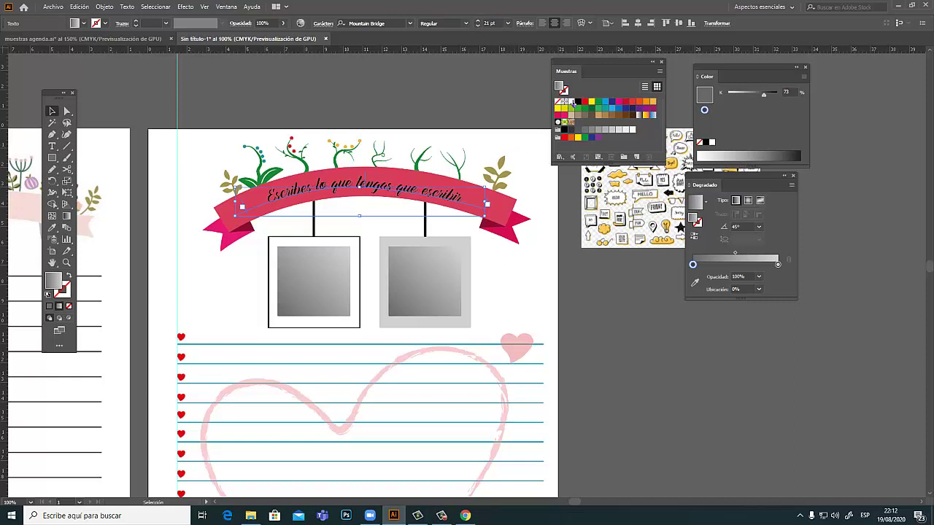
{"action": "left_click", "coordinate": [571, 101]}
{"action": "left_click", "coordinate": [474, 108]}
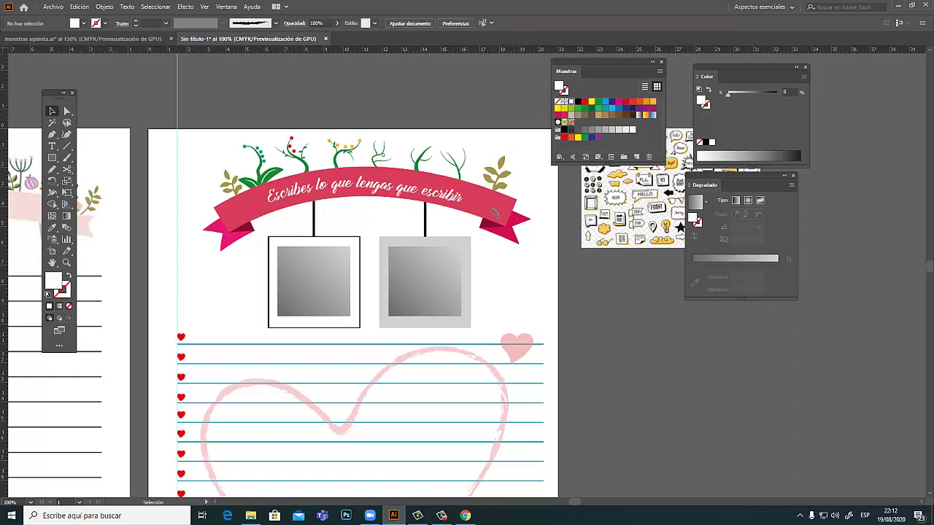
Zoom out to 66.67% and drag the doodle sticker sheet lower beside the notebook page.
{"action": "left_click", "coordinate": [461, 202]}
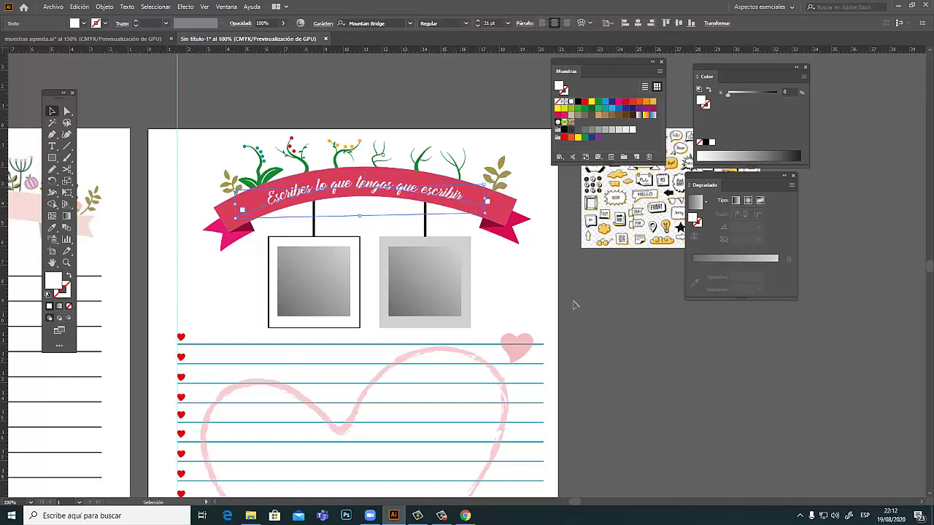
{"action": "key", "text": "ctrl+shift+a"}
{"action": "key", "text": "ctrl+minus"}
{"action": "key", "text": "ctrl+minus"}
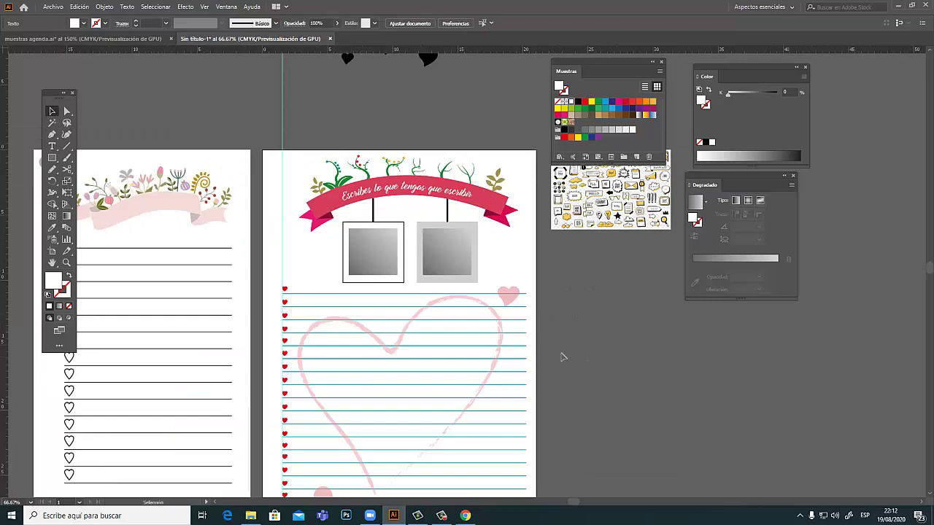
{"action": "scroll", "coordinate": [467, 315], "scroll_direction": "down", "scroll_amount": 2}
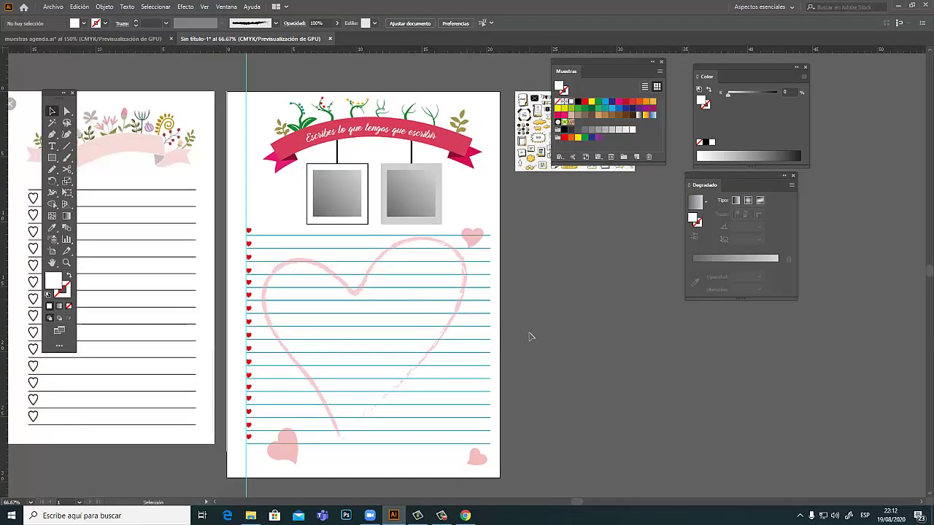
{"action": "mouse_move", "coordinate": [530, 151]}
{"action": "left_mouse_down"}
{"action": "mouse_move", "coordinate": [543, 237]}
{"action": "mouse_move", "coordinate": [551, 239]}
{"action": "left_mouse_up"}
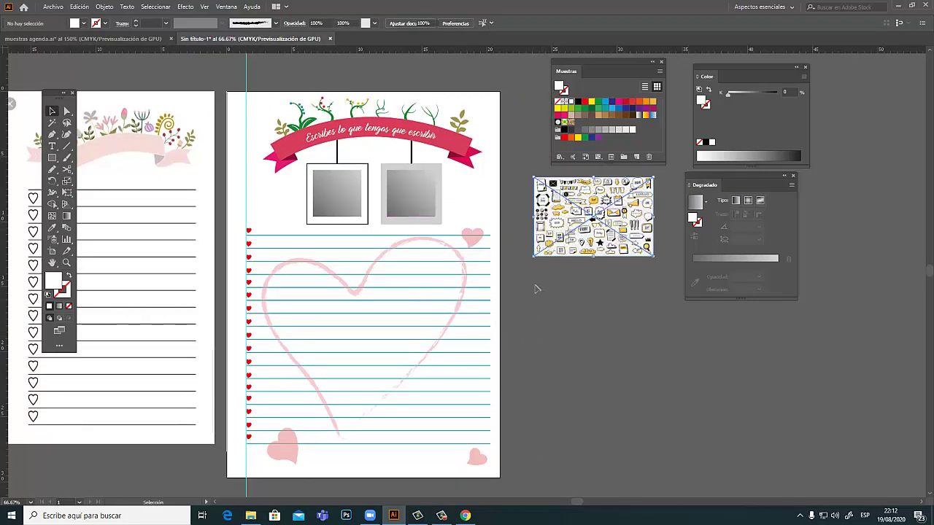
{"action": "left_click", "coordinate": [583, 351]}
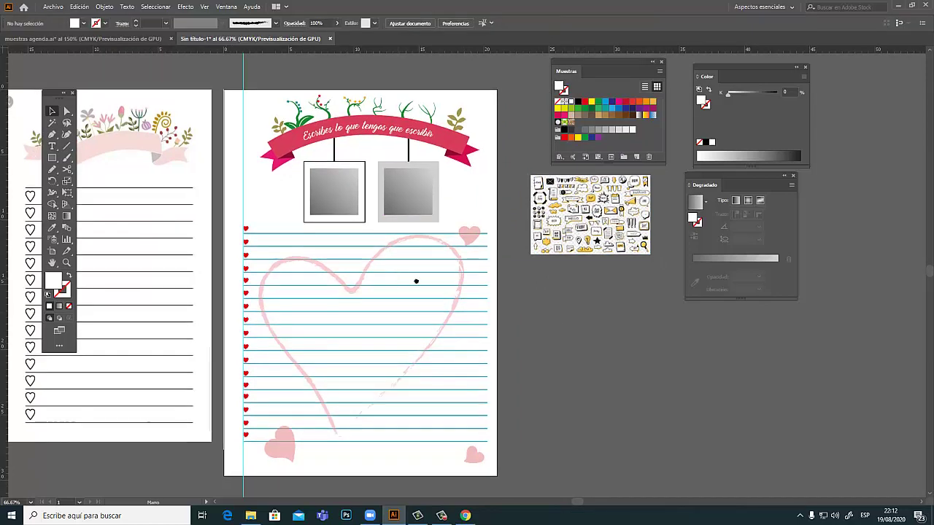
{"action": "left_click_drag", "start_coordinate": [417, 282], "coordinate": [483, 296]}
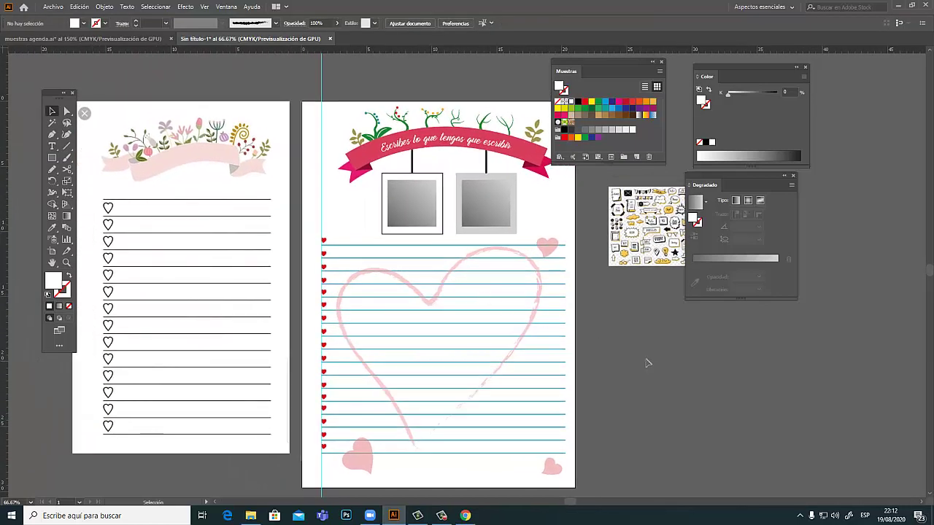